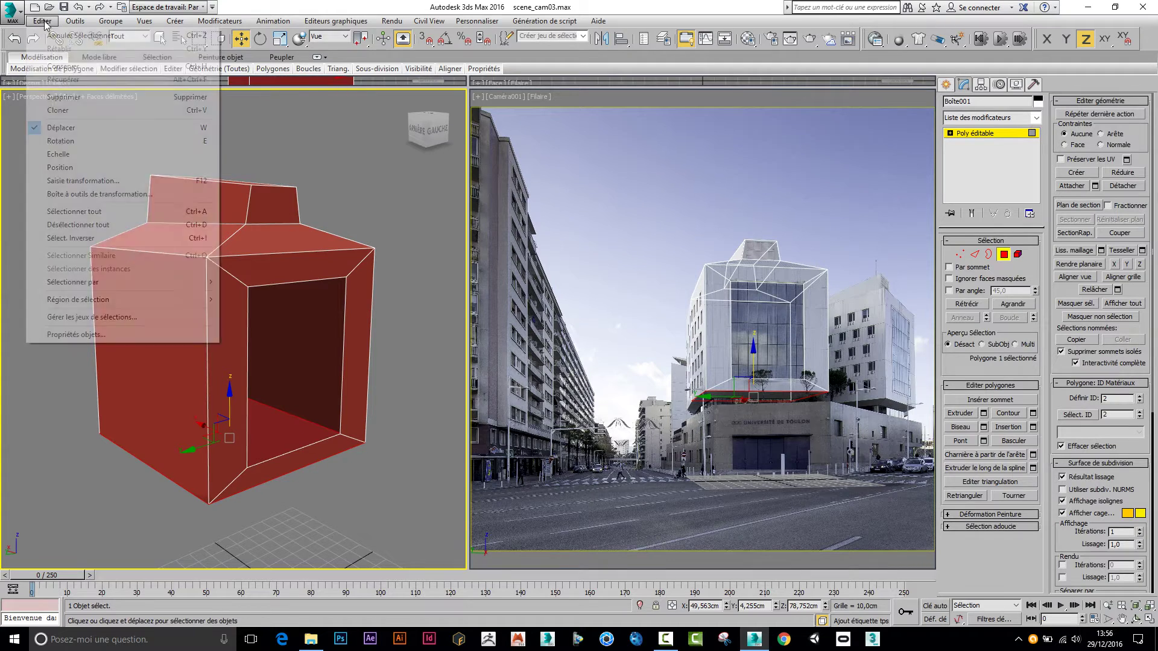
# Clone the building's bottom polygon a short distance upward along Z as a separate object named etage
pyautogui.click(66, 110)
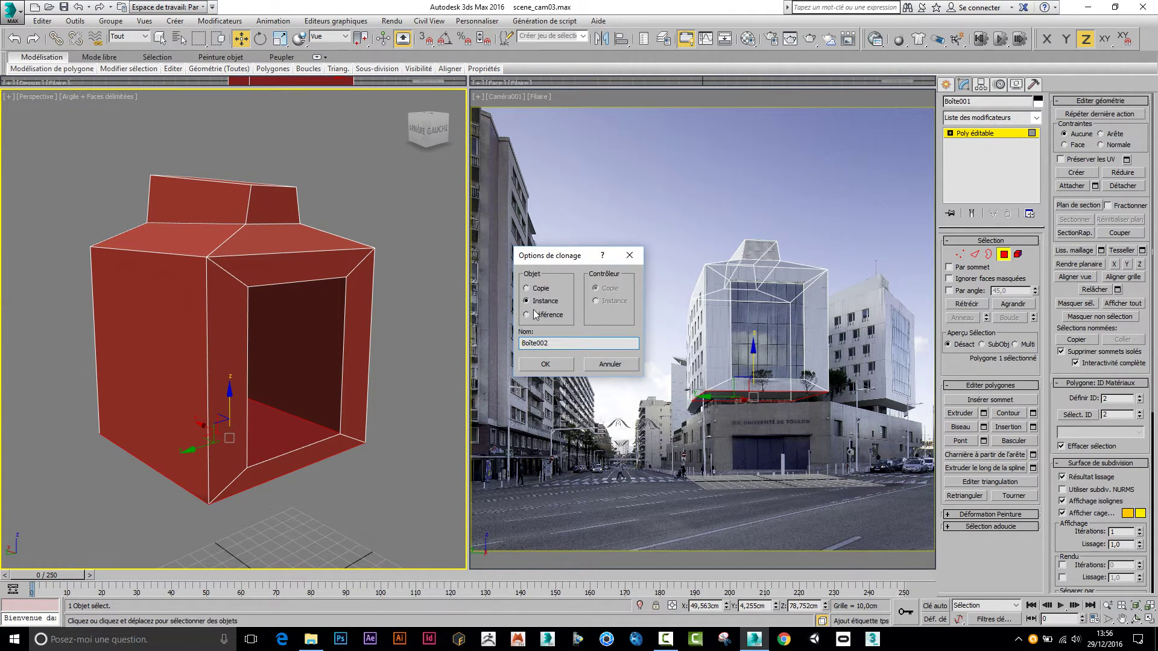
pyautogui.click(606, 364)
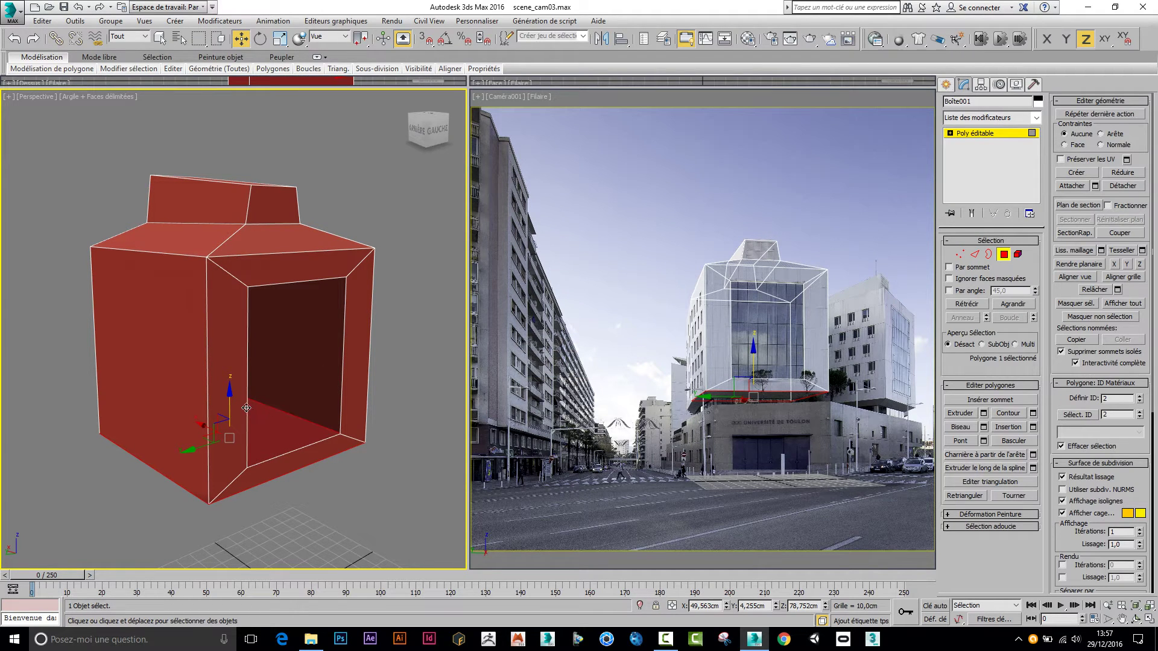
pyautogui.moveTo(229, 404); pyautogui.dragTo(235, 352)
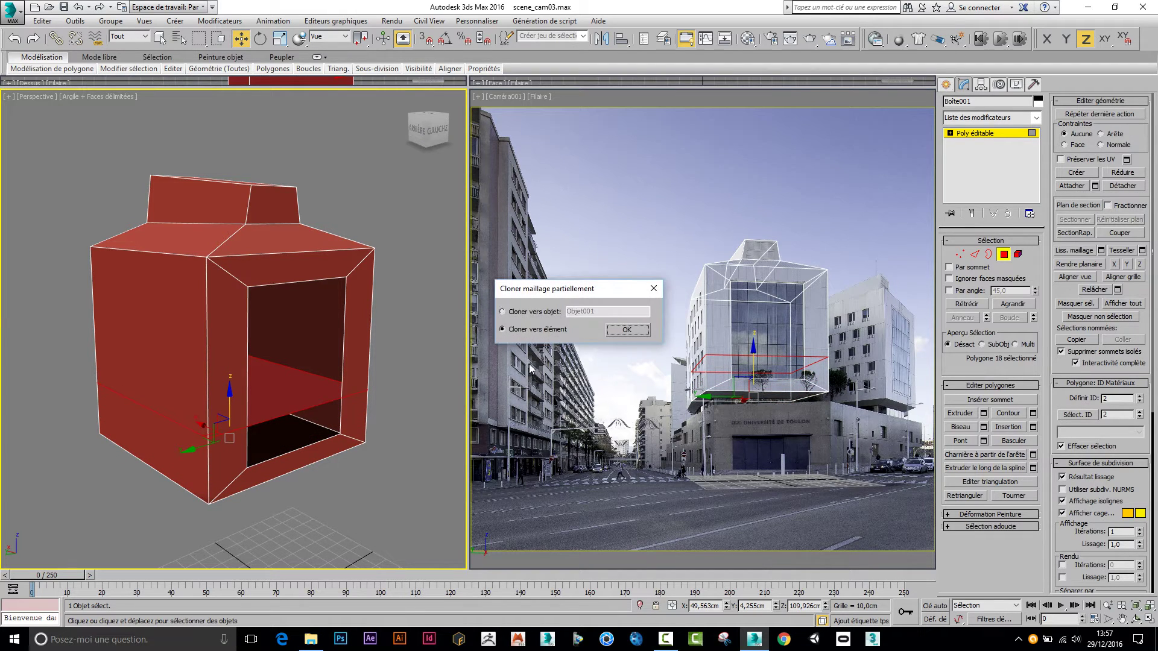
pyautogui.click(511, 313)
pyautogui.moveTo(602, 312); pyautogui.dragTo(555, 315)
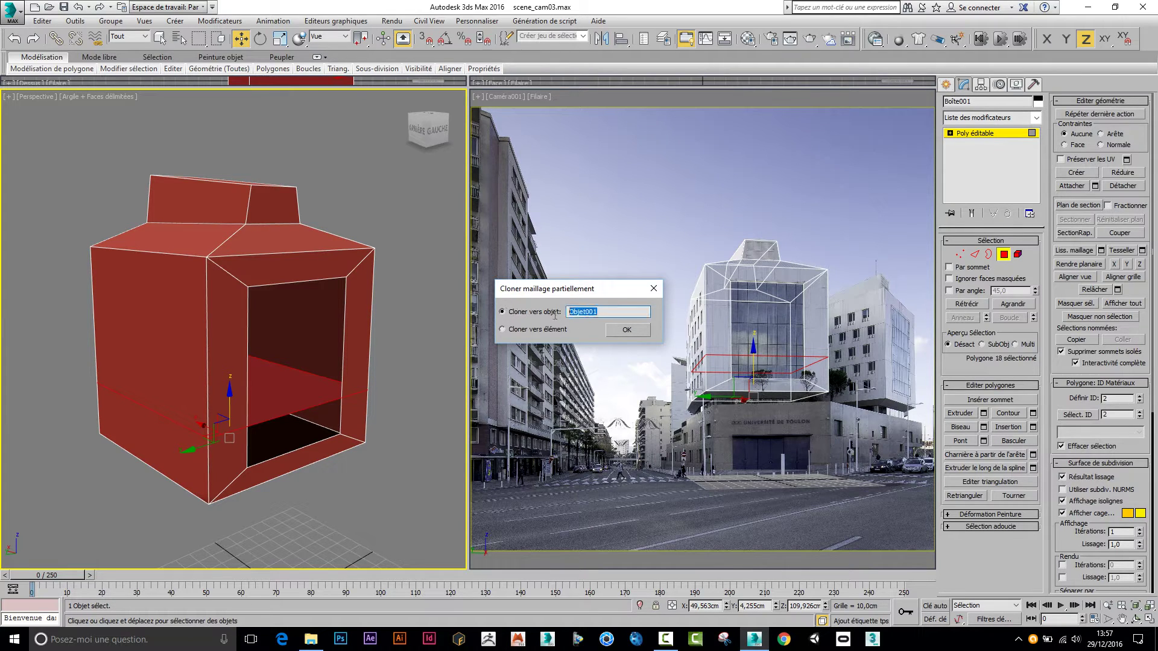
pyautogui.write('etage')
pyautogui.click(627, 331)
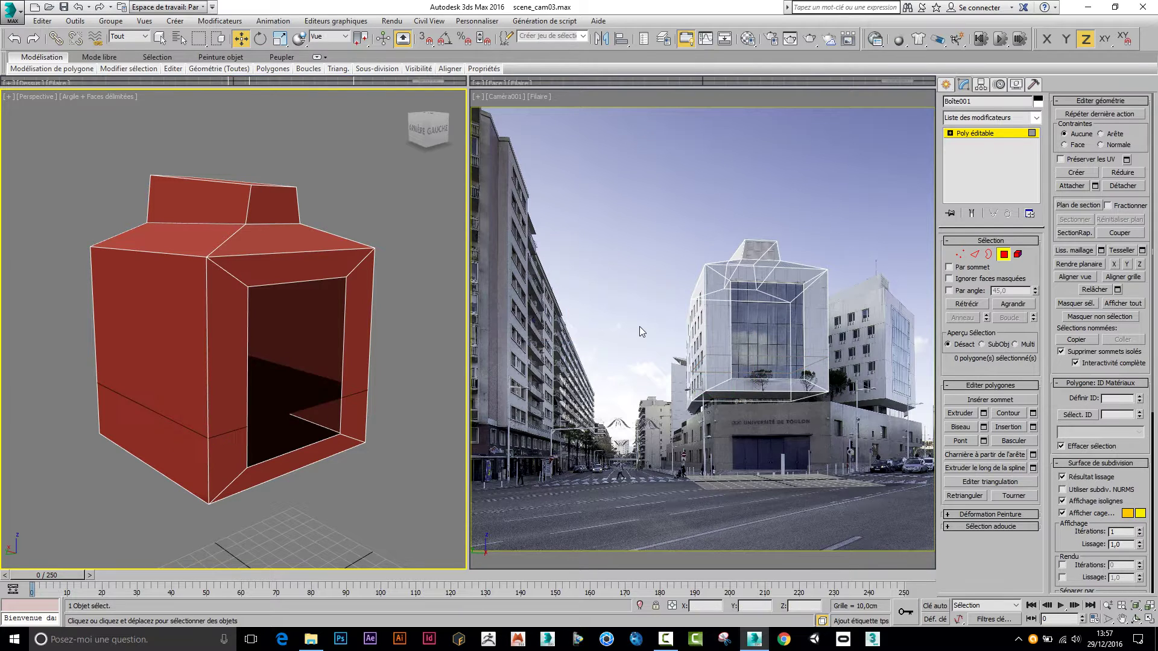
# Select the etage floor, centre its pivot on the object, and lower it along Z to about 97.6 cm
pyautogui.click(1003, 253)
pyautogui.click(263, 413)
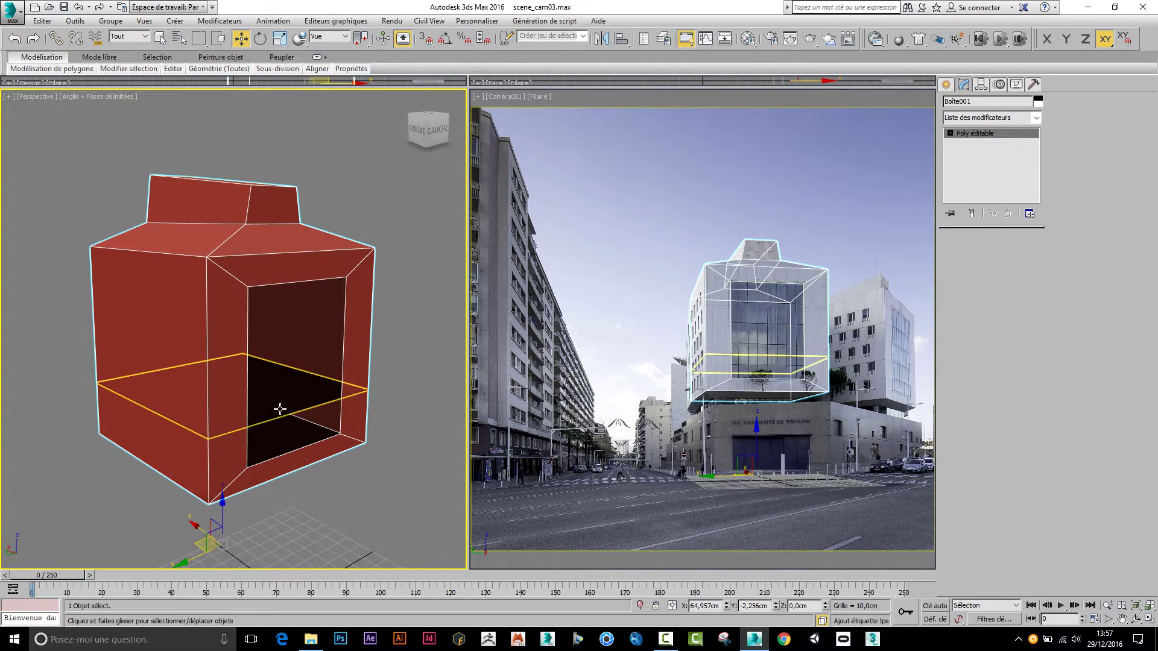
pyautogui.press('z')
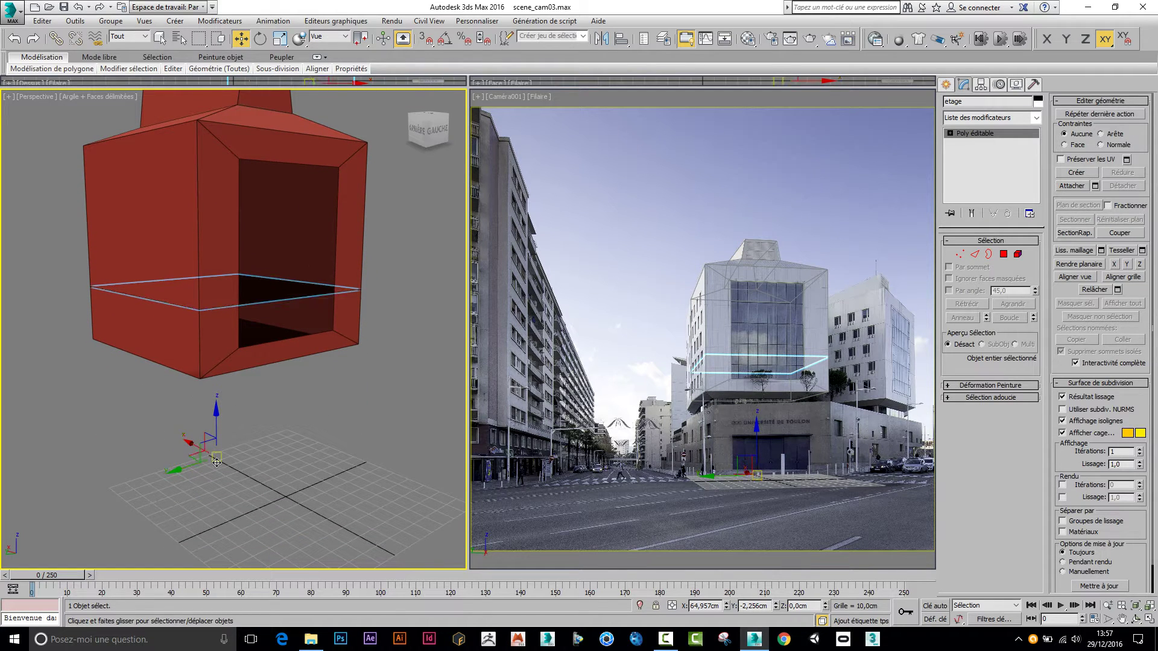
pyautogui.moveTo(219, 418); pyautogui.dragTo(219, 416)
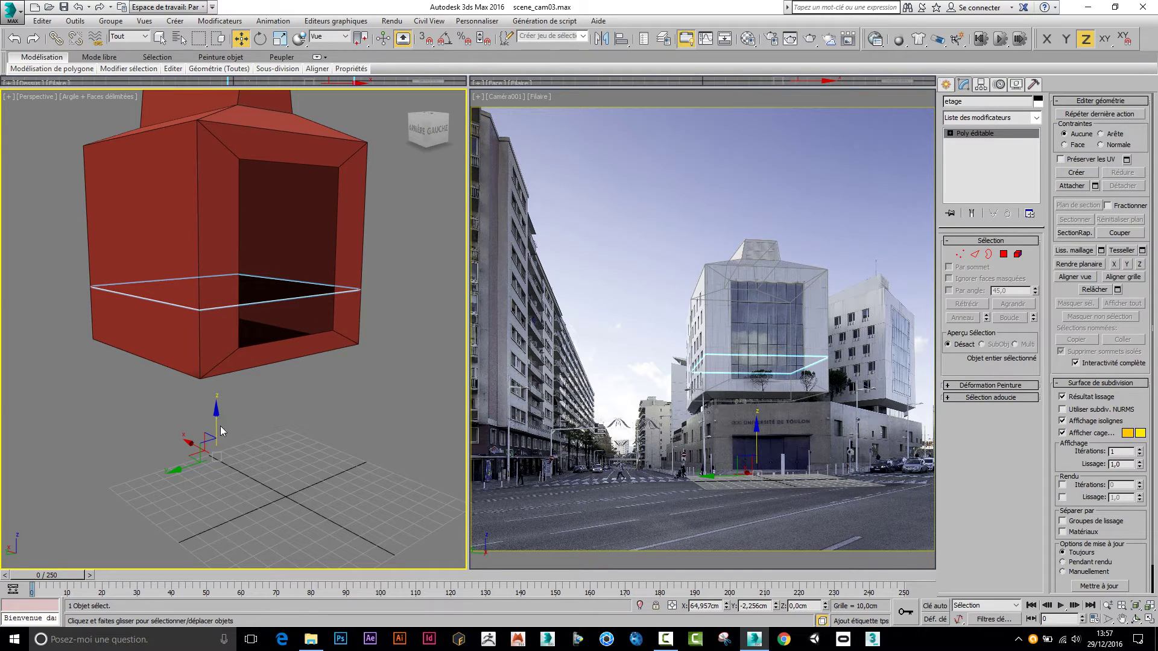
pyautogui.click(981, 84)
pyautogui.click(989, 162)
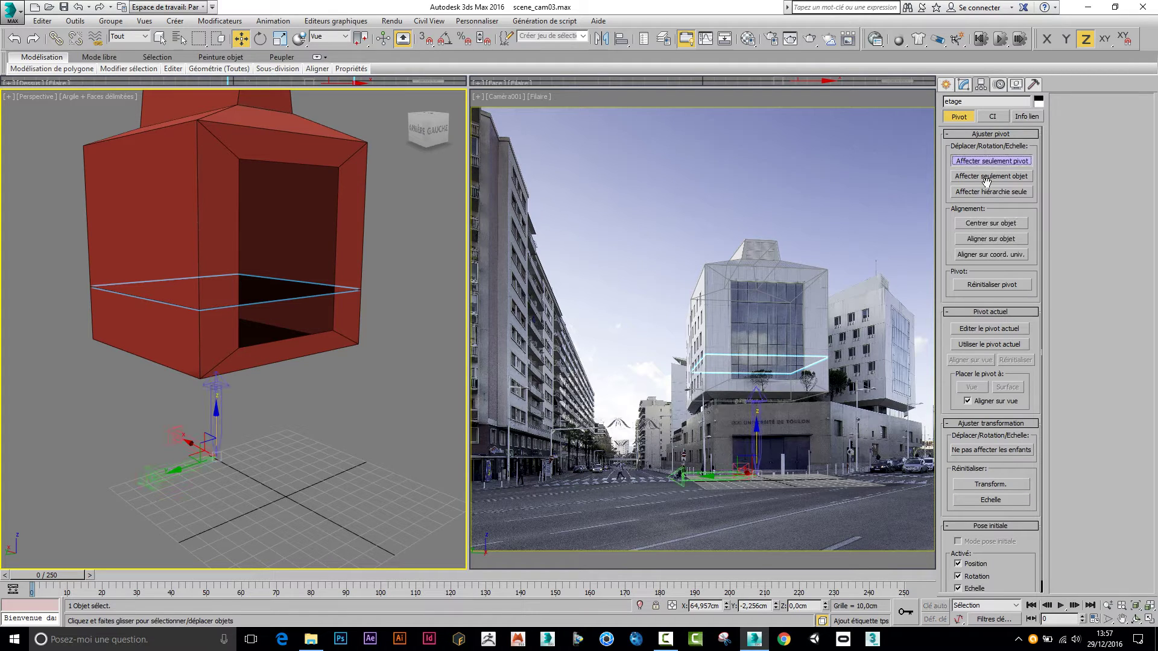
pyautogui.click(989, 224)
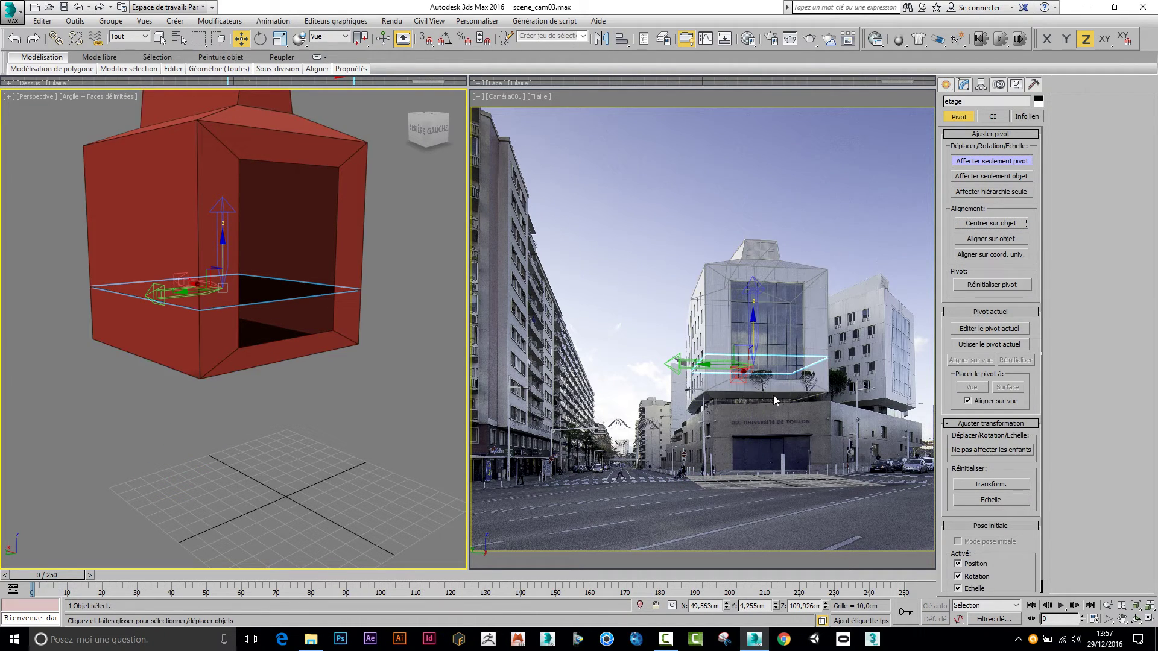
pyautogui.click(946, 85)
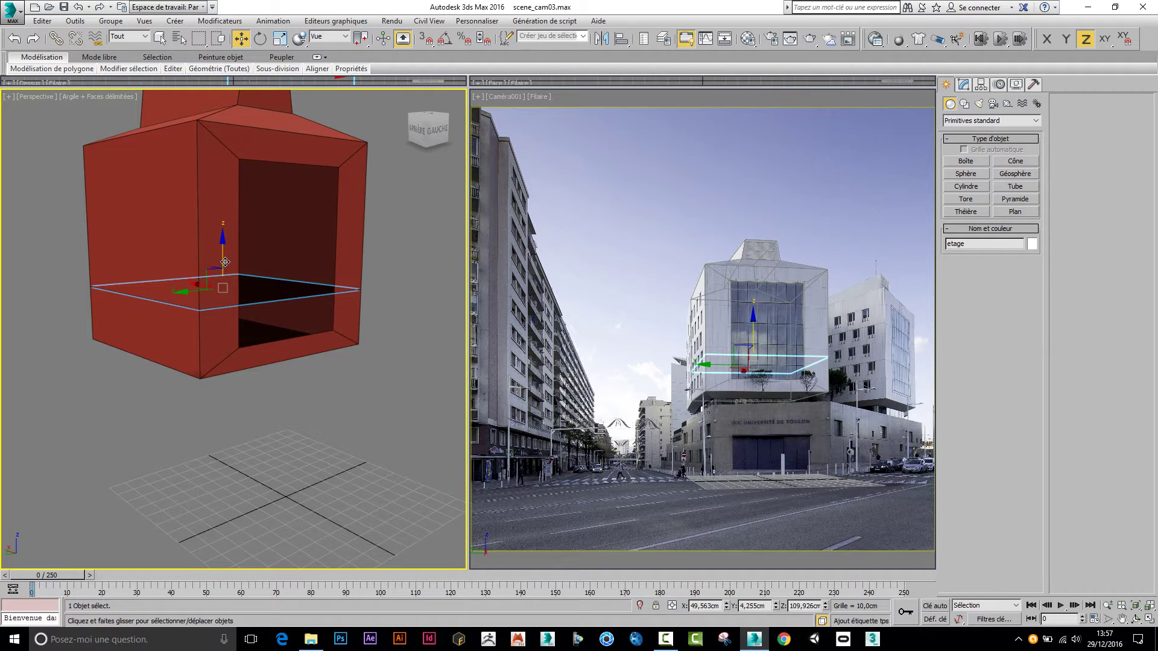
pyautogui.moveTo(225, 262)
pyautogui.mouseDown()
pyautogui.moveTo(220, 283)
pyautogui.moveTo(226, 273)
pyautogui.mouseUp()
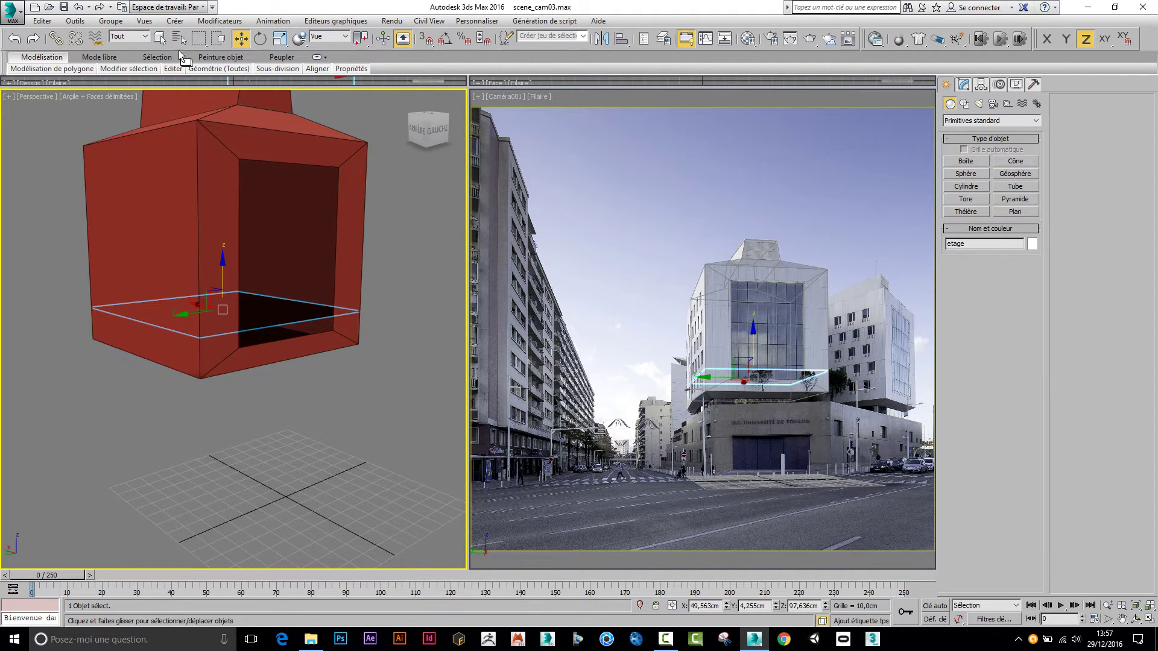
# Examine the facade around the lowest windows in the reference photo fac.jpg, with the scene in expert mode
pyautogui.click(160, 39)
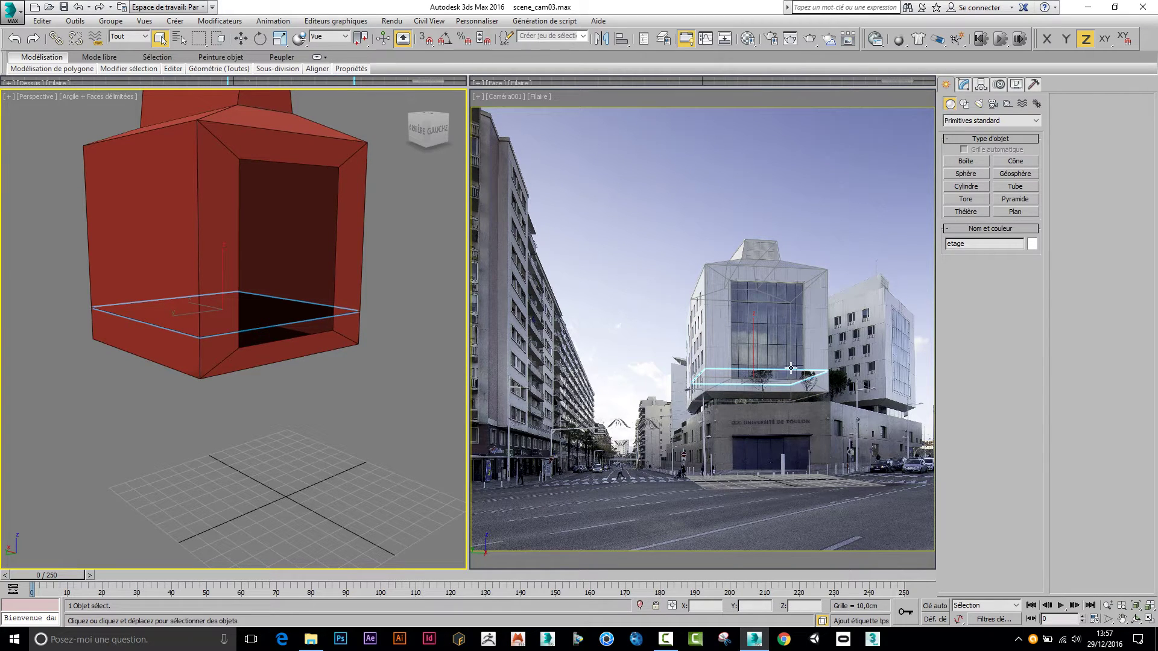
pyautogui.hotkey('ctrl', 'x')
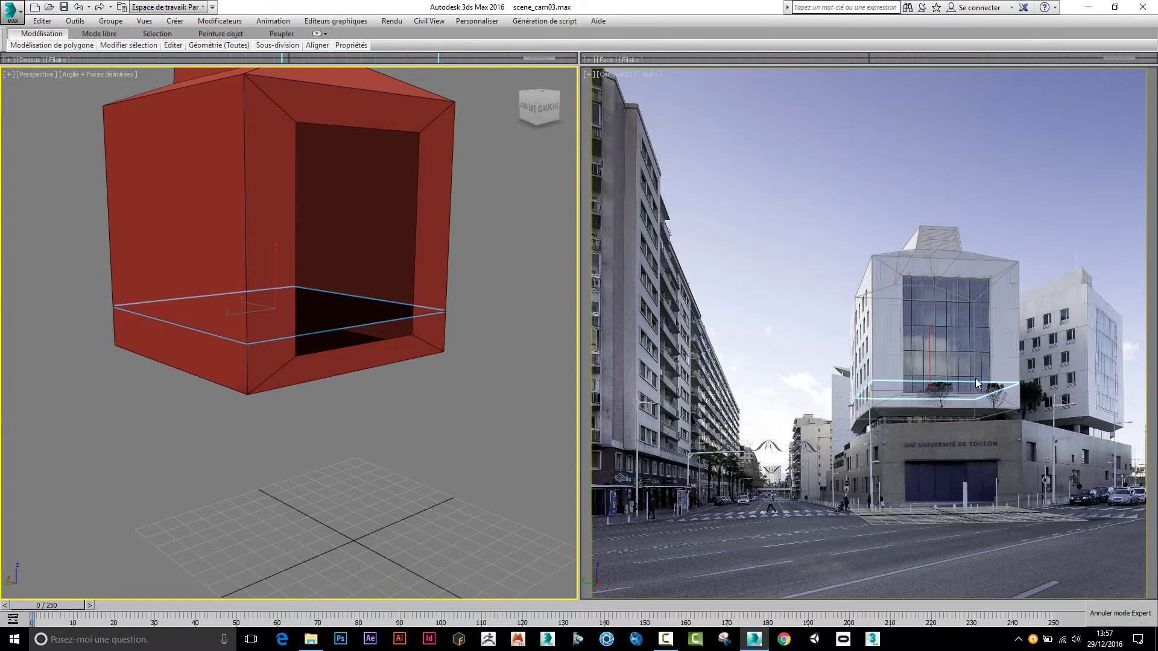
pyautogui.click(310, 639)
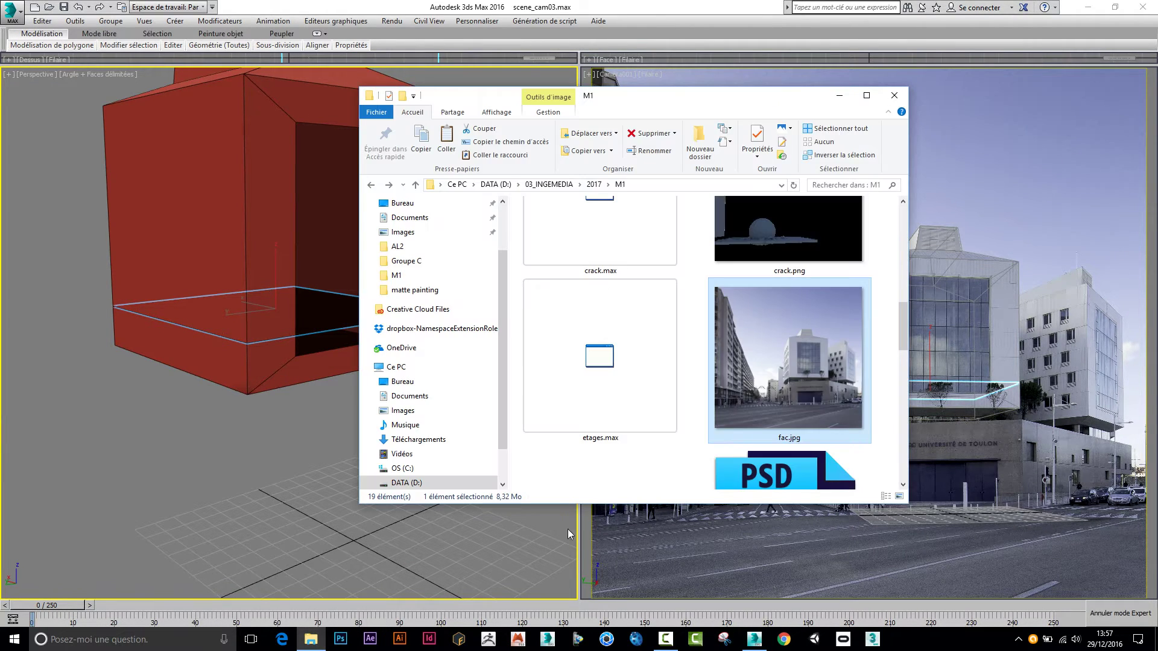
pyautogui.doubleClick(829, 357)
pyautogui.scroll(5, 689, 393)
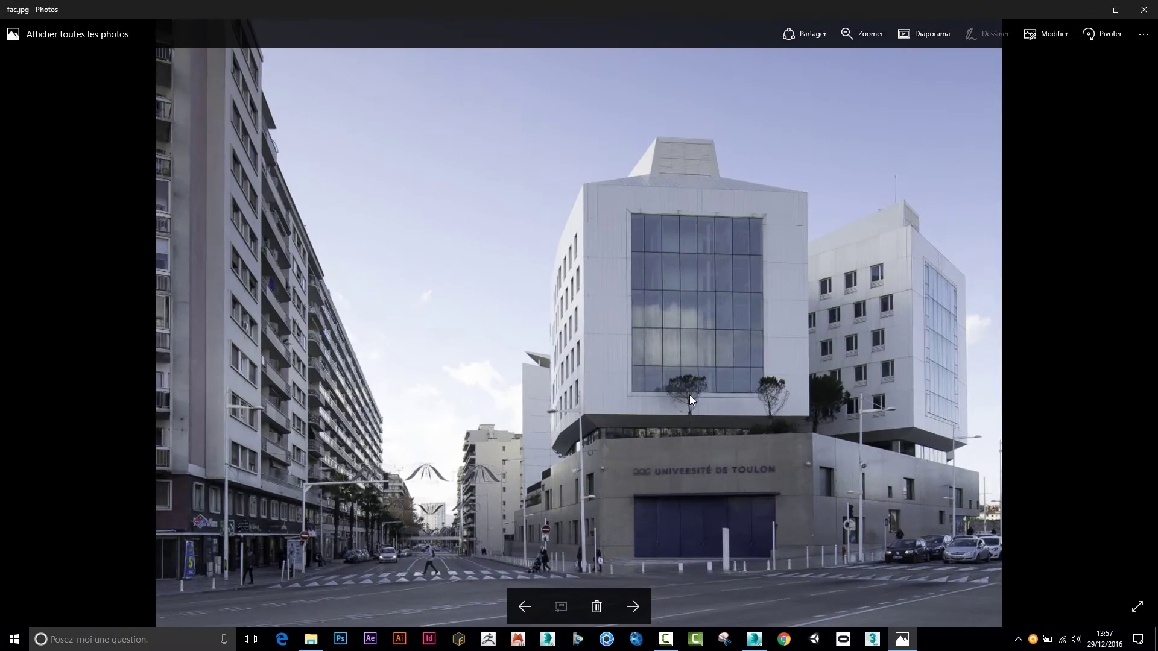
pyautogui.scroll(2, 805, 363)
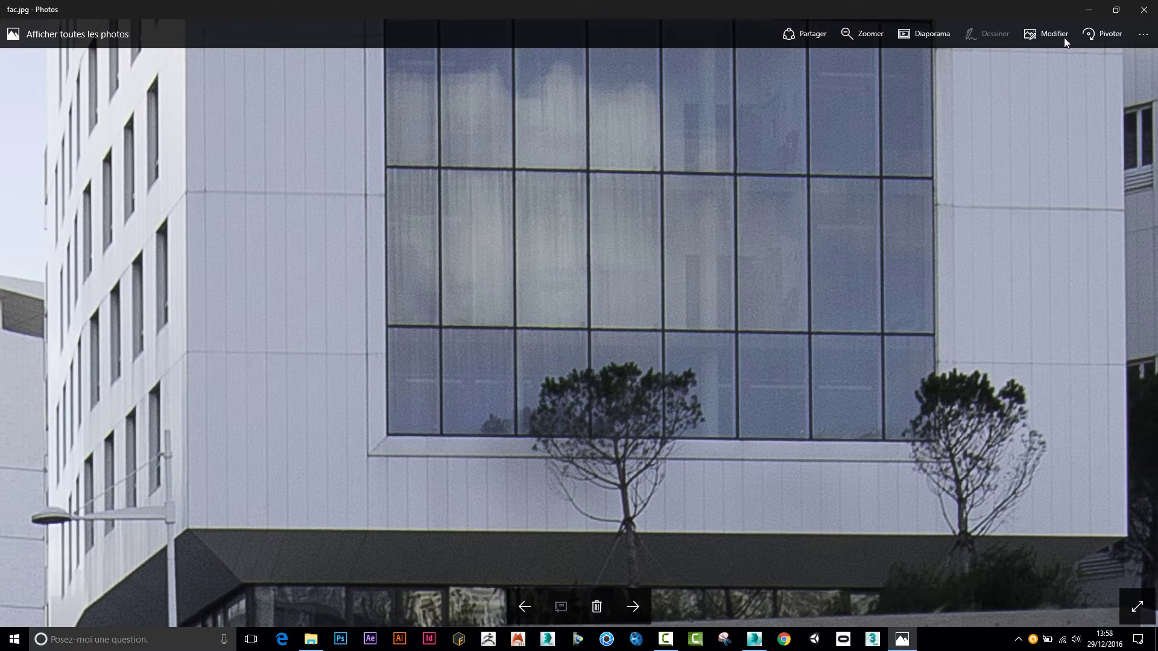
pyautogui.click(1090, 10)
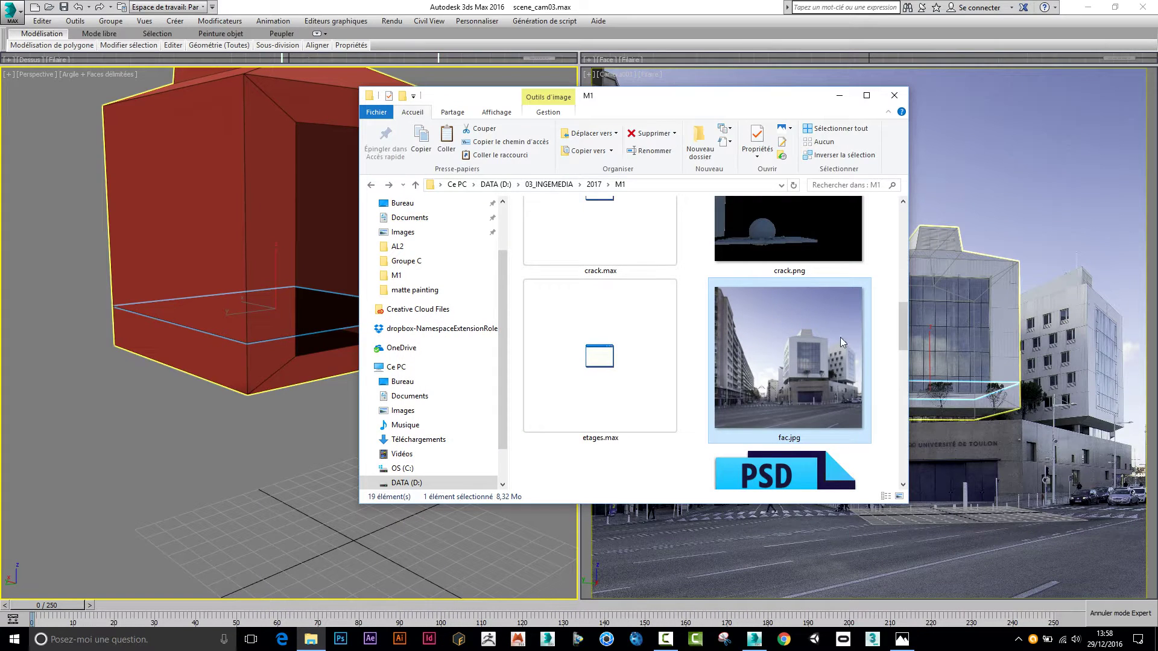
pyautogui.click(693, 10)
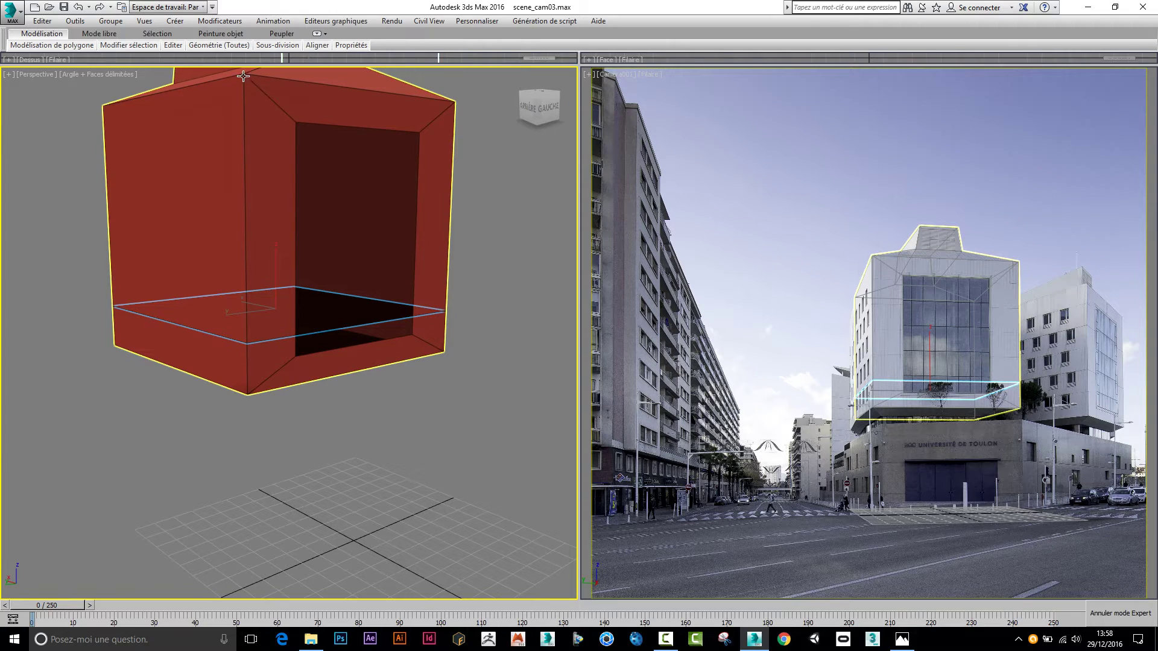
# Raise the etage floor slightly along Z to about 98.5 cm and leave expert mode
pyautogui.rightClick(323, 227)
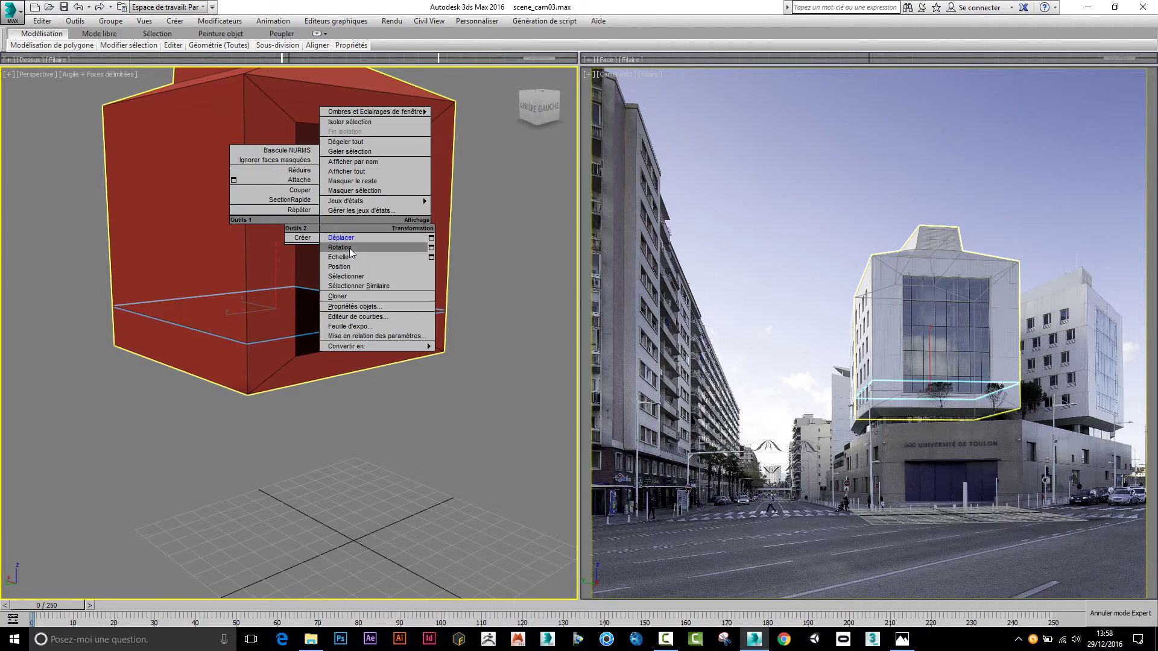
pyautogui.click(345, 239)
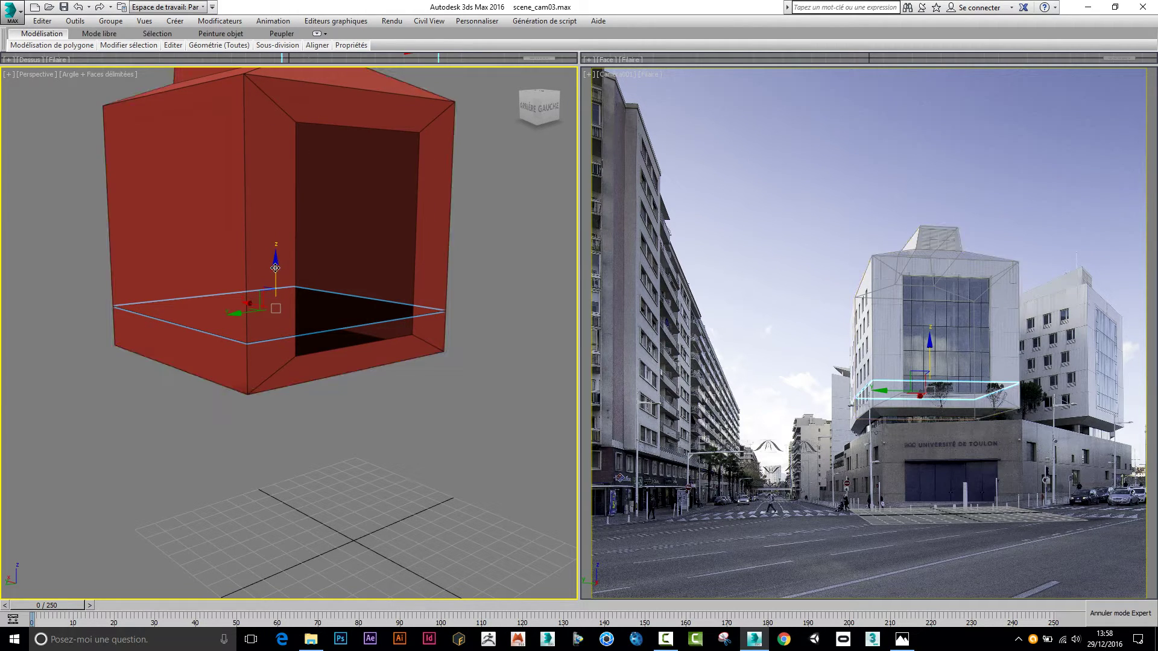
pyautogui.moveTo(274, 268); pyautogui.dragTo(283, 266)
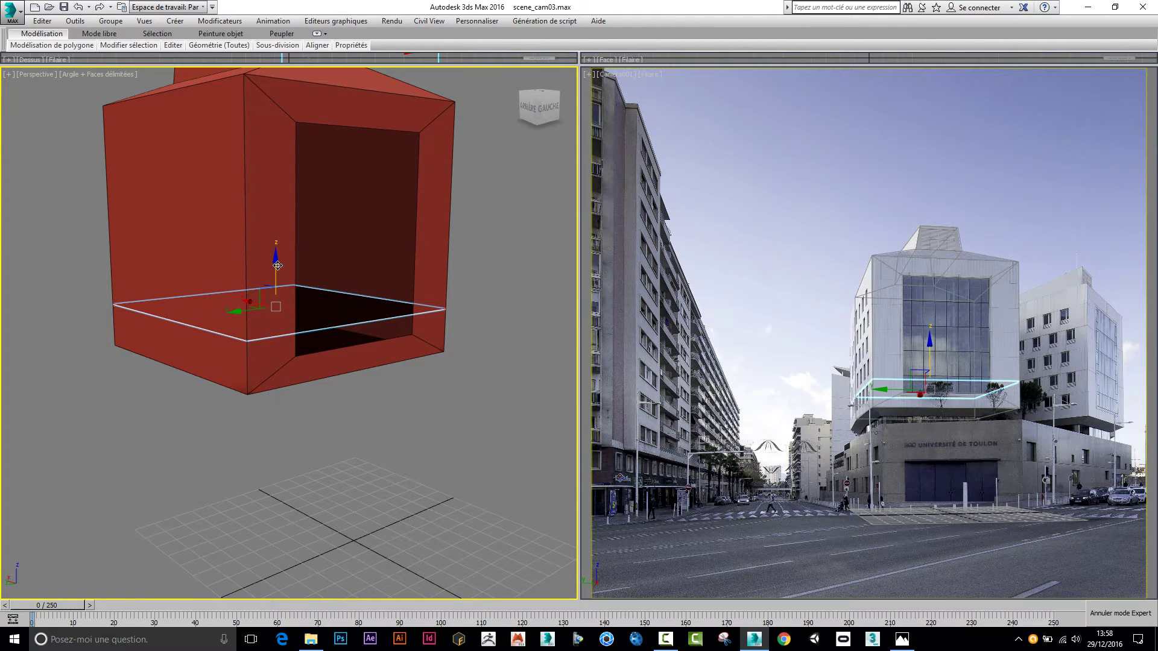
pyautogui.hotkey('ctrl', 'x')
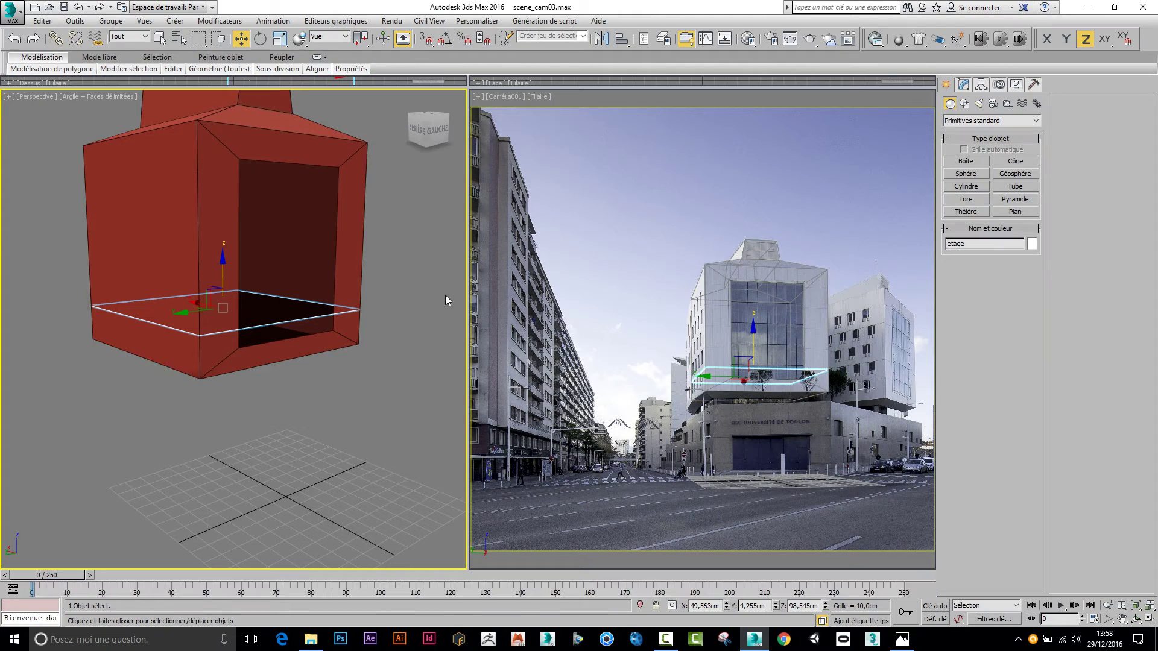
# Apply a Coque modifier to the etage floor to give it thickness
pyautogui.click(964, 84)
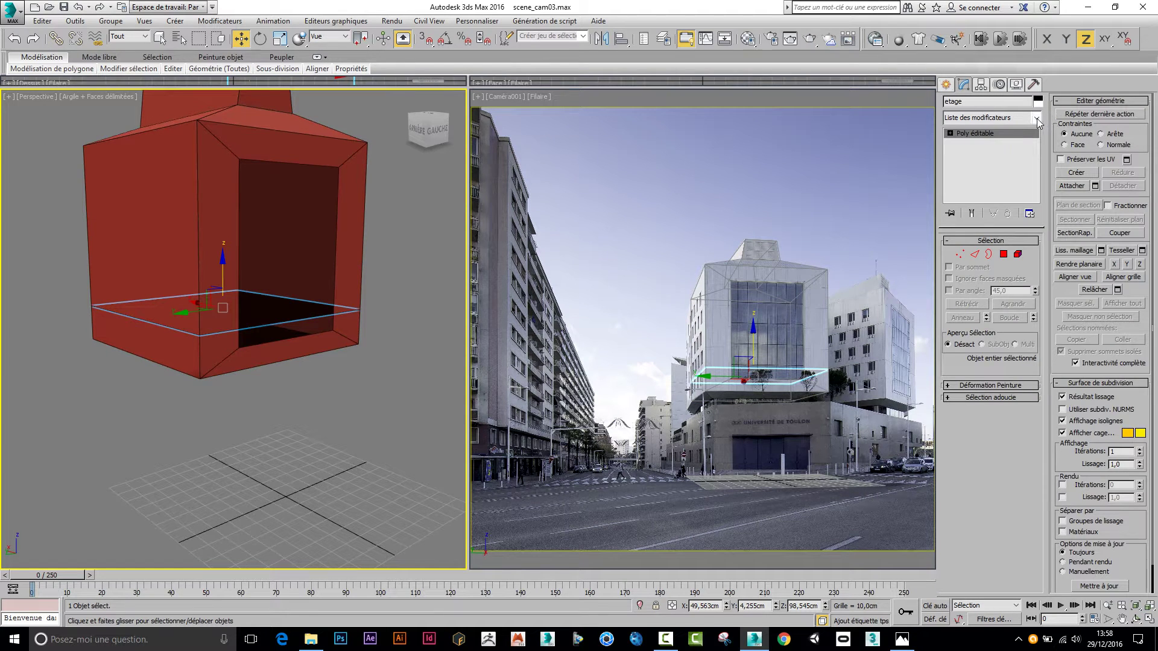
pyautogui.click(1037, 118)
pyautogui.moveTo(1039, 137); pyautogui.dragTo(1039, 243)
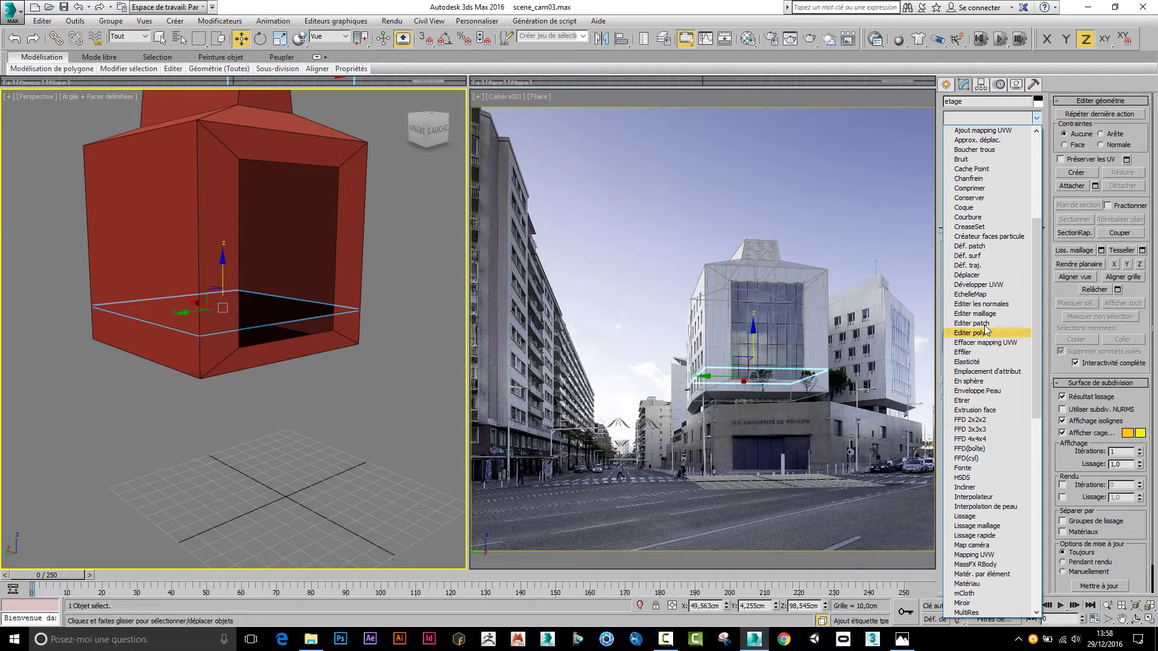
pyautogui.click(966, 208)
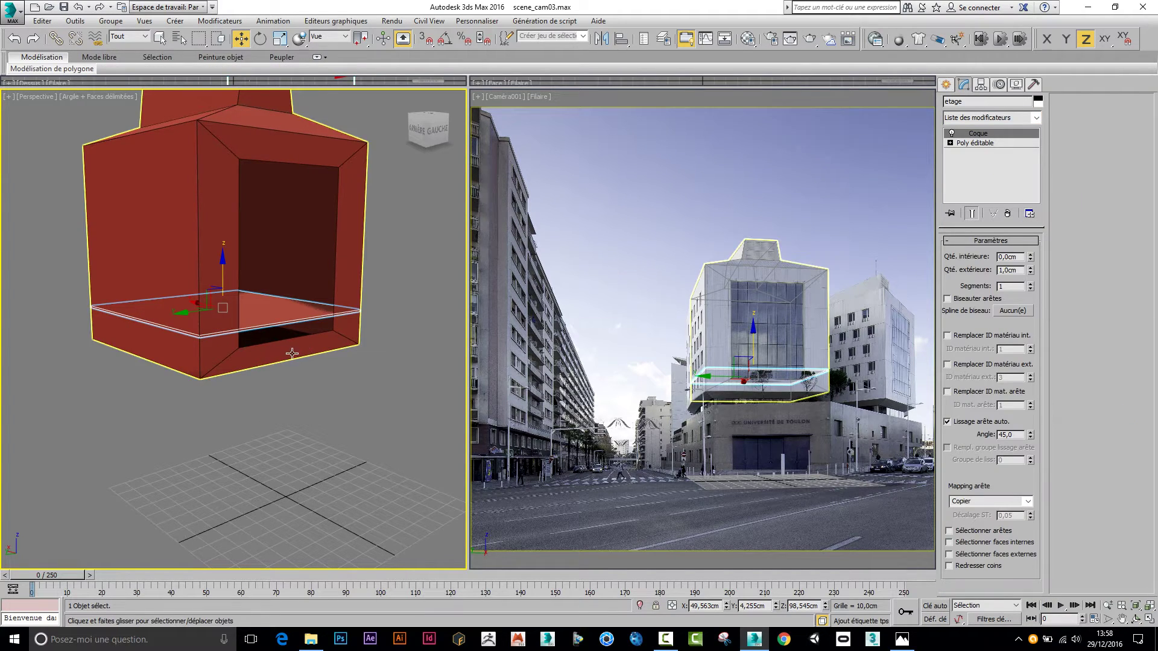
# Raise the etage floor along Z to about 100.4 cm and set the Coque's outer amount to 1.68 cm
pyautogui.scroll(3, 246, 335)
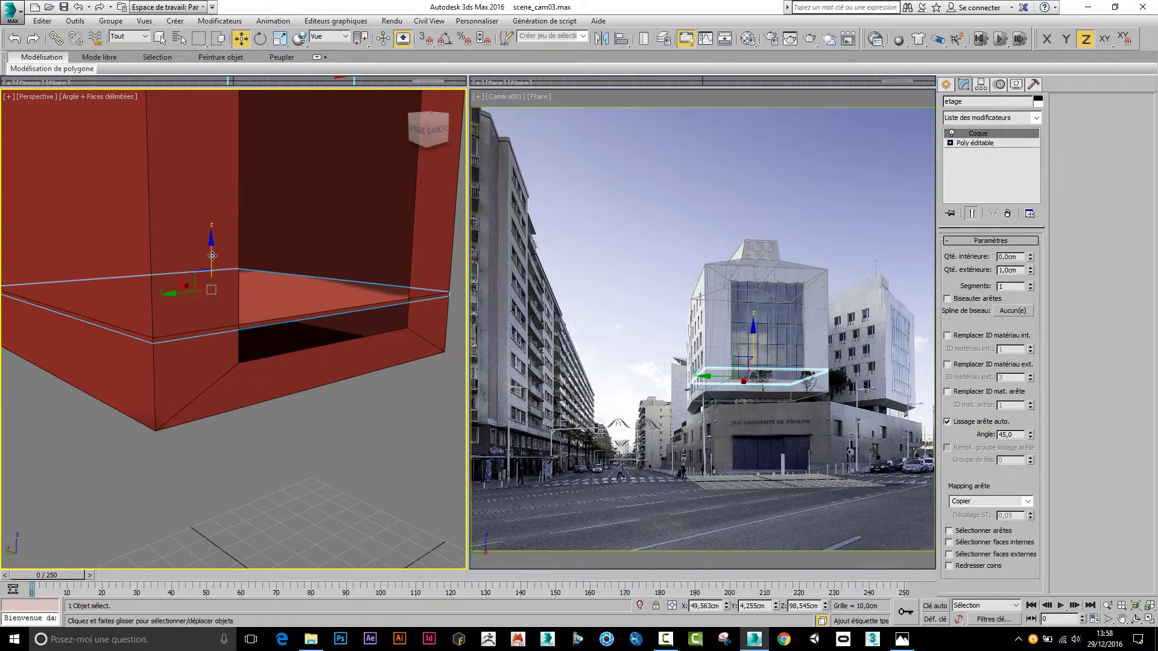
pyautogui.moveTo(212, 255); pyautogui.dragTo(218, 250)
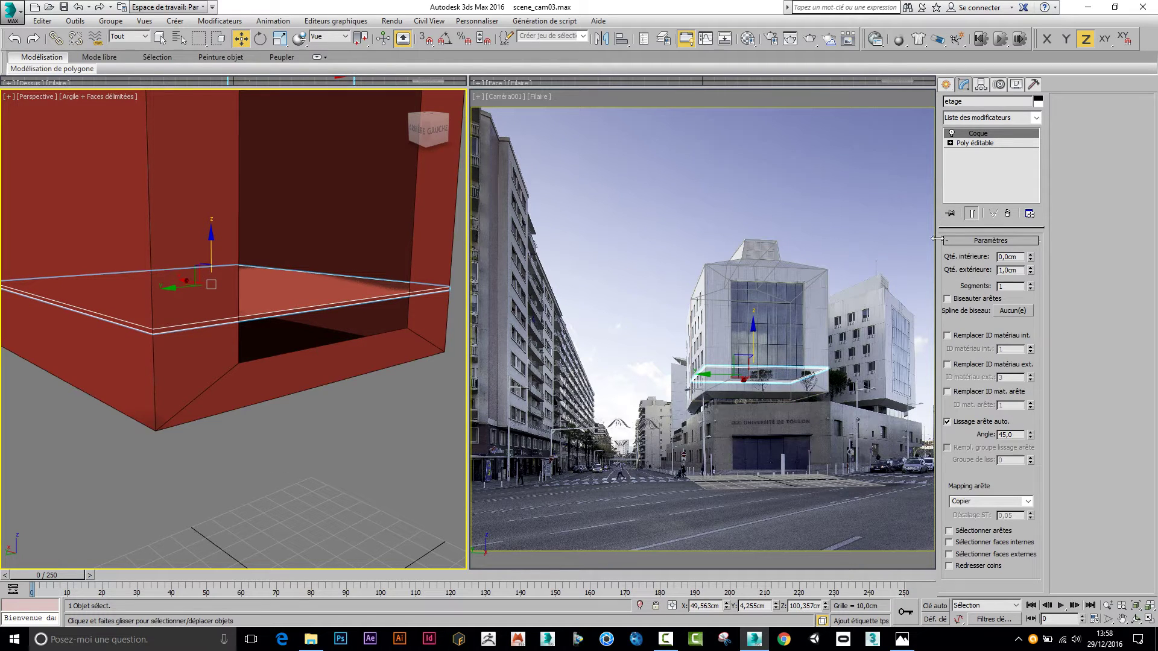
pyautogui.moveTo(1030, 273); pyautogui.dragTo(1028, 228)
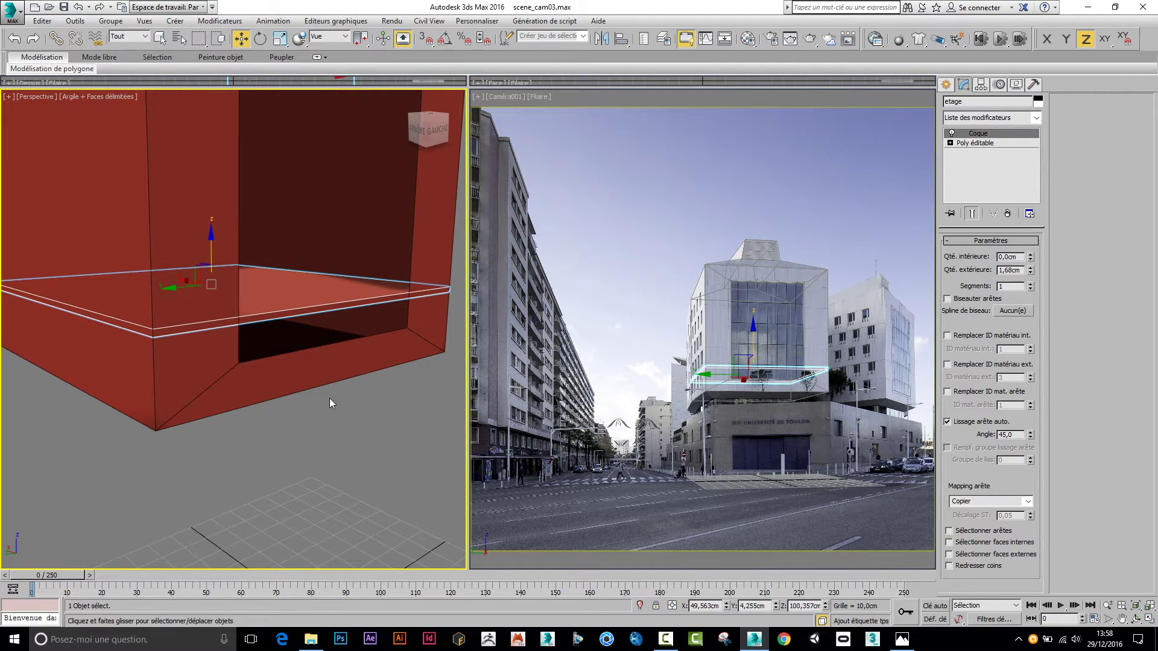
pyautogui.click(338, 413)
pyautogui.moveTo(280, 321); pyautogui.dragTo(266, 357, button='middle')
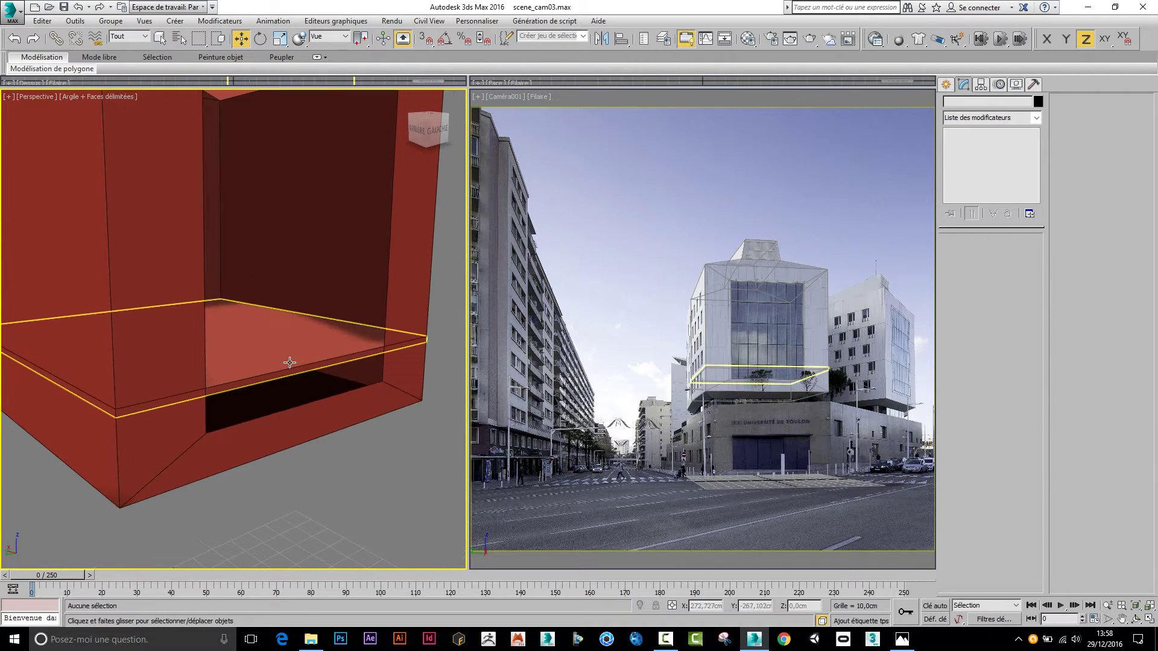
pyautogui.scroll(-5, 290, 362)
pyautogui.scroll(5, 307, 378)
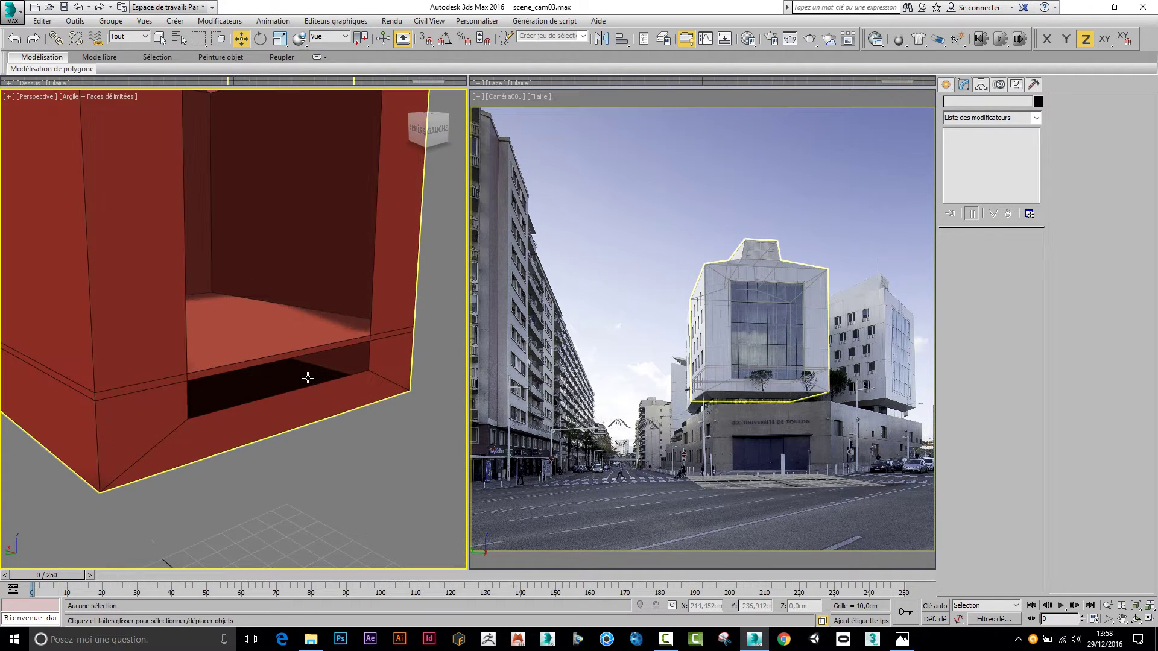
pyautogui.click(310, 356)
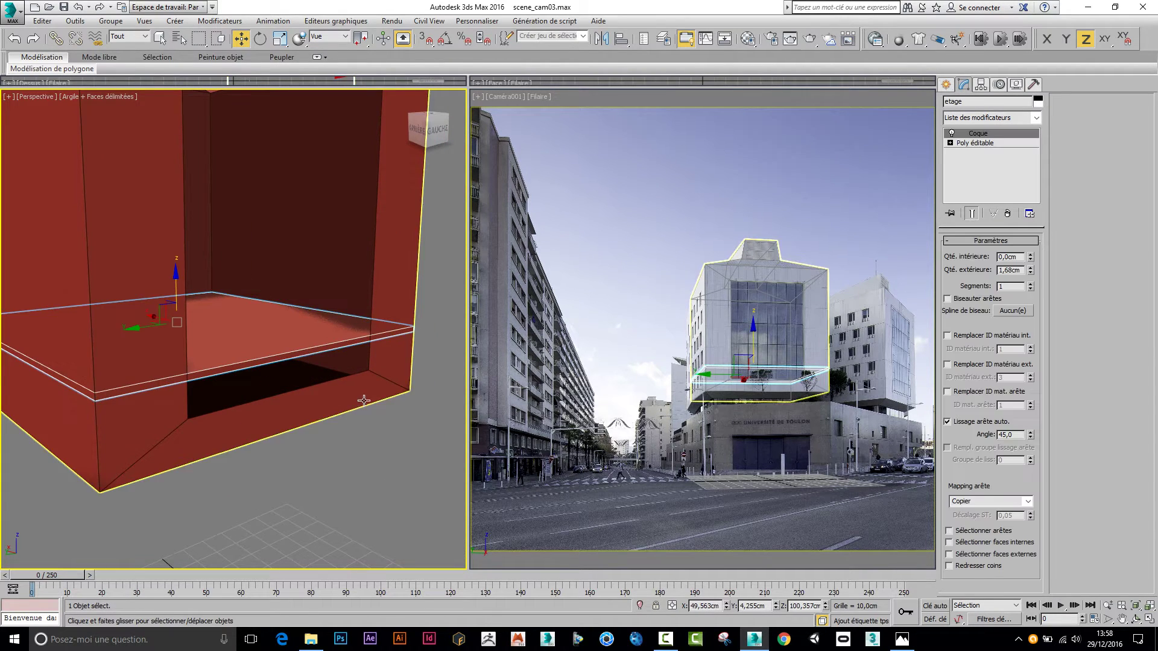
# Apply a Coque modifier to the main building volume Boîte001
pyautogui.scroll(-4, 364, 401)
pyautogui.click(383, 321)
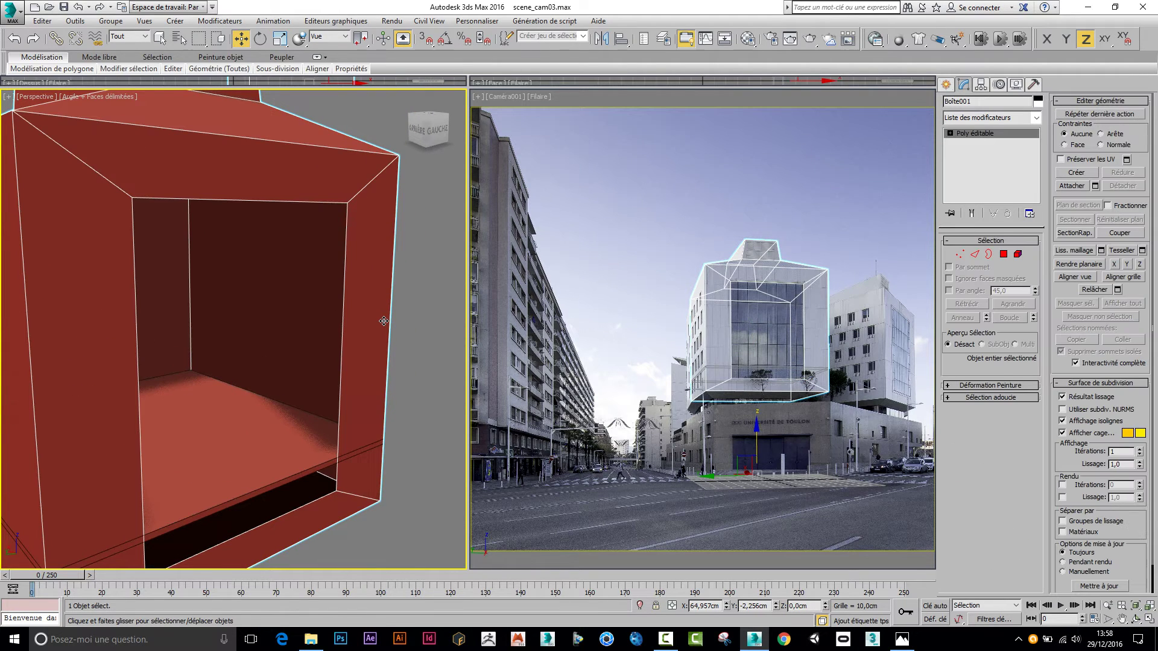
pyautogui.click(1037, 118)
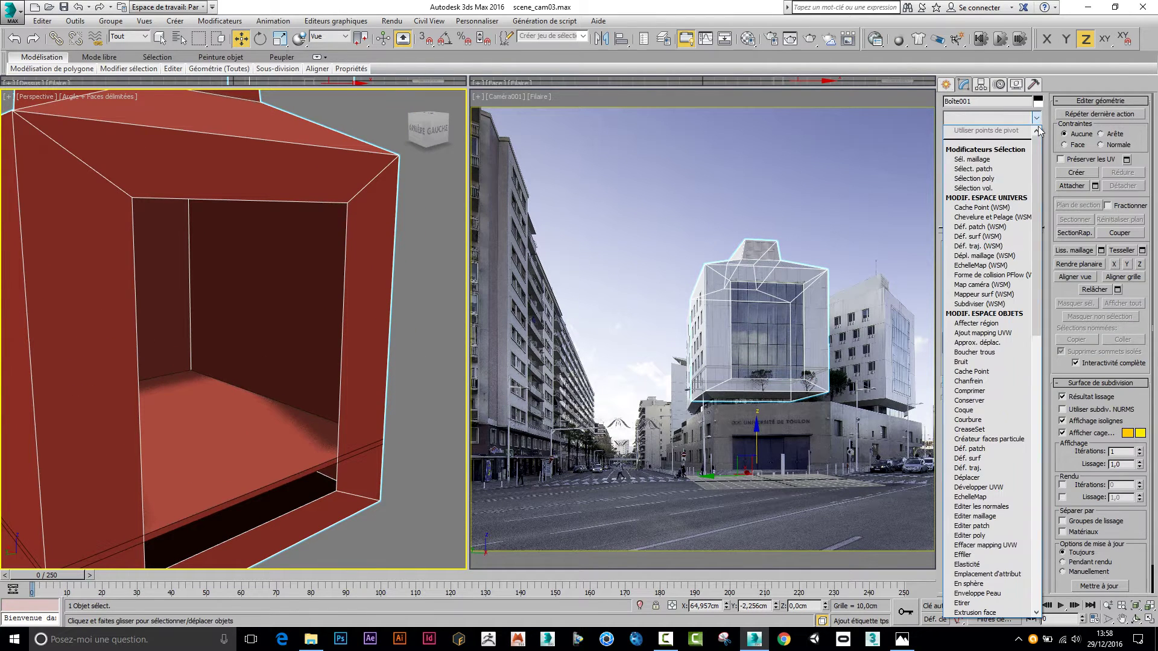
pyautogui.moveTo(1039, 166); pyautogui.dragTo(1039, 231)
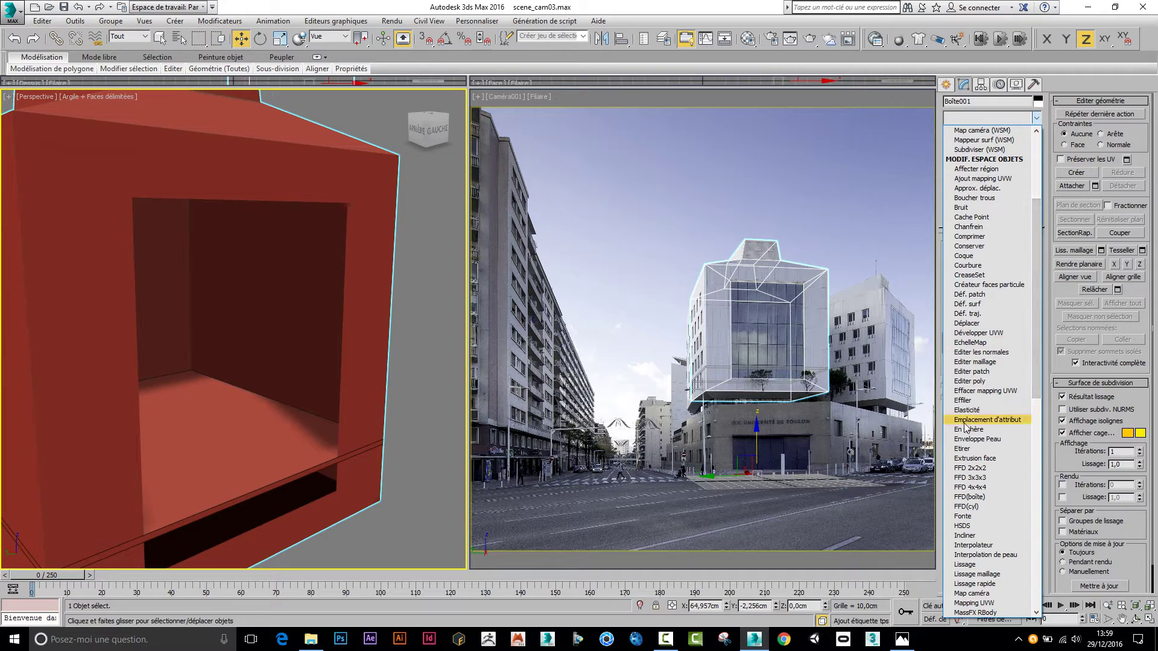
pyautogui.click(965, 257)
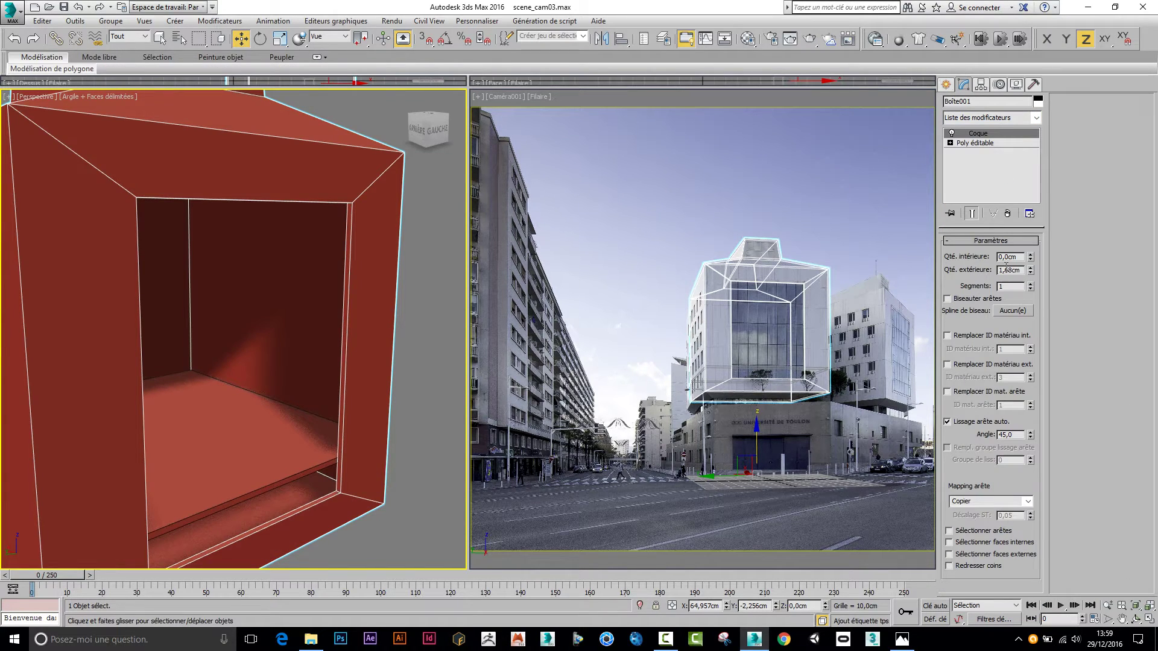
# Set the building volume's Coque to an outer amount of 0 cm and an inner amount of 2 cm
pyautogui.rightClick(1030, 274)
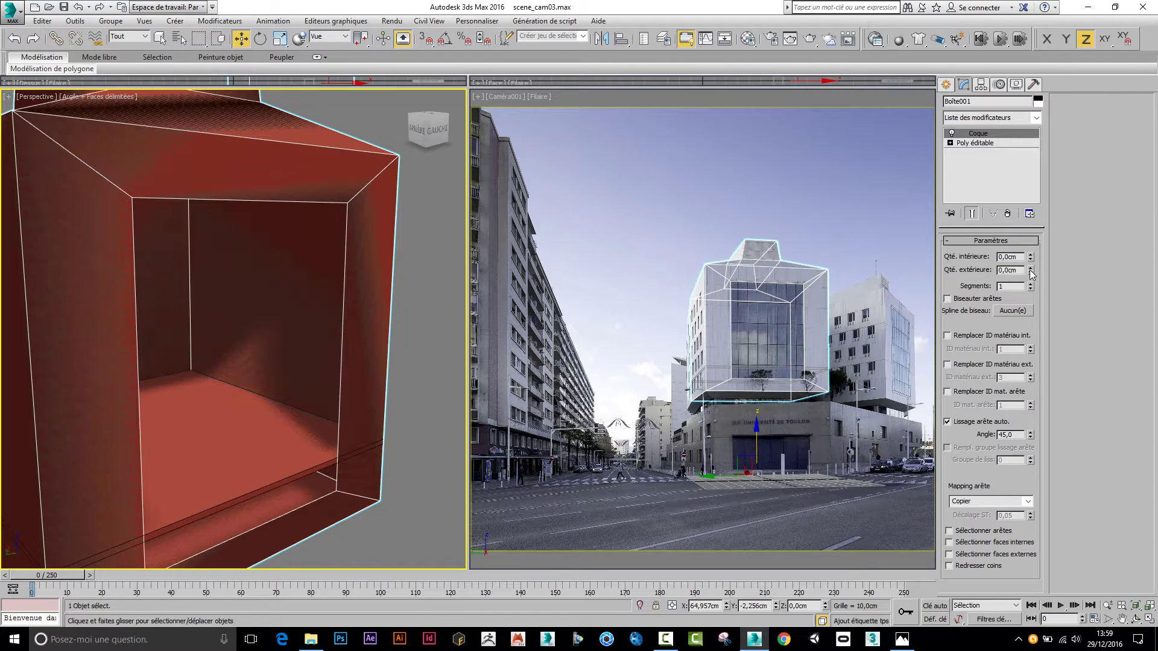
pyautogui.moveTo(1031, 258); pyautogui.dragTo(1019, 145)
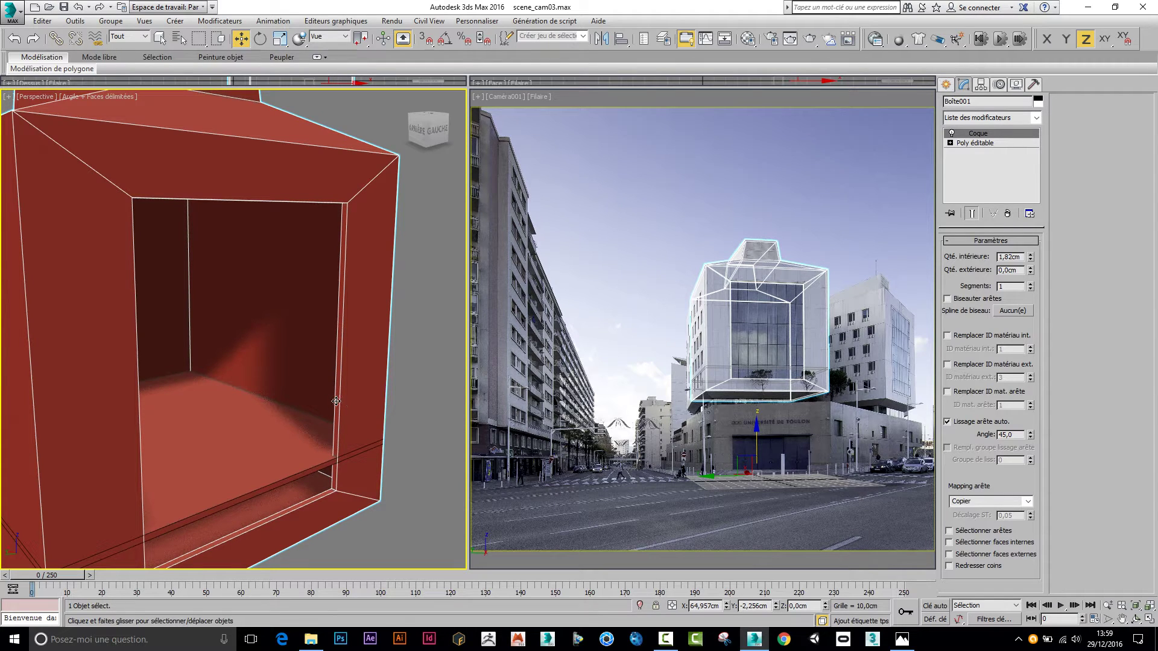
pyautogui.moveTo(1030, 258); pyautogui.dragTo(1031, 234)
pyautogui.doubleClick(1023, 257)
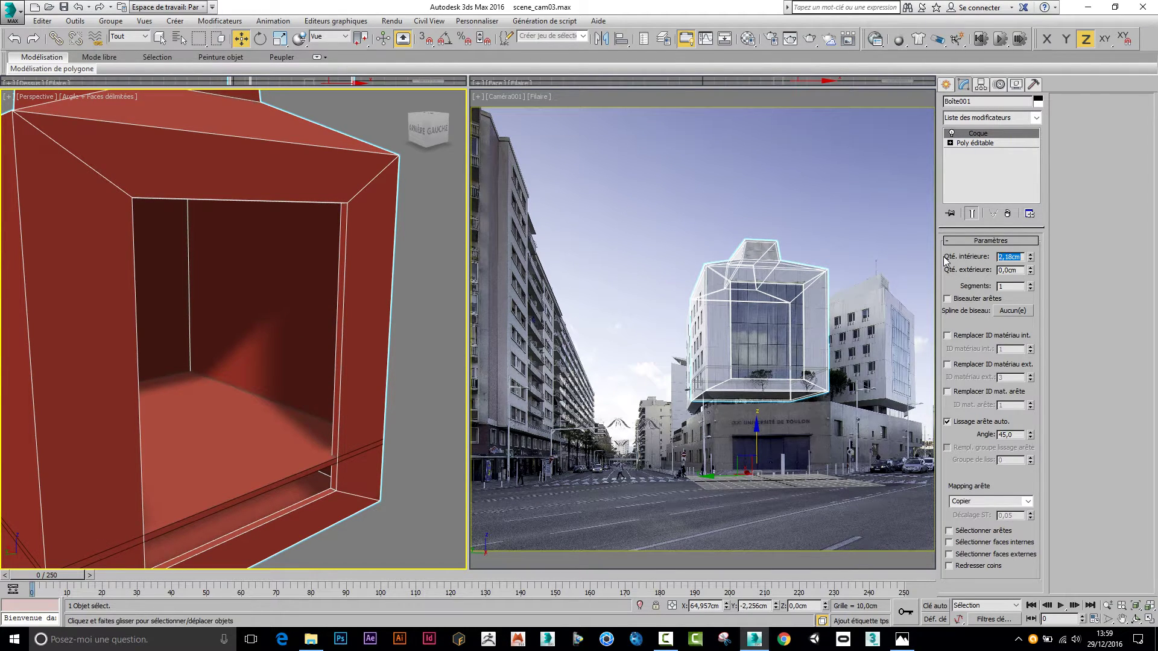
pyautogui.write('2')
pyautogui.press('Return')
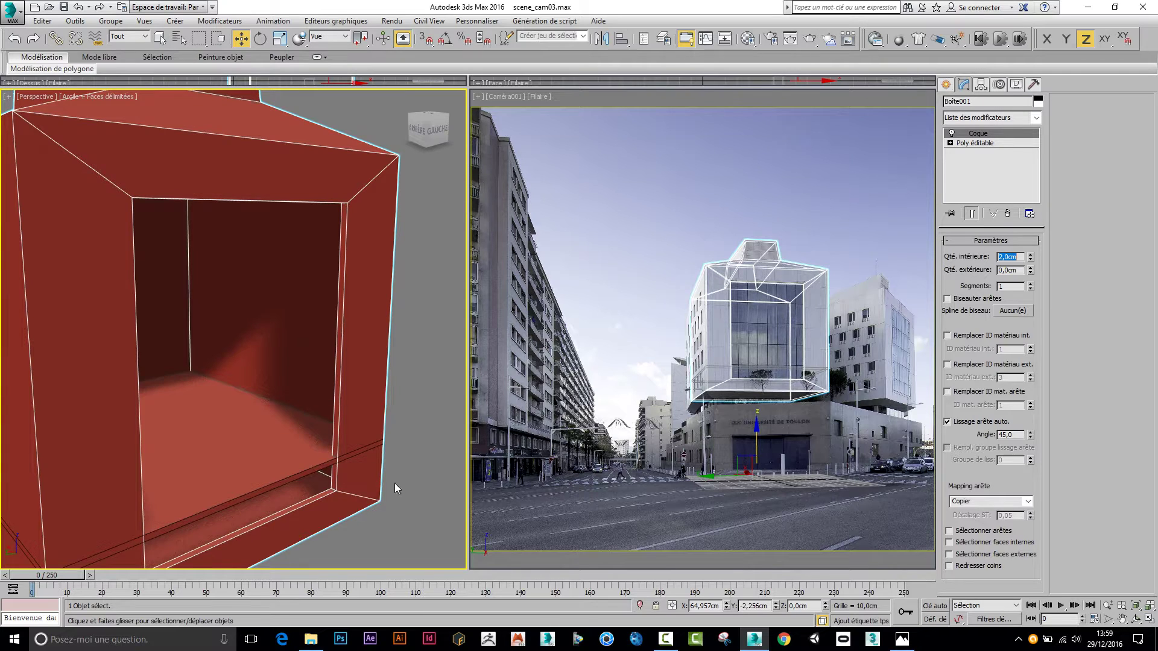
# Move the etage floor's front edge inward along X to about -3.4 cm, then return to its Coque level and deselect it
pyautogui.keyDown('alt'); pyautogui.moveTo(394, 483); pyautogui.dragTo(387, 458, button='middle'); pyautogui.keyUp('alt')
pyautogui.scroll(10, 388, 458)
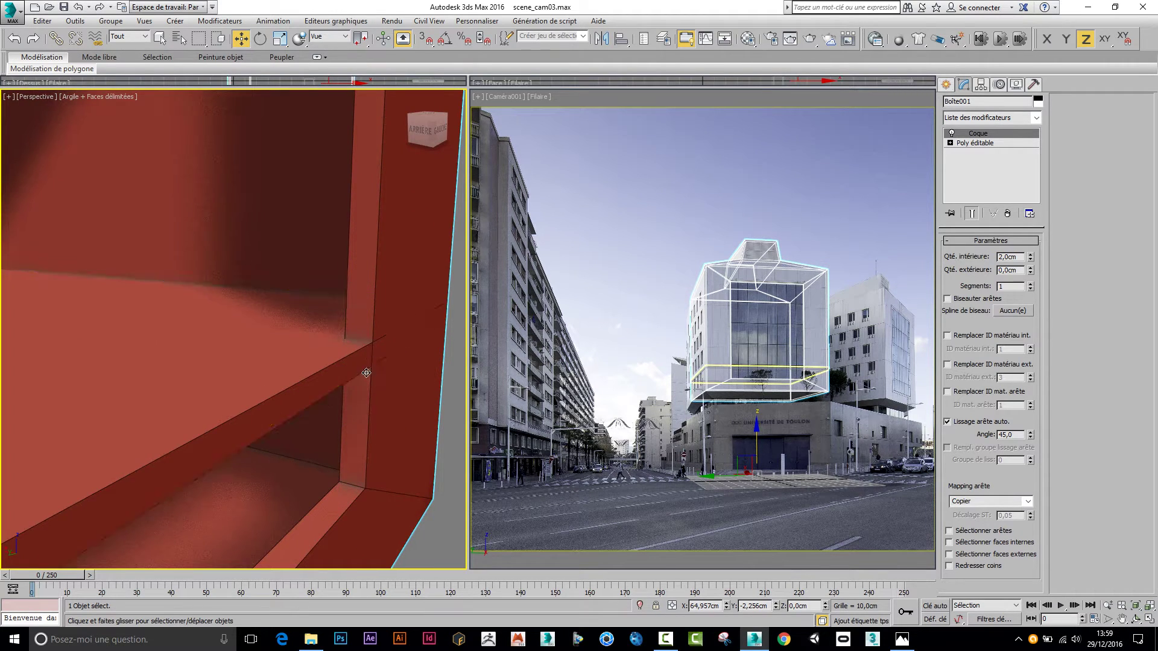
pyautogui.click(306, 369)
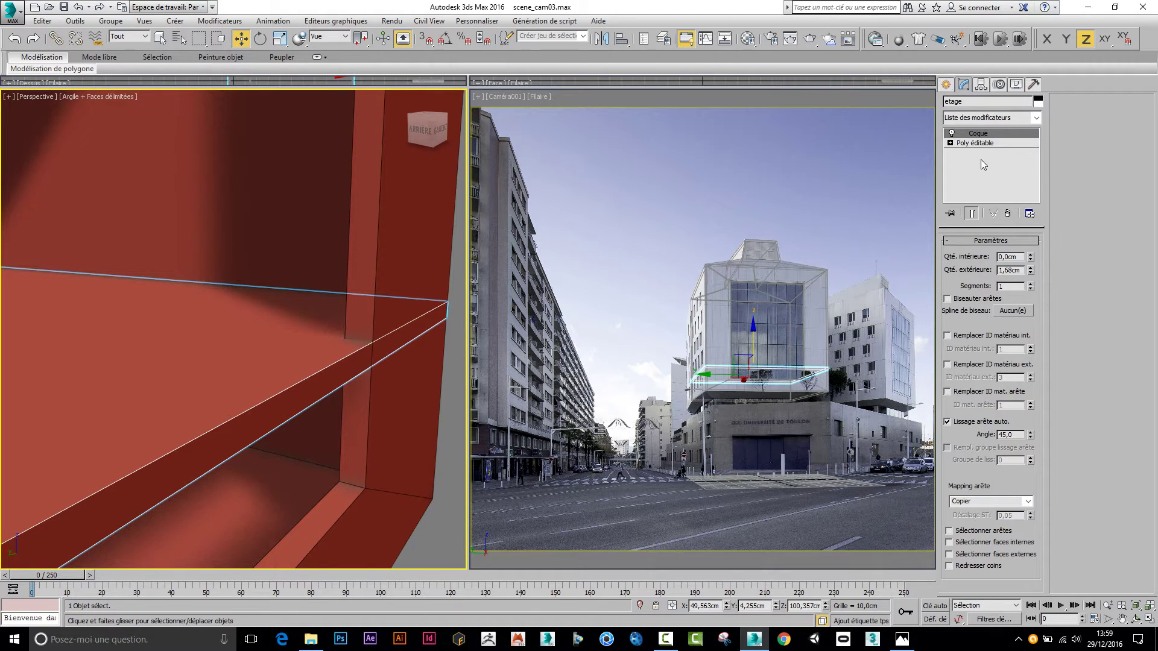
pyautogui.click(982, 143)
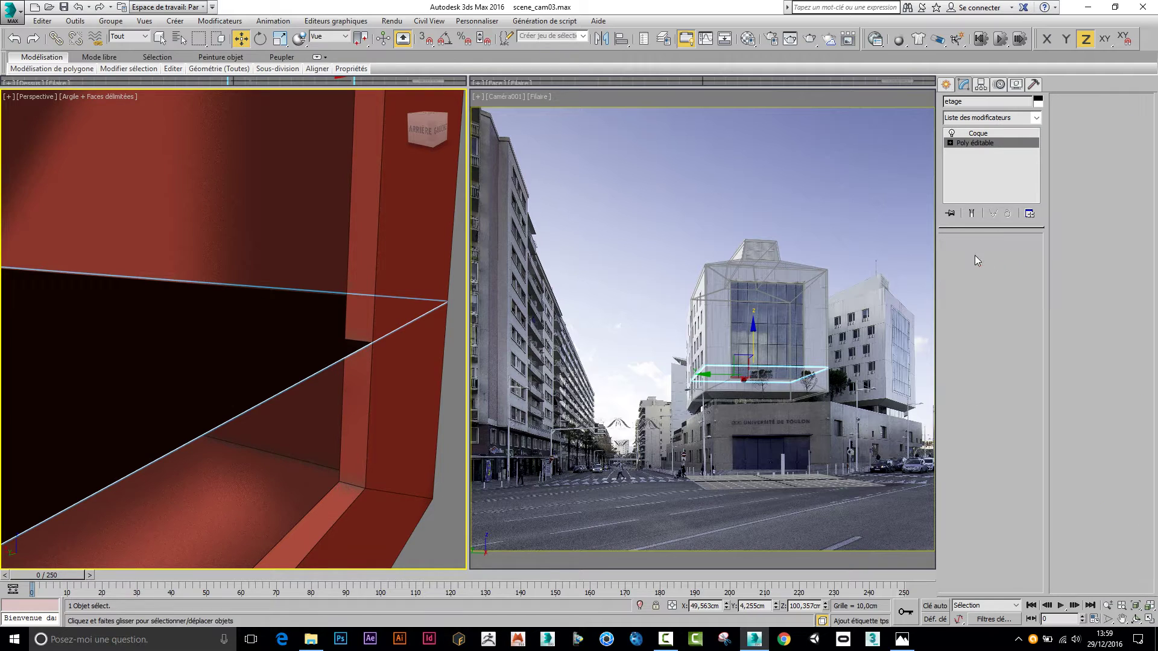
pyautogui.press('2')
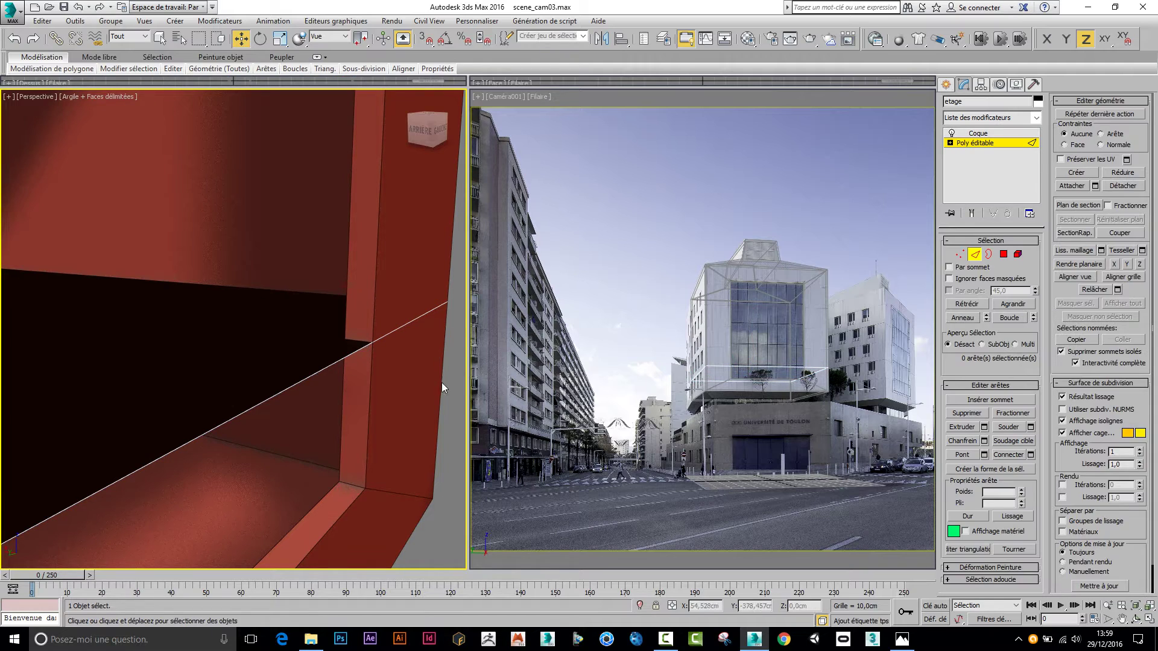
pyautogui.click(312, 375)
pyautogui.moveTo(312, 375); pyautogui.dragTo(346, 399, button='middle')
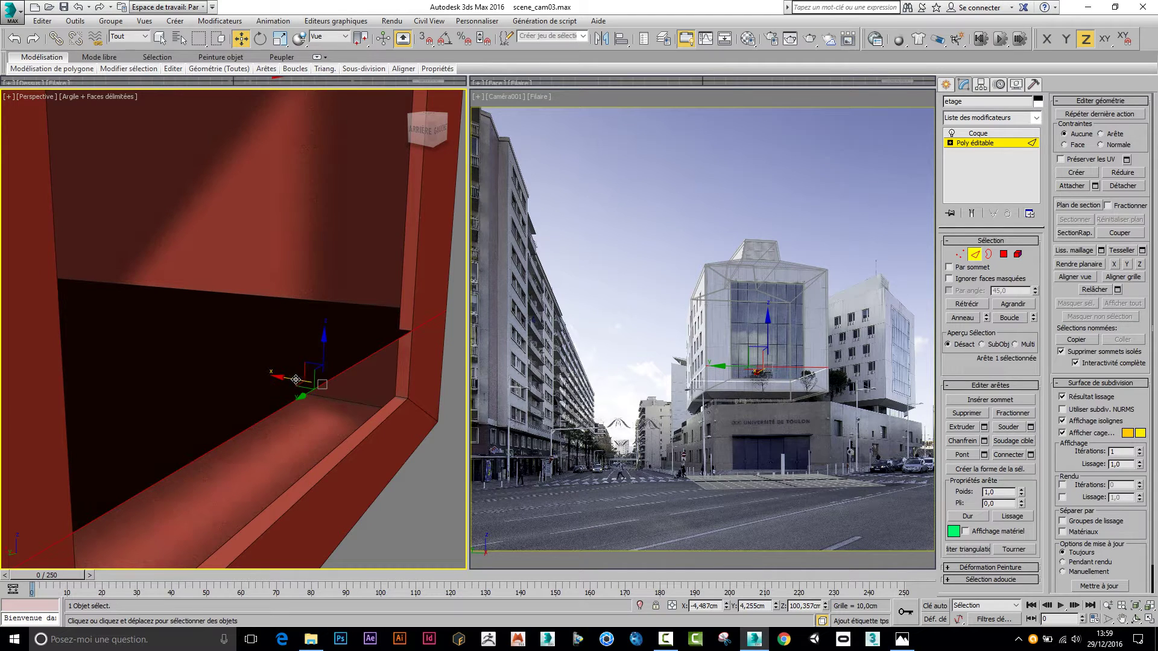
pyautogui.moveTo(292, 377); pyautogui.dragTo(277, 380)
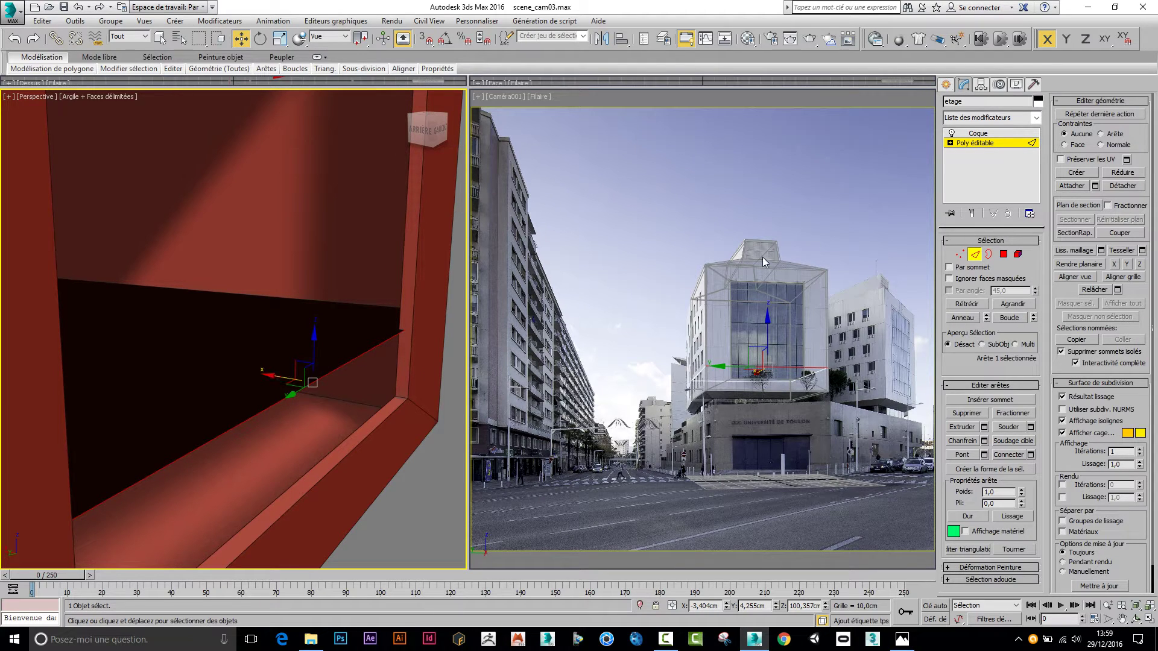
pyautogui.click(980, 134)
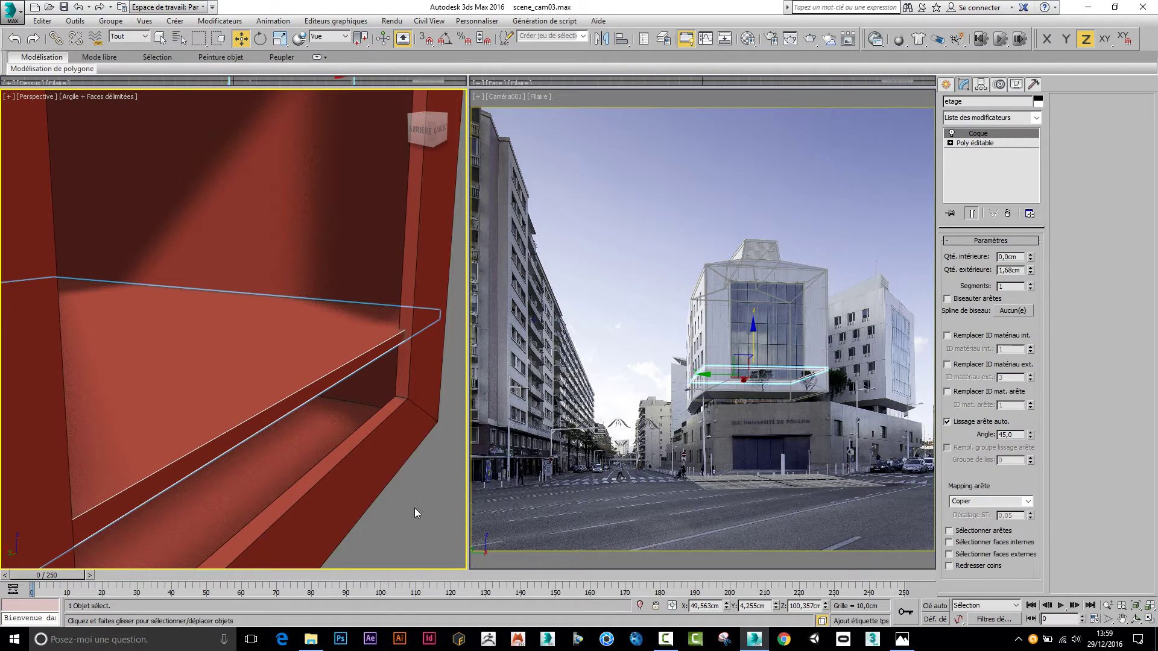
pyautogui.click(414, 508)
# Display the perspective view in wireframe (Filaire) to reveal the floor inside the building walls
pyautogui.scroll(-5, 421, 464)
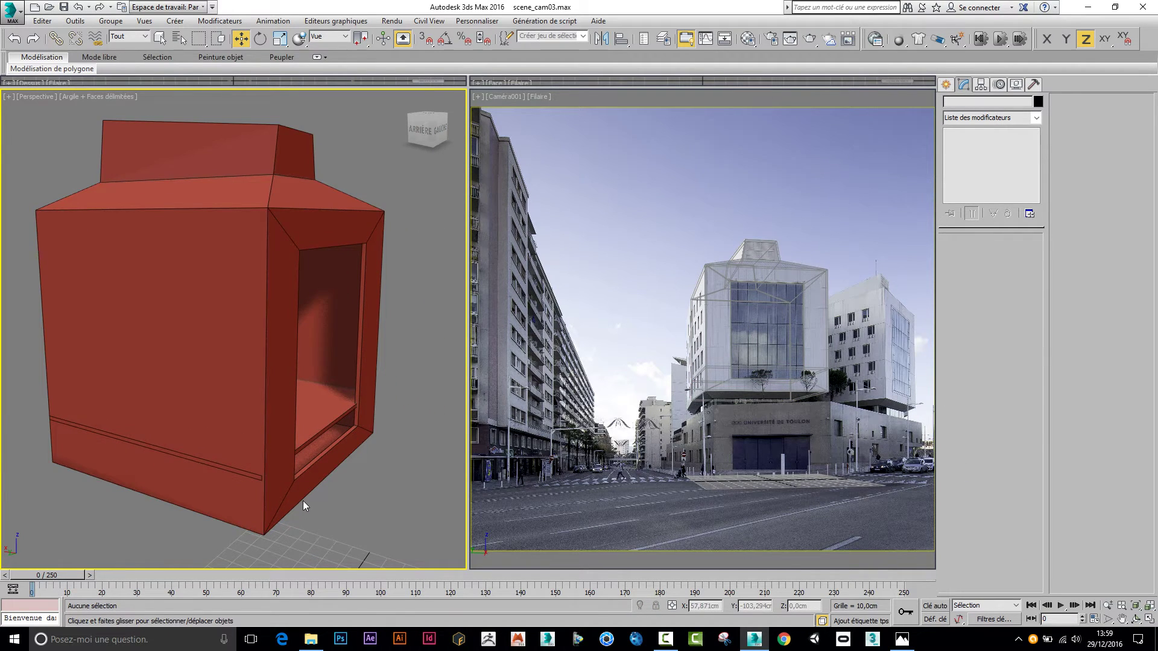
pyautogui.scroll(4, 326, 509)
pyautogui.scroll(-4, 337, 519)
pyautogui.scroll(5, 293, 501)
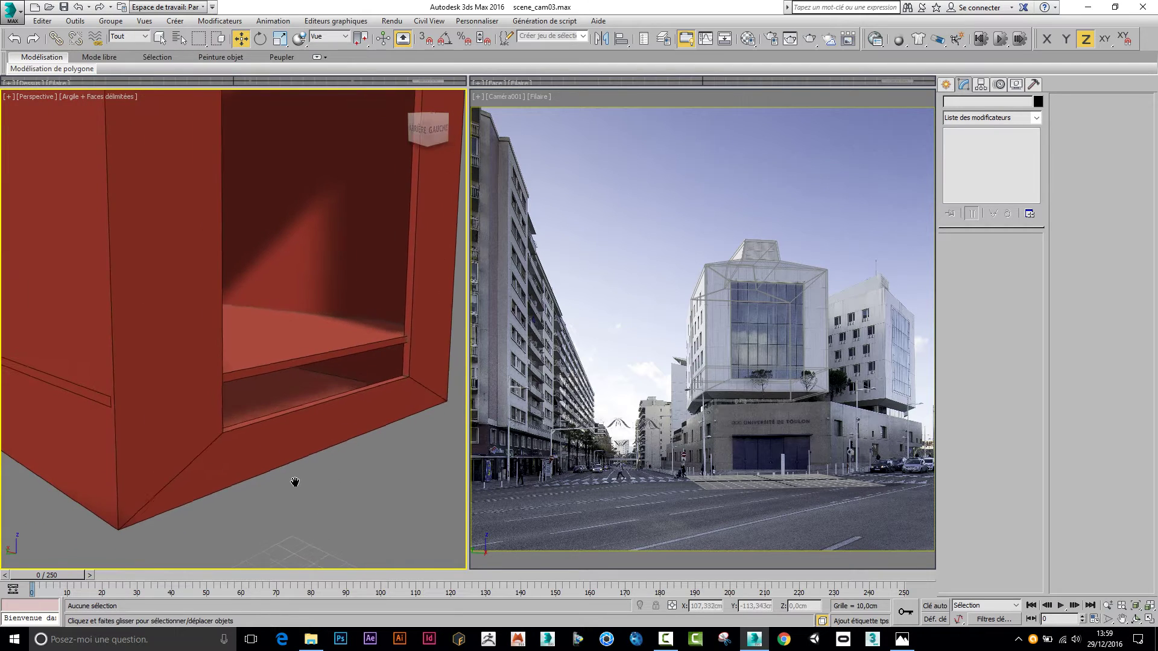
pyautogui.click(184, 401)
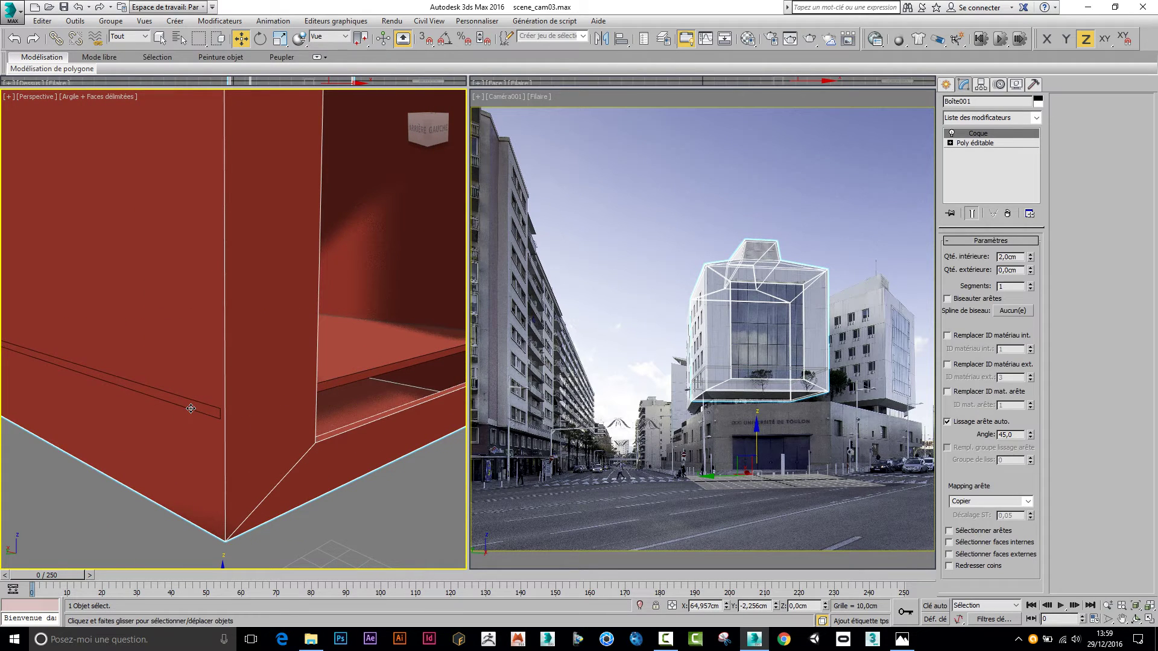
pyautogui.click(70, 98)
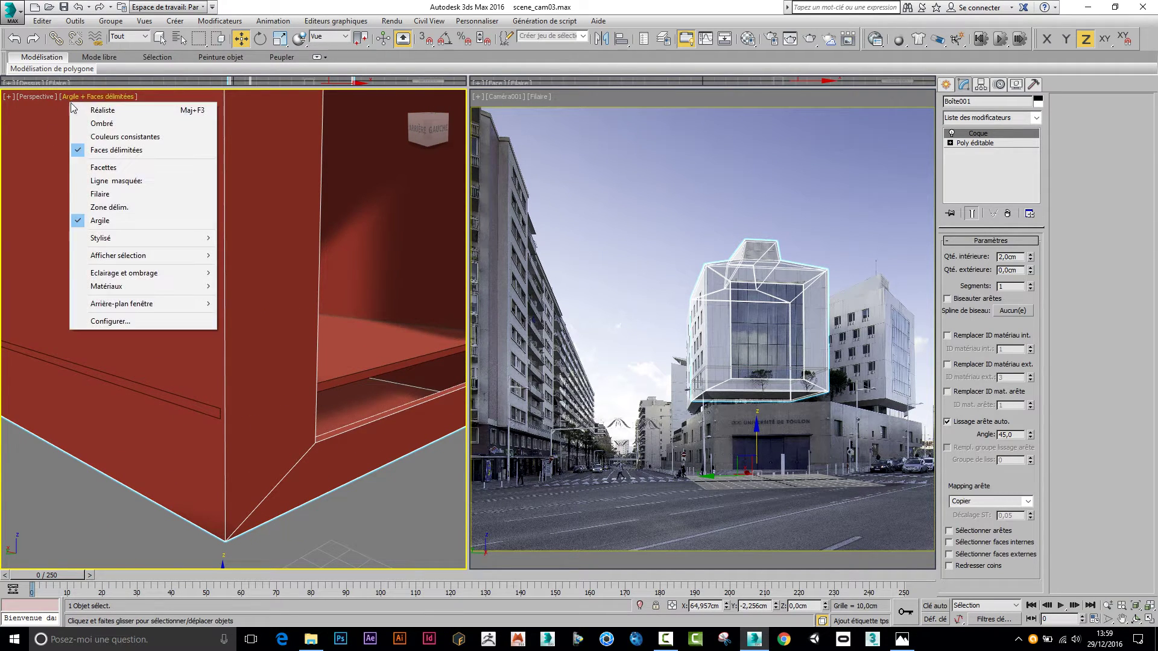
pyautogui.click(98, 193)
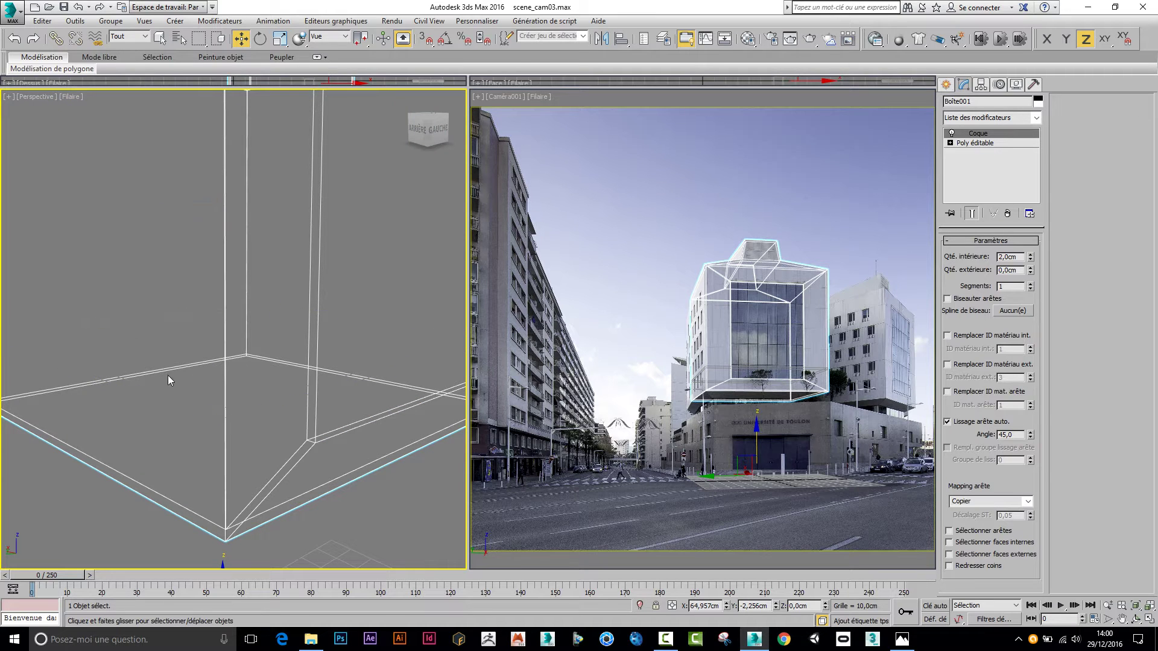
# Change the etage floor's object colour to dark blue and deselect it
pyautogui.click(171, 402)
pyautogui.click(171, 401)
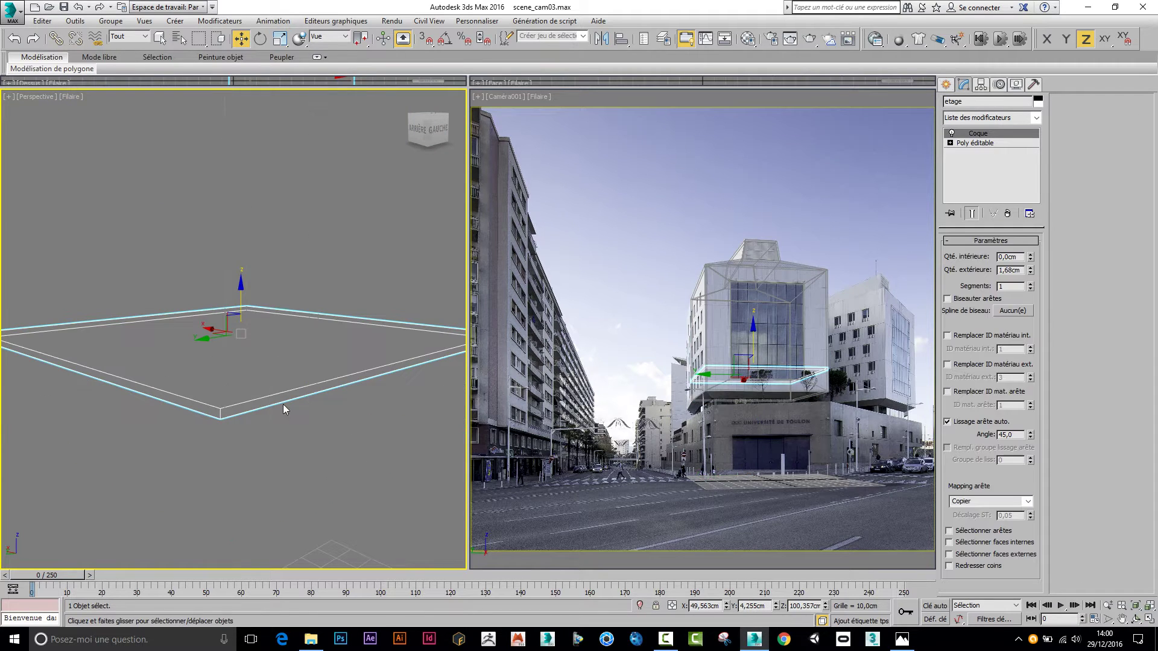
pyautogui.click(1037, 100)
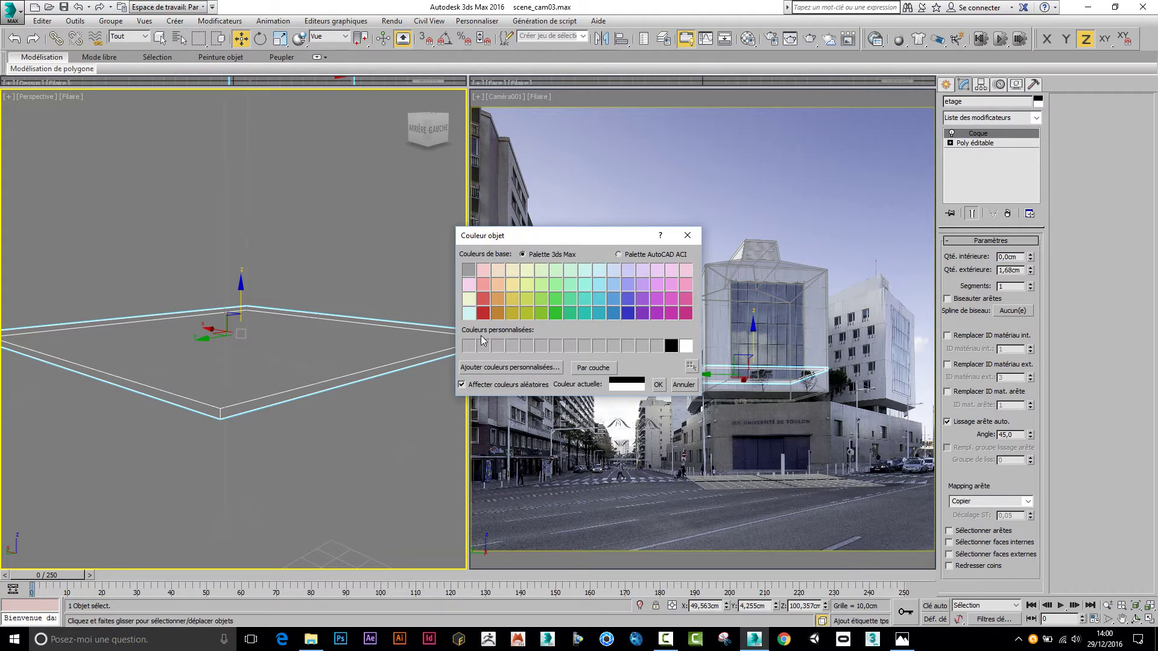
pyautogui.click(627, 313)
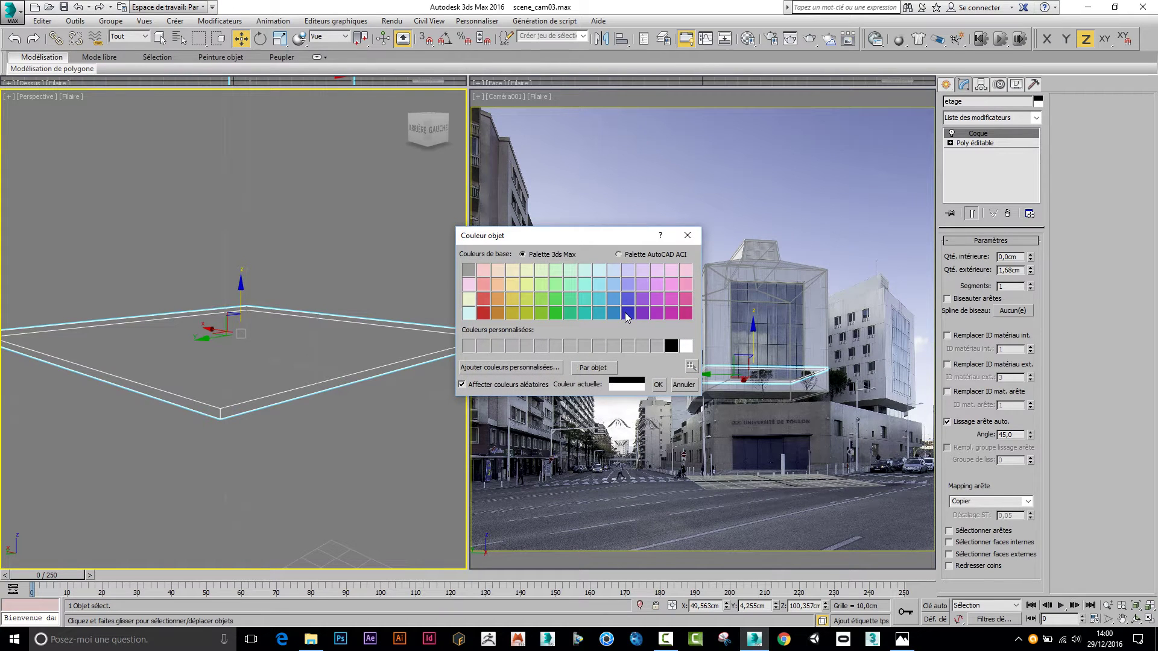
pyautogui.click(657, 385)
pyautogui.click(389, 488)
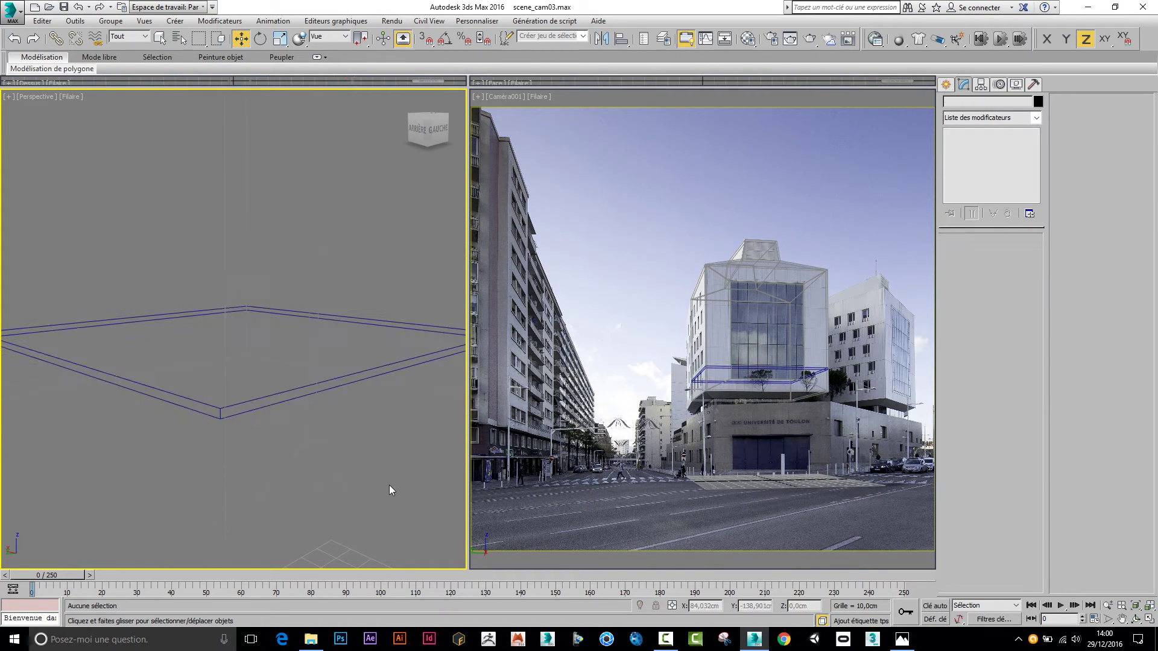
# Move the etage floor's side edge at the positive Y end inward by about 0.79 cm along Y
pyautogui.click(256, 416)
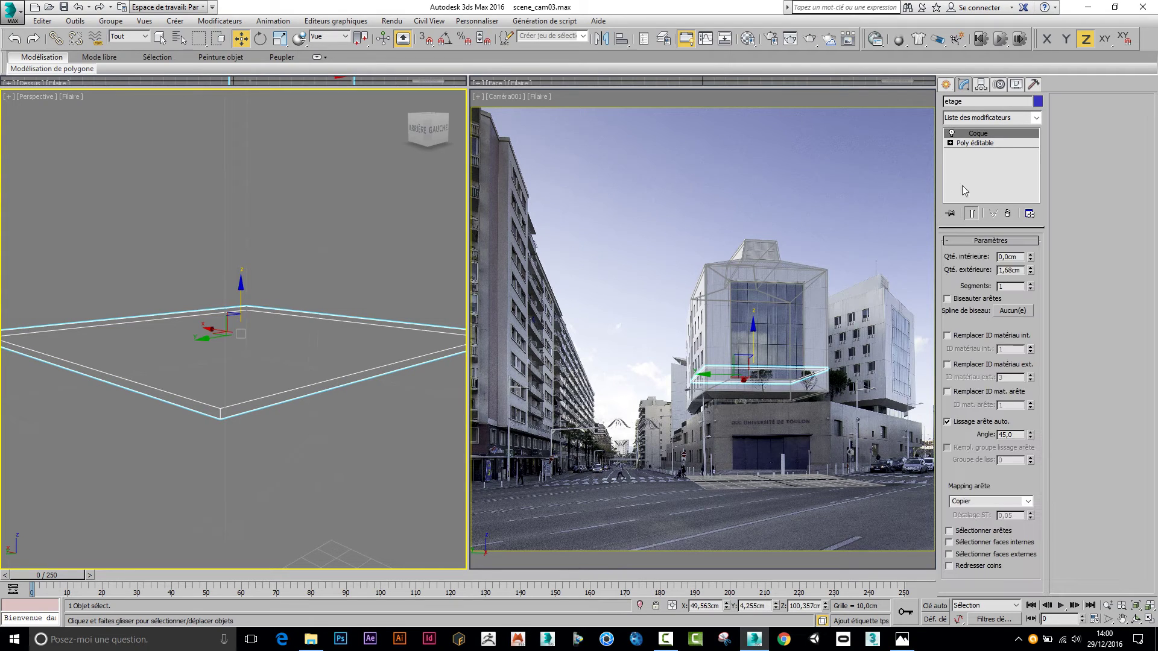
pyautogui.click(972, 143)
pyautogui.click(974, 254)
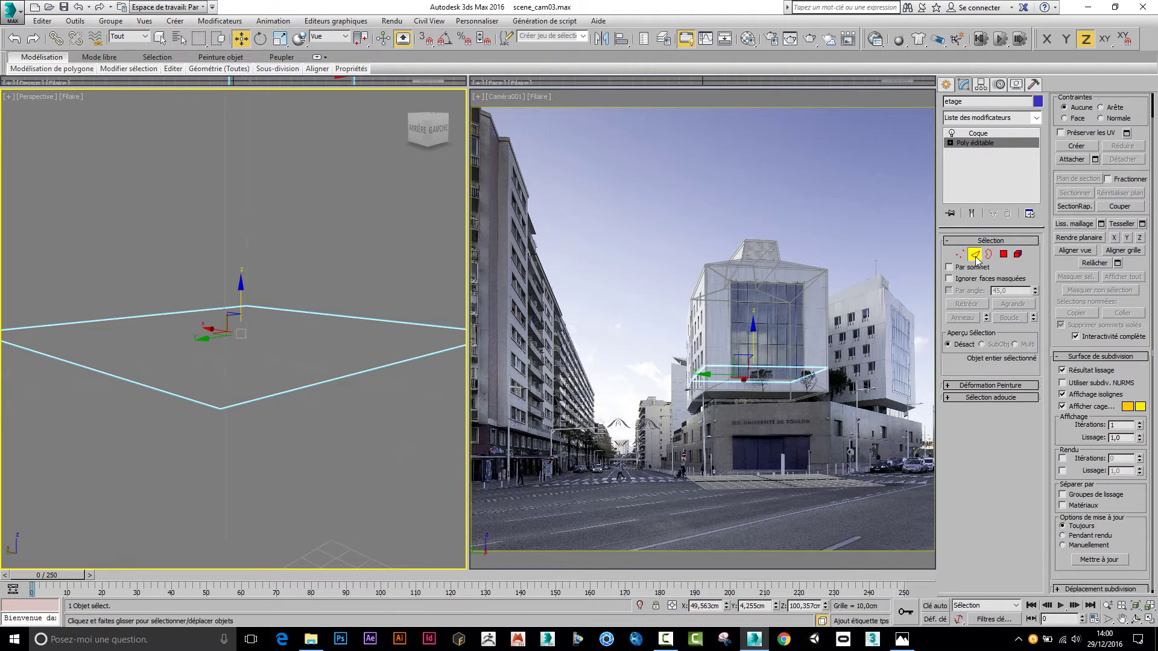
pyautogui.click(200, 402)
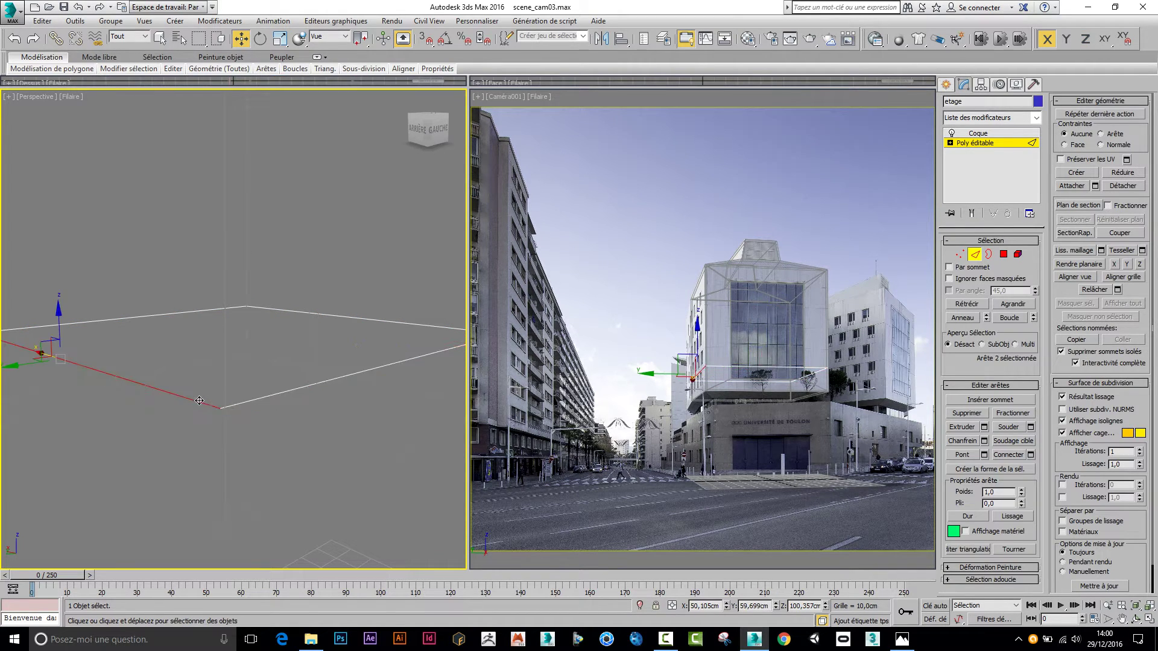
pyautogui.press('F3')
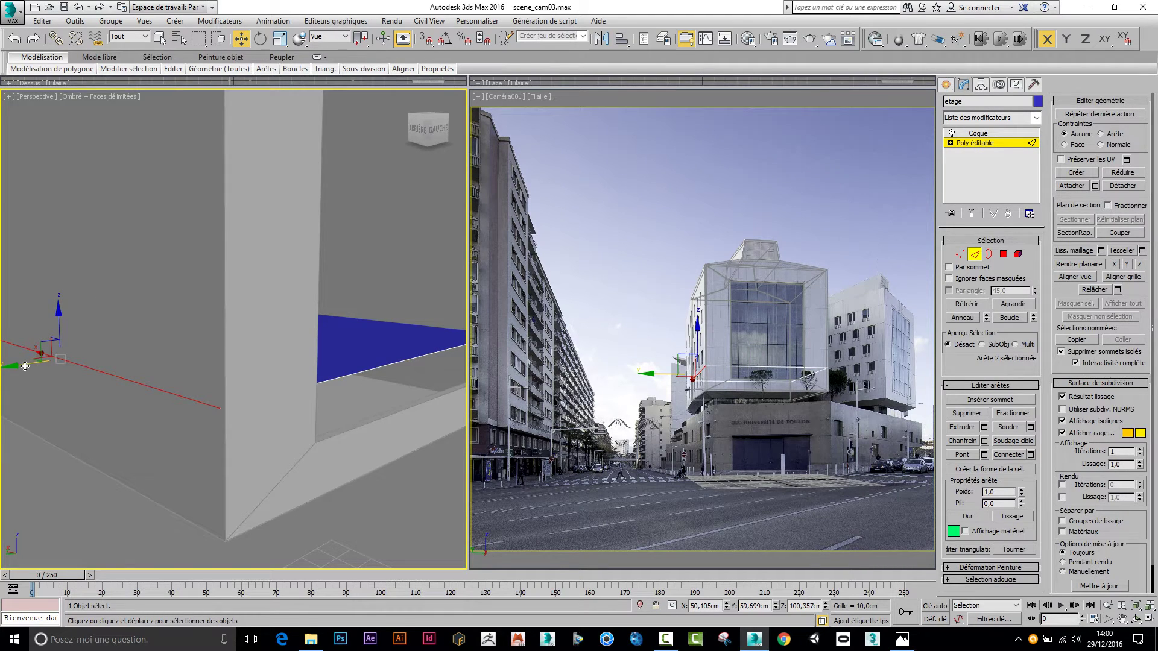
pyautogui.press('F4')
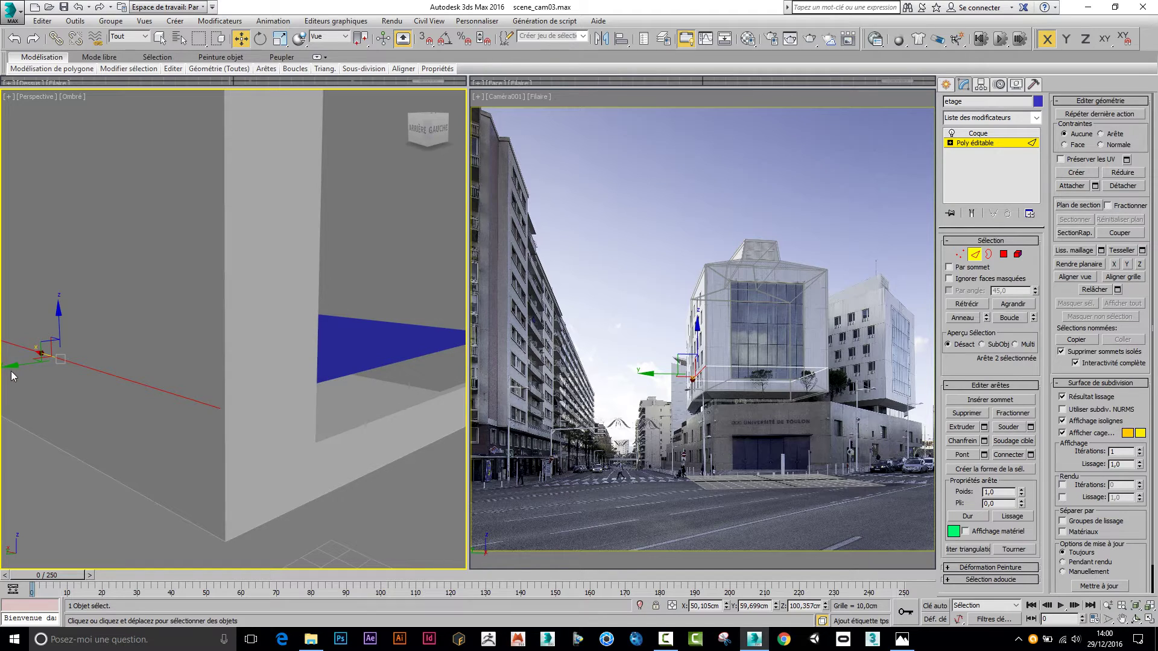
pyautogui.click(19, 367)
pyautogui.moveTo(19, 367); pyautogui.dragTo(23, 366)
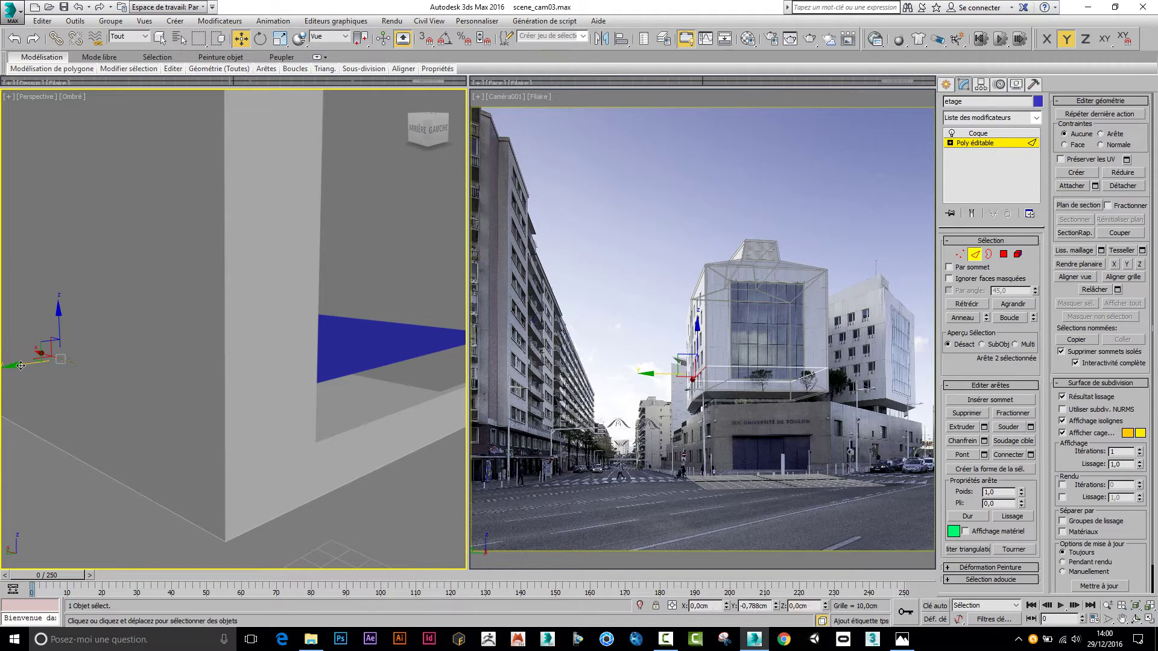
# Move the etage floor's opposite side edge inward along Y to about -50.4 cm
pyautogui.moveTo(316, 432); pyautogui.dragTo(347, 438, button='middle')
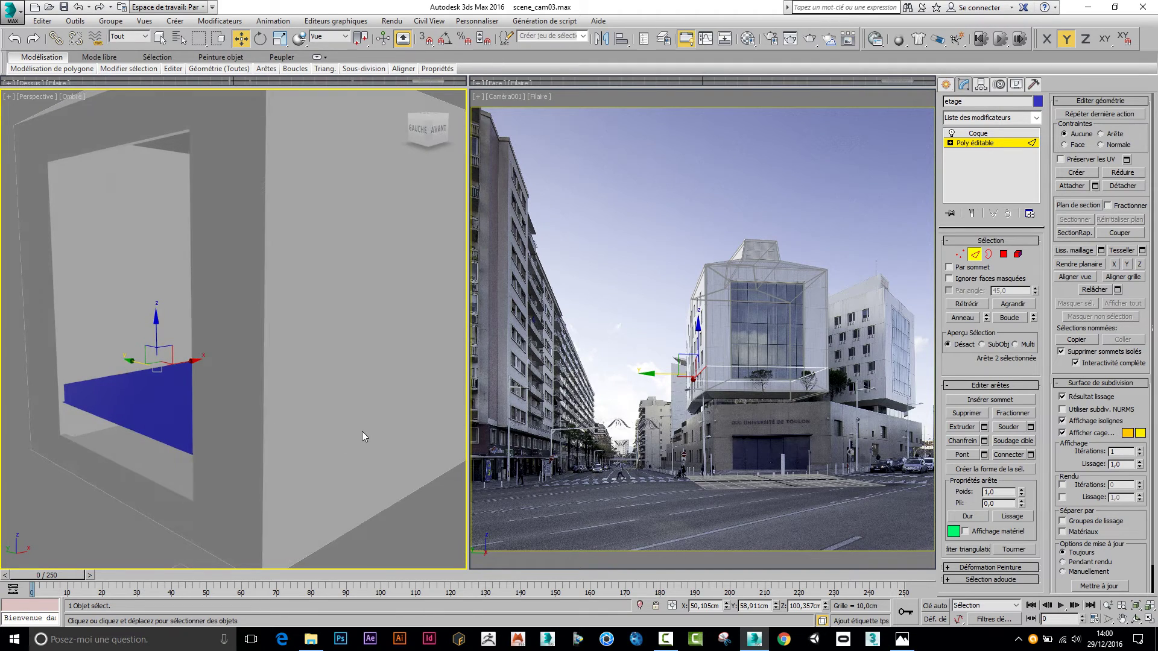
pyautogui.press('F3')
pyautogui.doubleClick(367, 443)
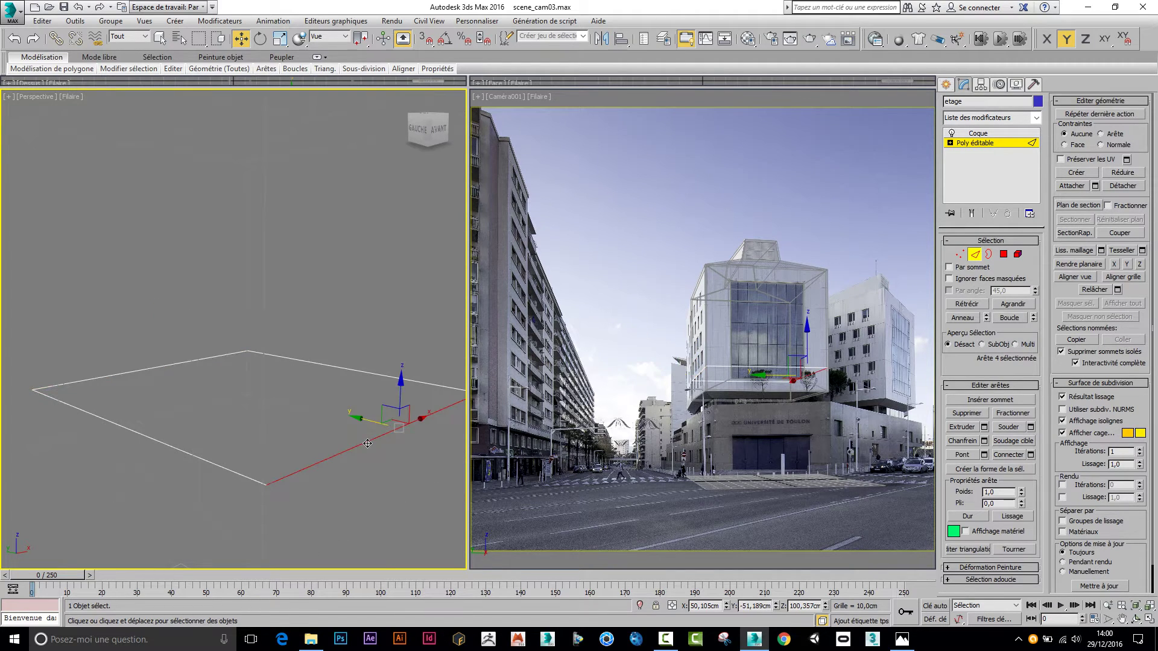
pyautogui.press('F3')
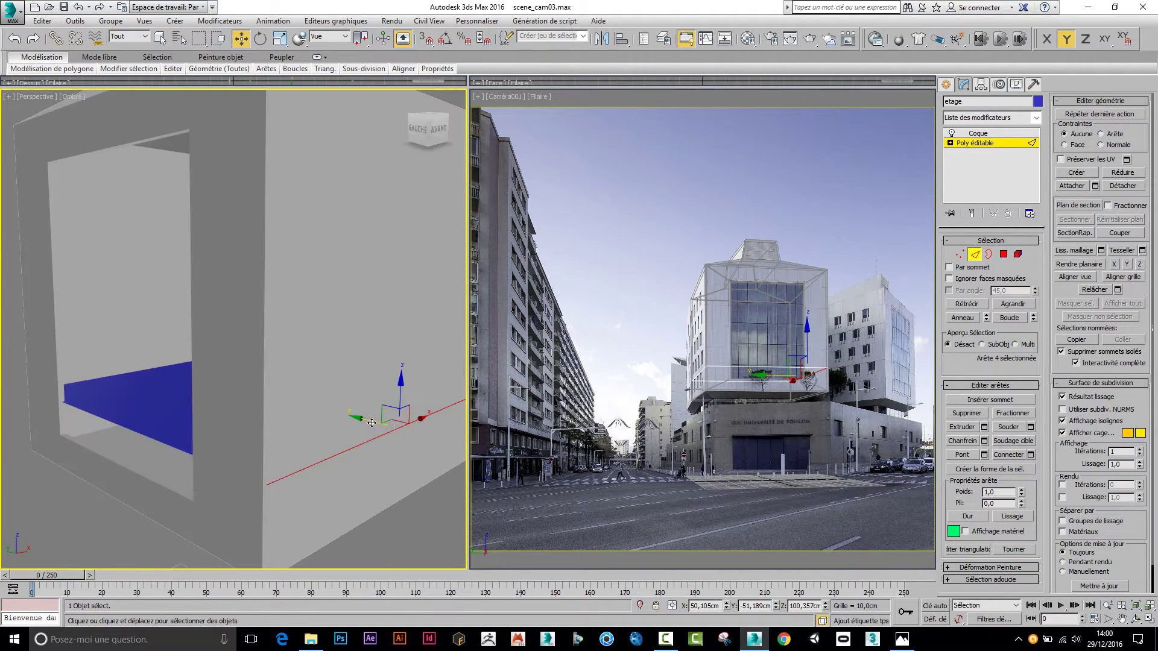
pyautogui.press('F3')
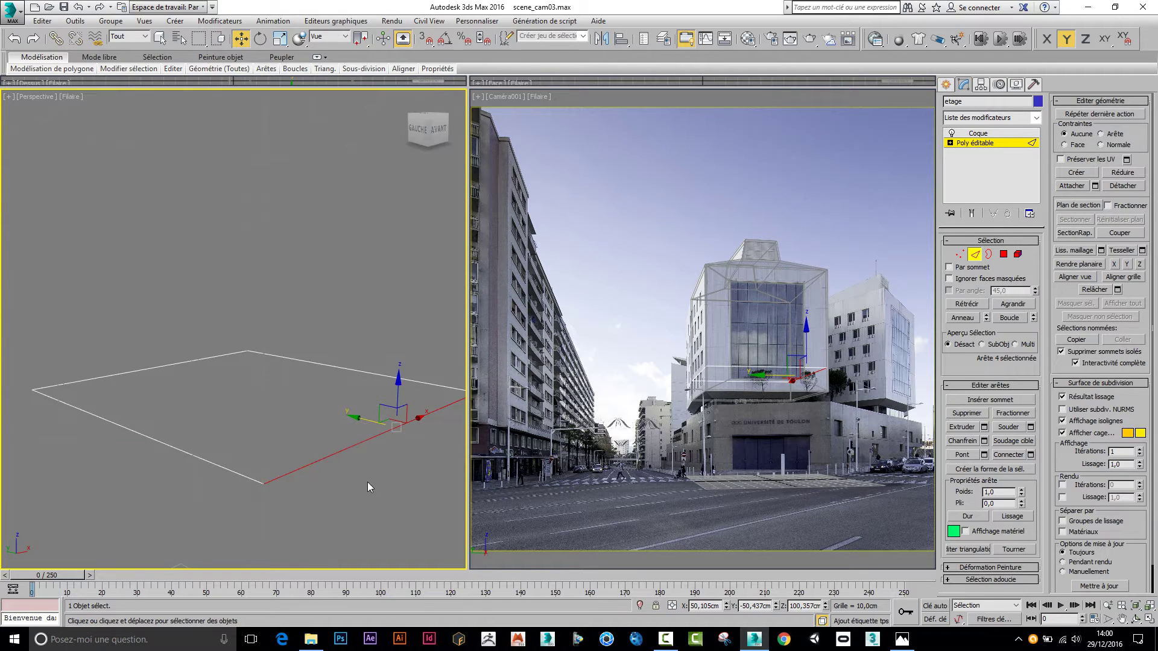
pyautogui.keyDown('alt'); pyautogui.moveTo(334, 506); pyautogui.dragTo(323, 417, button='middle'); pyautogui.keyUp('alt')
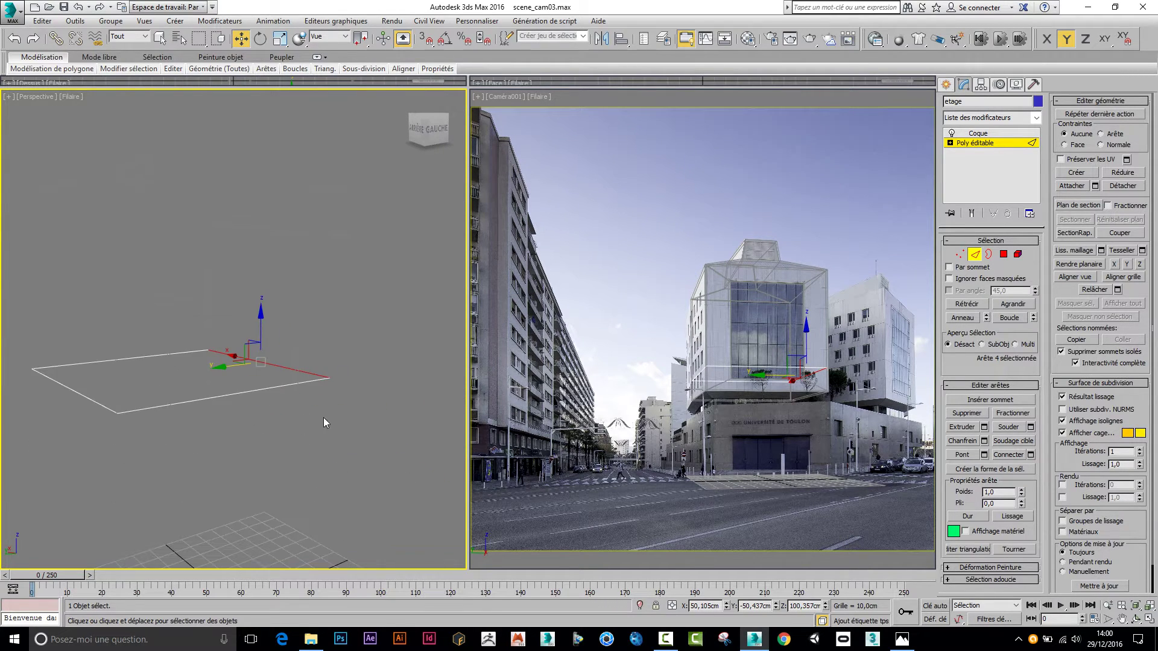
# Finish edge editing, return the etage floor to its Coque modifier, and display the perspective view shaded (Ombré)
pyautogui.click(975, 254)
pyautogui.click(977, 133)
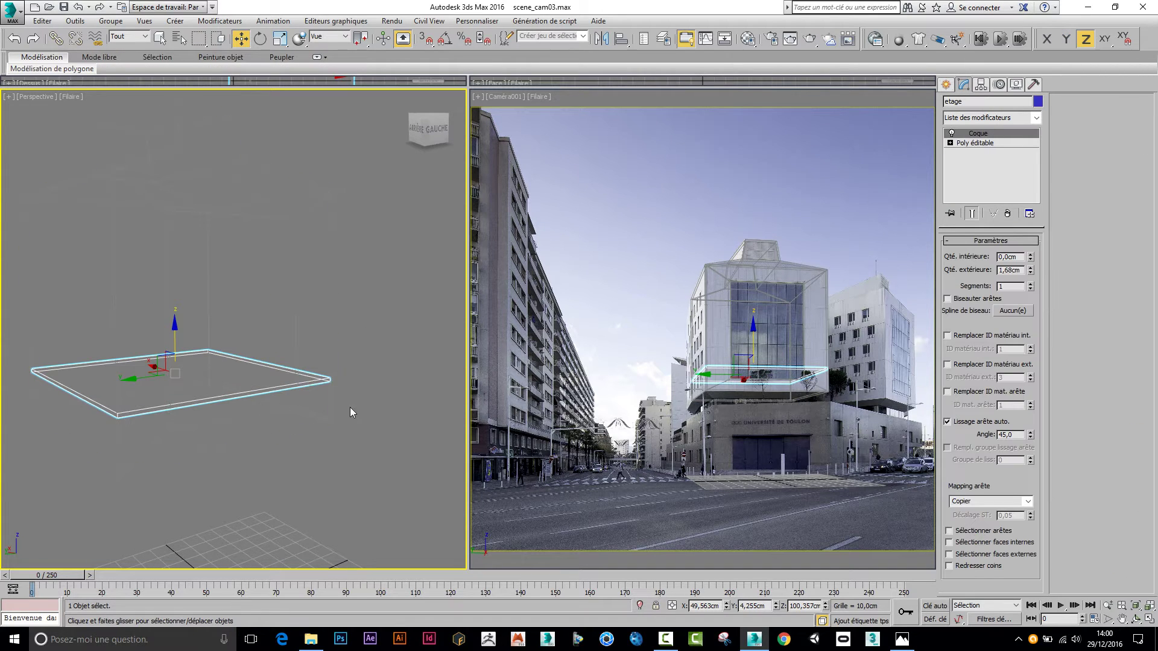
pyautogui.press('F3')
pyautogui.click(60, 100)
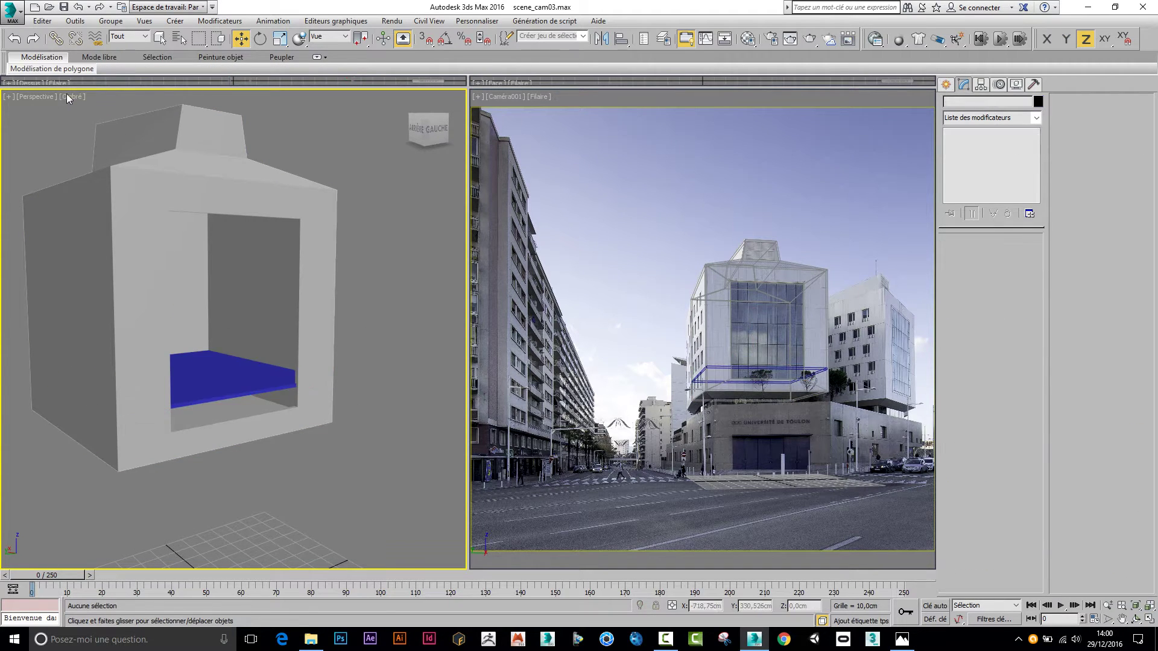
# Try Réaliste display, settle on Argile shading for the perspective view, and save the scene
pyautogui.click(70, 100)
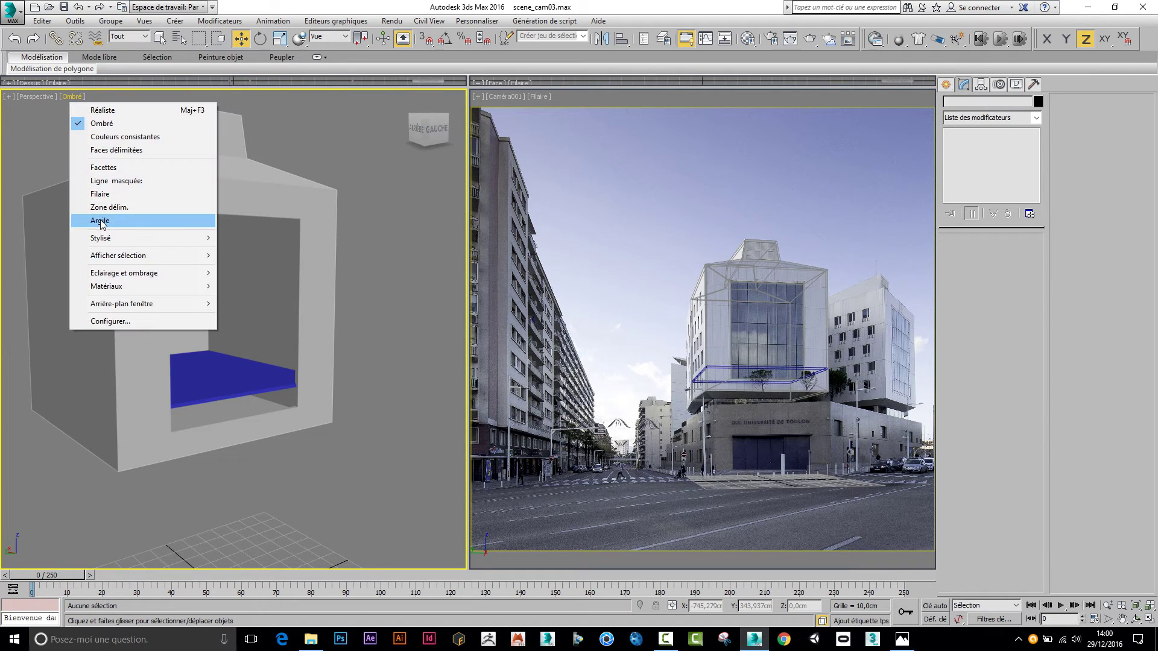
pyautogui.click(108, 111)
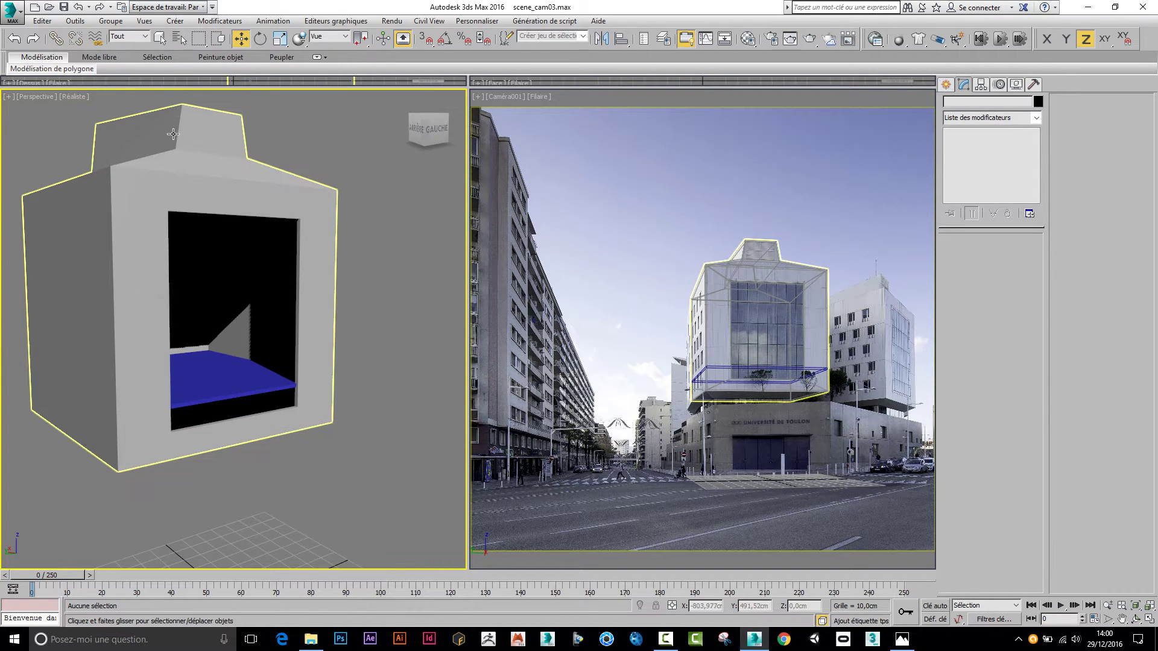
pyautogui.click(73, 98)
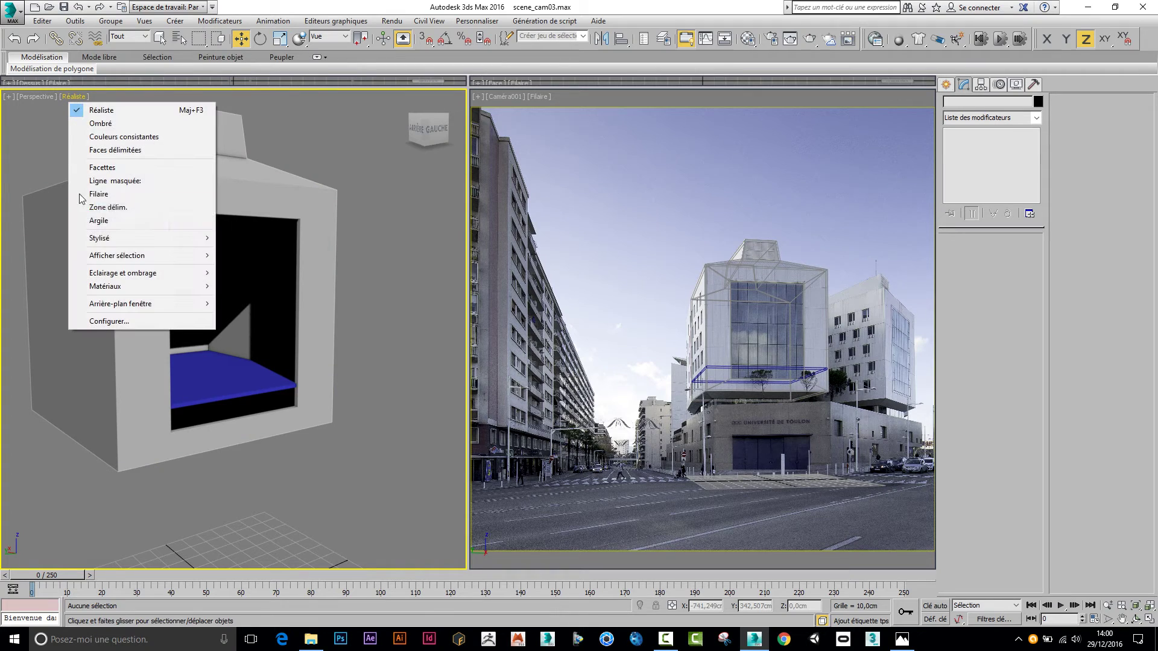
pyautogui.click(99, 221)
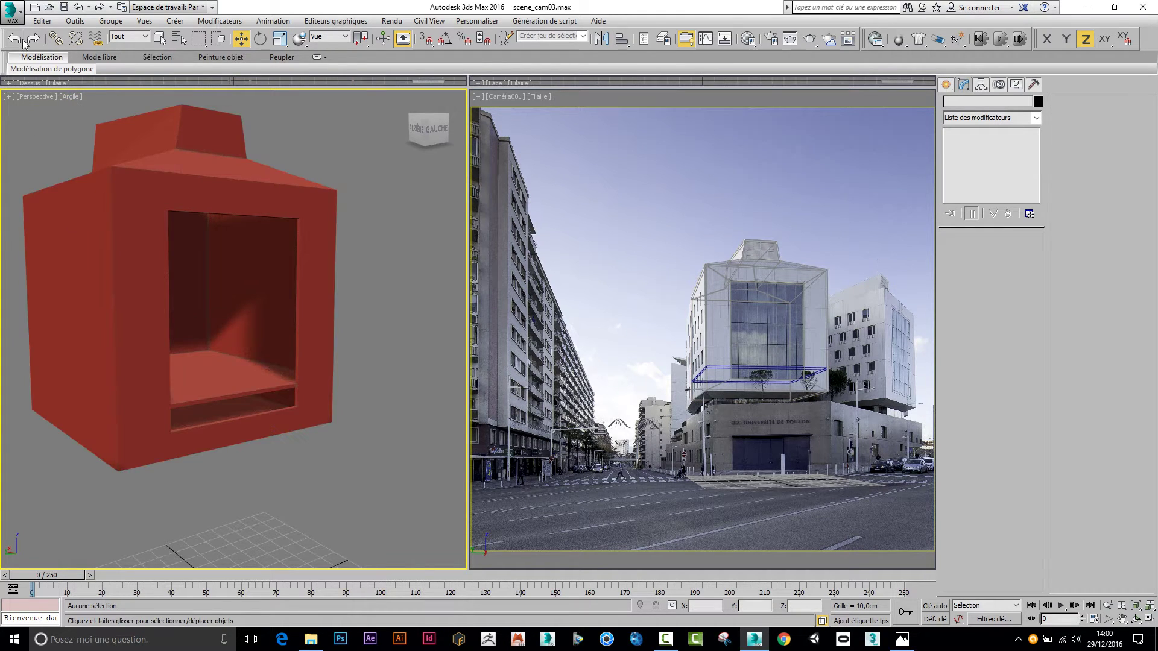
pyautogui.click(14, 21)
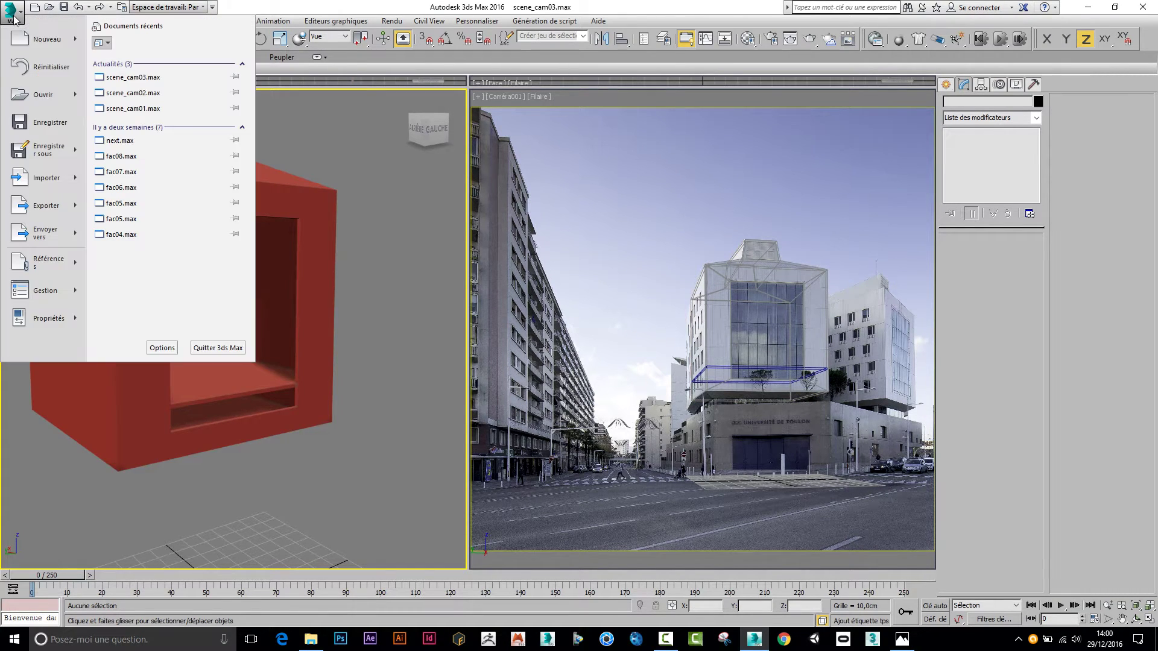
pyautogui.click(32, 123)
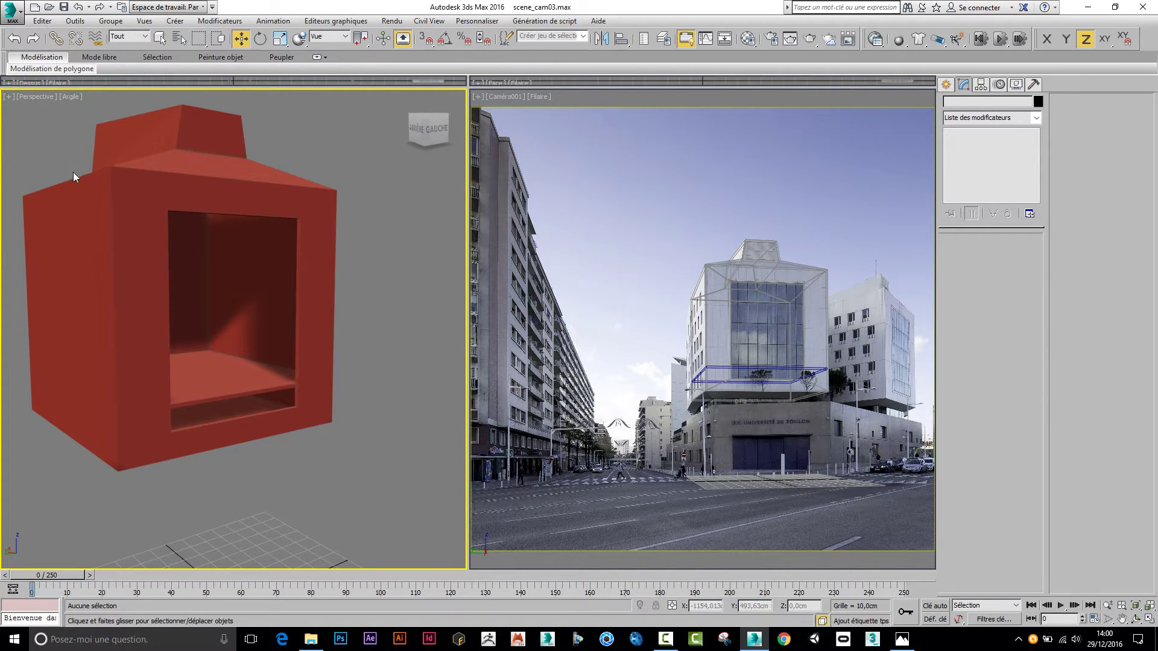
# Clone the etage floor as an independent copy named cage_escalier
pyautogui.click(225, 386)
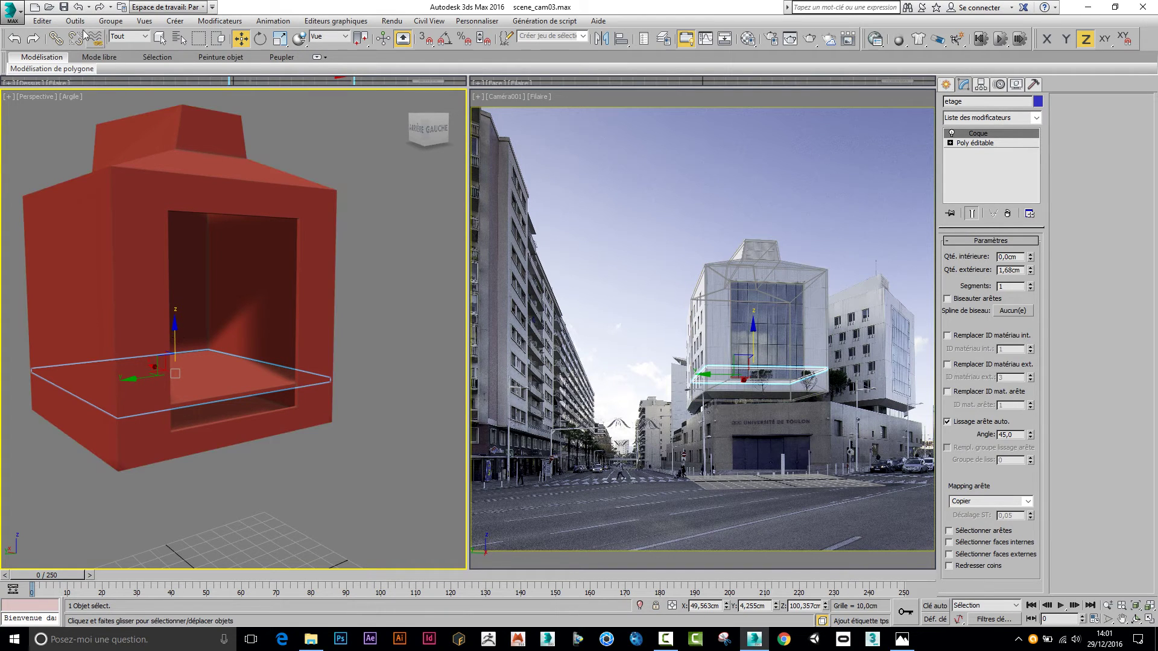
pyautogui.click(49, 22)
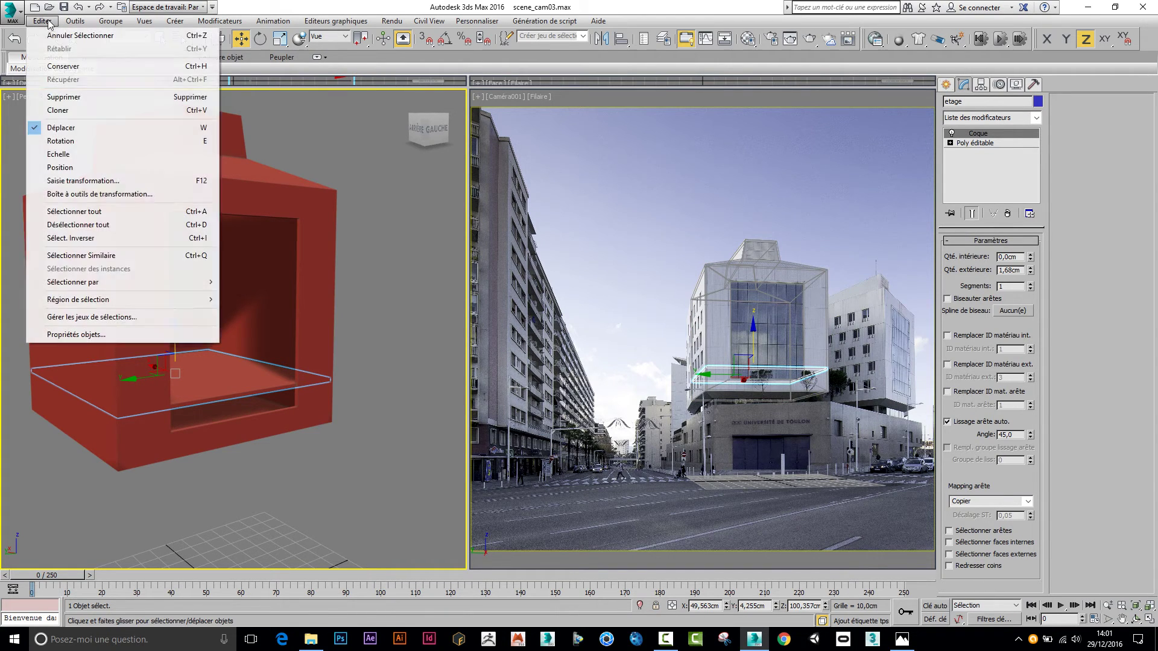
pyautogui.click(67, 109)
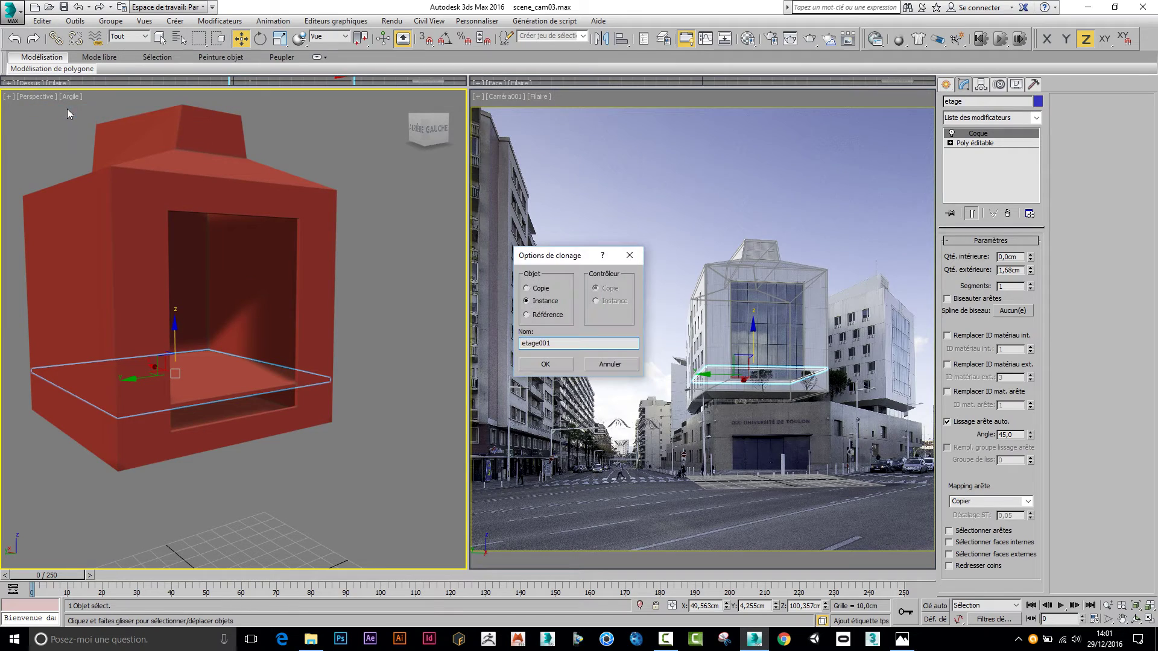
pyautogui.click(541, 288)
pyautogui.moveTo(564, 343); pyautogui.dragTo(481, 348)
pyautogui.write('cage_escalier')
pyautogui.click(545, 365)
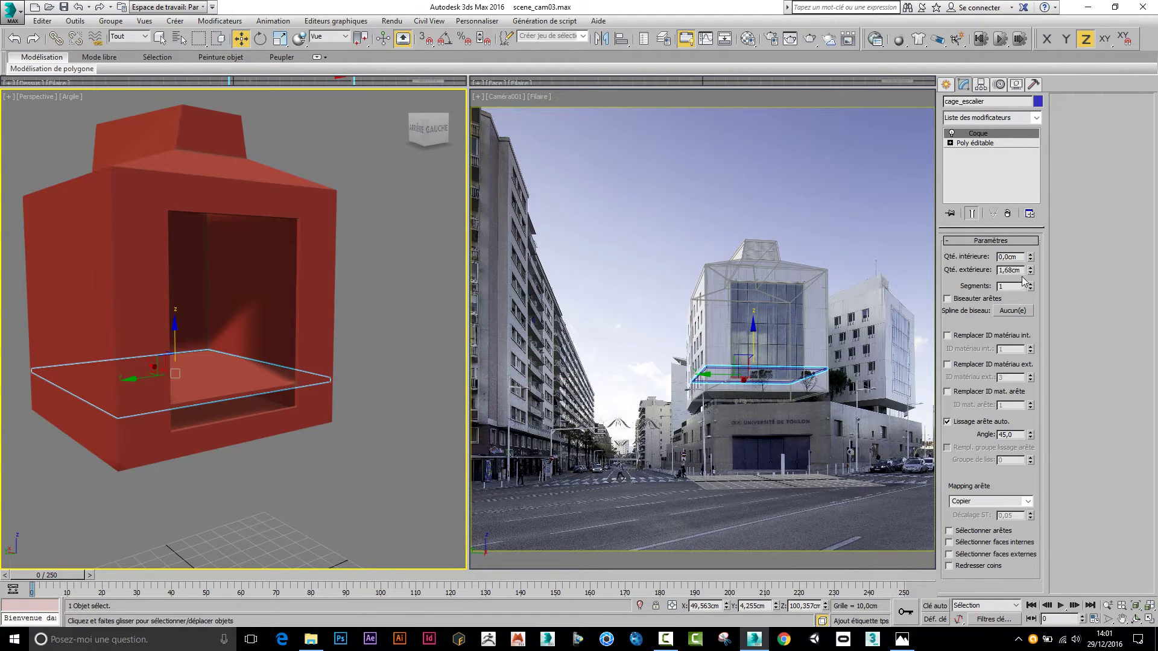
# Set cage_escalier's Coque outer amount to 31,7 cm and convert the object to an editable poly
pyautogui.moveTo(1029, 273); pyautogui.dragTo(786, 329)
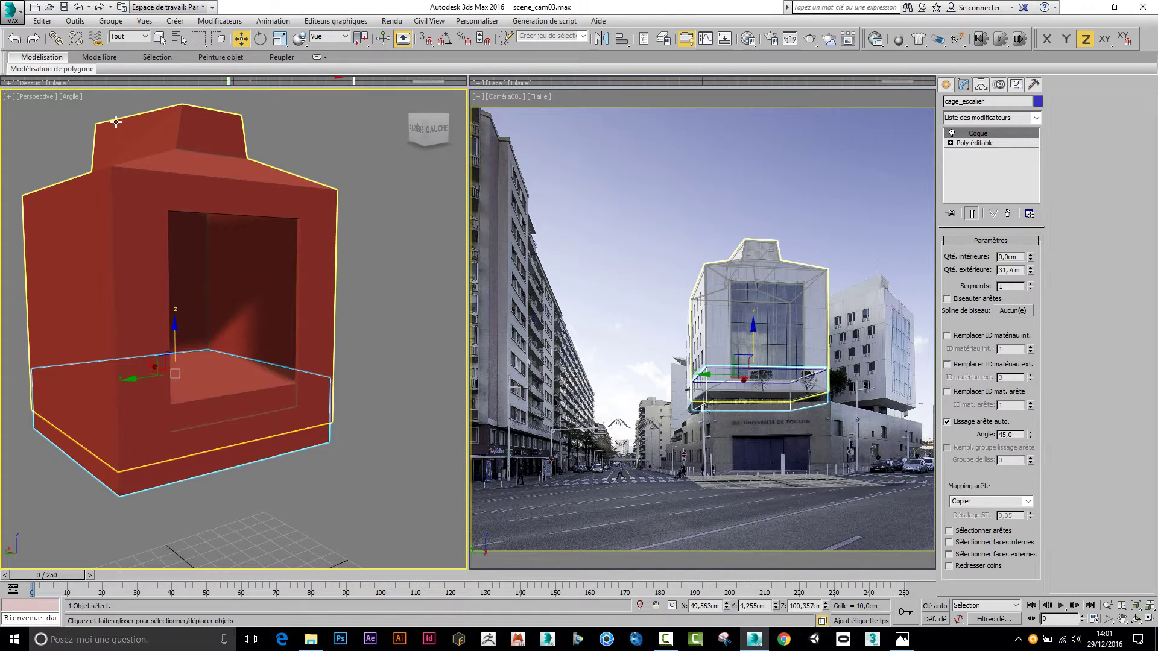
pyautogui.rightClick(218, 379)
pyautogui.moveTo(260, 498)
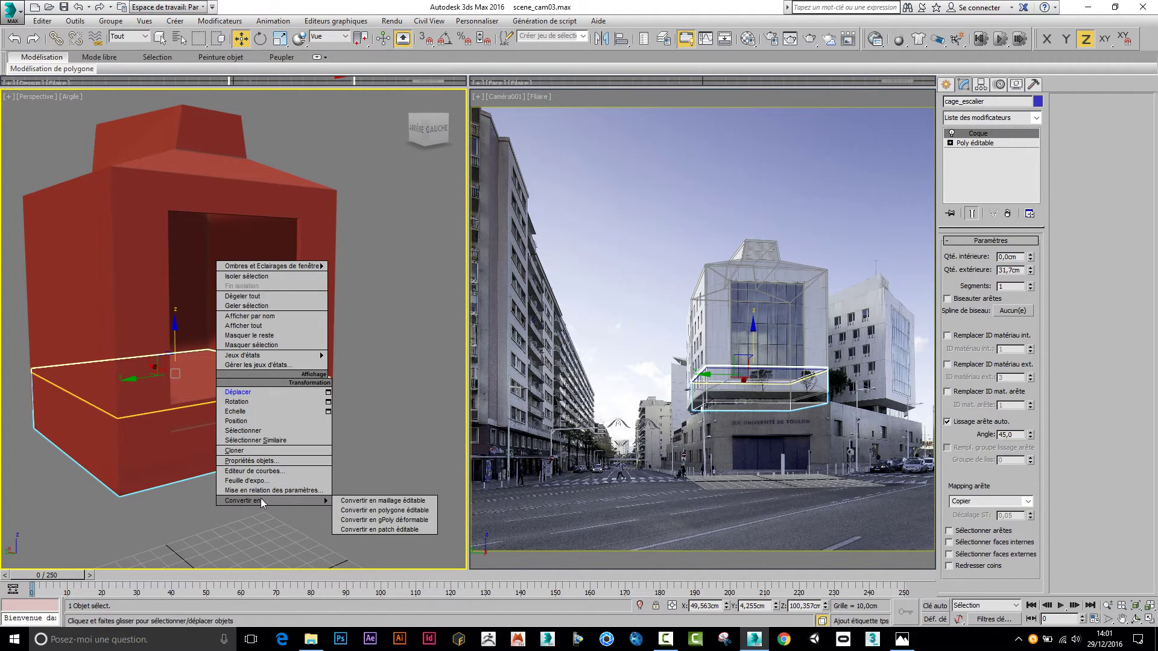
pyautogui.click(374, 510)
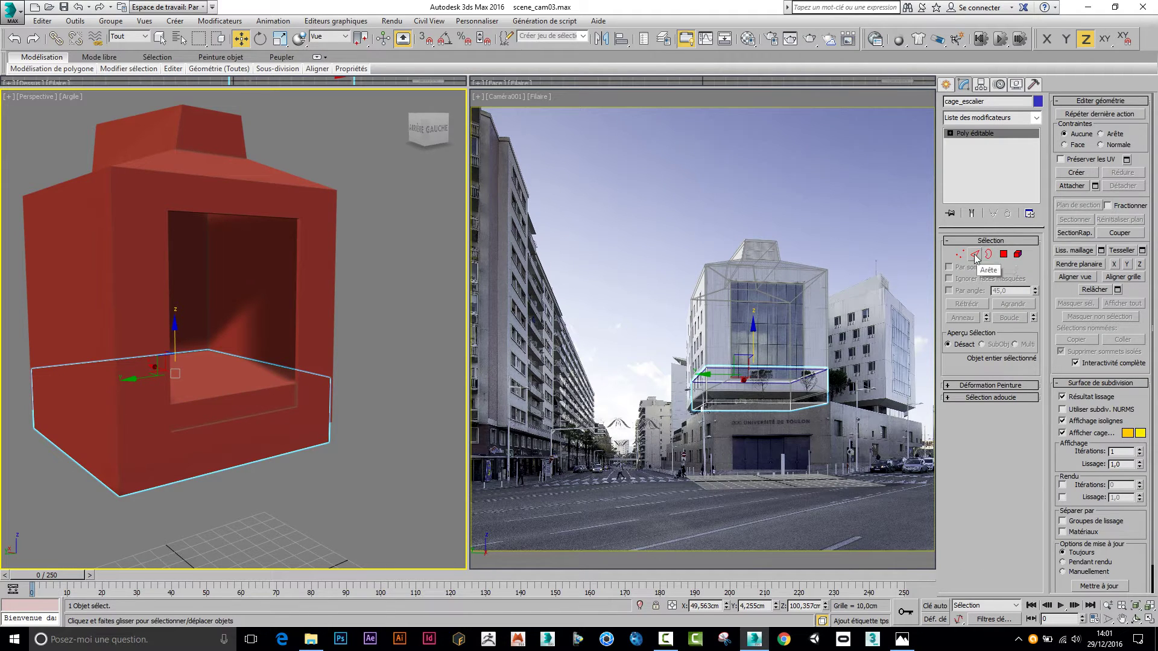
# Raise cage_escalier's top face to about Z 117.8 cm and show edged faces in the perspective view
pyautogui.click(1003, 254)
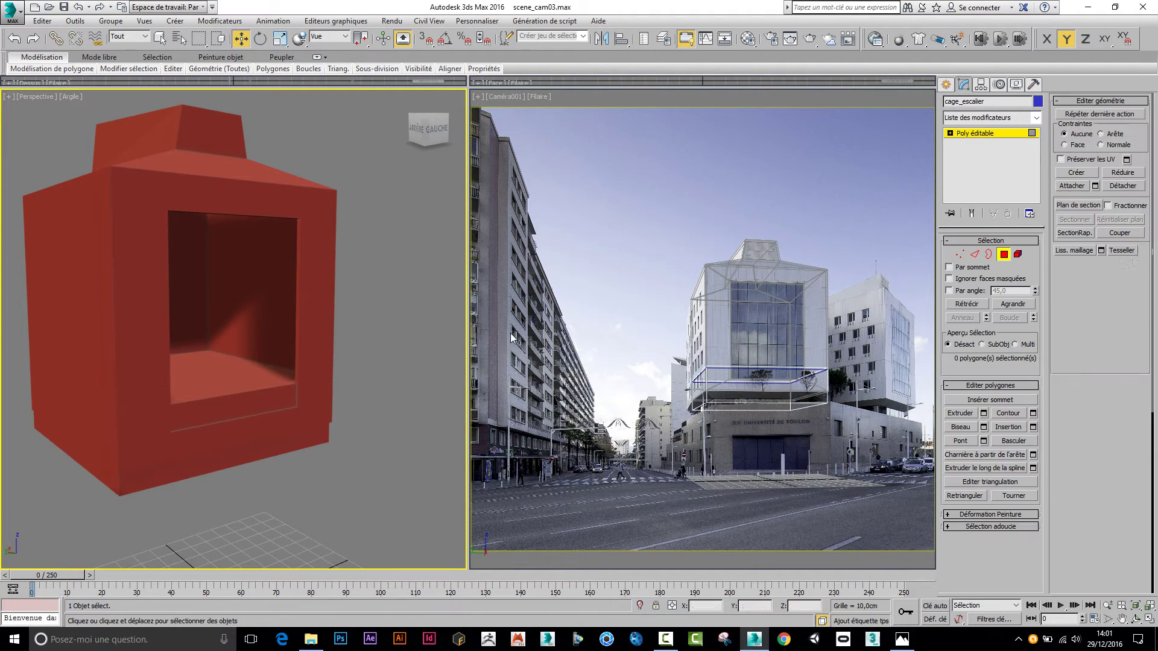
pyautogui.click(202, 379)
pyautogui.moveTo(176, 335); pyautogui.dragTo(187, 305)
pyautogui.press('F4')
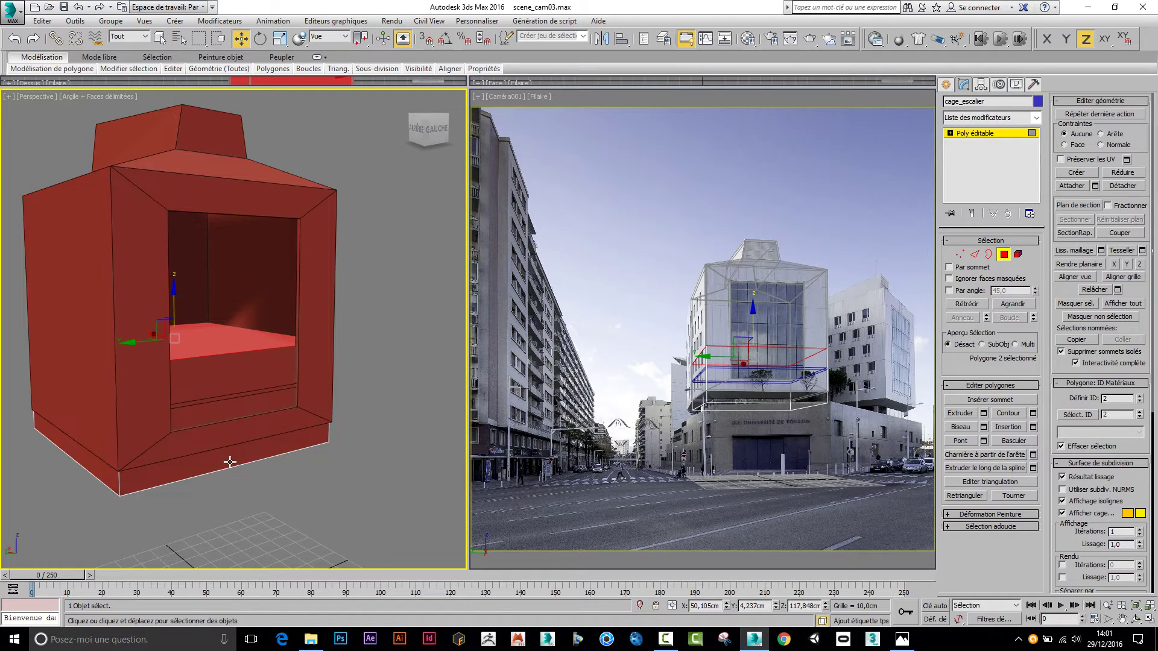
# Raise cage_escalier's bottom face to about Z 99.7 cm so it meets the etage floor slab
pyautogui.keyDown('alt'); pyautogui.moveTo(244, 501); pyautogui.dragTo(218, 465, button='middle'); pyautogui.keyUp('alt')
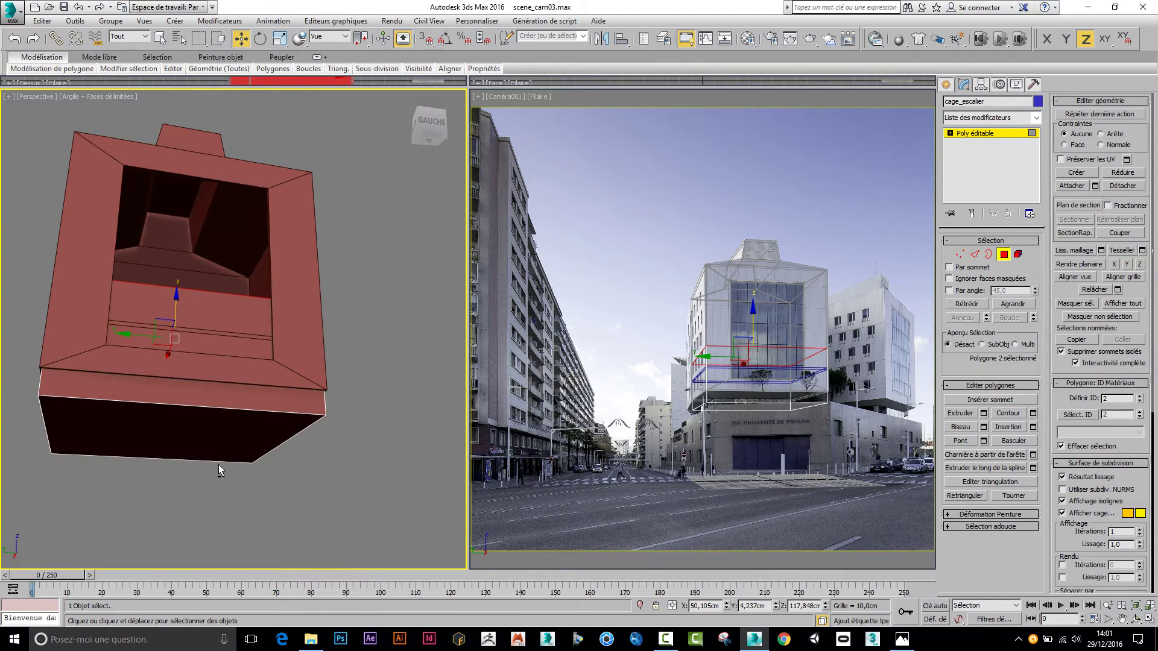
pyautogui.click(192, 424)
pyautogui.keyDown('alt'); pyautogui.moveTo(191, 424); pyautogui.dragTo(193, 469, button='middle'); pyautogui.keyUp('alt')
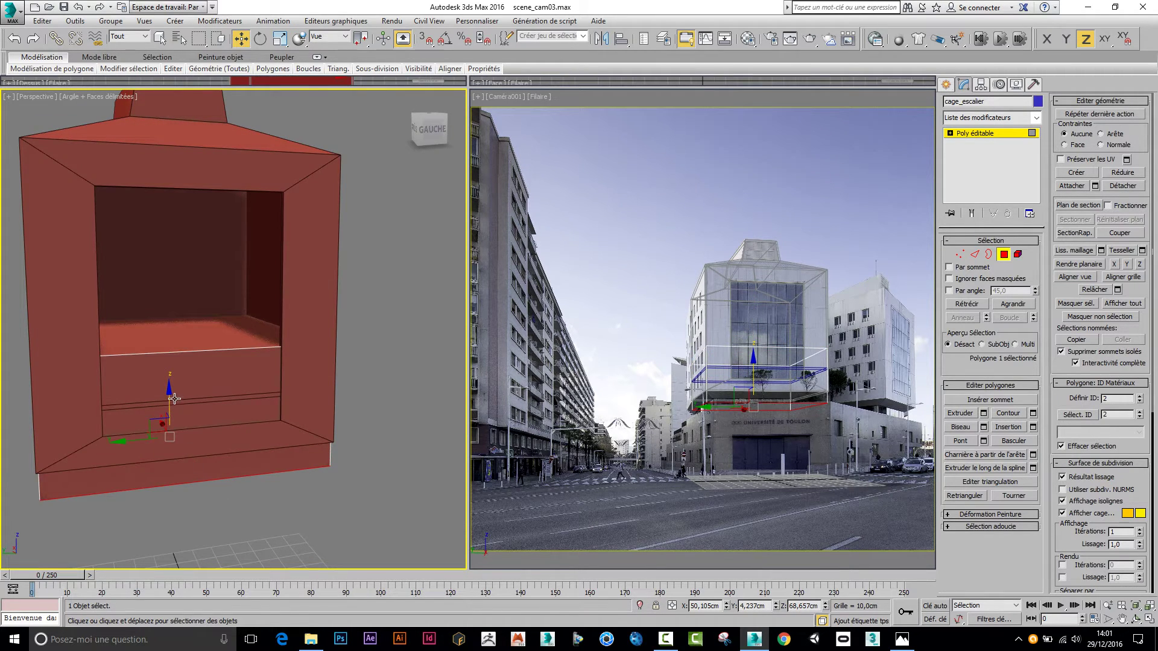
pyautogui.moveTo(166, 401); pyautogui.dragTo(164, 334)
pyautogui.keyDown('alt'); pyautogui.moveTo(230, 435); pyautogui.dragTo(258, 436, button='middle'); pyautogui.keyUp('alt')
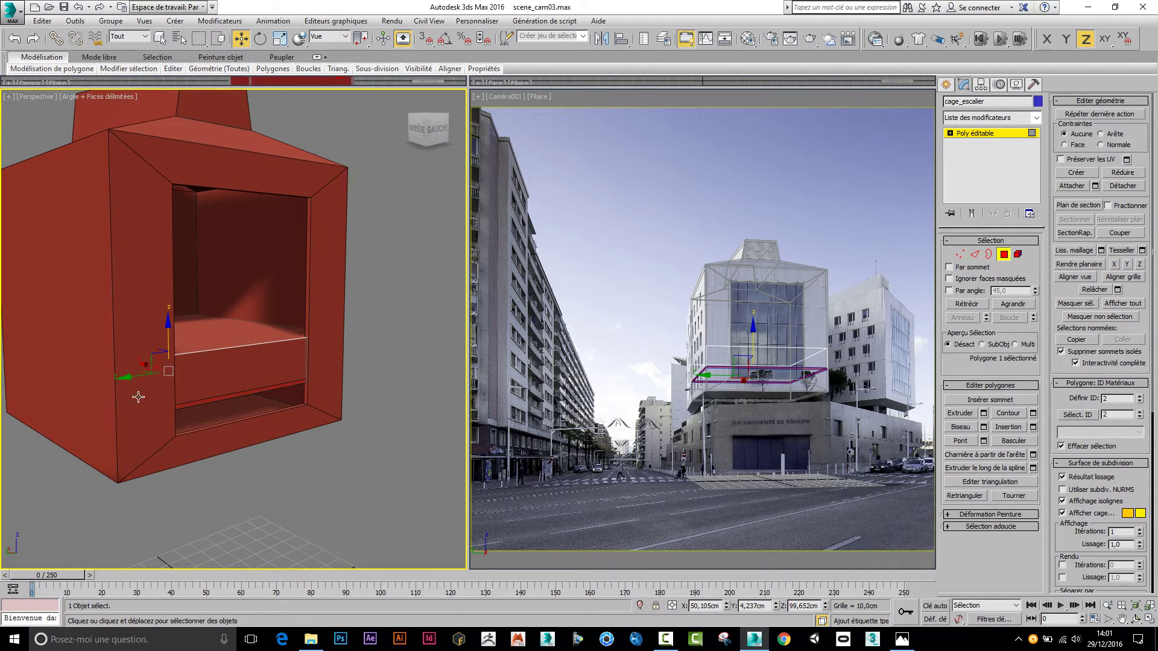
# Display the perspective view in wireframe and move cage_escalier's positive-Y side face inward to about Y 30.8 cm
pyautogui.press('F3')
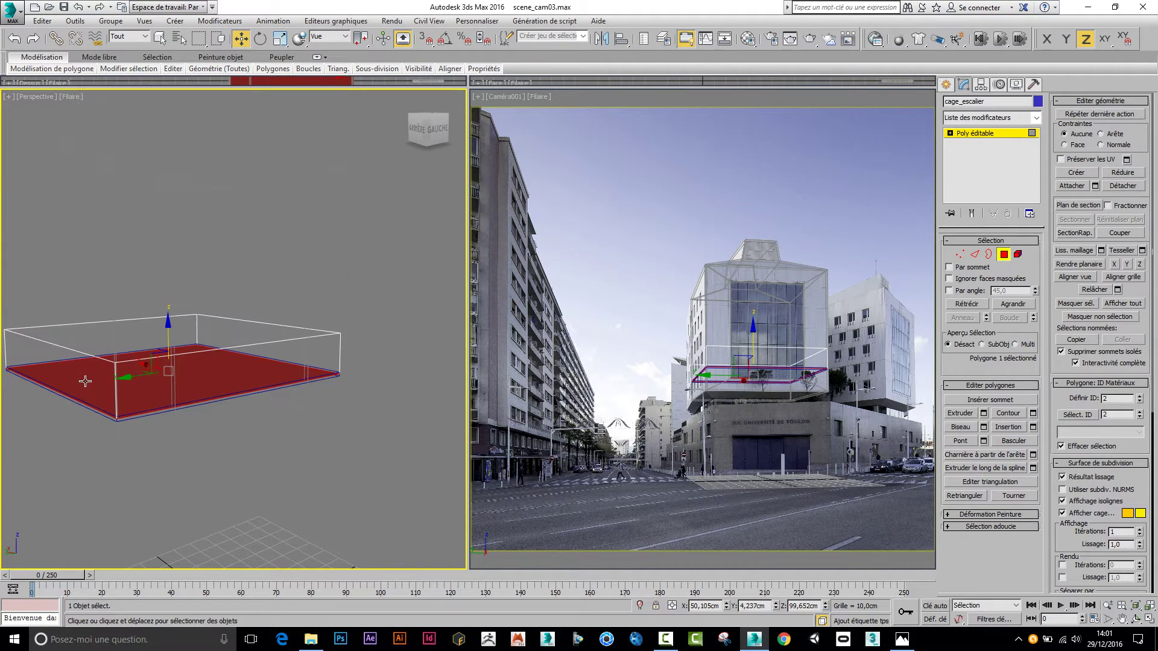
pyautogui.click(43, 375)
pyautogui.moveTo(43, 374); pyautogui.dragTo(79, 373)
# Move cage_escalier's negative-Y side face inward along Y to narrow the stairwell block, and deselect the face
pyautogui.click(323, 355)
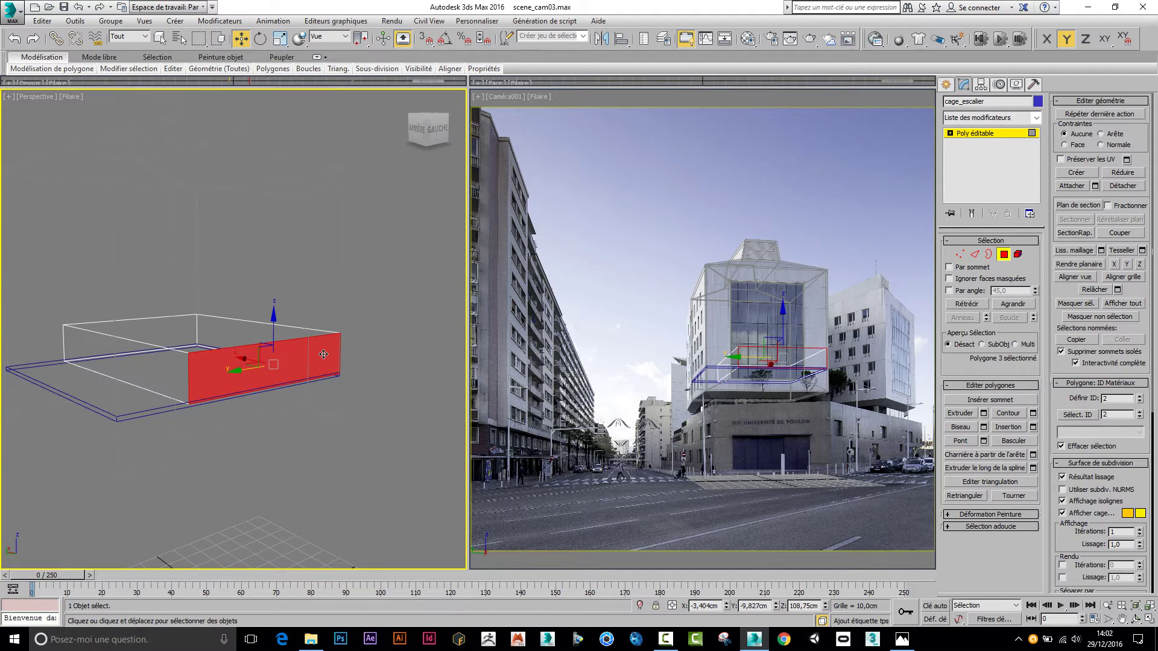
pyautogui.click(215, 351)
pyautogui.moveTo(216, 351); pyautogui.dragTo(147, 382)
pyautogui.click(258, 435)
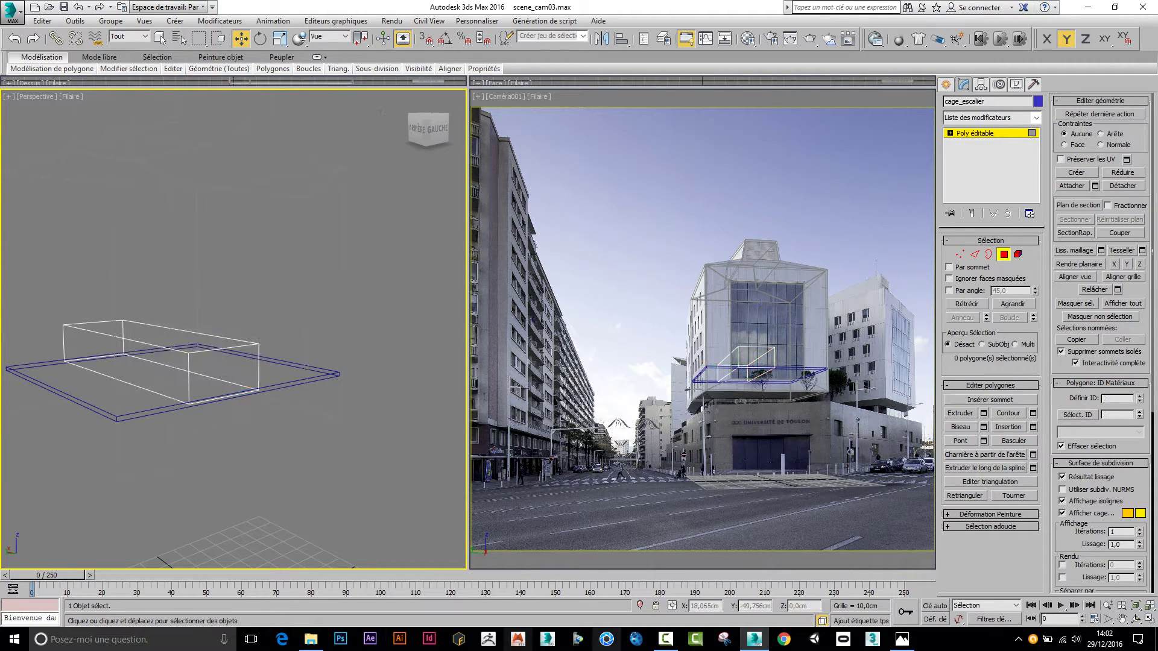
# Check the façade in the fac.jpg photo and move cage_escalier's positive-Y side face inward to about Y 21.7 cm
pyautogui.click(902, 639)
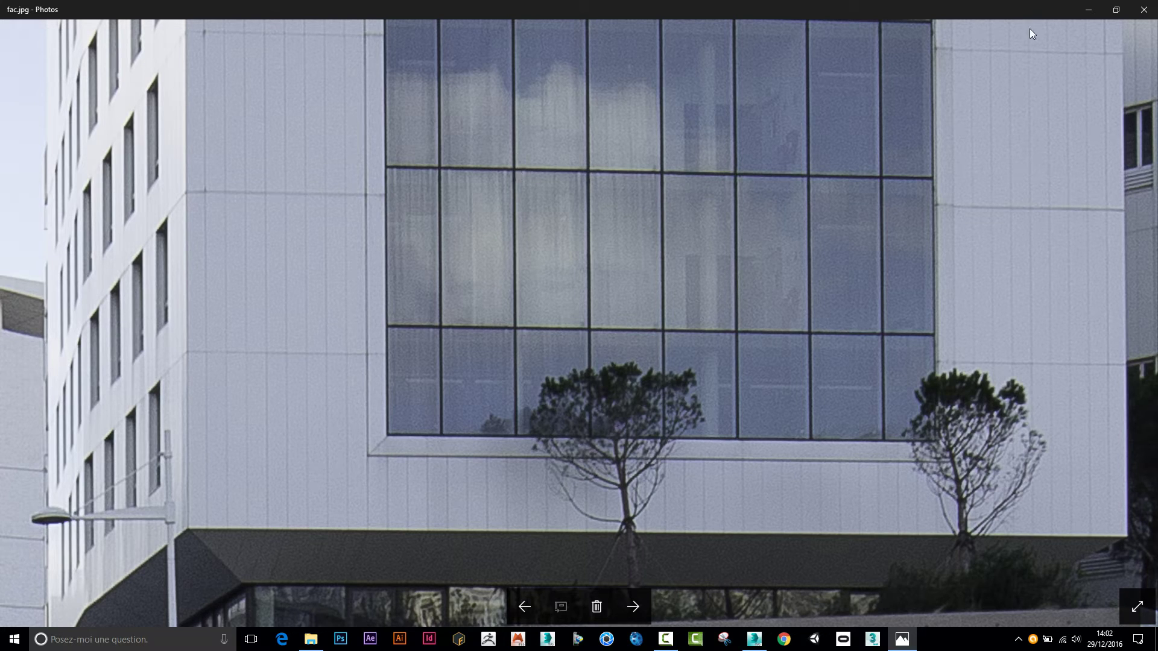
pyautogui.click(1087, 12)
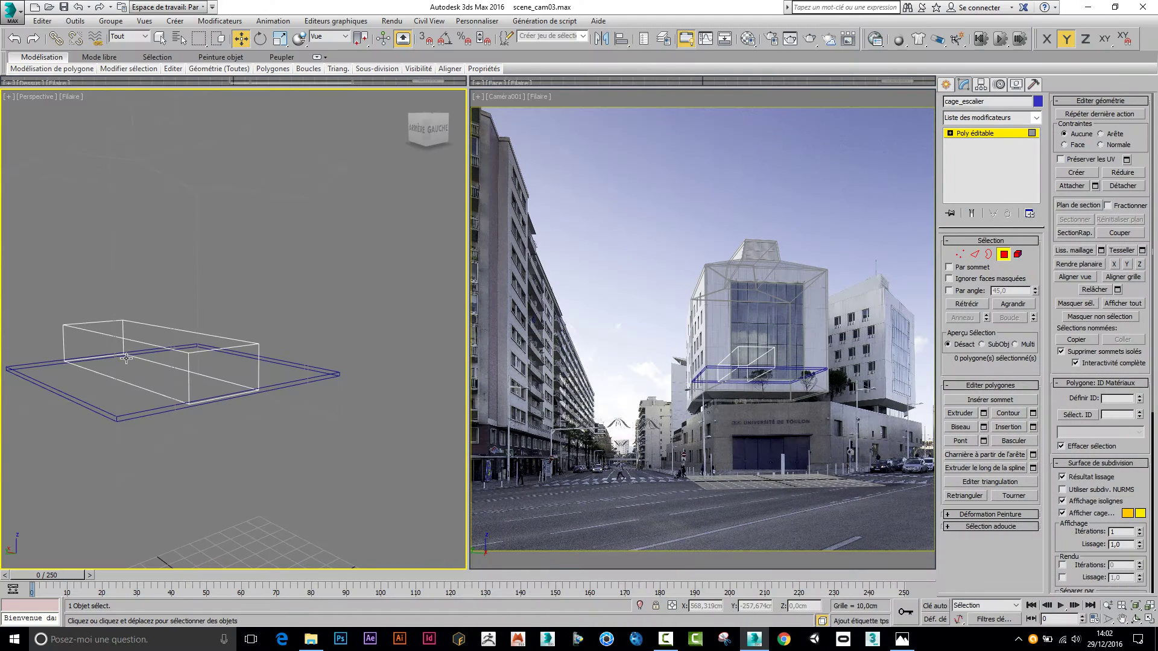
pyautogui.click(134, 349)
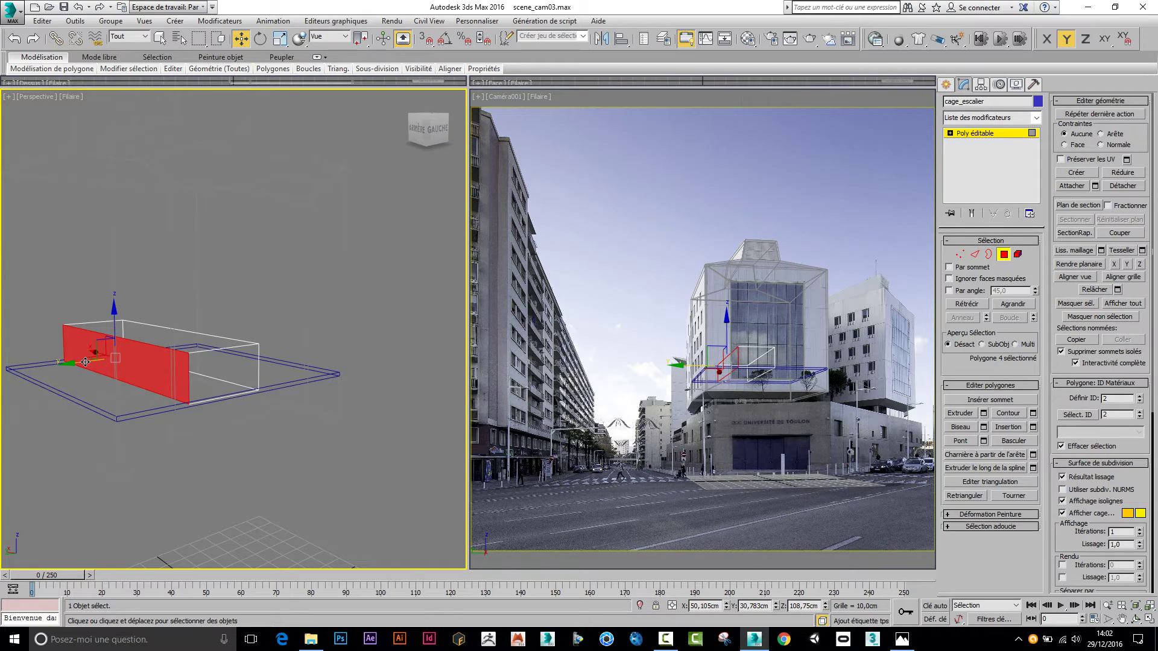
pyautogui.moveTo(87, 363); pyautogui.dragTo(123, 352)
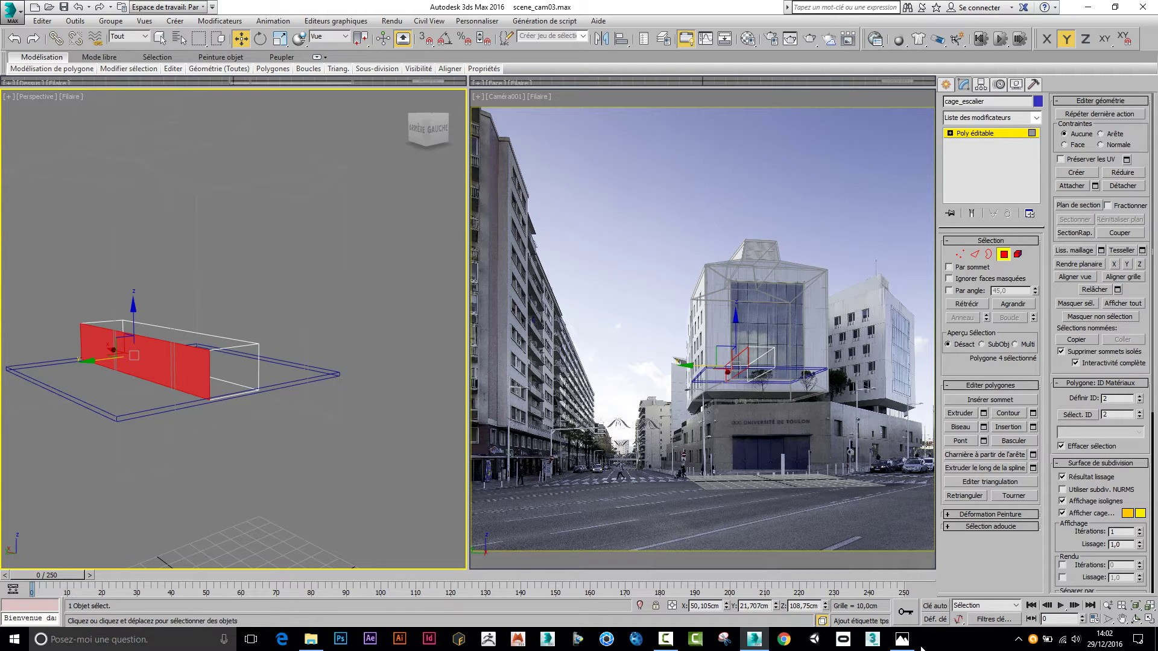
# Compare with the fac.jpg photo and move cage_escalier's end face near the window opening inward to about X 9.3 cm
pyautogui.click(902, 640)
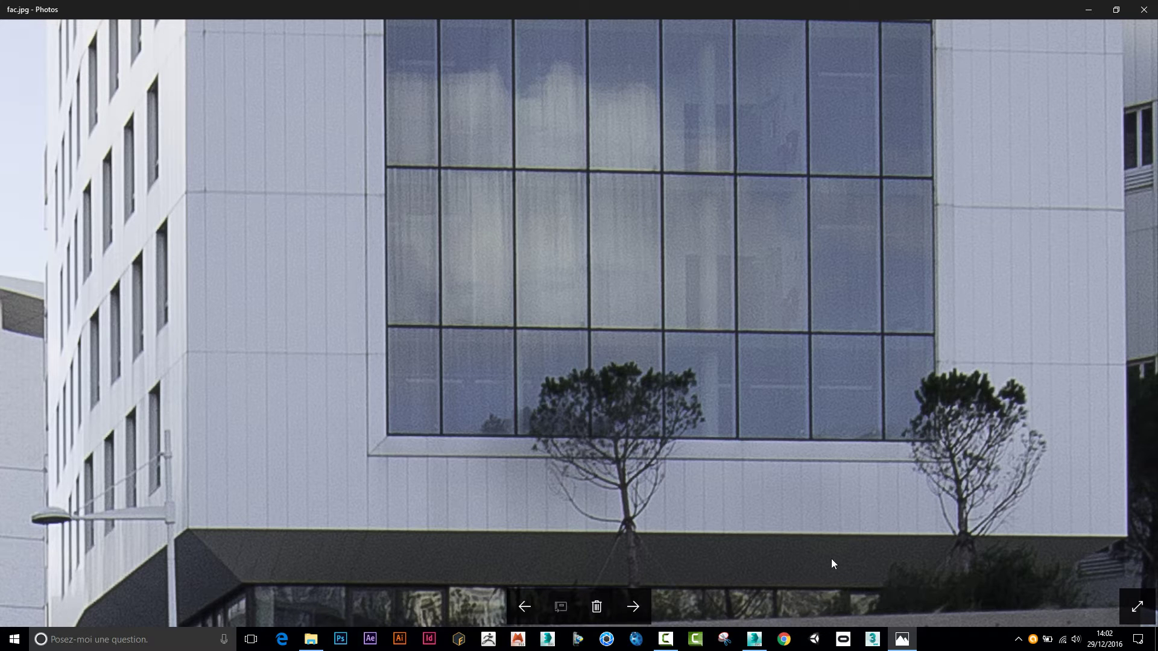
pyautogui.click(900, 638)
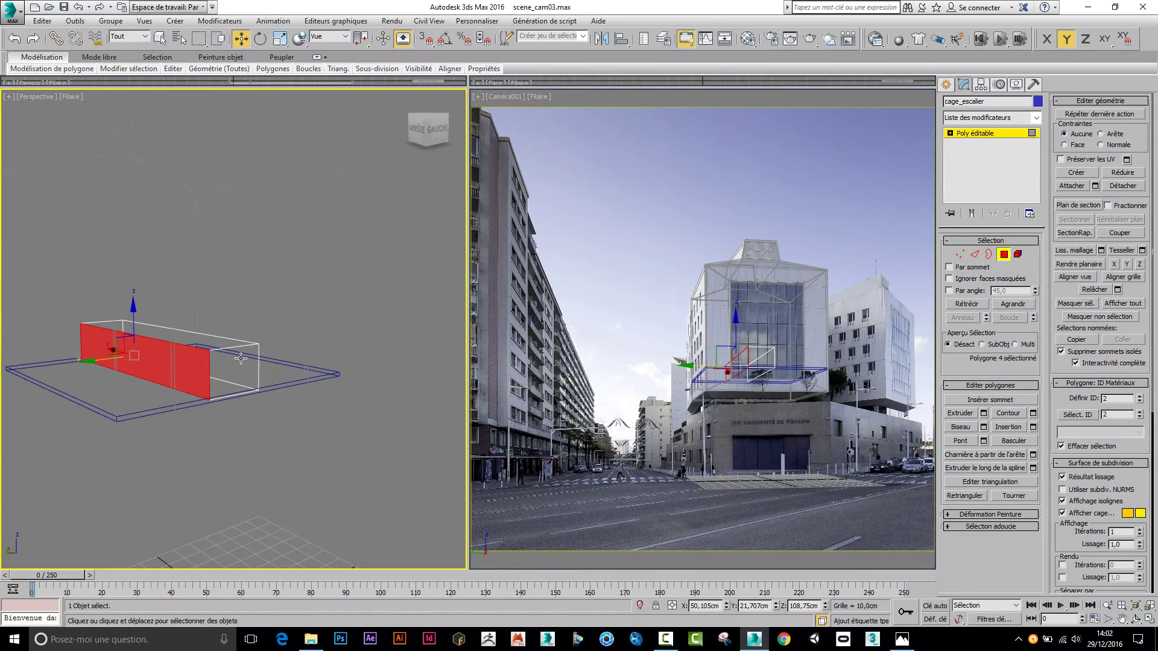
pyautogui.click(247, 357)
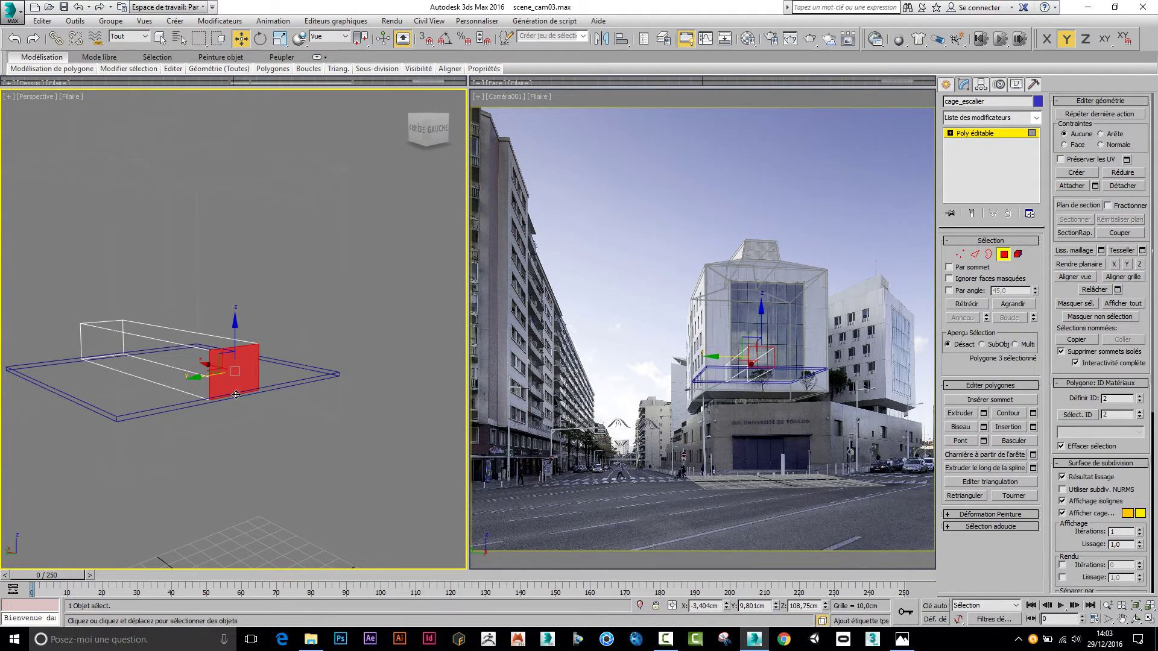
pyautogui.keyDown('alt'); pyautogui.moveTo(241, 410); pyautogui.dragTo(272, 418, button='middle'); pyautogui.keyUp('alt')
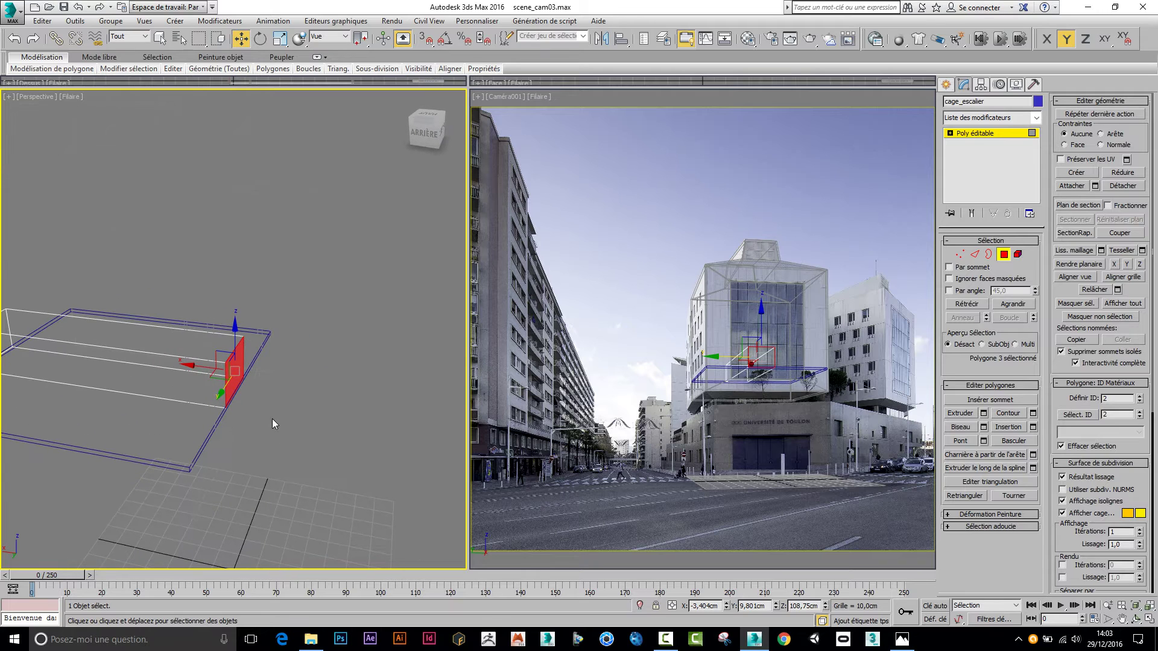
pyautogui.moveTo(196, 365); pyautogui.dragTo(162, 374)
pyautogui.keyDown('alt'); pyautogui.moveTo(164, 374); pyautogui.dragTo(205, 418, button='middle'); pyautogui.keyUp('alt')
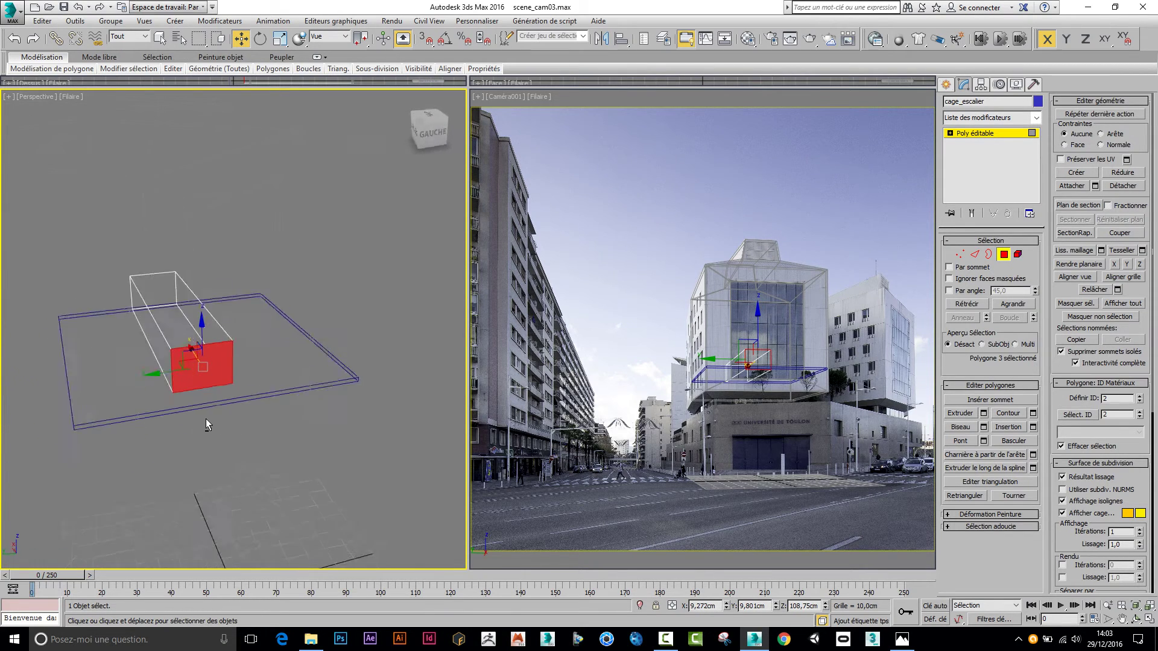
# Recheck the fac.jpg photo and move cage_escalier's positive-Y side face outward to about Y 24.9 cm
pyautogui.click(162, 352)
pyautogui.moveTo(116, 330); pyautogui.dragTo(119, 345)
pyautogui.click(902, 641)
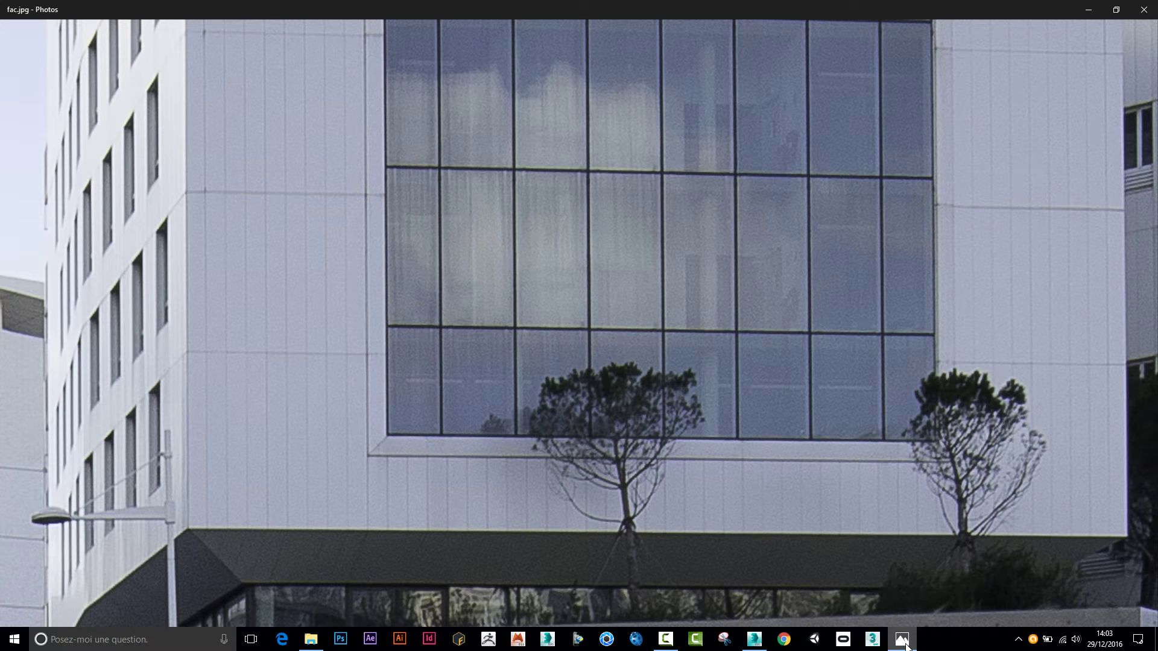
pyautogui.click(906, 646)
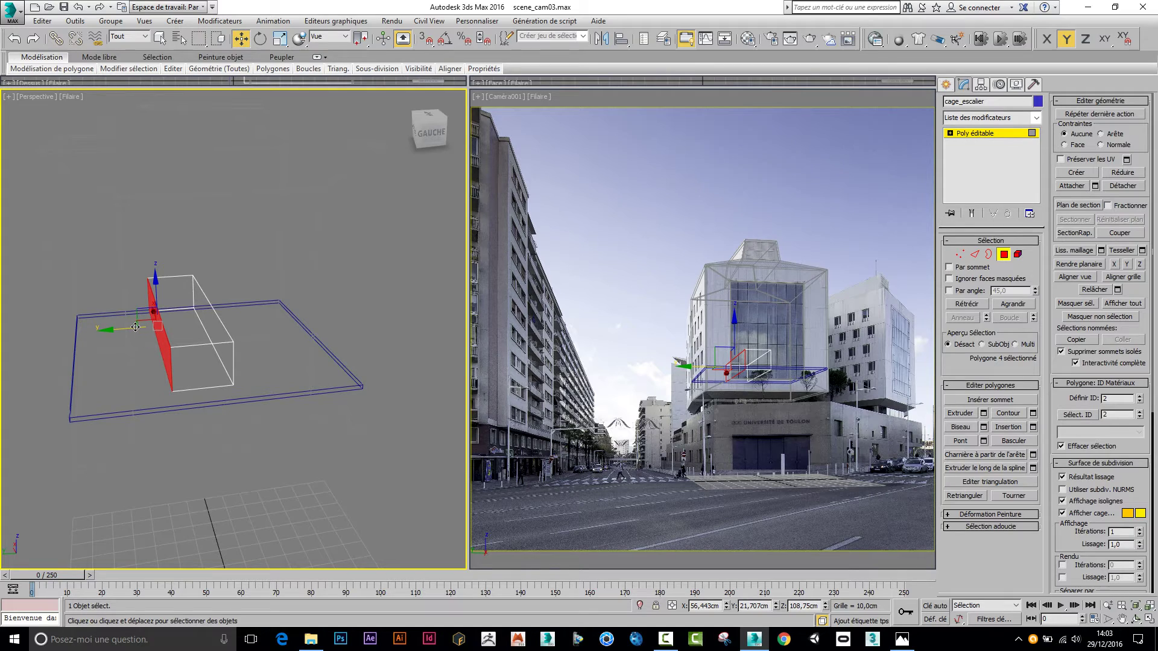
pyautogui.moveTo(128, 333); pyautogui.dragTo(122, 331)
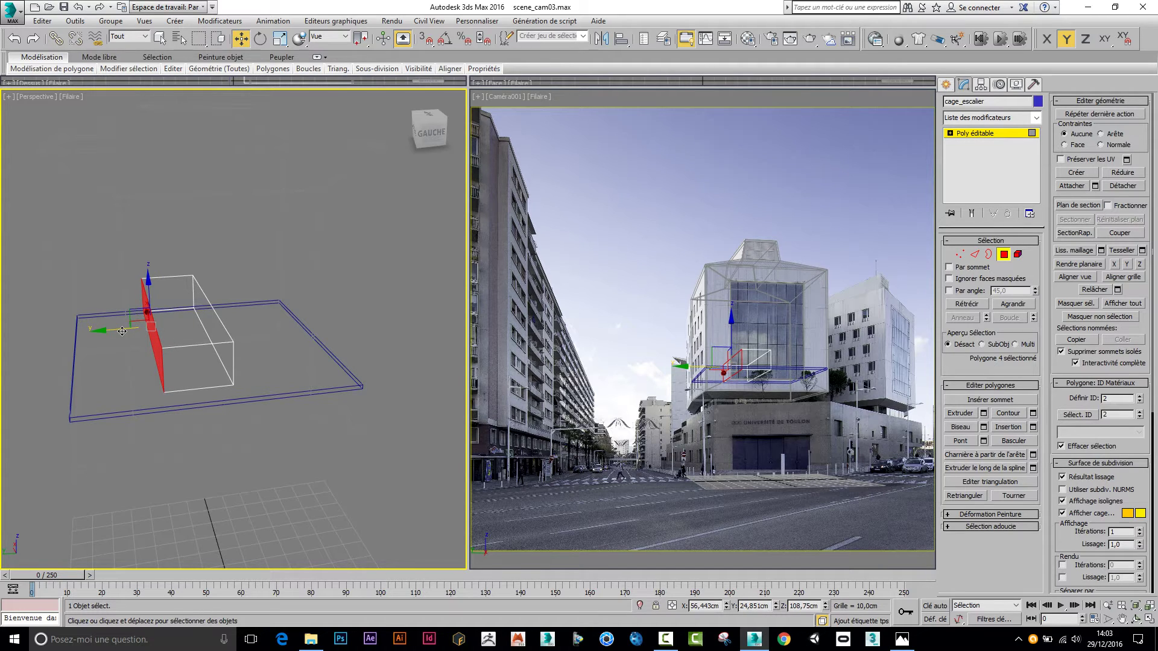
# Select cage_escalier's top face and raise it along Z to about 120.1 cm
pyautogui.click(219, 332)
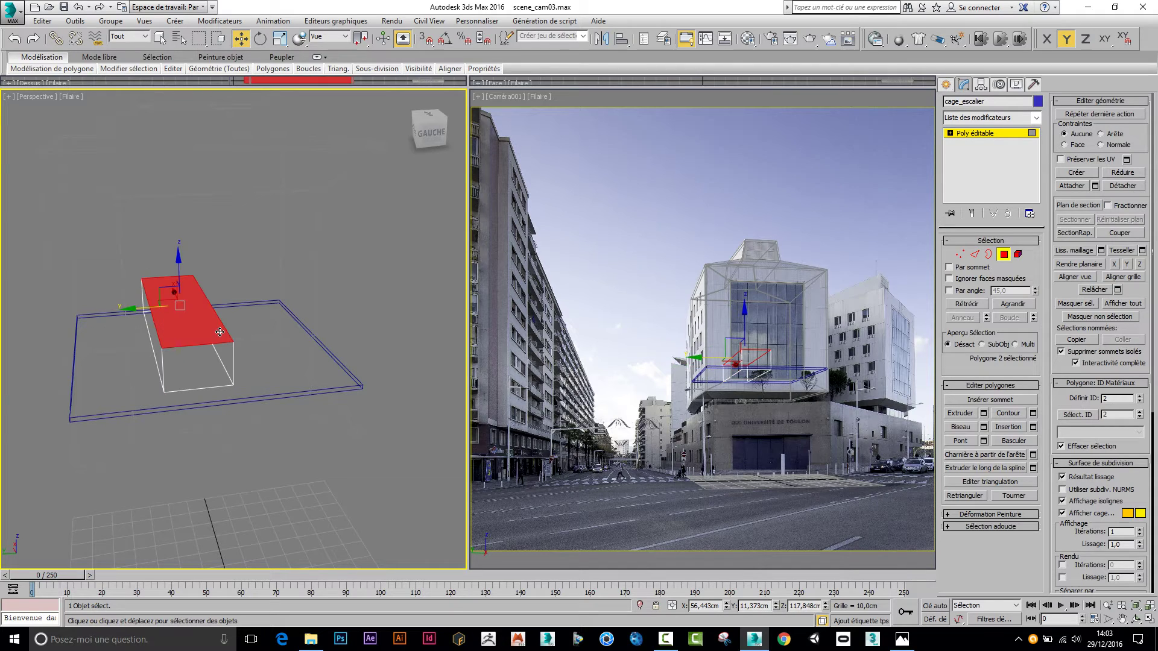
pyautogui.click(220, 332)
pyautogui.moveTo(172, 326); pyautogui.dragTo(171, 330)
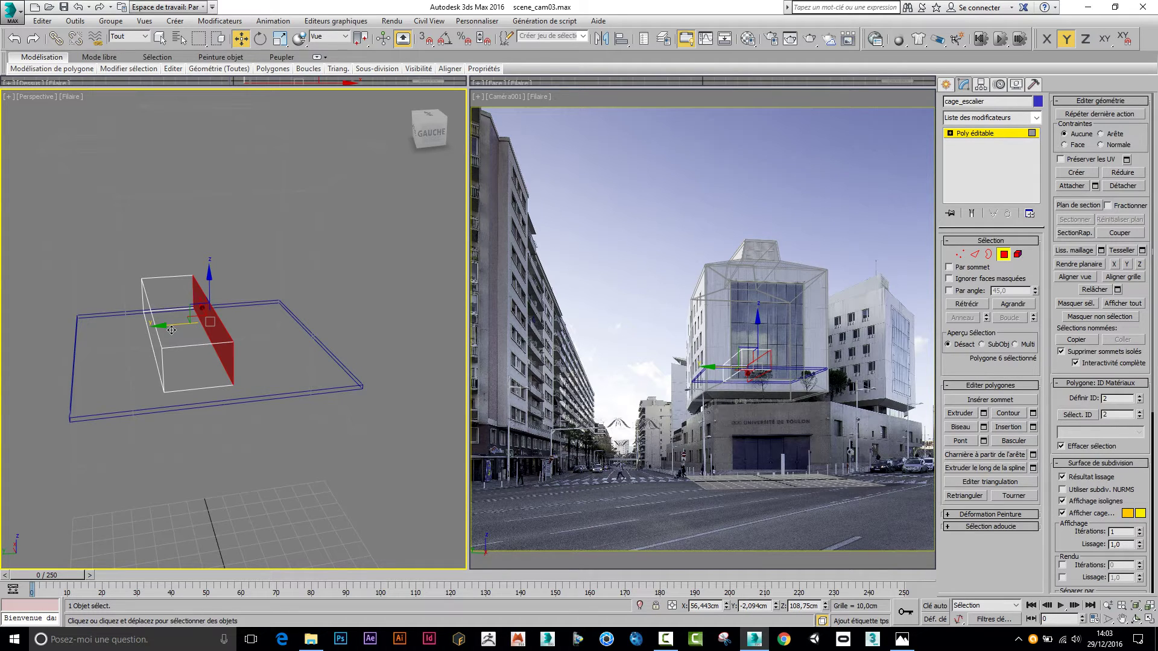
pyautogui.click(172, 337)
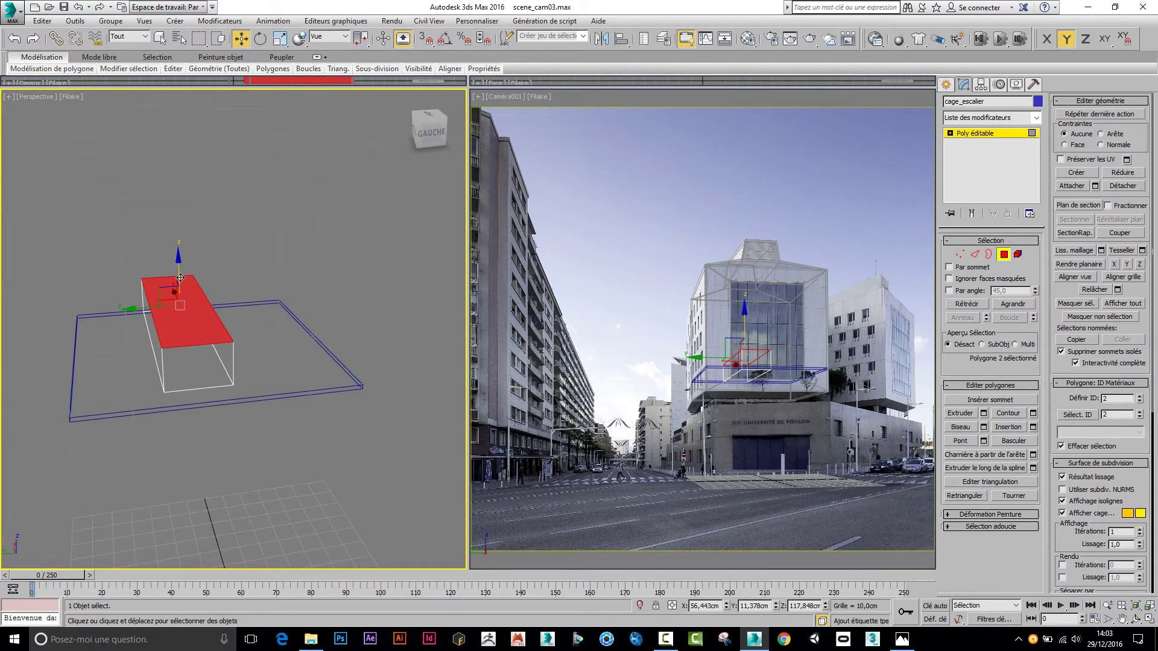
pyautogui.moveTo(181, 274); pyautogui.dragTo(181, 270)
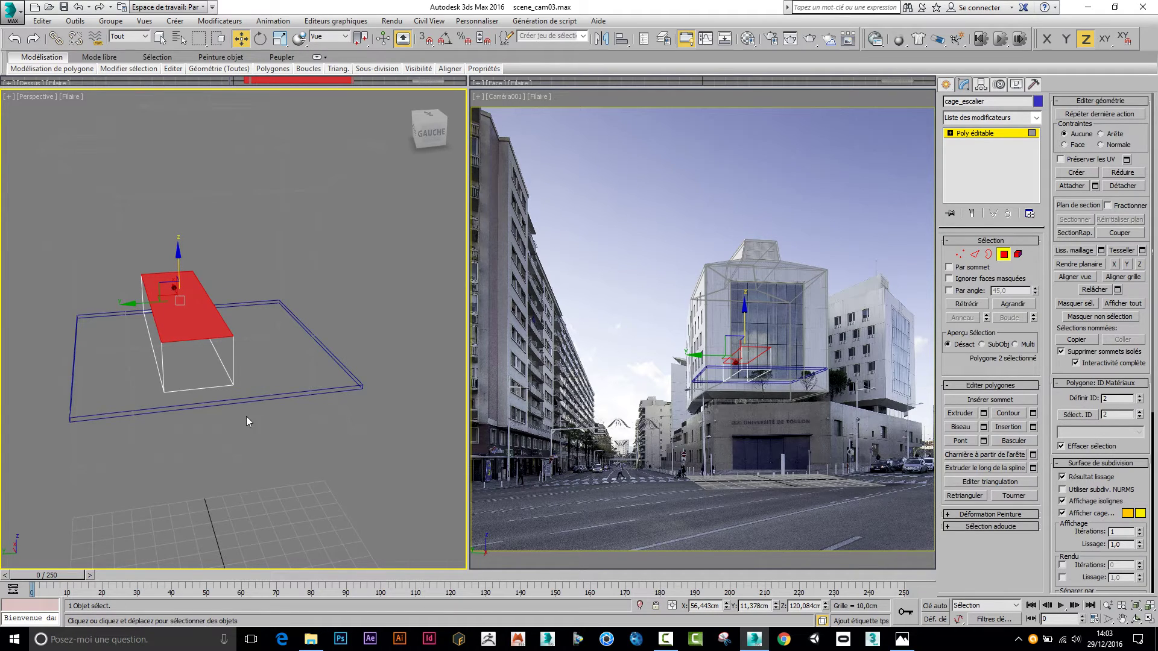
# Select cage_escalier's four vertical edges as a ring and connect them with one segment
pyautogui.scroll(3, 245, 421)
pyautogui.scroll(5, 244, 378)
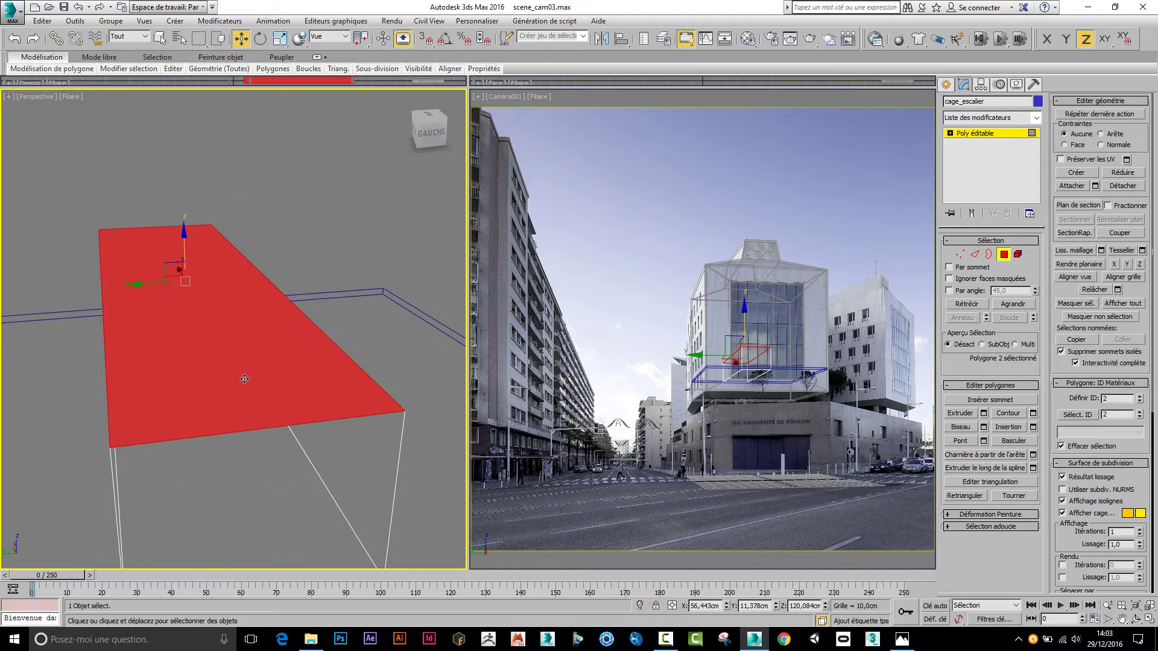
pyautogui.keyDown('alt'); pyautogui.moveTo(287, 400); pyautogui.dragTo(266, 362, button='middle'); pyautogui.keyUp('alt')
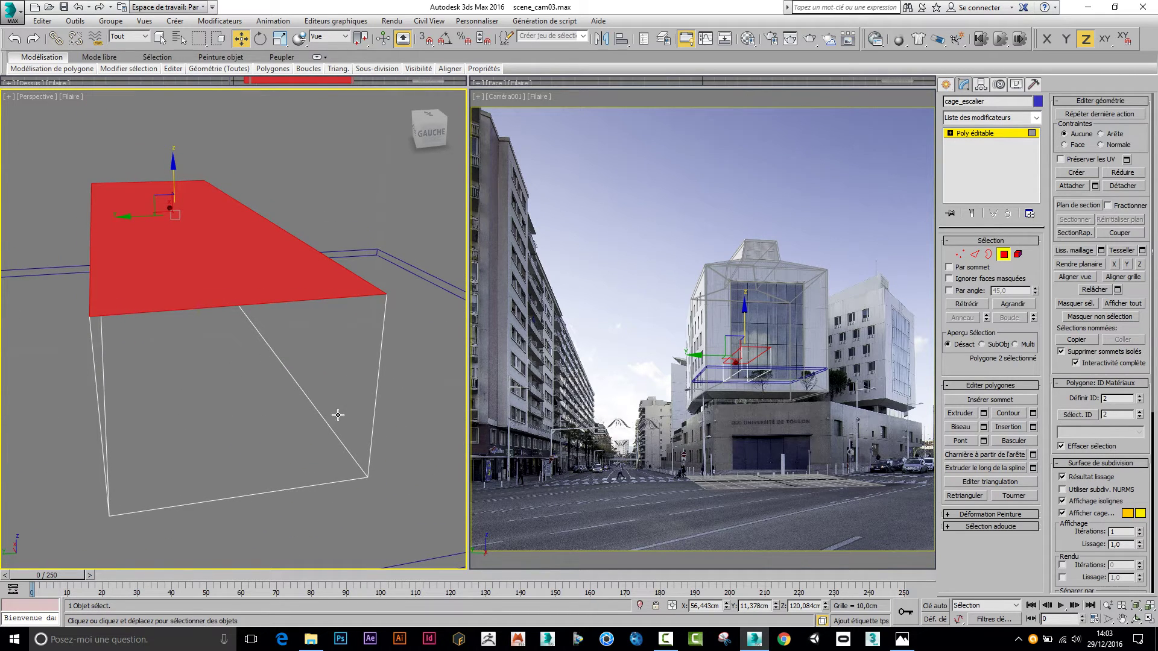
pyautogui.keyDown('alt'); pyautogui.moveTo(314, 420); pyautogui.dragTo(259, 380, button='middle'); pyautogui.keyUp('alt')
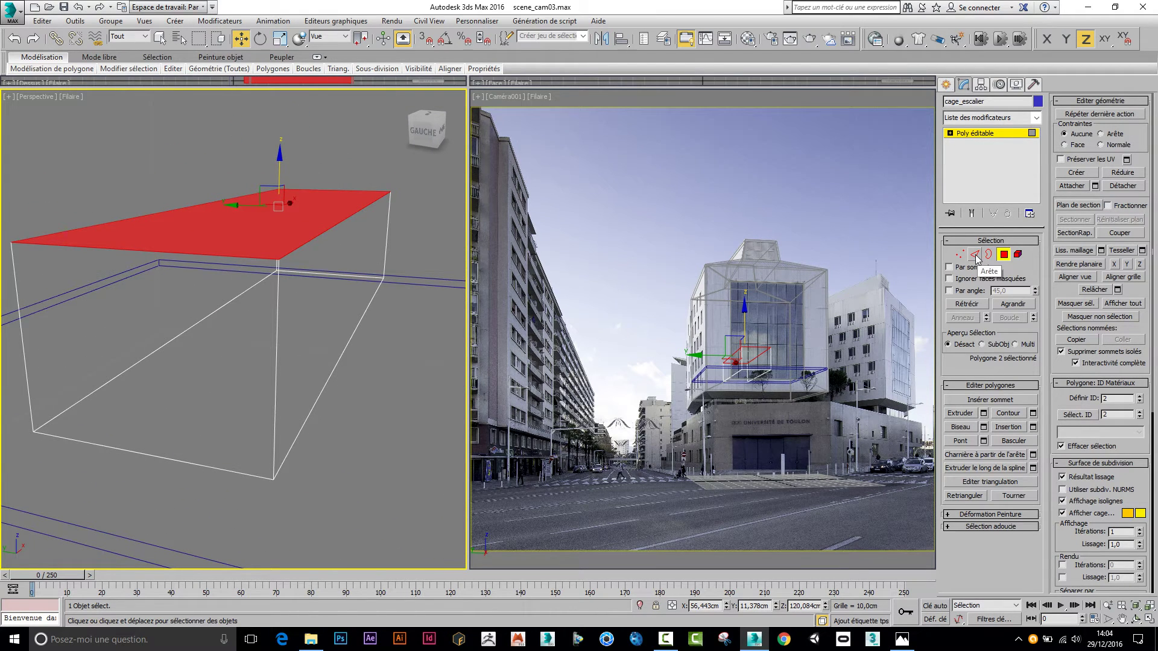
pyautogui.click(975, 254)
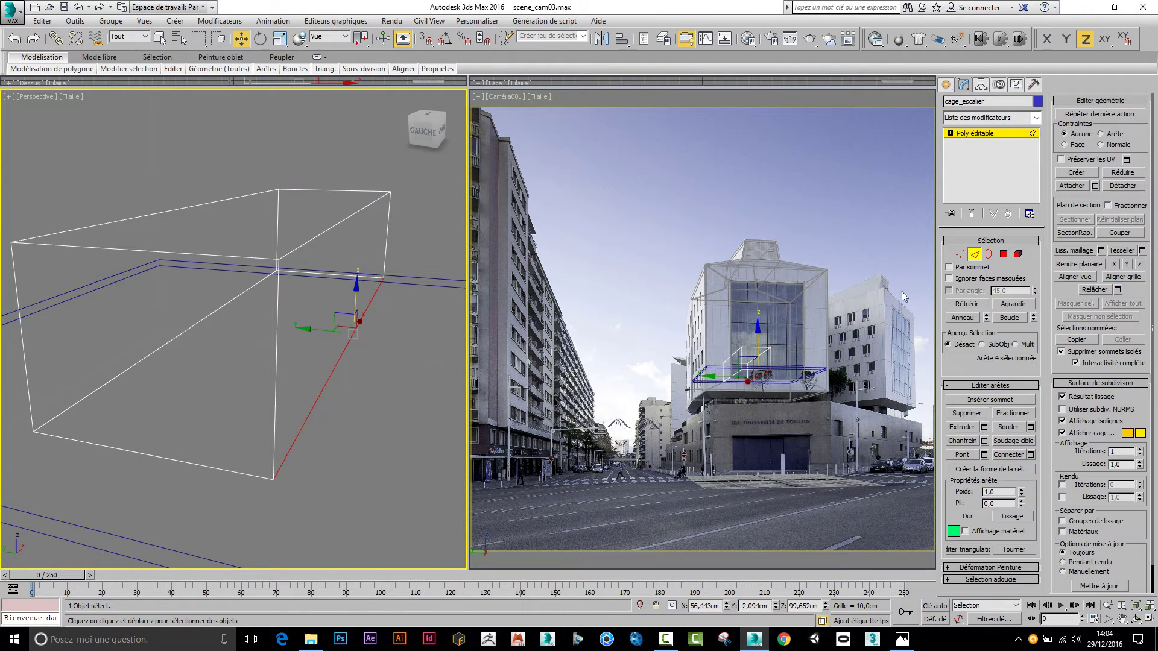
pyautogui.click(277, 328)
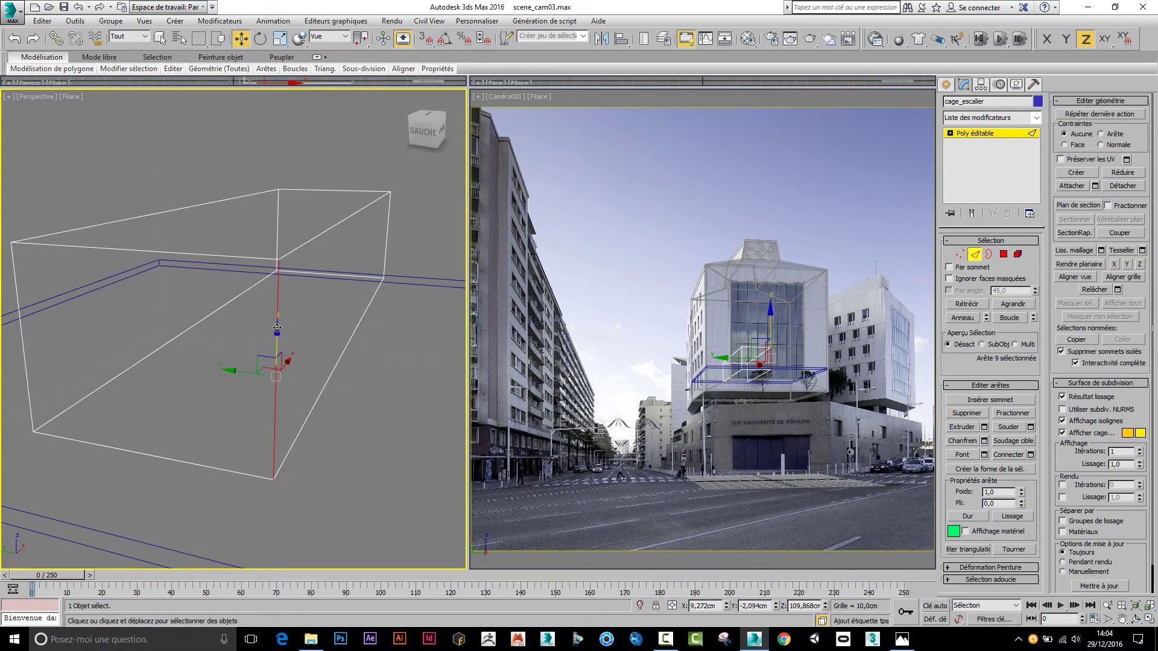
pyautogui.click(963, 318)
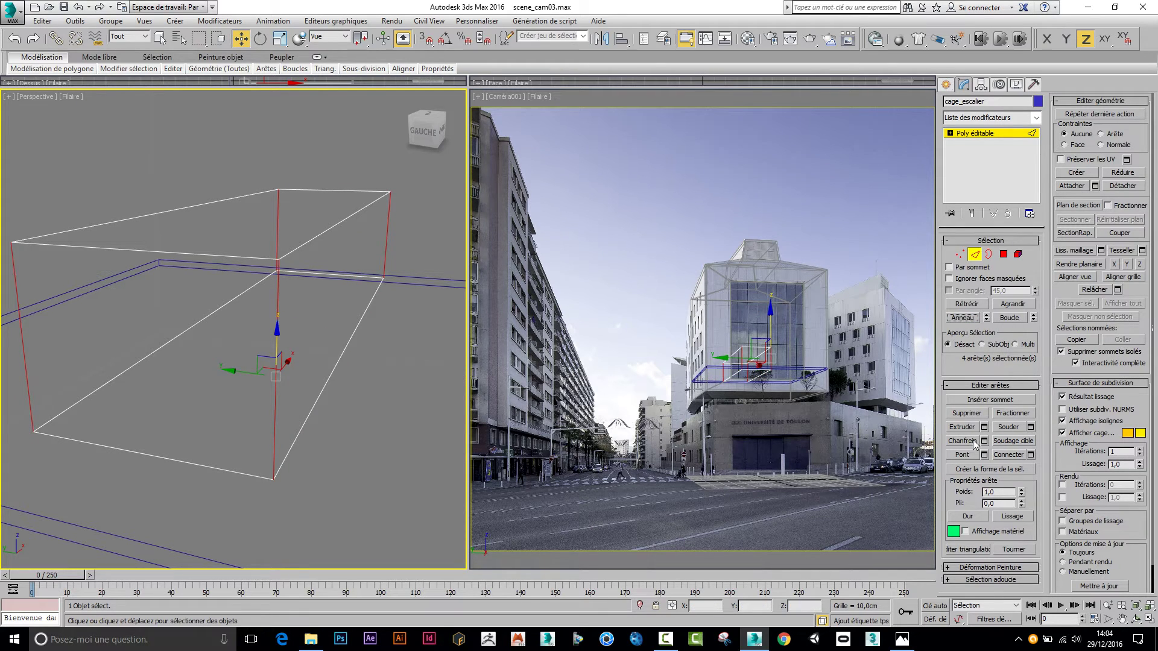
pyautogui.click(1031, 455)
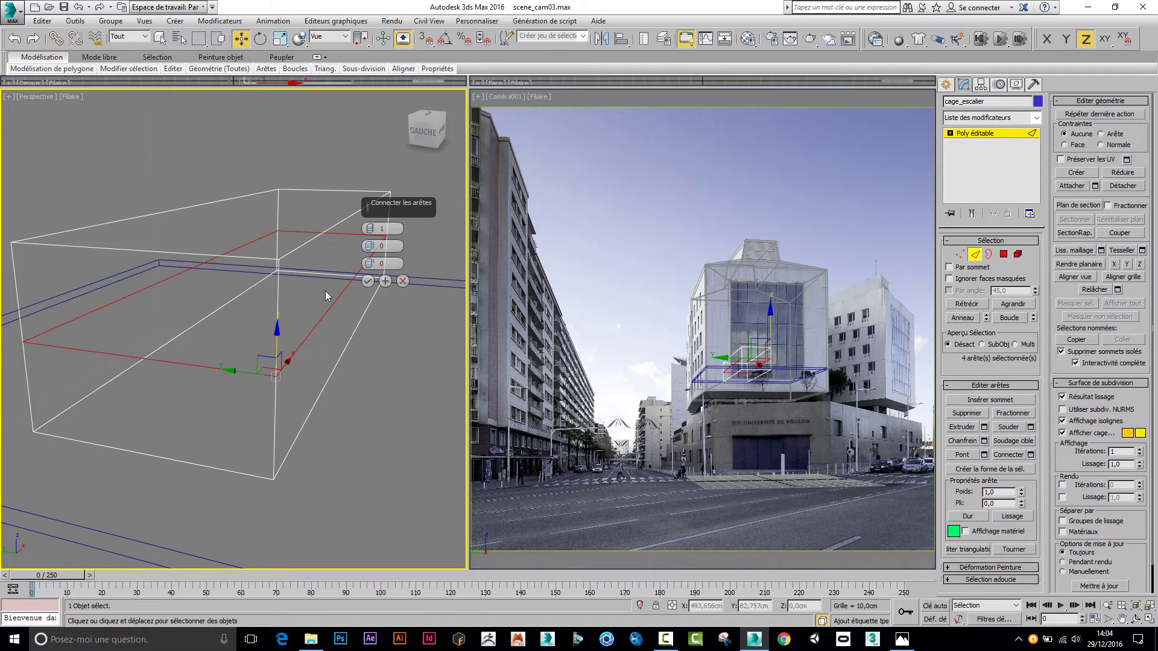
pyautogui.click(367, 282)
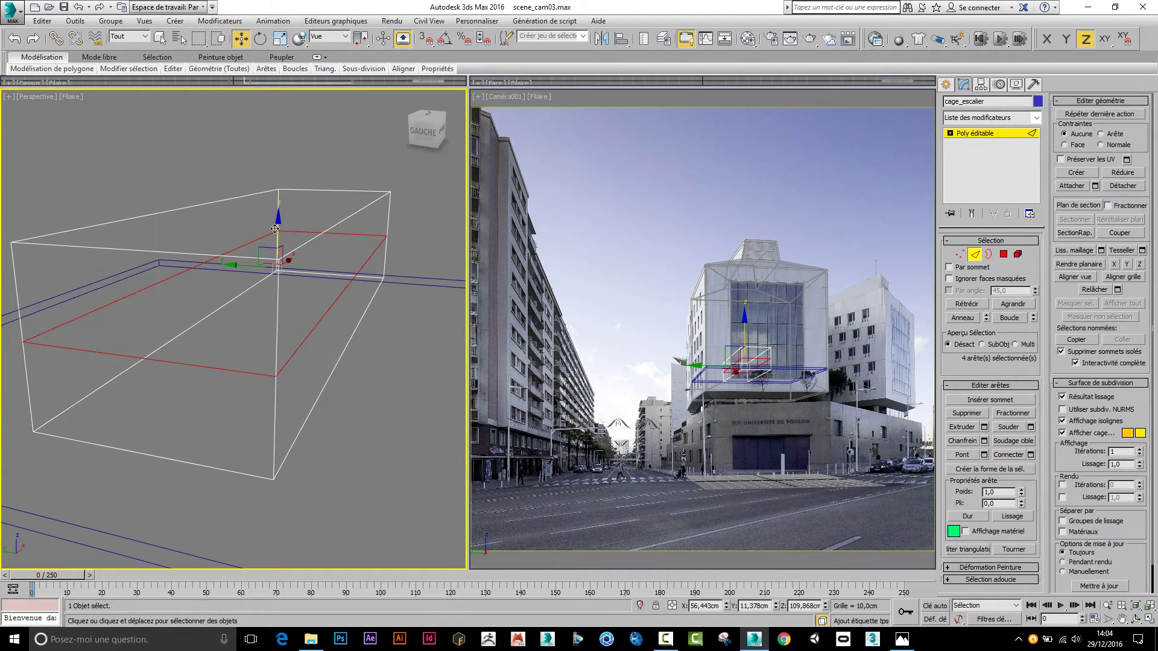
# Move the new horizontal edge loop up to about Z 112.5 cm, checking its height against the fac.jpg photo
pyautogui.moveTo(275, 229); pyautogui.dragTo(270, 204)
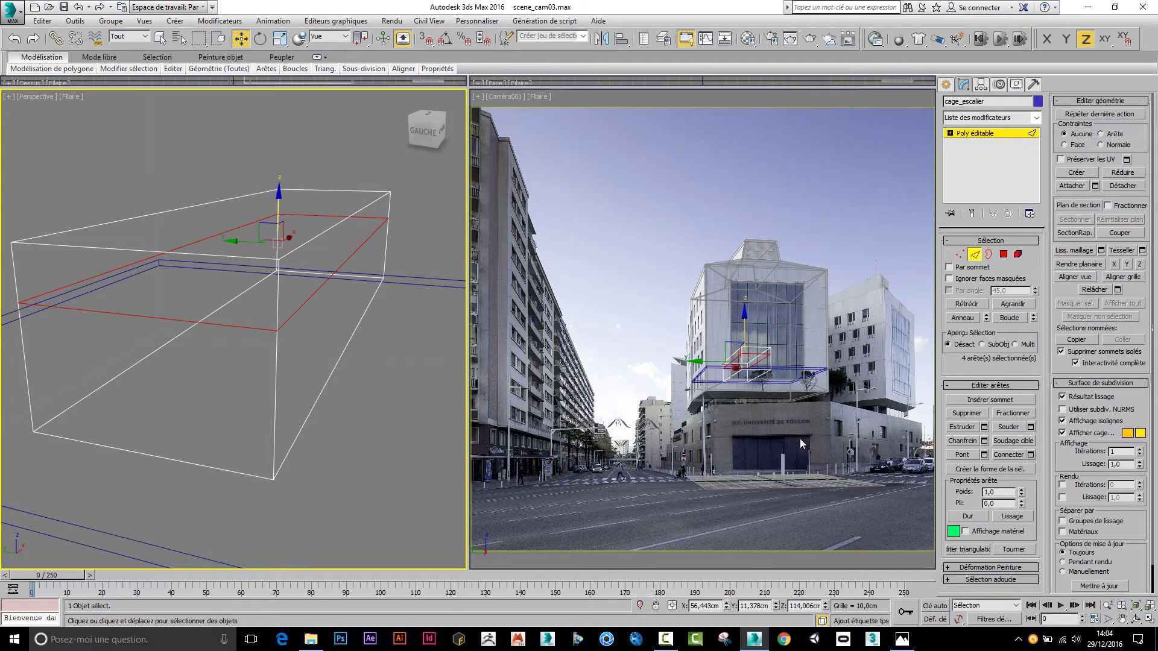
pyautogui.click(902, 639)
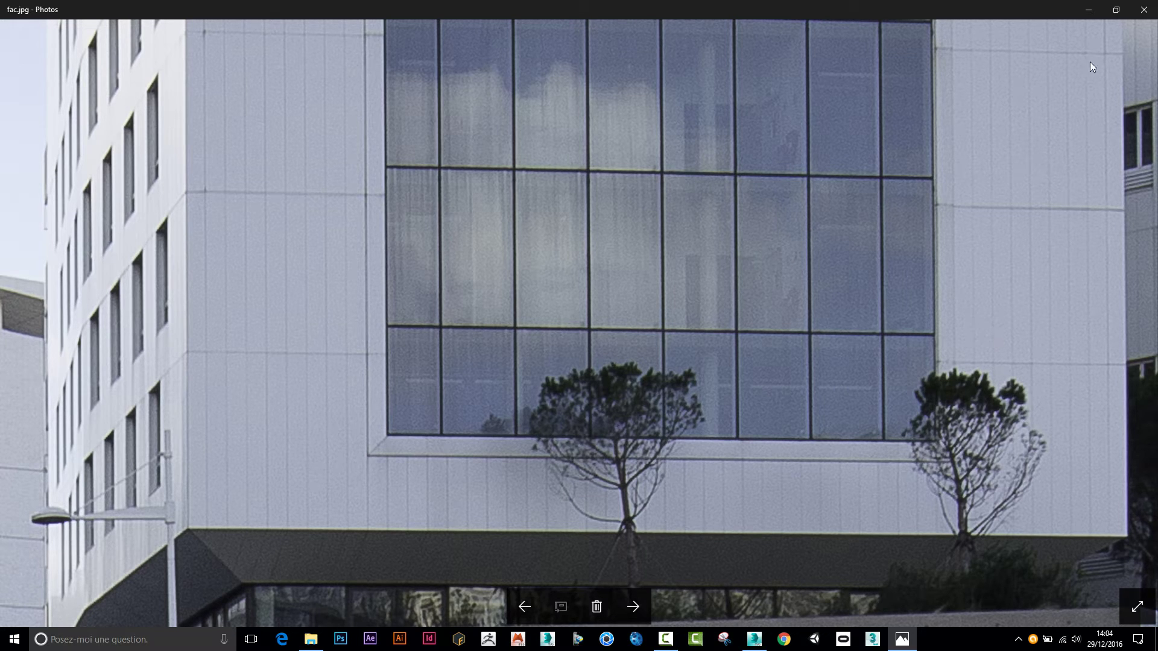
pyautogui.click(1088, 12)
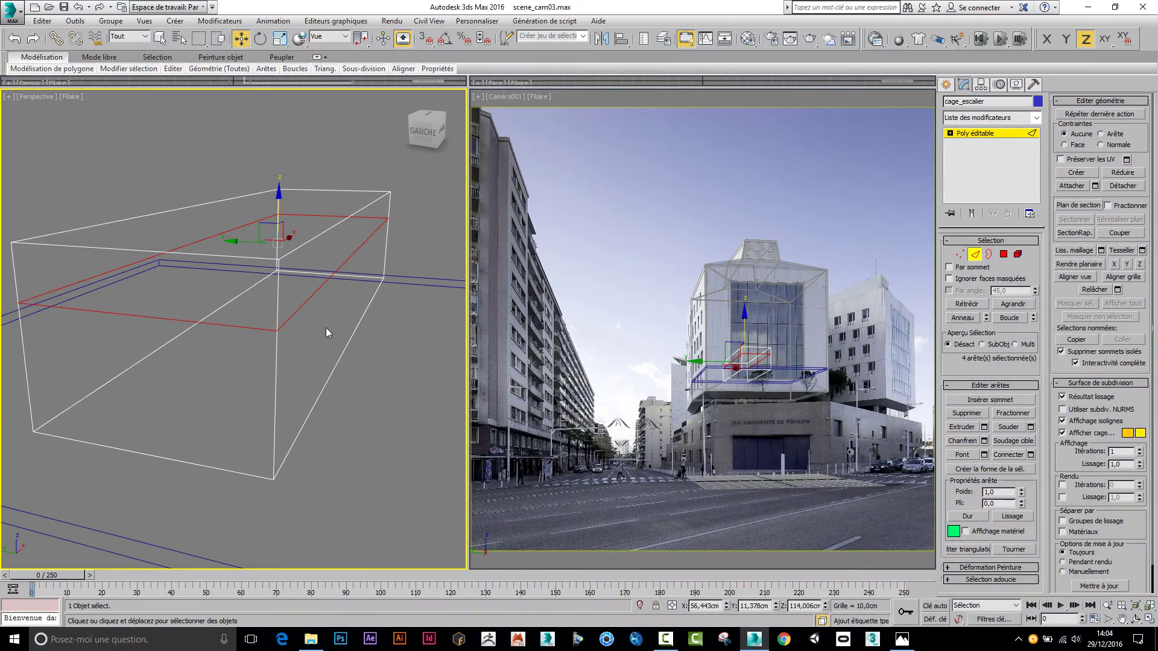
pyautogui.moveTo(278, 203)
pyautogui.mouseDown()
pyautogui.moveTo(262, 234)
pyautogui.moveTo(283, 211)
pyautogui.mouseUp()
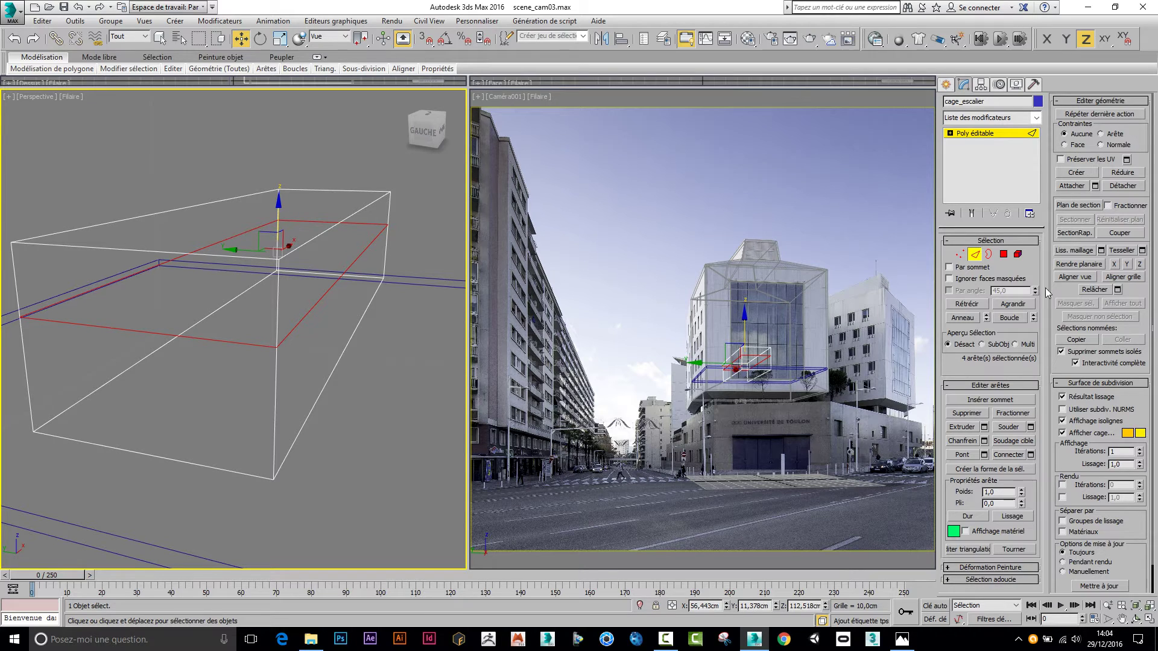
# Extrude the upper polygon of cage_escalier's negative-Y side by 10 cm
pyautogui.click(1003, 254)
pyautogui.click(300, 270)
pyautogui.click(302, 273)
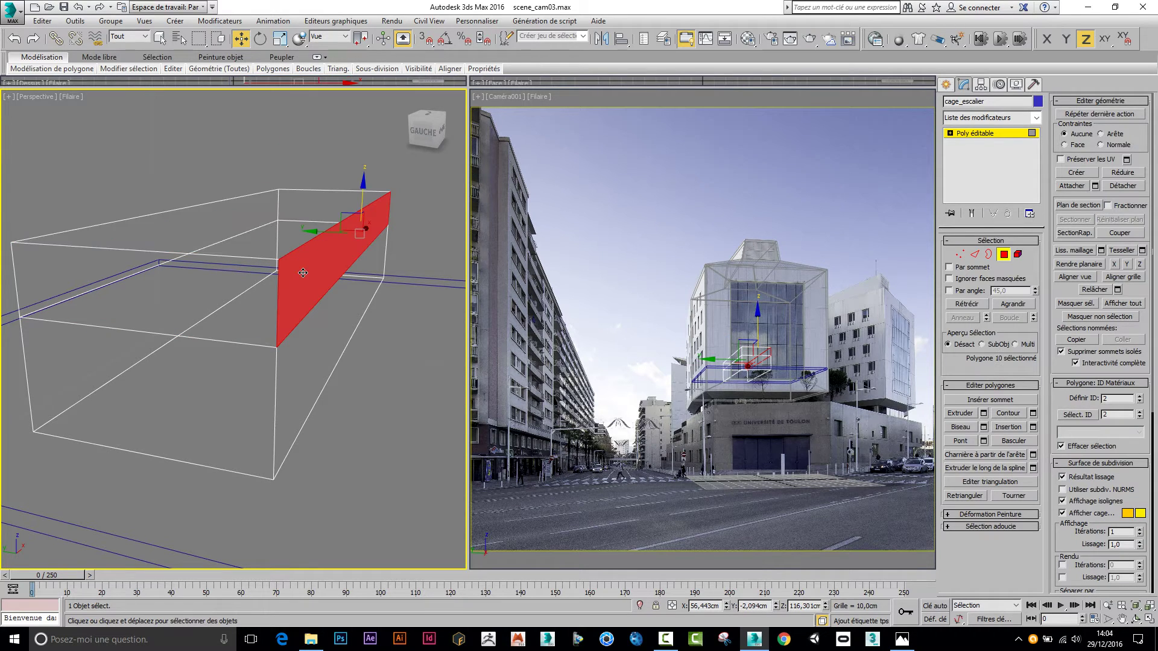
pyautogui.click(984, 413)
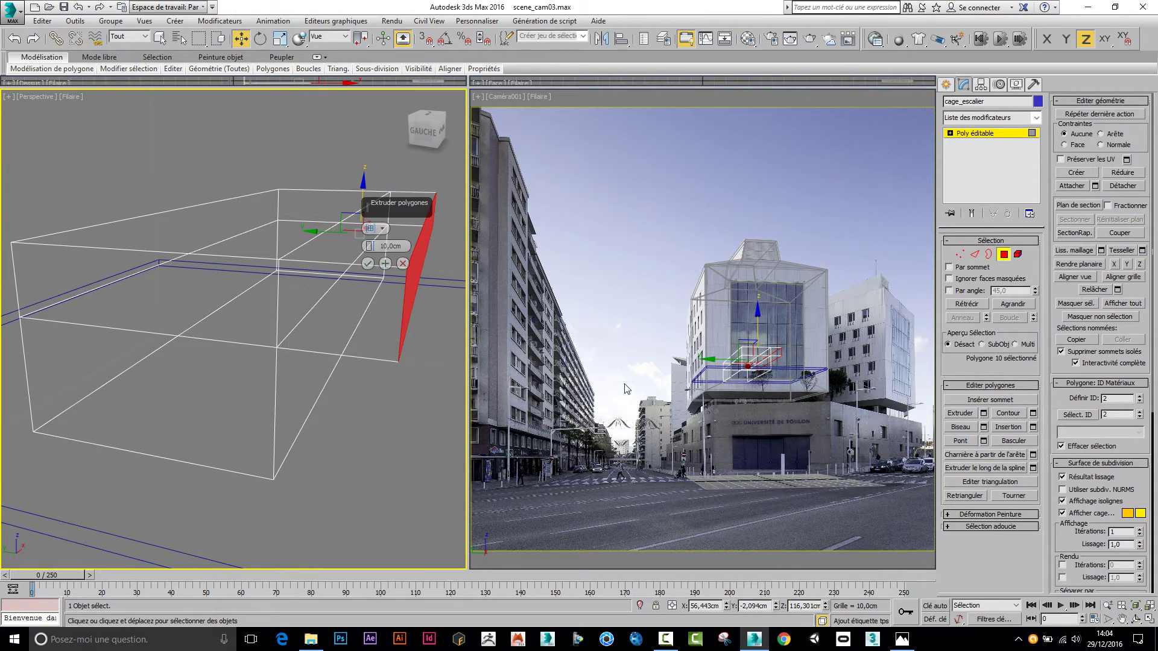
pyautogui.click(368, 265)
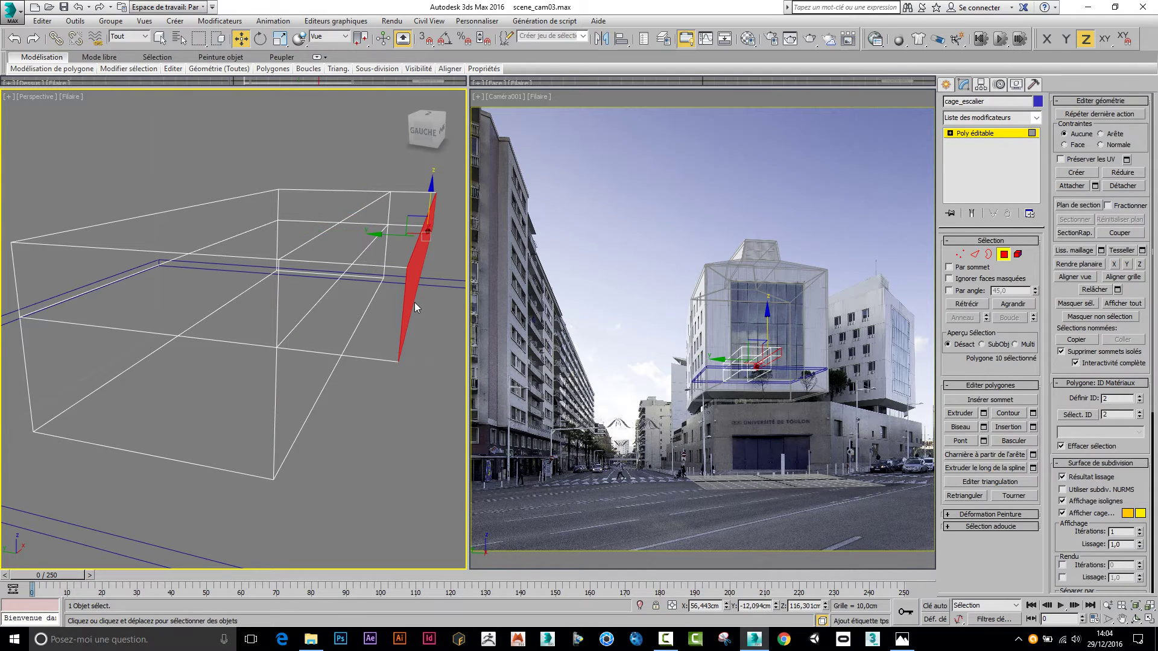
# Compare with the fac.jpg photo, adjust the extruded face to about Y -12.5 cm, and deselect it
pyautogui.keyDown('alt'); pyautogui.moveTo(368, 266); pyautogui.dragTo(369, 320, button='middle'); pyautogui.keyUp('alt')
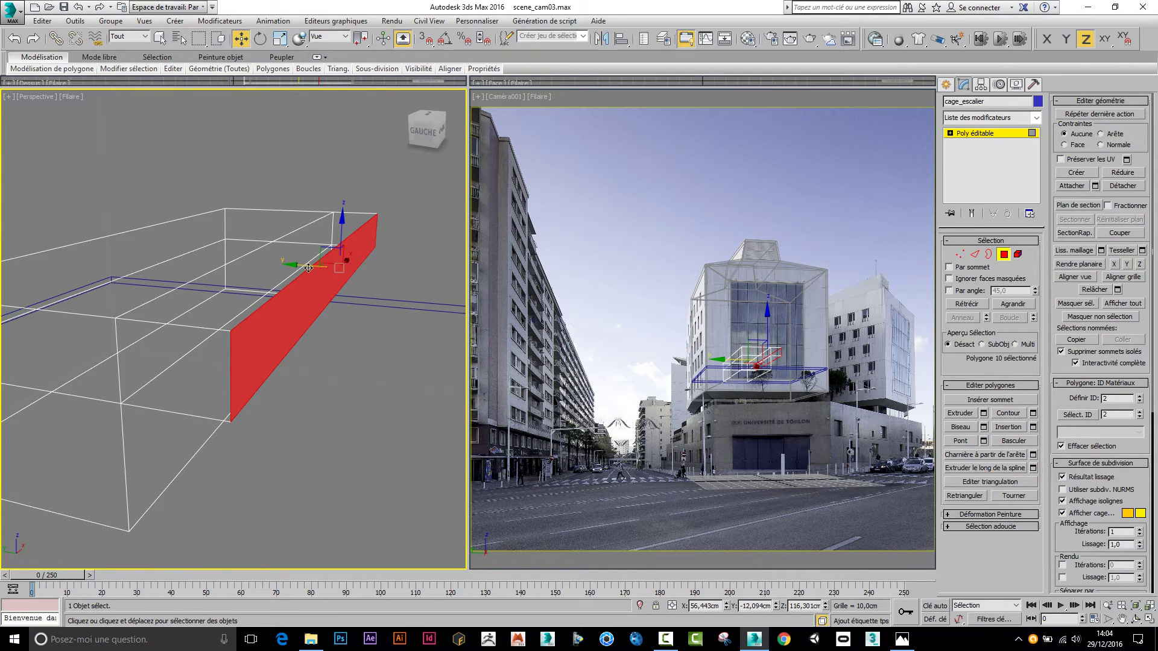
pyautogui.moveTo(308, 267)
pyautogui.mouseDown()
pyautogui.moveTo(278, 277)
pyautogui.moveTo(314, 282)
pyautogui.mouseUp()
pyautogui.click(901, 638)
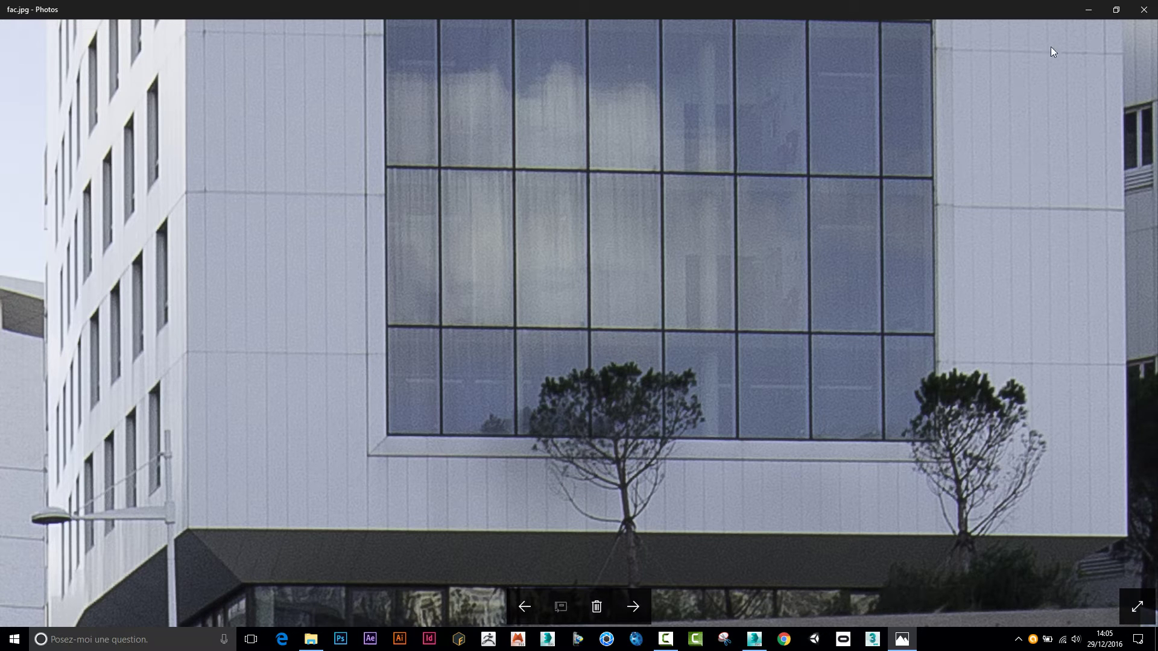
pyautogui.click(1088, 13)
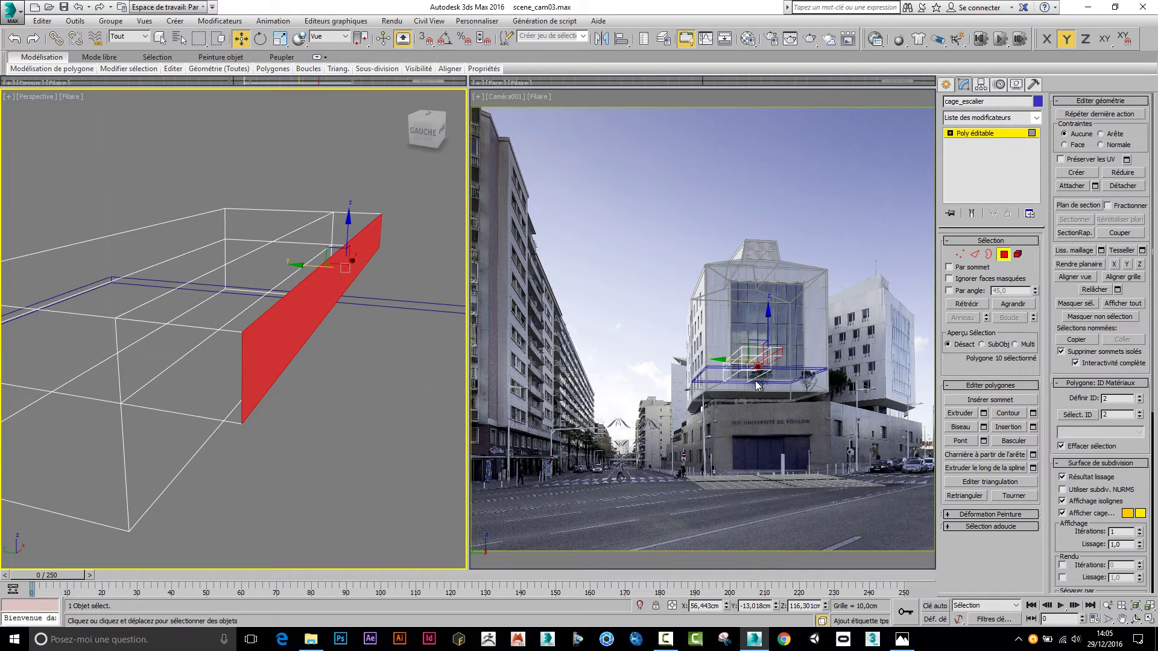
pyautogui.moveTo(308, 268); pyautogui.dragTo(304, 263)
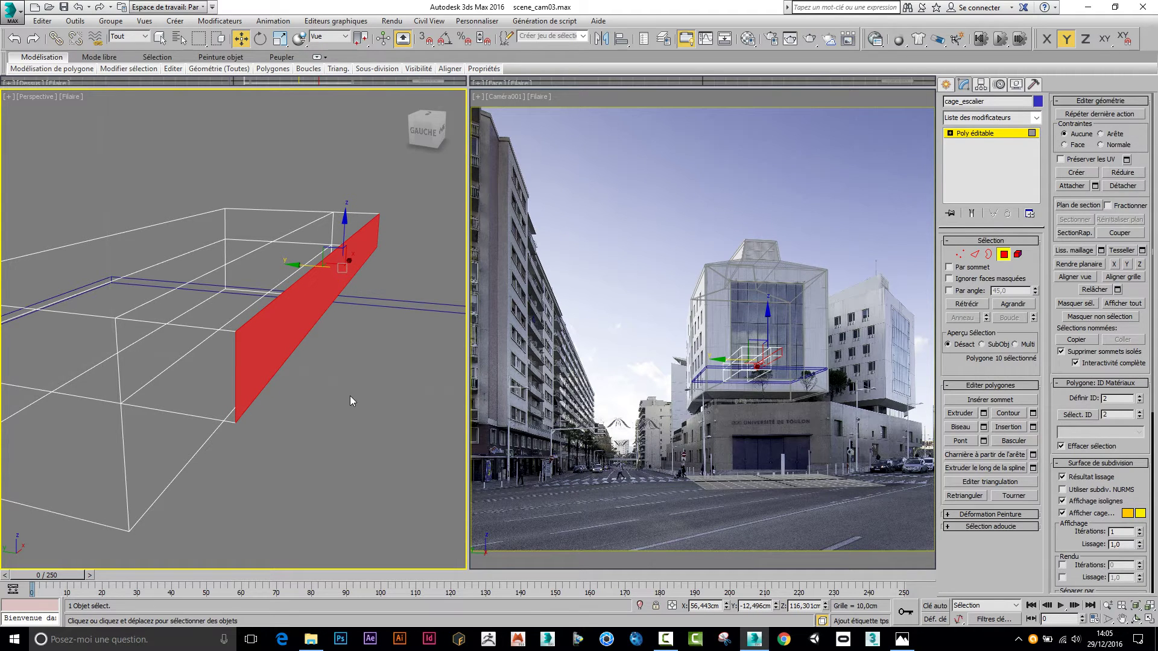
pyautogui.moveTo(351, 400); pyautogui.dragTo(357, 382, button='middle')
pyautogui.scroll(-5, 345, 386)
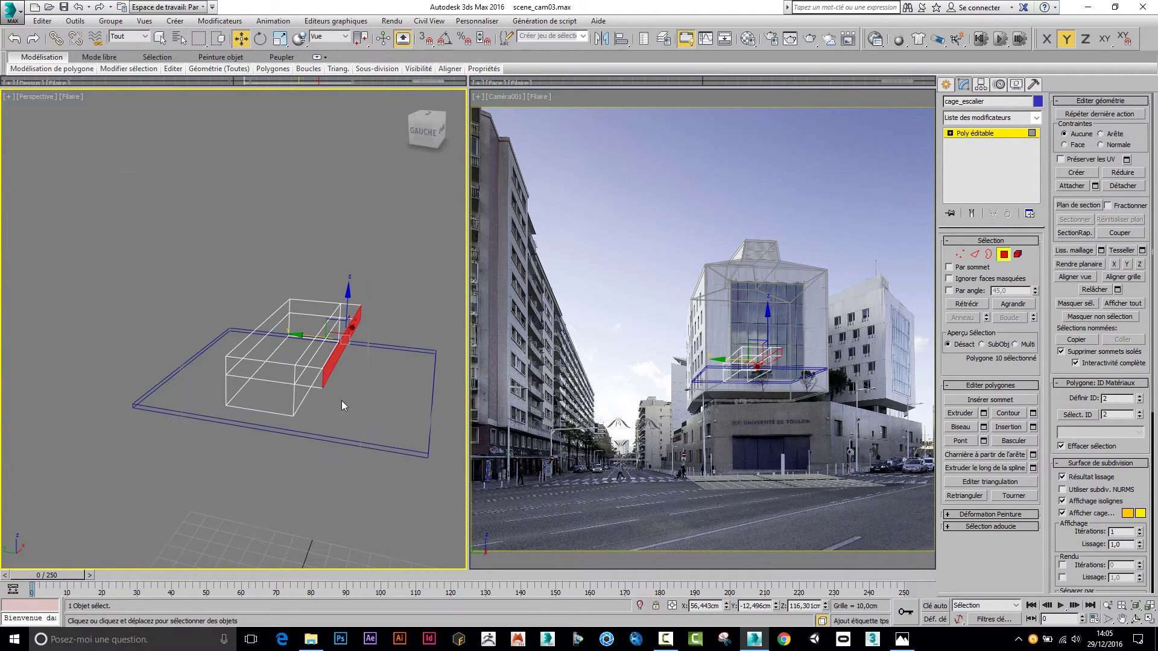
pyautogui.click(121, 413)
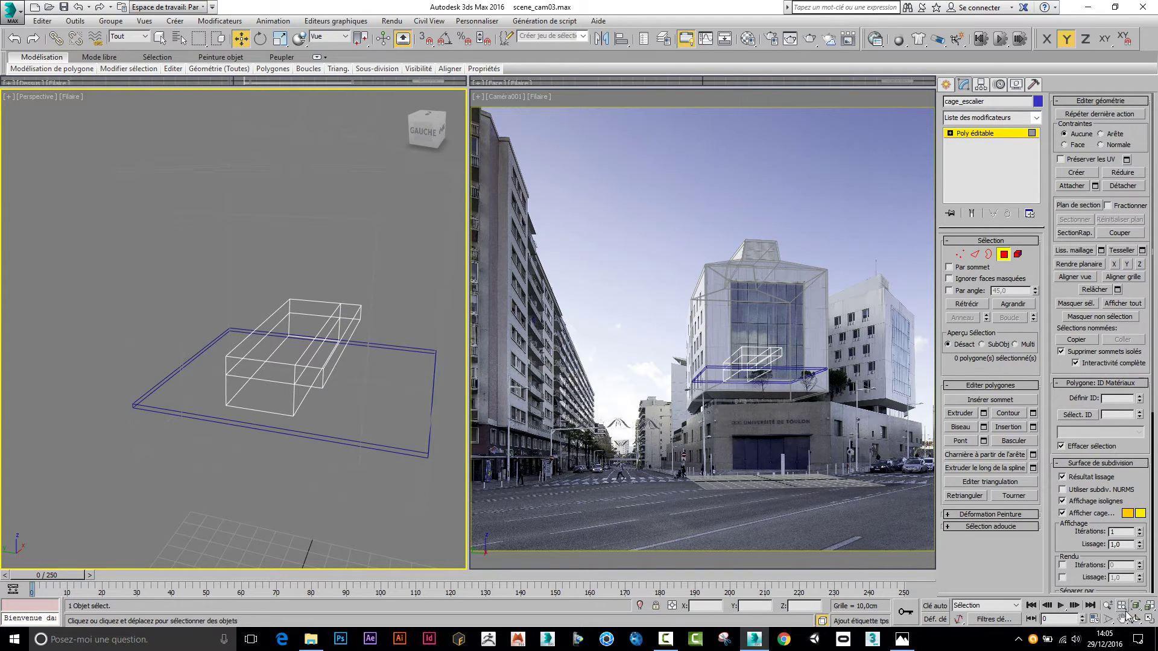
# Maximize the perspective view and switch it from wireframe to shaded display
pyautogui.click(1151, 621)
pyautogui.moveTo(1150, 621)
pyautogui.keyDown('alt'); pyautogui.mouseDown(button='middle')
pyautogui.moveTo(880, 556)
pyautogui.moveTo(666, 408)
pyautogui.moveTo(609, 415)
pyautogui.moveTo(630, 433)
pyautogui.mouseUp(button='middle'); pyautogui.keyUp('alt')
pyautogui.press('F3')
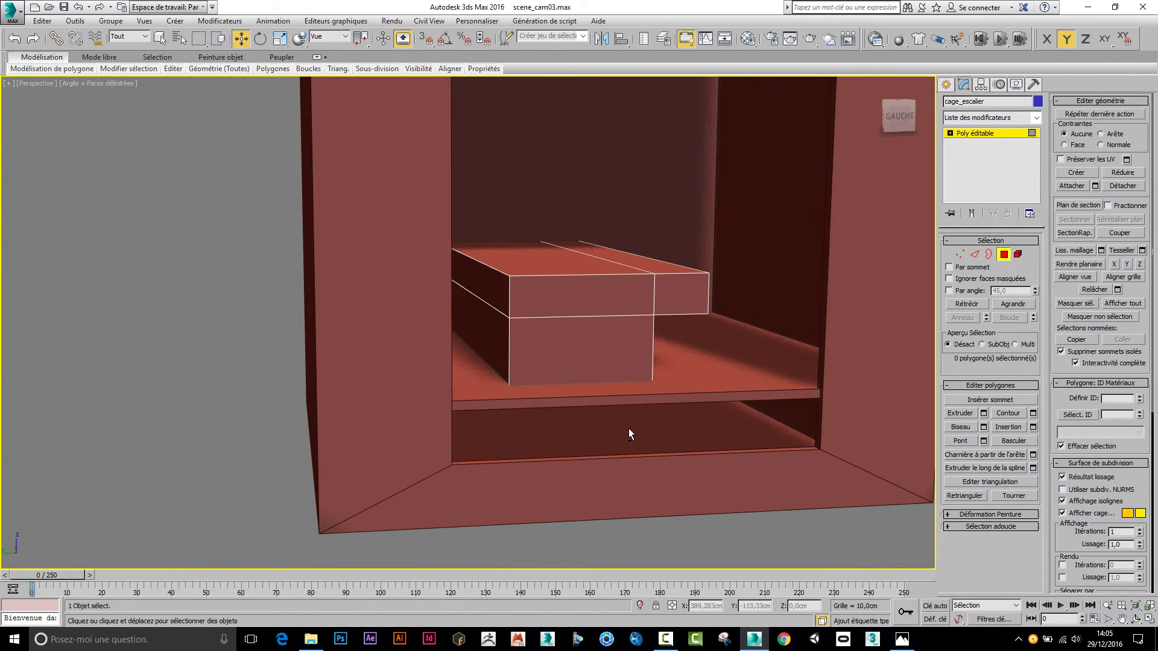
# Select the stairwell block together with the floor slab, hide all other objects, and frame the two in view
pyautogui.click(1004, 254)
pyautogui.keyDown('ctrl'); pyautogui.click(739, 386); pyautogui.keyUp('ctrl')
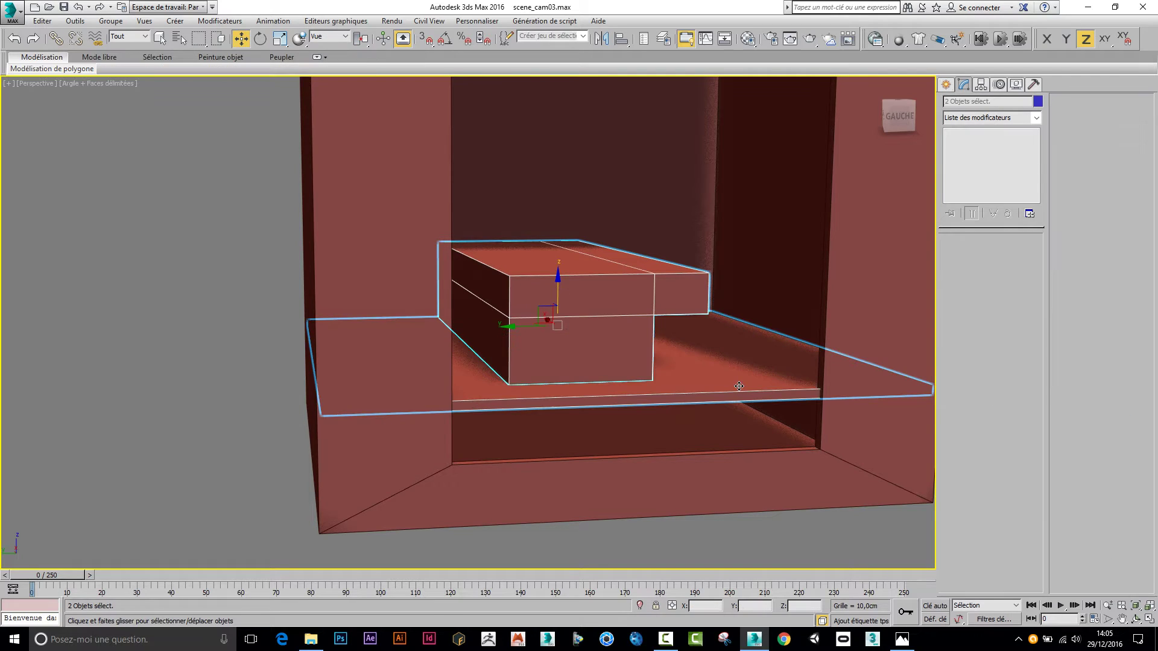
pyautogui.rightClick(697, 368)
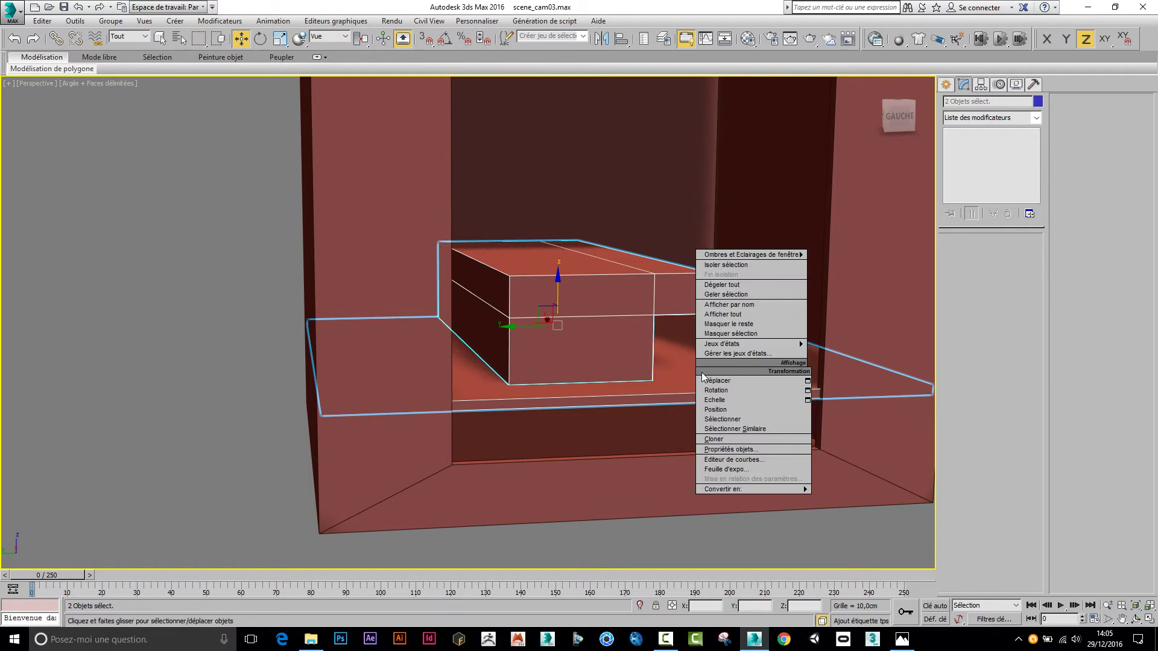
pyautogui.click(735, 323)
pyautogui.press('z')
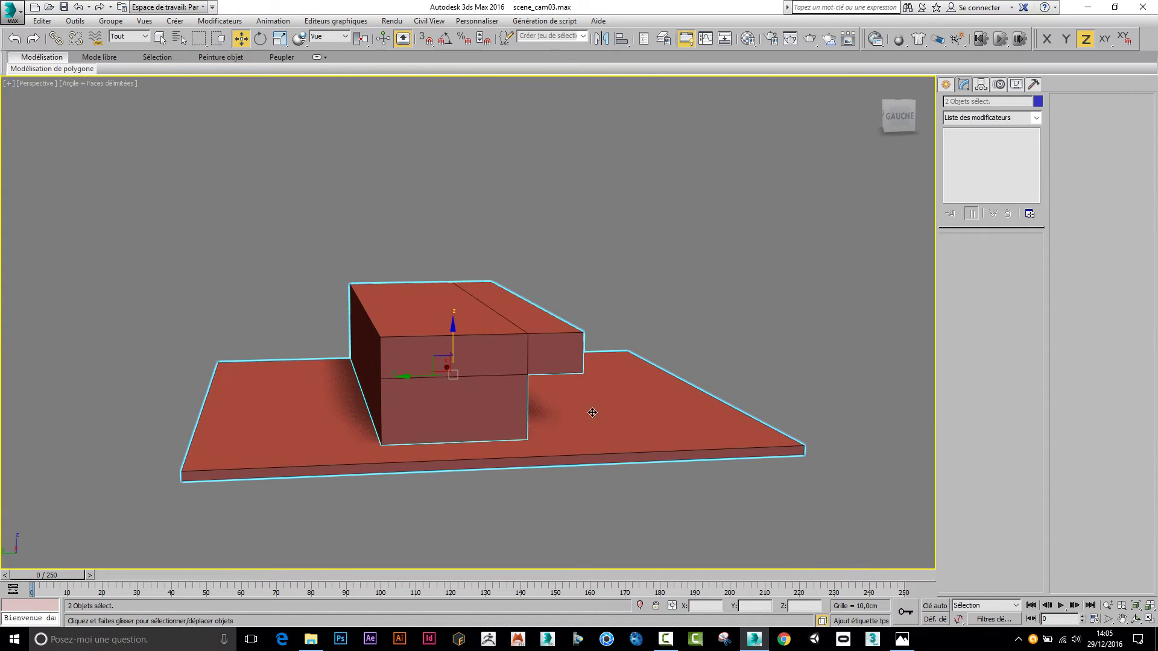
pyautogui.keyDown('alt'); pyautogui.moveTo(592, 413); pyautogui.dragTo(544, 454, button='middle'); pyautogui.keyUp('alt')
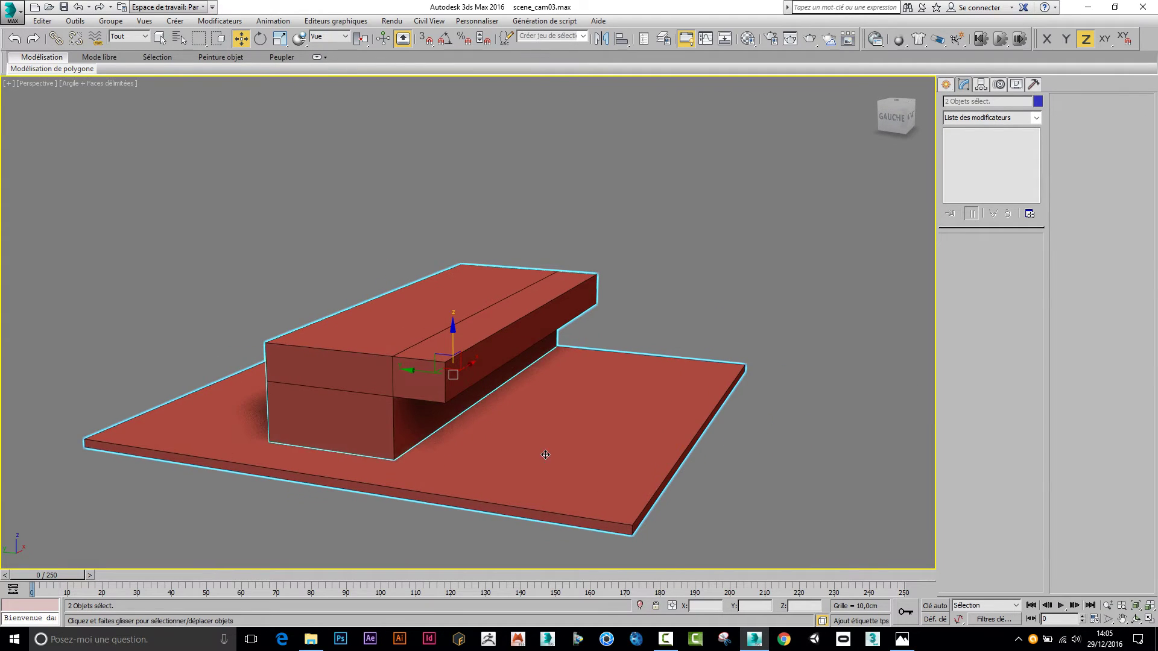
# Delete the two top polygons of cage_escalier and inspect the block and slab from below
pyautogui.click(573, 314)
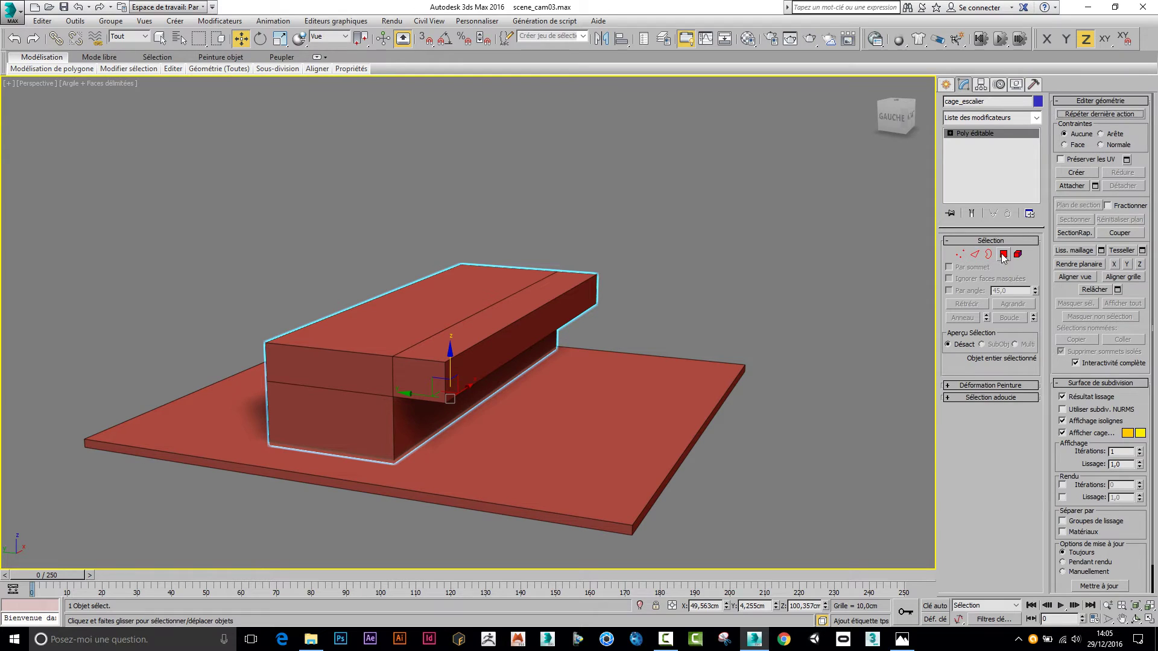
pyautogui.press('4')
pyautogui.click(407, 338)
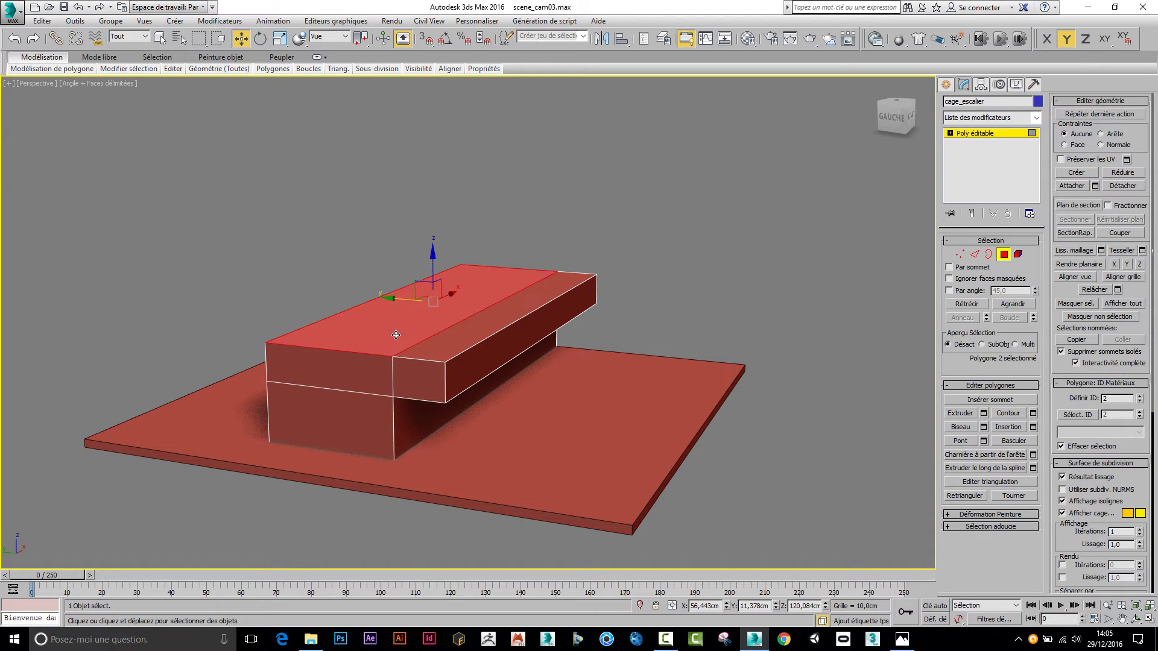
pyautogui.keyDown('ctrl'); pyautogui.click(439, 350); pyautogui.keyUp('ctrl')
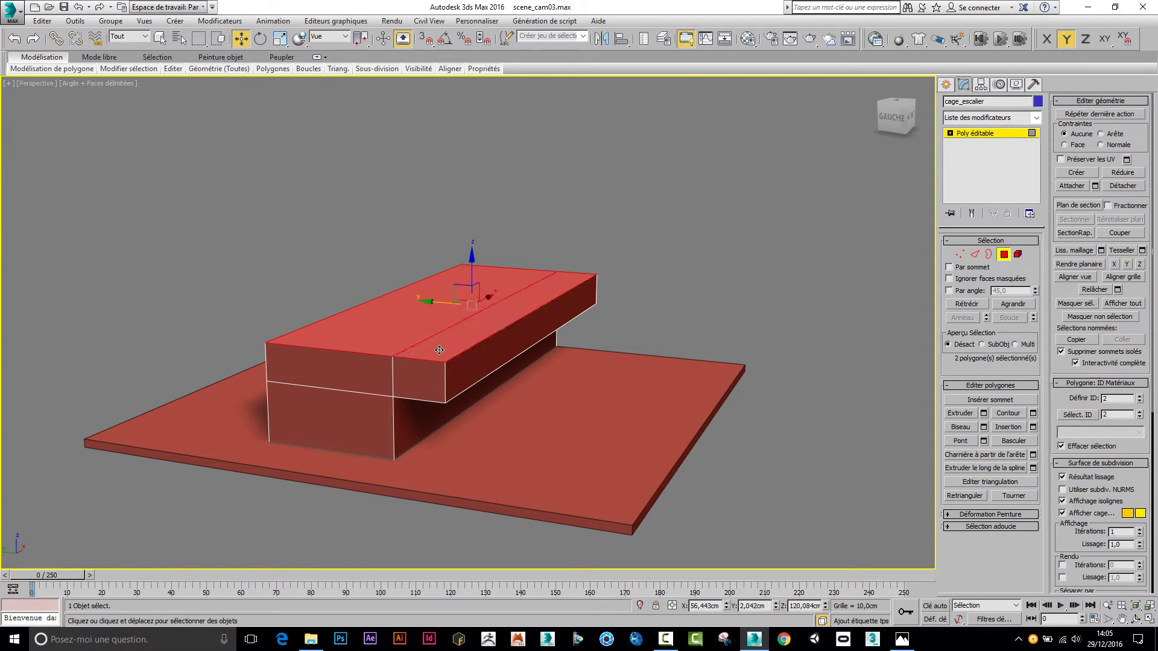
pyautogui.press('Delete')
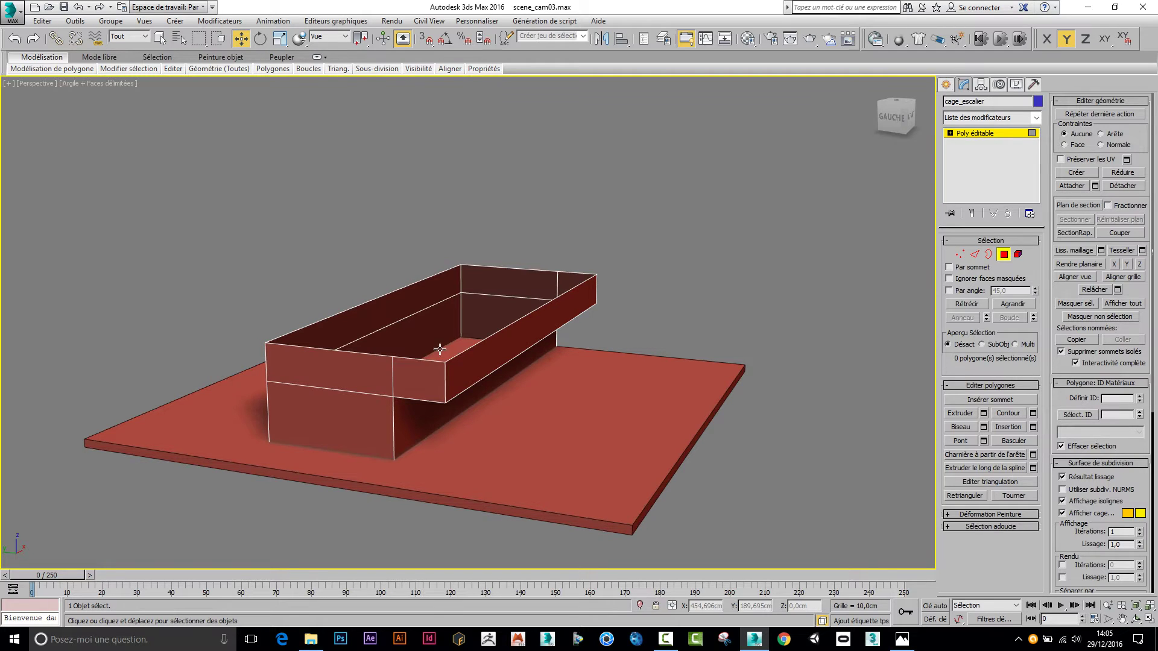
pyautogui.keyDown('alt'); pyautogui.moveTo(464, 426); pyautogui.dragTo(469, 362, button='middle'); pyautogui.keyUp('alt')
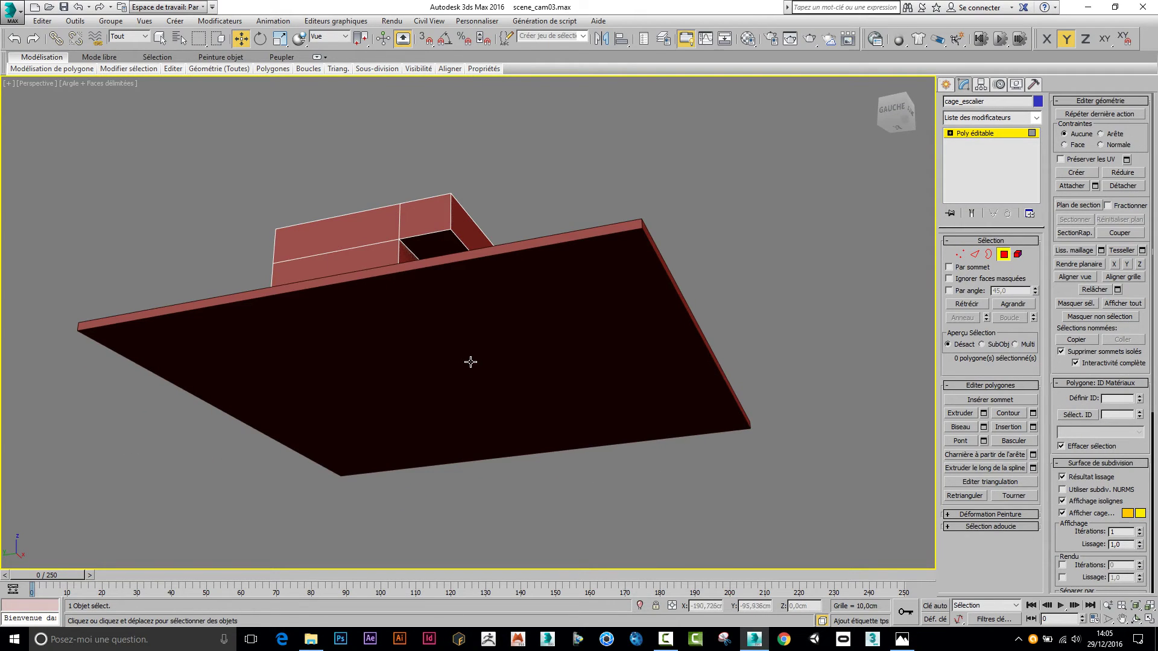
# Delete the bottom polygon of cage_escalier, using wireframe display to pick it through the slab, and restore shaded display
pyautogui.press('F3')
pyautogui.click(384, 363)
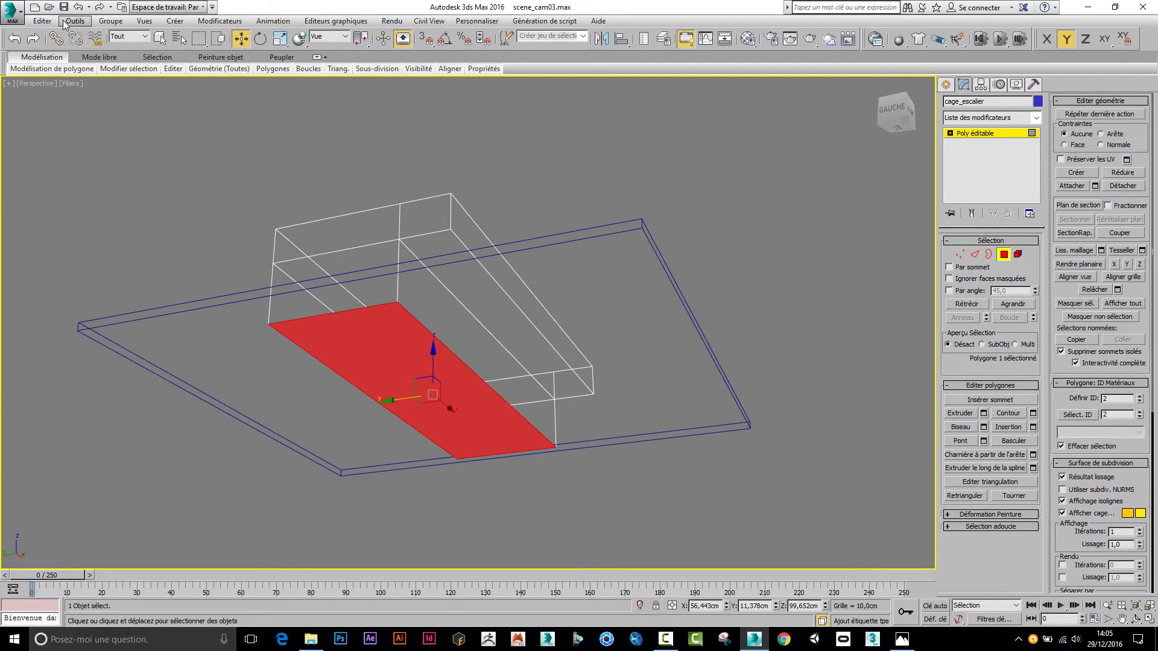
pyautogui.click(42, 21)
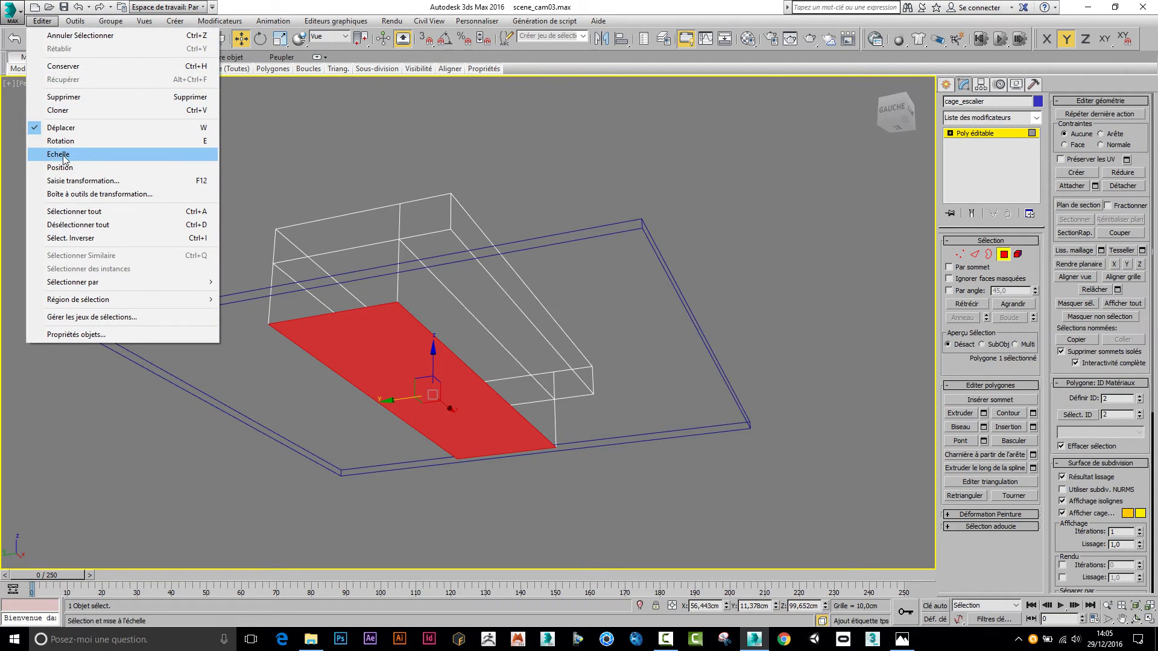
pyautogui.click(65, 97)
pyautogui.press('F3')
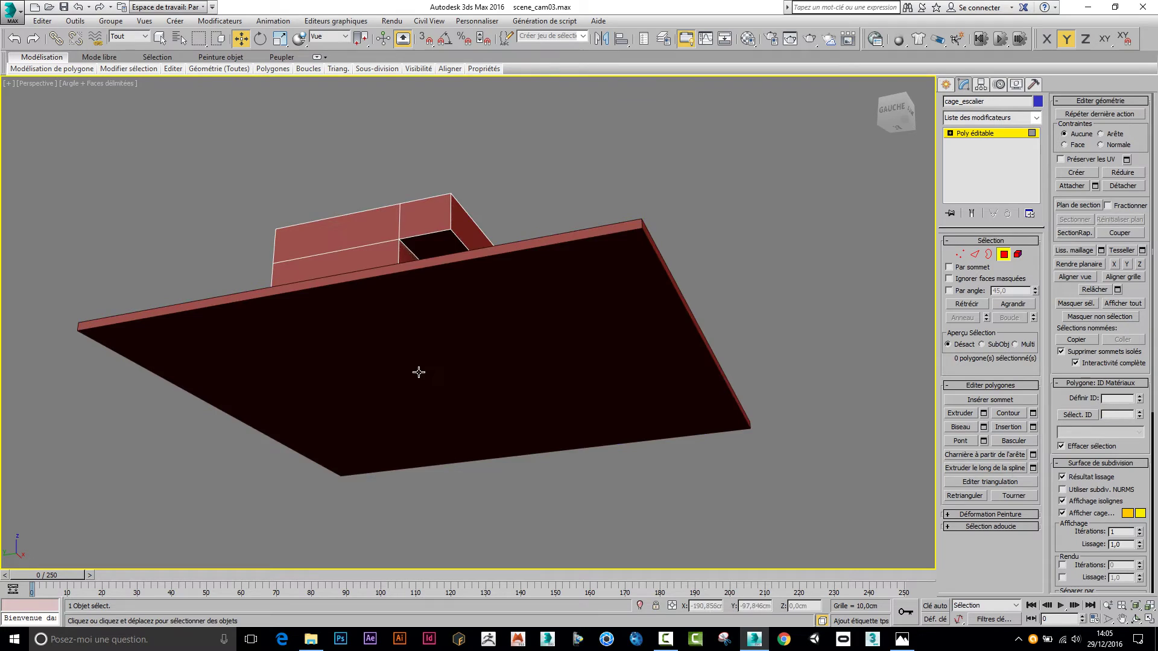
# Delete the long outer side polygon of the stairwell block's overhang
pyautogui.keyDown('alt'); pyautogui.moveTo(419, 381); pyautogui.dragTo(465, 341, button='middle'); pyautogui.keyUp('alt')
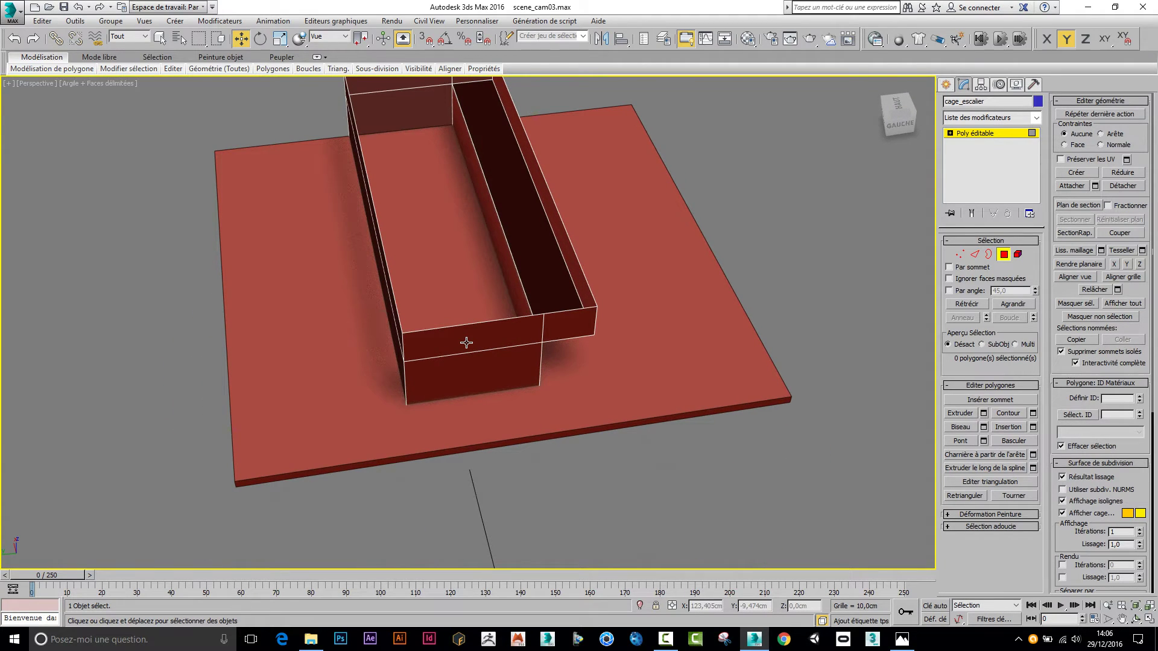
pyautogui.keyDown('alt'); pyautogui.moveTo(485, 326); pyautogui.dragTo(411, 331, button='middle'); pyautogui.keyUp('alt')
pyautogui.scroll(5, 360, 323)
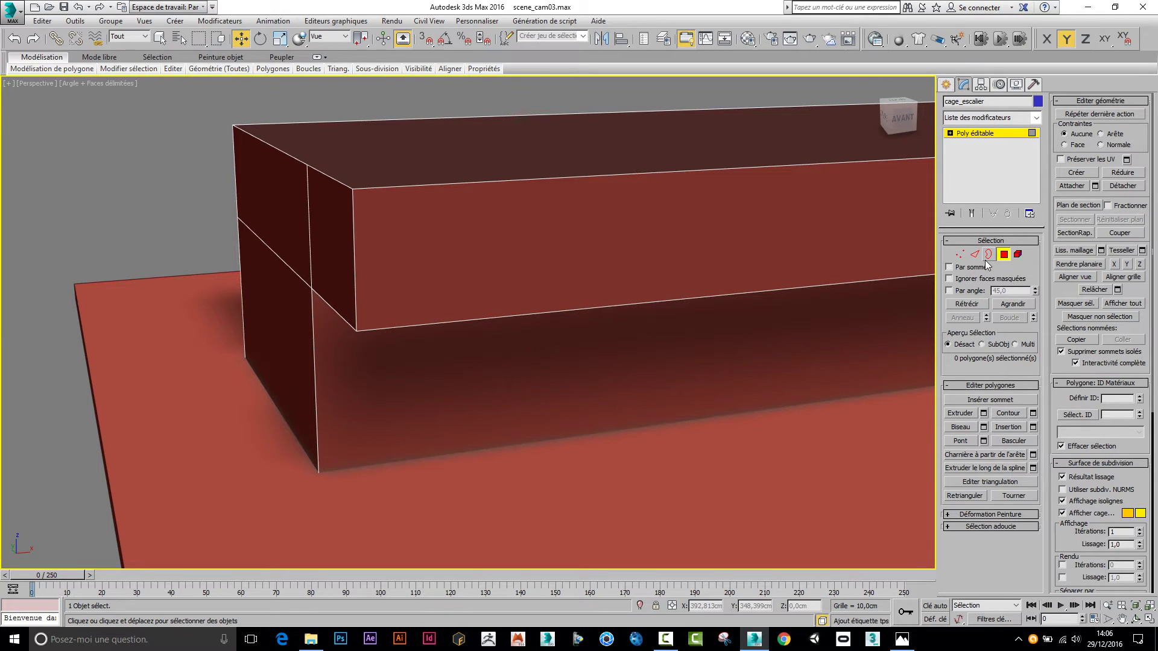
pyautogui.click(522, 273)
pyautogui.scroll(-8, 522, 273)
pyautogui.keyDown('alt'); pyautogui.moveTo(560, 362); pyautogui.dragTo(605, 367, button='middle'); pyautogui.keyUp('alt')
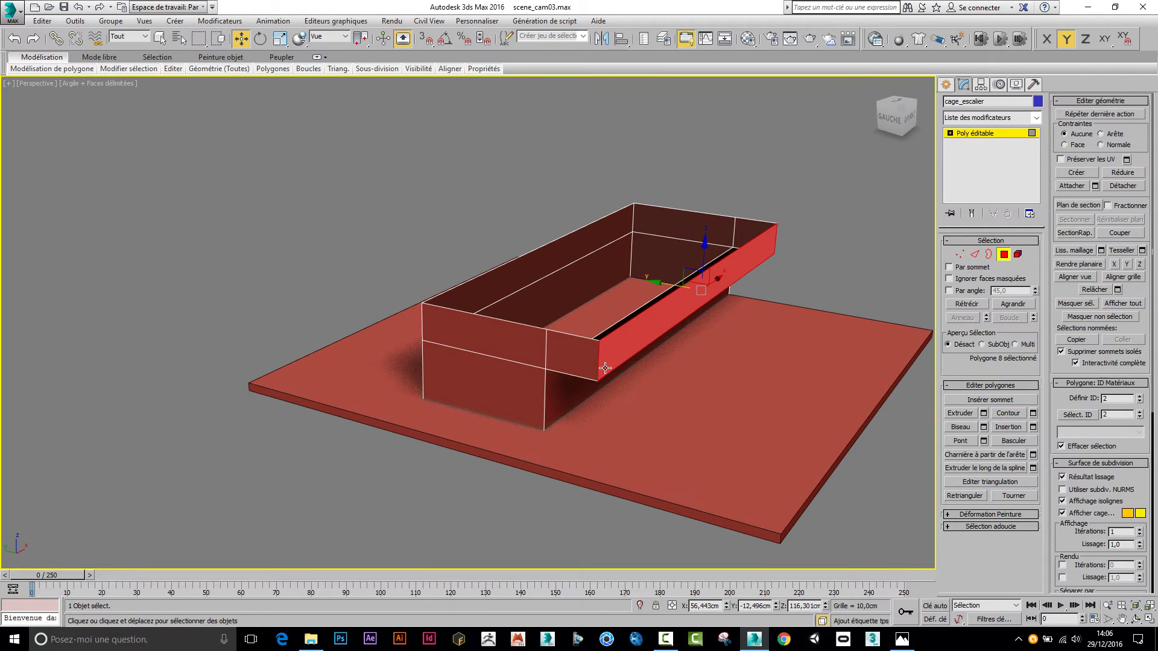
pyautogui.click(601, 381)
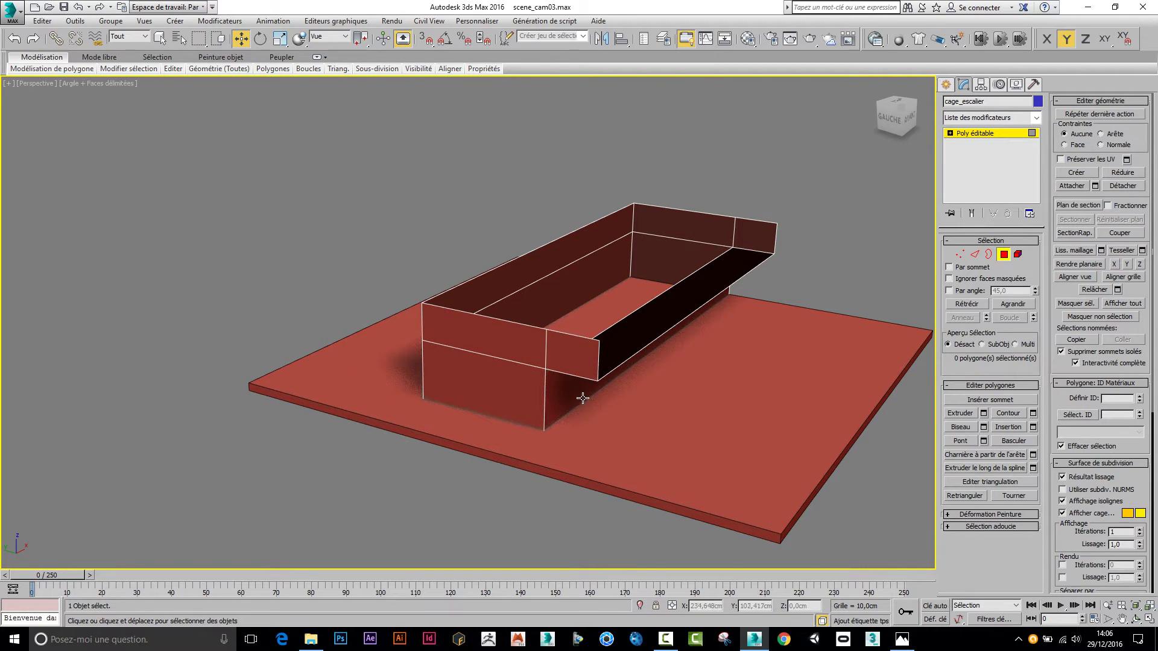
# Delete the two long side polygons on the side of the stairwell block opposite the overhang
pyautogui.keyDown('alt'); pyautogui.moveTo(584, 420); pyautogui.dragTo(678, 423, button='middle'); pyautogui.keyUp('alt')
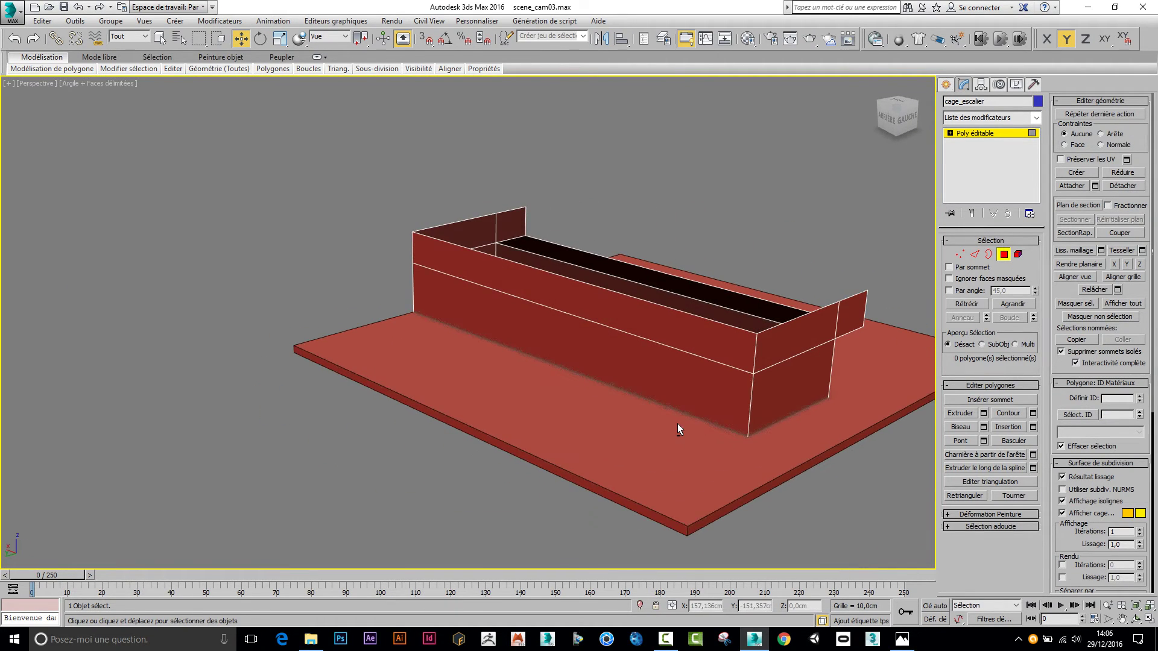
pyautogui.click(709, 336)
pyautogui.keyDown('ctrl'); pyautogui.click(693, 377); pyautogui.keyUp('ctrl')
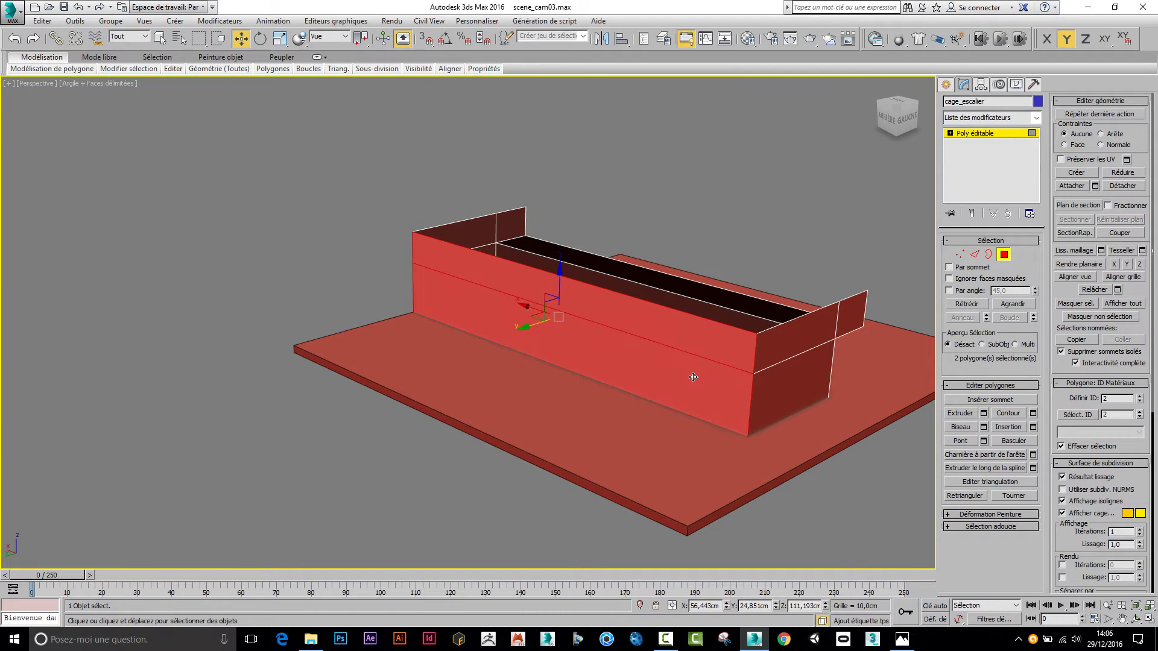
pyautogui.keyDown('alt'); pyautogui.moveTo(697, 393); pyautogui.dragTo(633, 421, button='middle'); pyautogui.keyUp('alt')
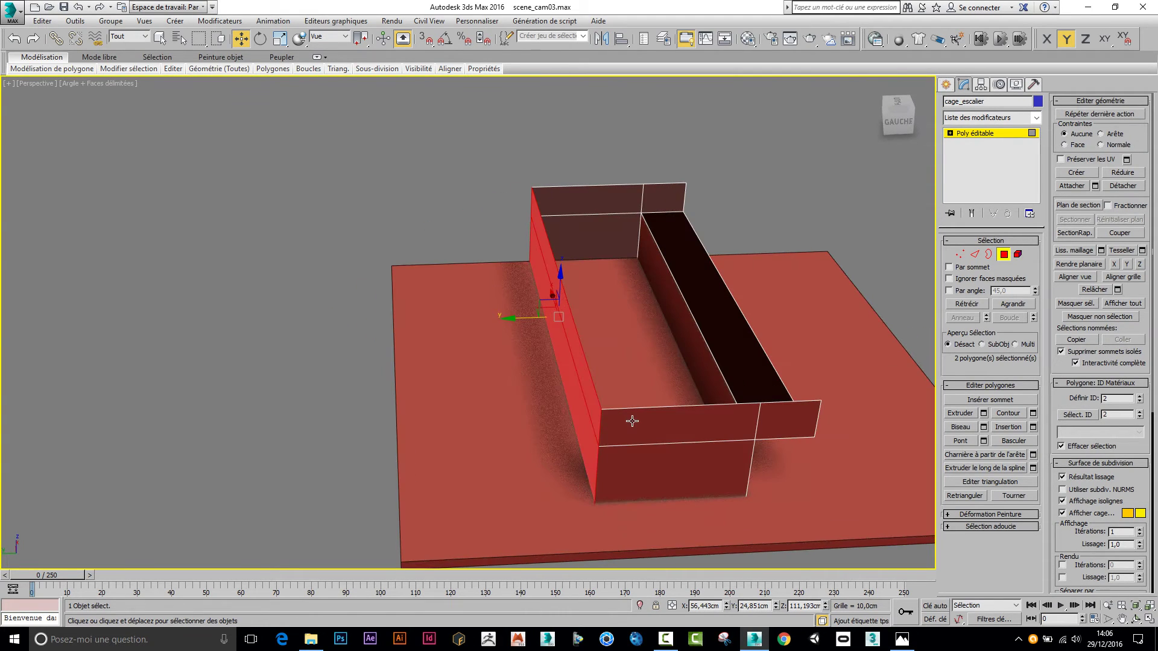
pyautogui.press('Delete')
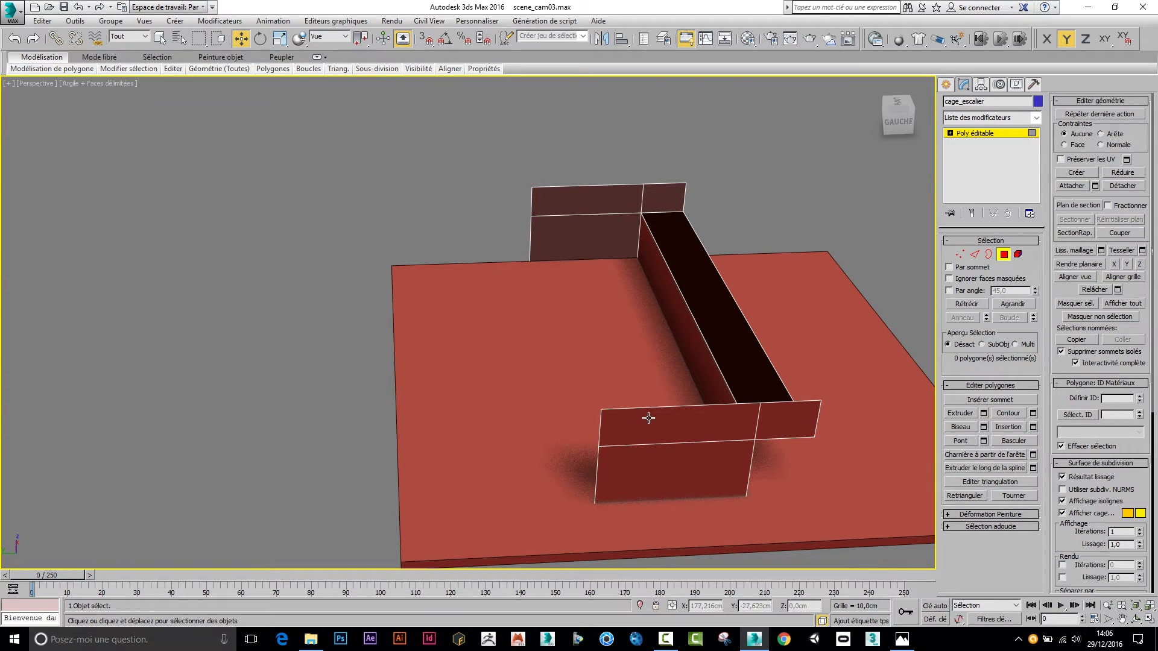
# Connect the ring of long edges across the overhang and the wall beneath it with 2 segments, pinched out towards both ends
pyautogui.keyDown('alt'); pyautogui.moveTo(663, 422); pyautogui.dragTo(565, 412, button='middle'); pyautogui.keyUp('alt')
pyautogui.scroll(5, 552, 372)
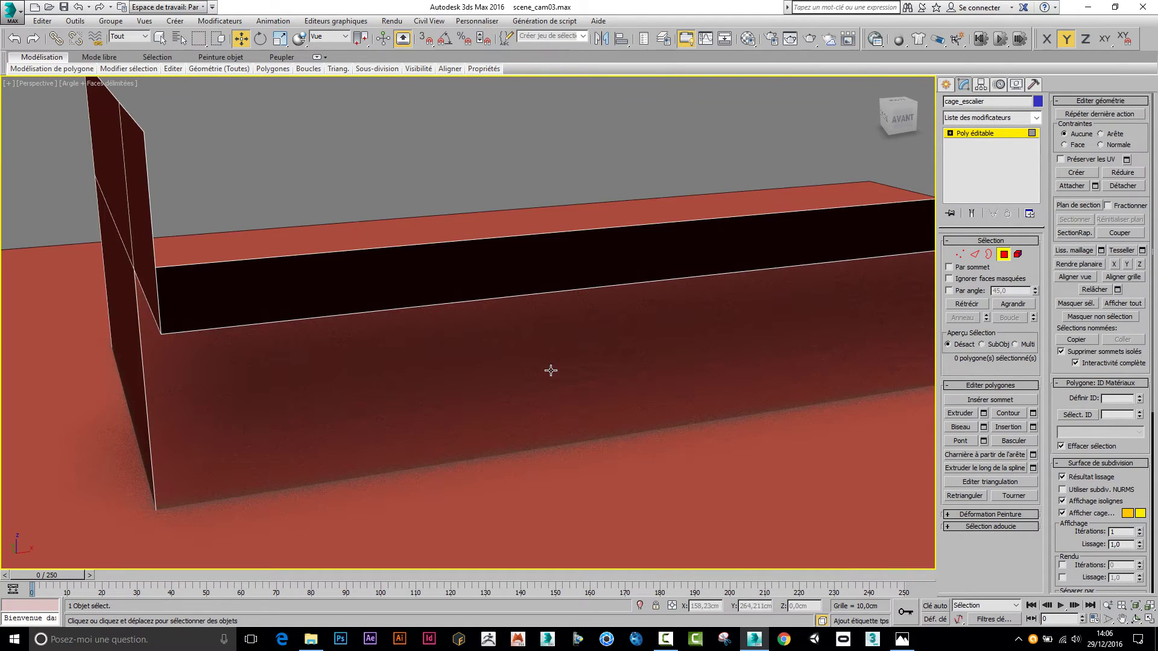
pyautogui.click(975, 255)
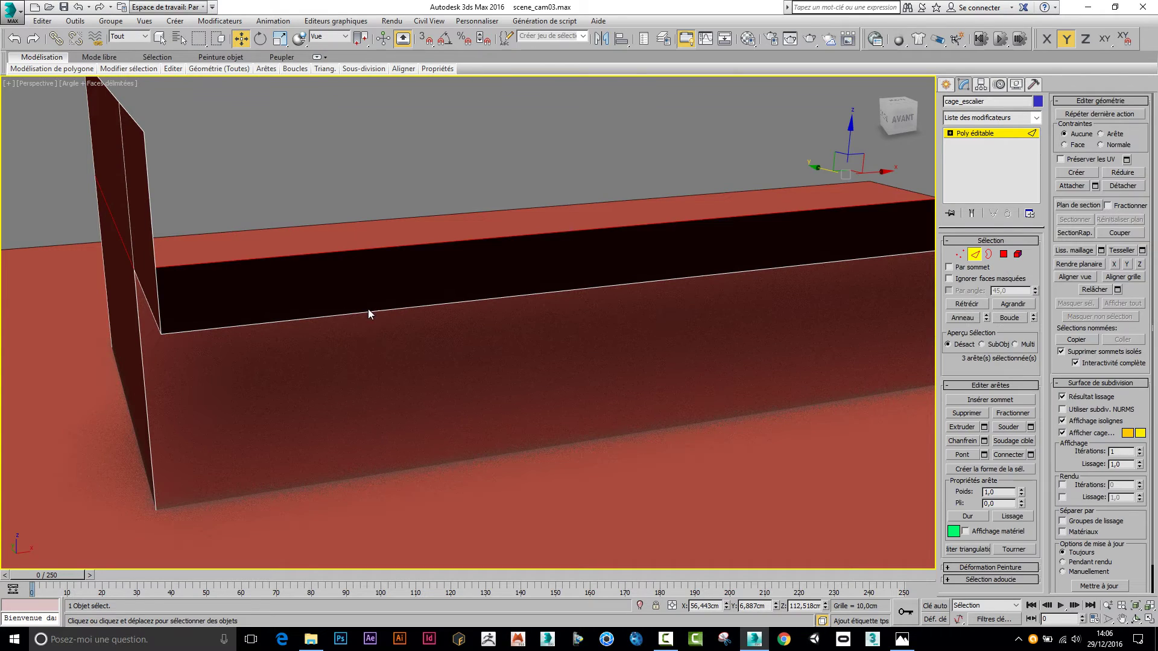
pyautogui.click(334, 318)
pyautogui.scroll(-10, 364, 331)
pyautogui.keyDown('alt'); pyautogui.moveTo(424, 364); pyautogui.dragTo(479, 377, button='middle'); pyautogui.keyUp('alt')
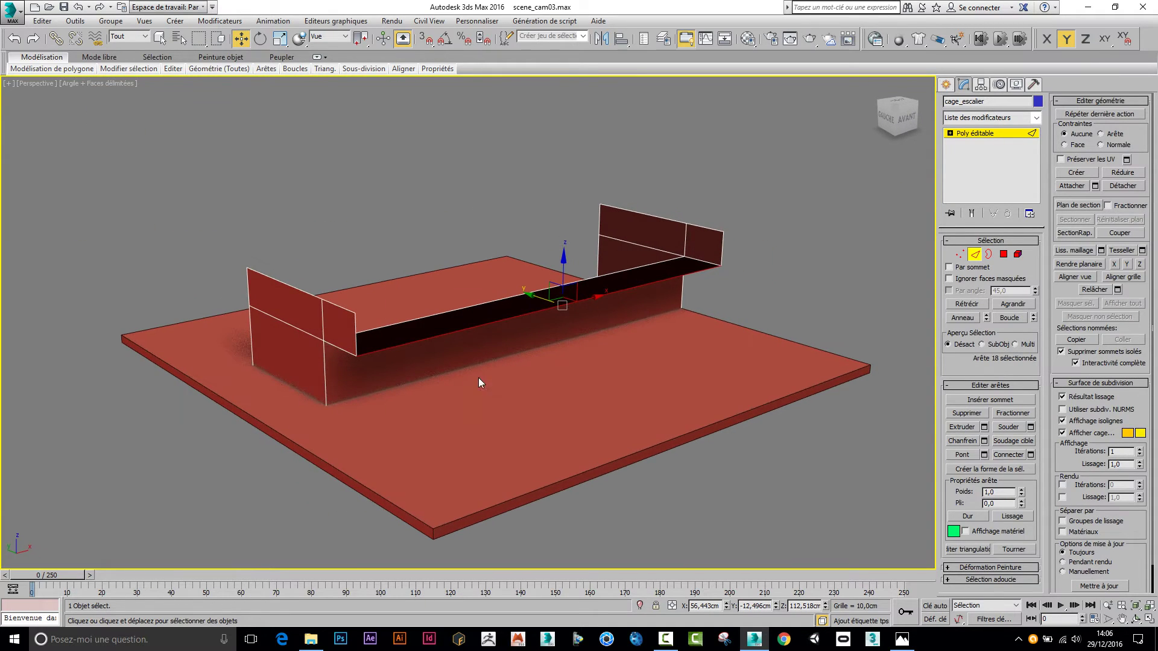
pyautogui.click(967, 318)
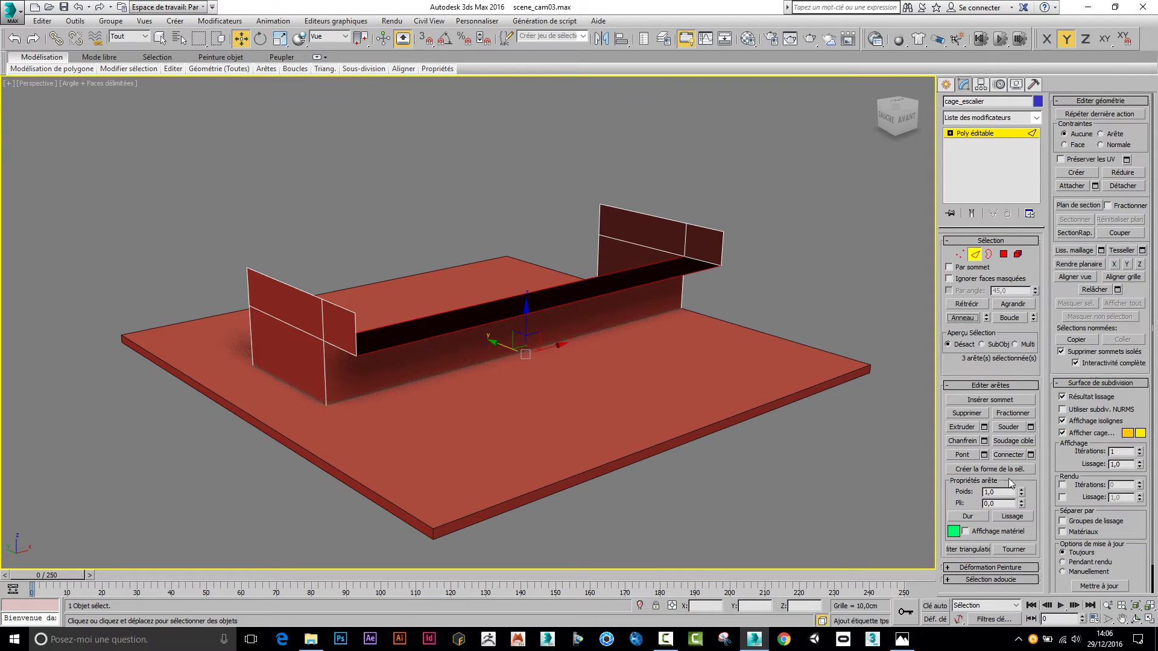
pyautogui.click(1030, 455)
pyautogui.keyDown('alt'); pyautogui.moveTo(704, 414); pyautogui.dragTo(645, 407, button='middle'); pyautogui.keyUp('alt')
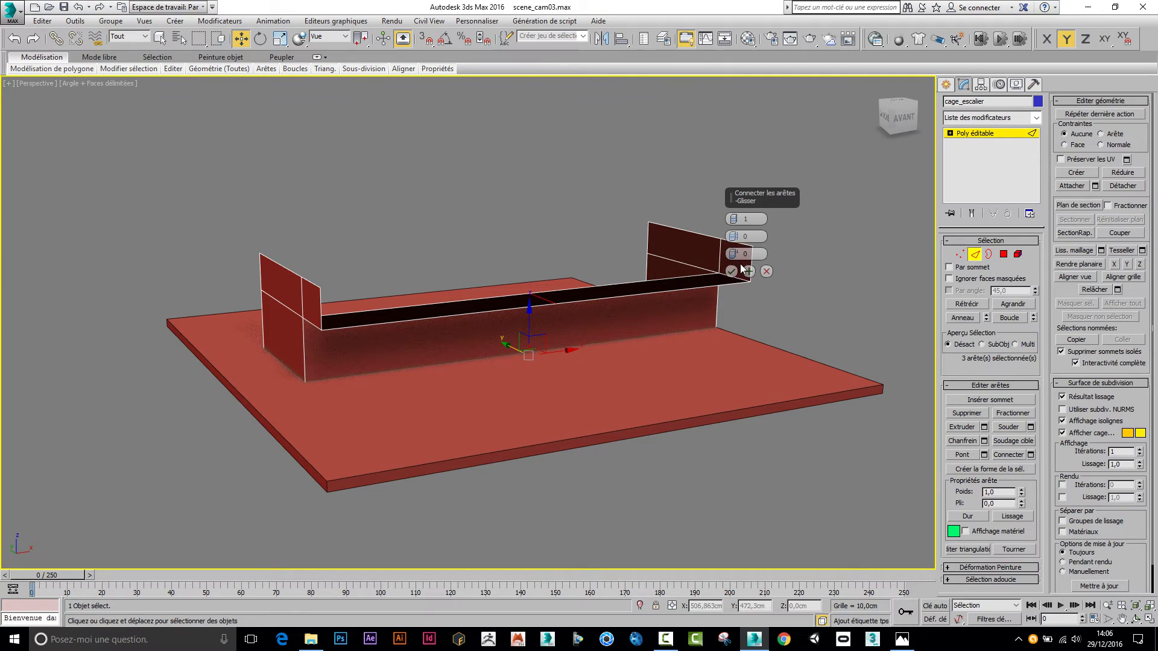
pyautogui.click(735, 218)
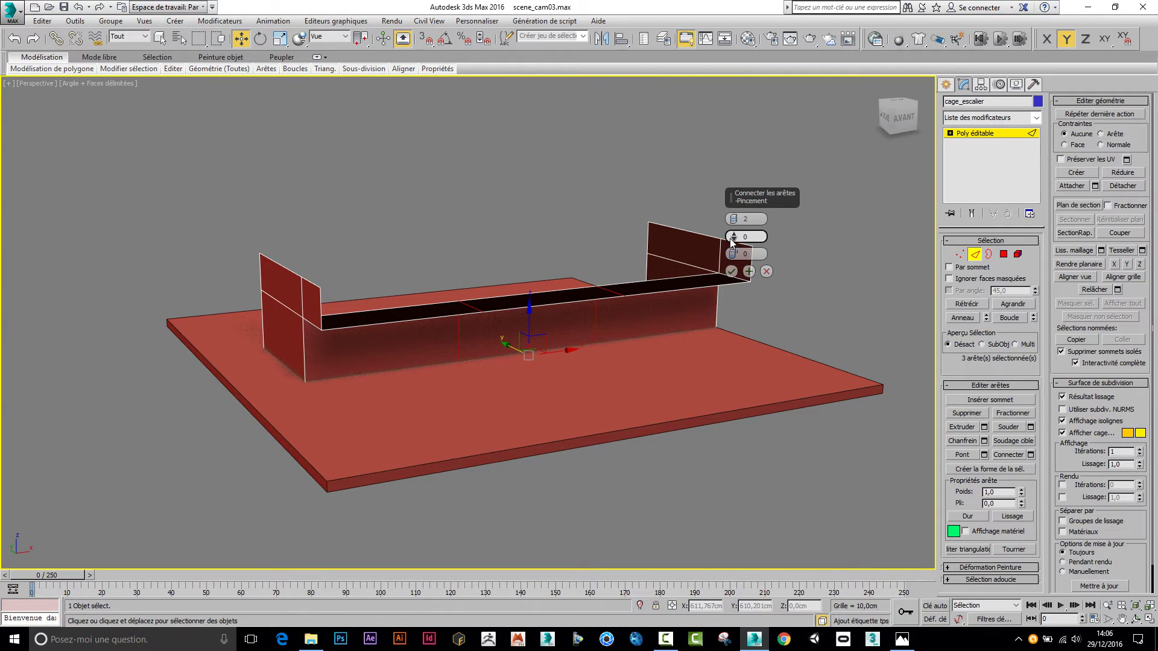
pyautogui.moveTo(729, 237); pyautogui.dragTo(726, 72)
pyautogui.moveTo(725, 77); pyautogui.dragTo(725, 68)
pyautogui.moveTo(725, 68); pyautogui.dragTo(724, 79)
pyautogui.click(732, 271)
# Delete the two end polygons of the long wall under the overhang
pyautogui.click(1003, 254)
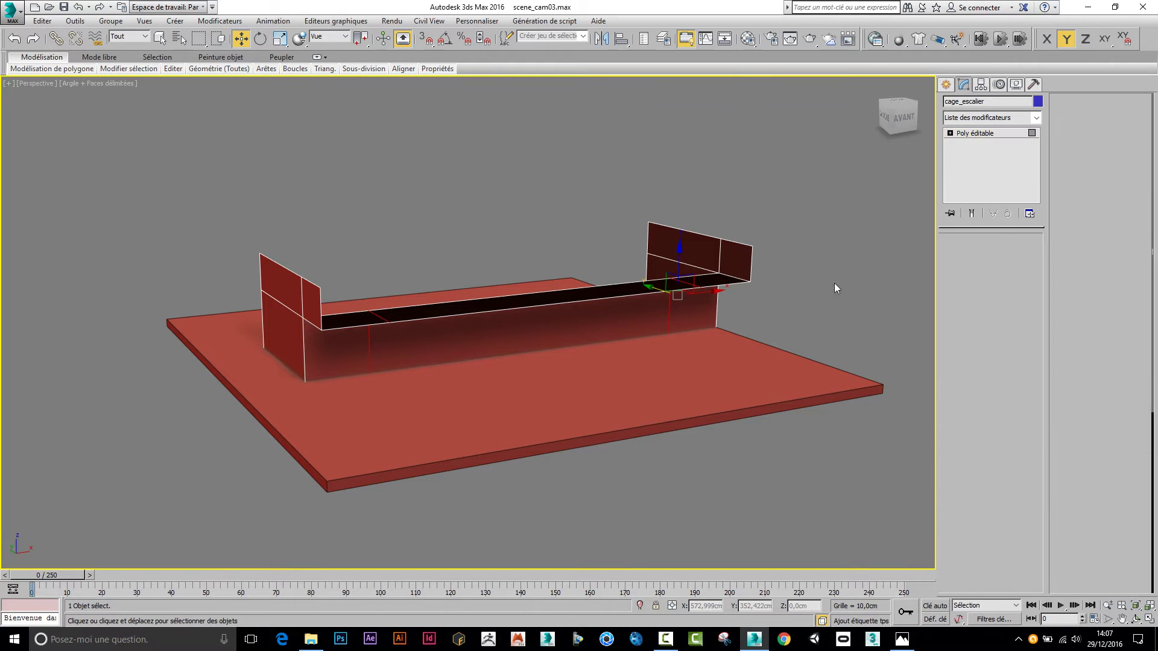
pyautogui.click(702, 309)
pyautogui.keyDown('ctrl'); pyautogui.click(352, 359); pyautogui.keyUp('ctrl')
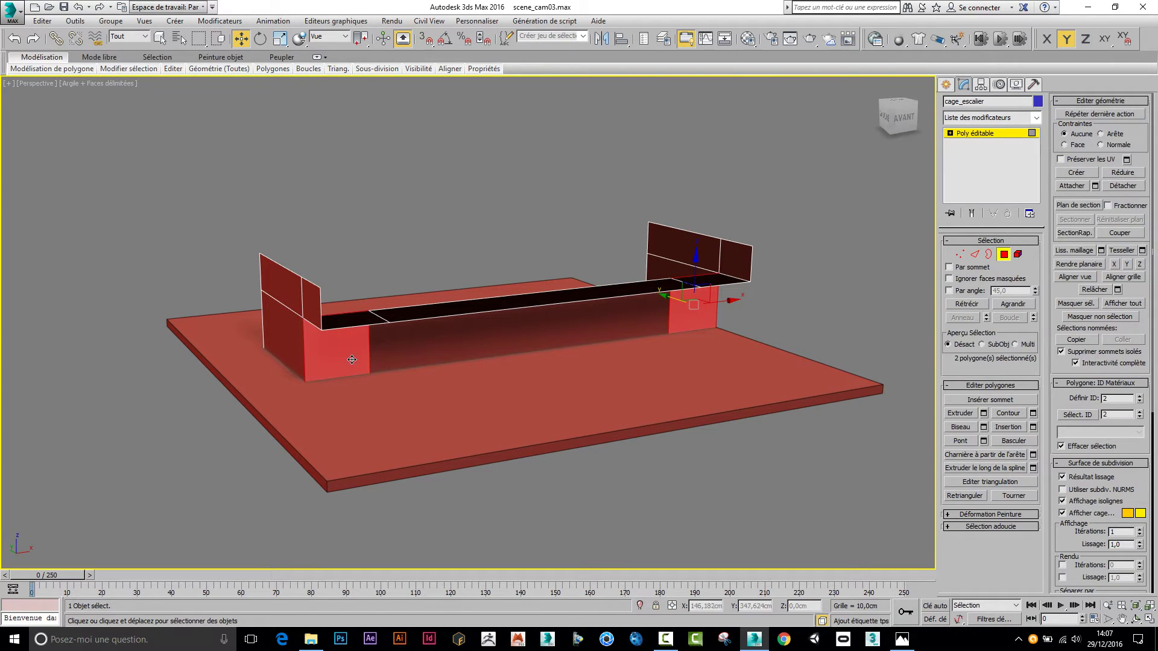
pyautogui.press('Delete')
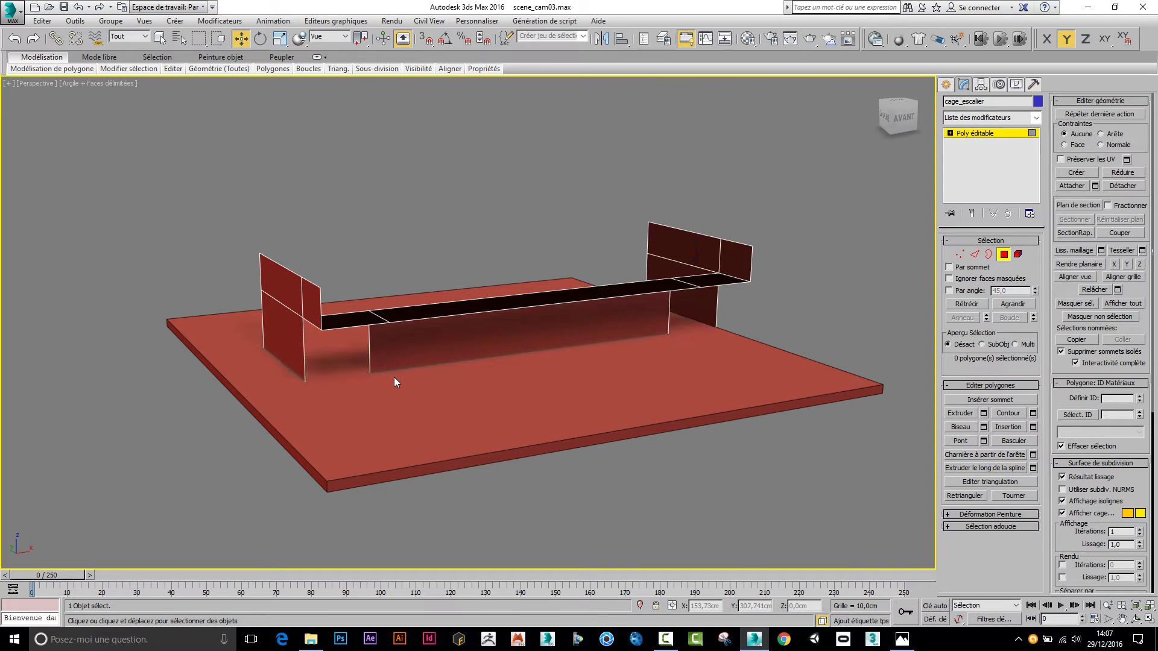
# Apply a Coque (Shell) modifier to cage_escalier with an outer amount of 0 cm
pyautogui.moveTo(443, 400)
pyautogui.keyDown('alt'); pyautogui.mouseDown(button='middle')
pyautogui.moveTo(386, 385)
pyautogui.moveTo(324, 381)
pyautogui.moveTo(321, 391)
pyautogui.moveTo(533, 410)
pyautogui.moveTo(451, 400)
pyautogui.mouseUp(button='middle'); pyautogui.keyUp('alt')
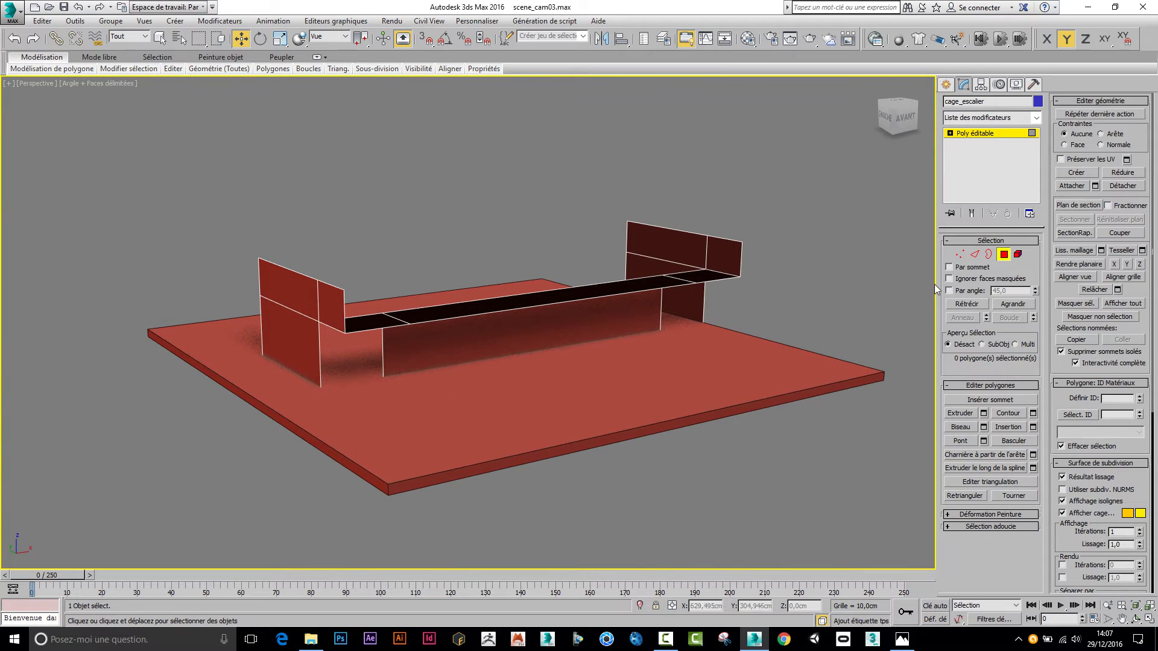
pyautogui.click(1003, 254)
pyautogui.click(1036, 118)
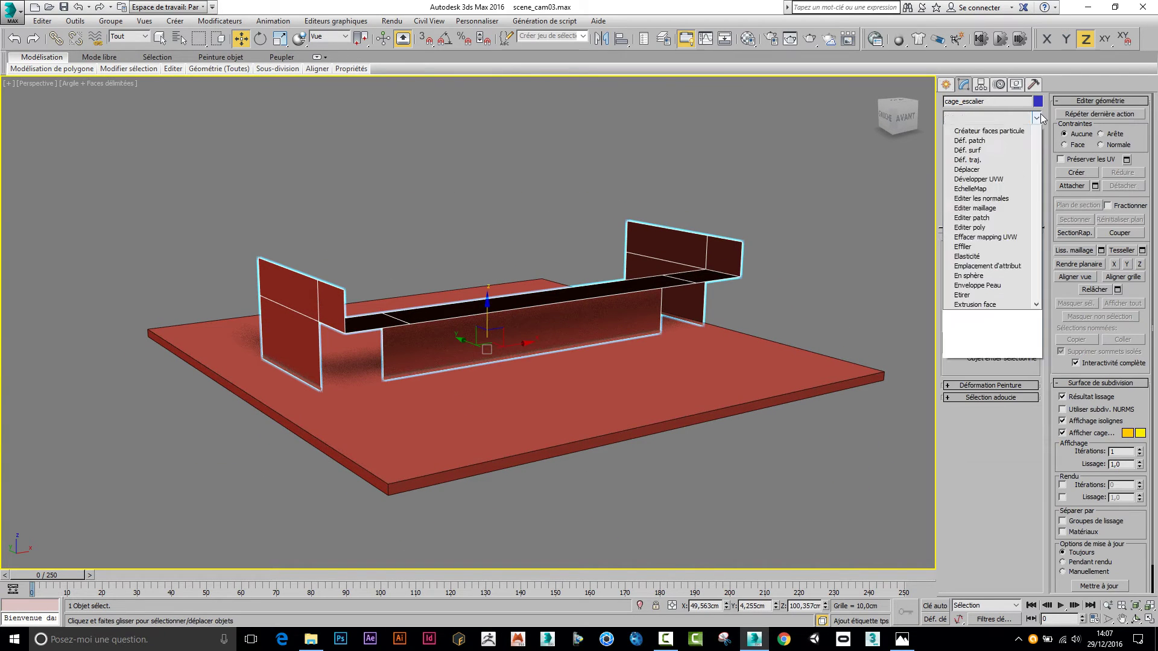
pyautogui.moveTo(1039, 160); pyautogui.dragTo(1036, 191)
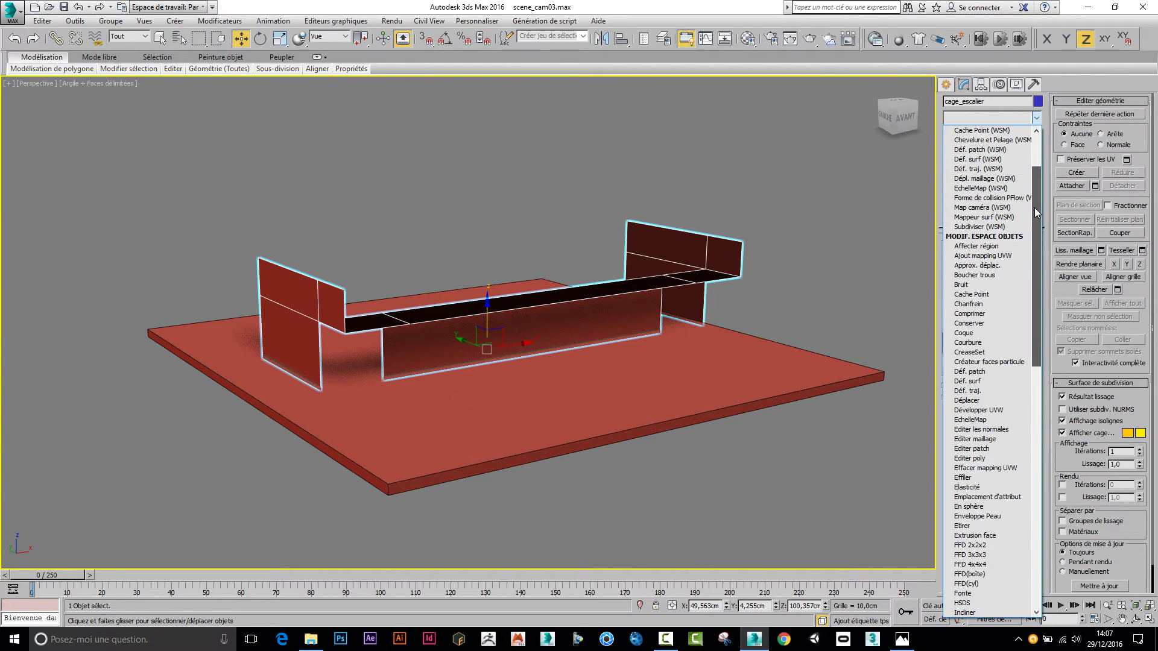
pyautogui.click(977, 334)
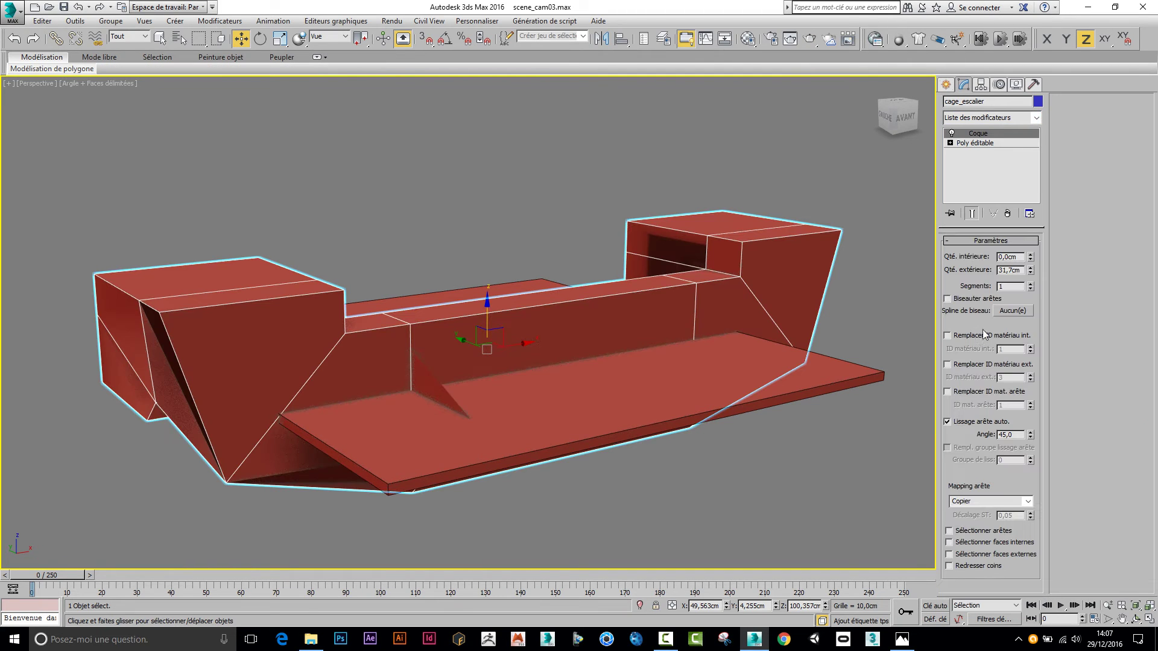
pyautogui.rightClick(1031, 270)
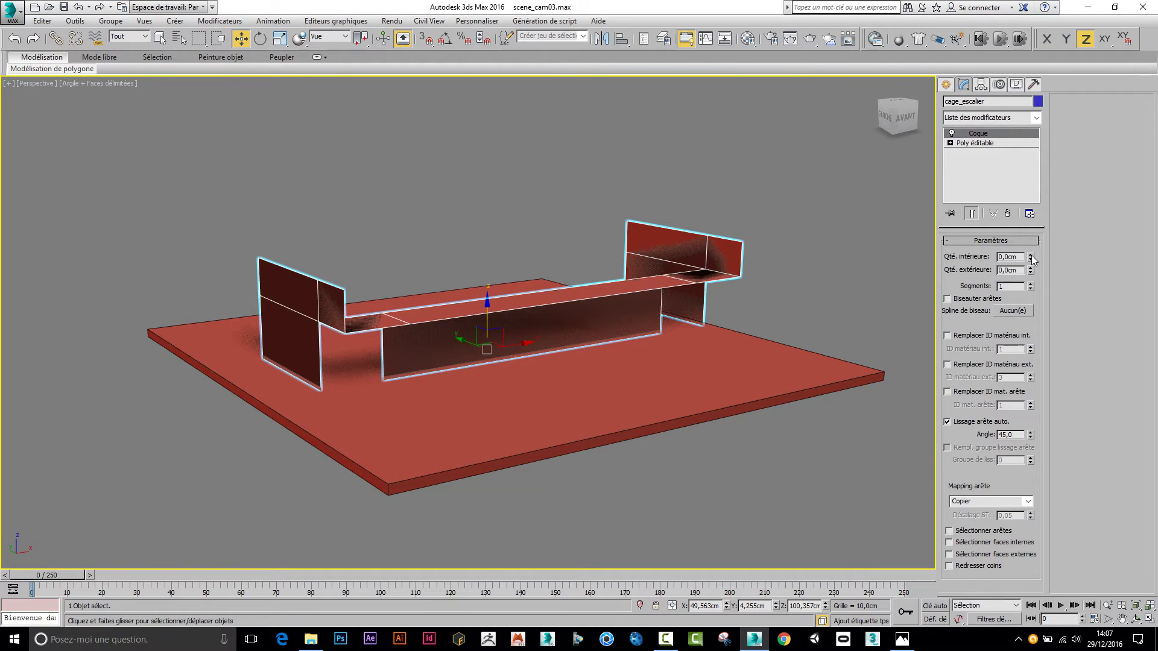
# Set the shell's inner amount to about 0.86 cm and check the wall thickness up close
pyautogui.moveTo(1031, 258); pyautogui.dragTo(1029, 204)
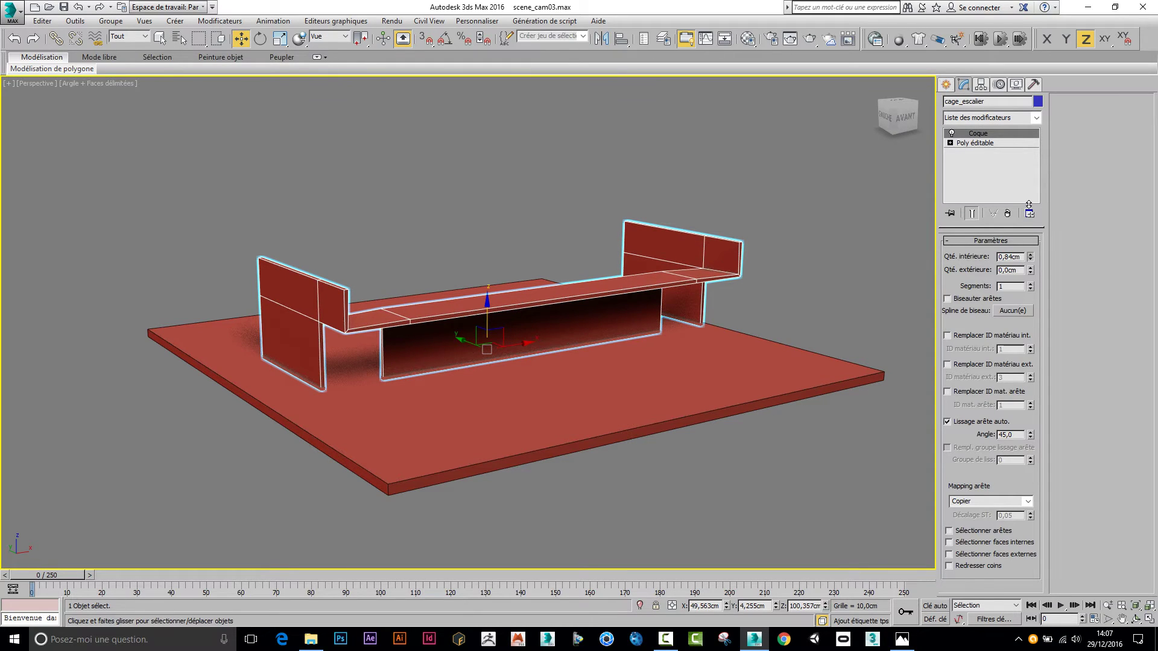
pyautogui.keyDown('alt'); pyautogui.moveTo(556, 369); pyautogui.dragTo(608, 362, button='middle'); pyautogui.keyUp('alt')
pyautogui.scroll(5, 506, 341)
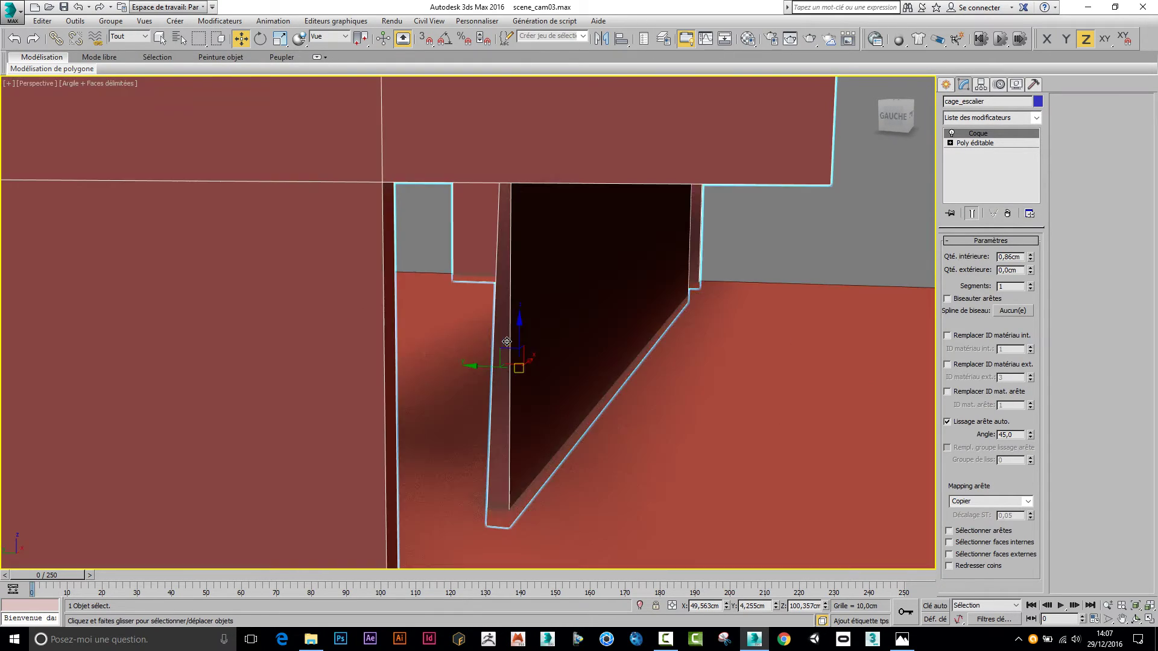
pyautogui.keyDown('alt'); pyautogui.moveTo(508, 348); pyautogui.dragTo(495, 370, button='middle'); pyautogui.keyUp('alt')
pyautogui.scroll(-5, 498, 368)
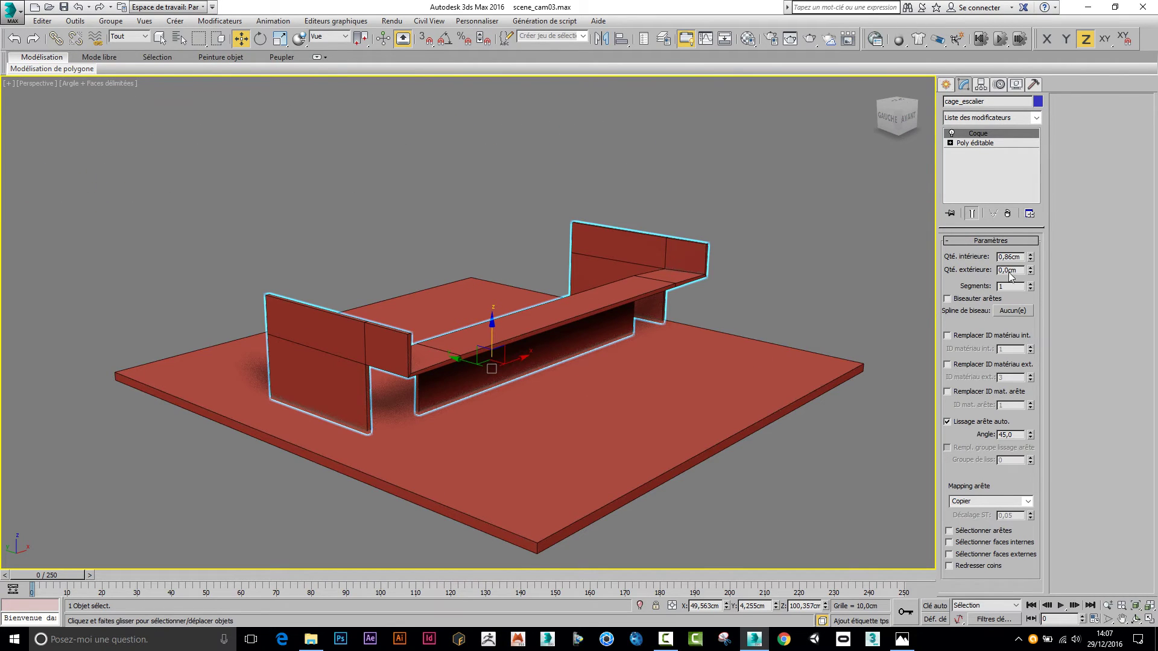
# Try thickening outwards instead: reset the inner amount to 0 cm and set the outer amount to about 0.78 cm
pyautogui.rightClick(1031, 259)
pyautogui.moveTo(1031, 272); pyautogui.dragTo(1014, 221)
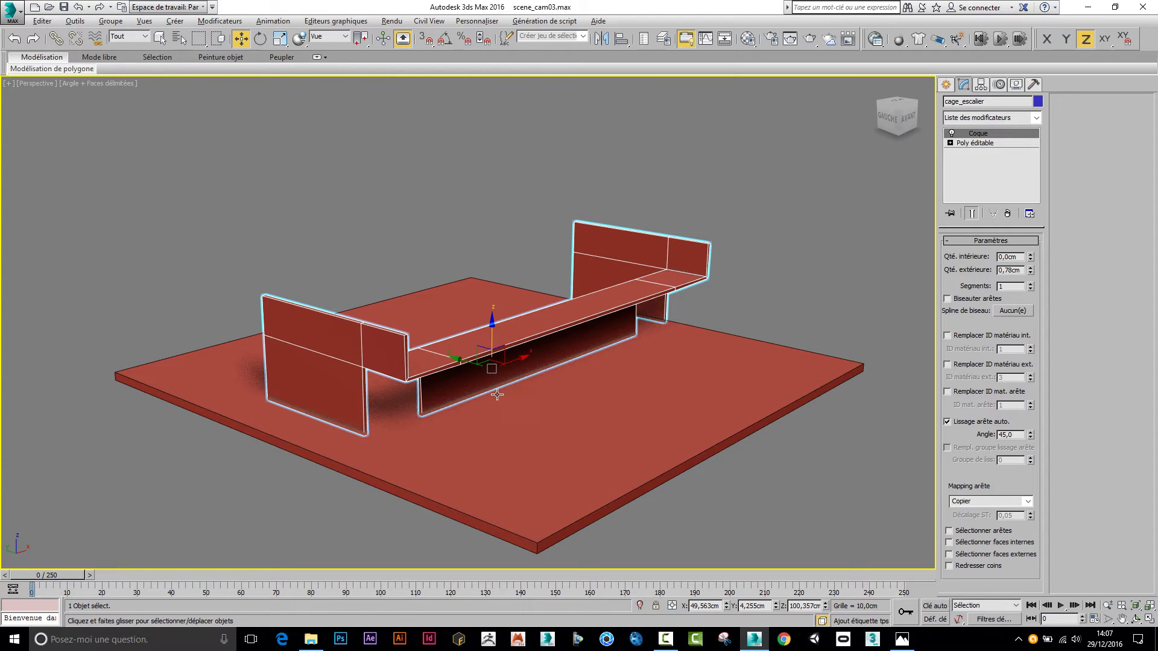
pyautogui.keyDown('alt'); pyautogui.moveTo(496, 395); pyautogui.dragTo(454, 393, button='middle'); pyautogui.keyUp('alt')
pyautogui.scroll(5, 272, 348)
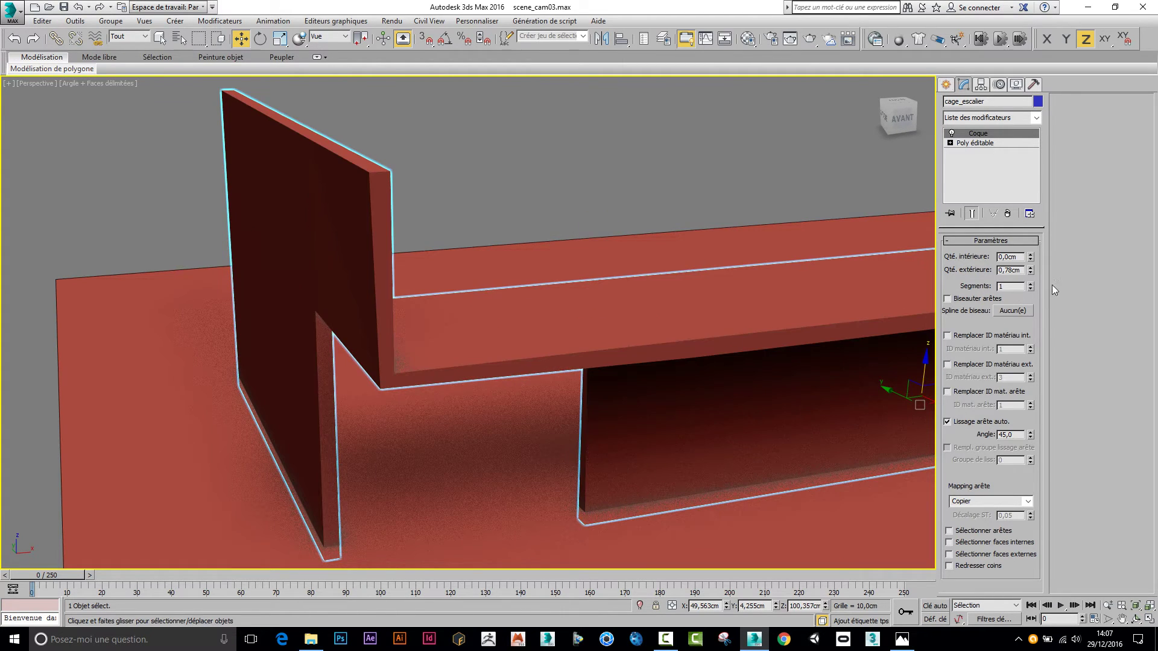
# Reset the shell's outer amount to 0 cm and set its inner amount to about 0.49 cm
pyautogui.rightClick(1031, 272)
pyautogui.moveTo(1030, 258); pyautogui.dragTo(1033, 226)
pyautogui.scroll(-5, 590, 412)
pyautogui.keyDown('alt'); pyautogui.moveTo(589, 412); pyautogui.dragTo(815, 442, button='middle'); pyautogui.keyUp('alt')
pyautogui.scroll(-3, 815, 442)
pyautogui.scroll(3, 465, 396)
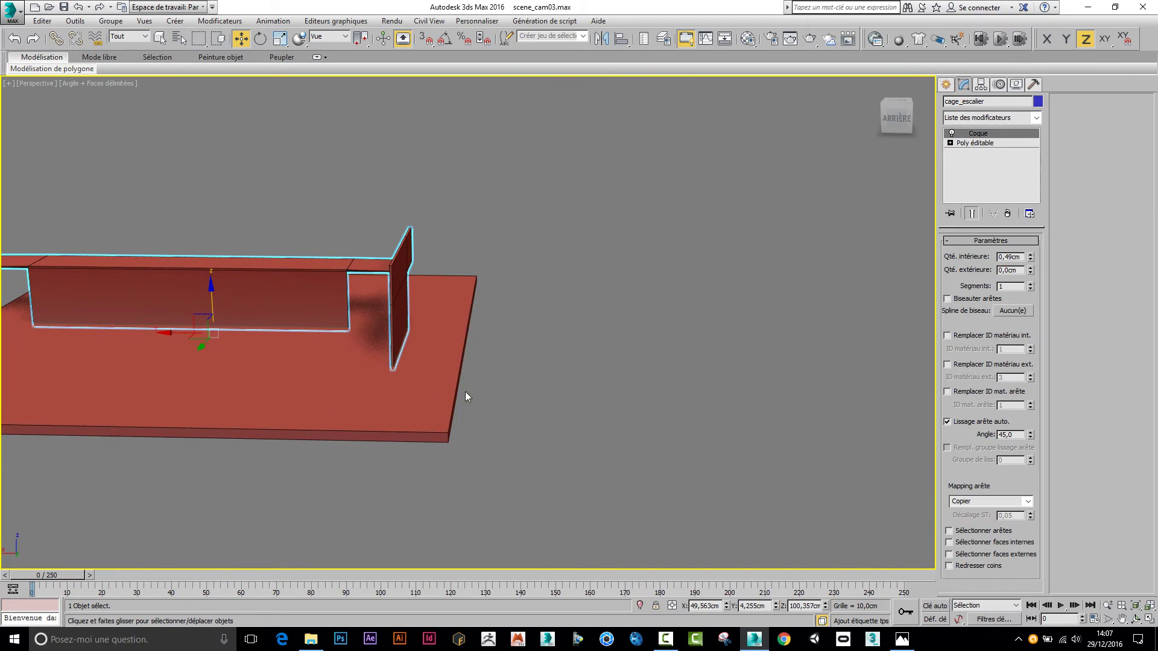
# Inspect the thickened stairwell on the floor slab, selecting the slab and reselecting cage_escalier
pyautogui.click(705, 269)
pyautogui.scroll(-5, 608, 352)
pyautogui.keyDown('alt'); pyautogui.moveTo(659, 403); pyautogui.dragTo(540, 405, button='middle'); pyautogui.keyUp('alt')
pyautogui.scroll(5, 622, 426)
pyautogui.click(588, 434)
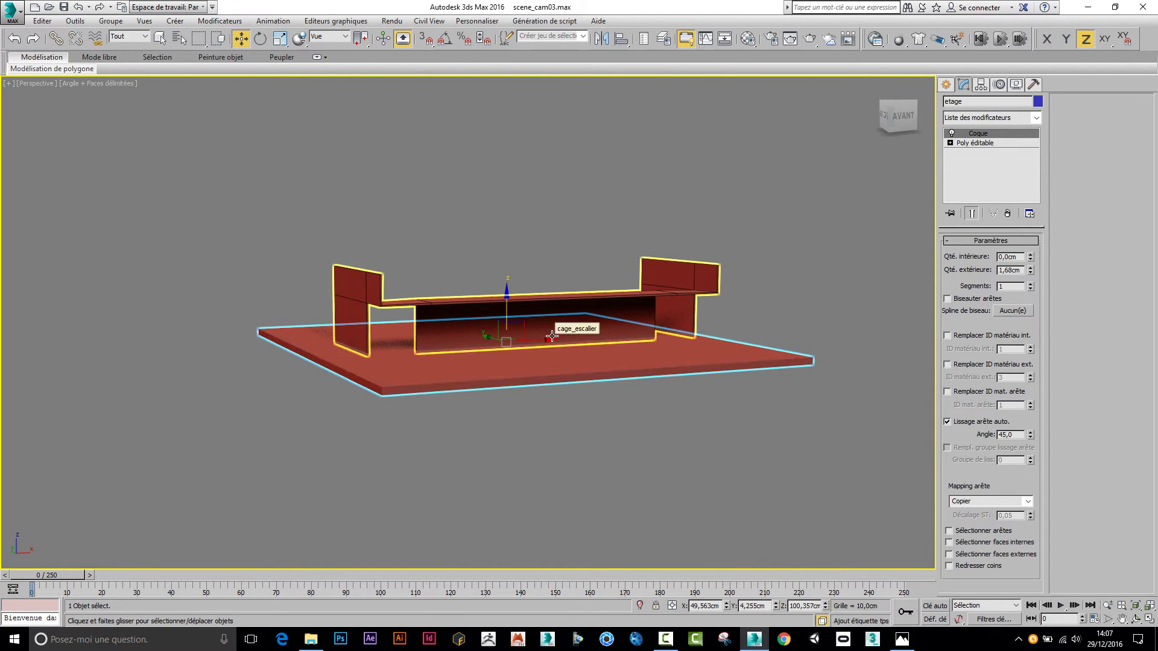
pyautogui.scroll(2, 552, 337)
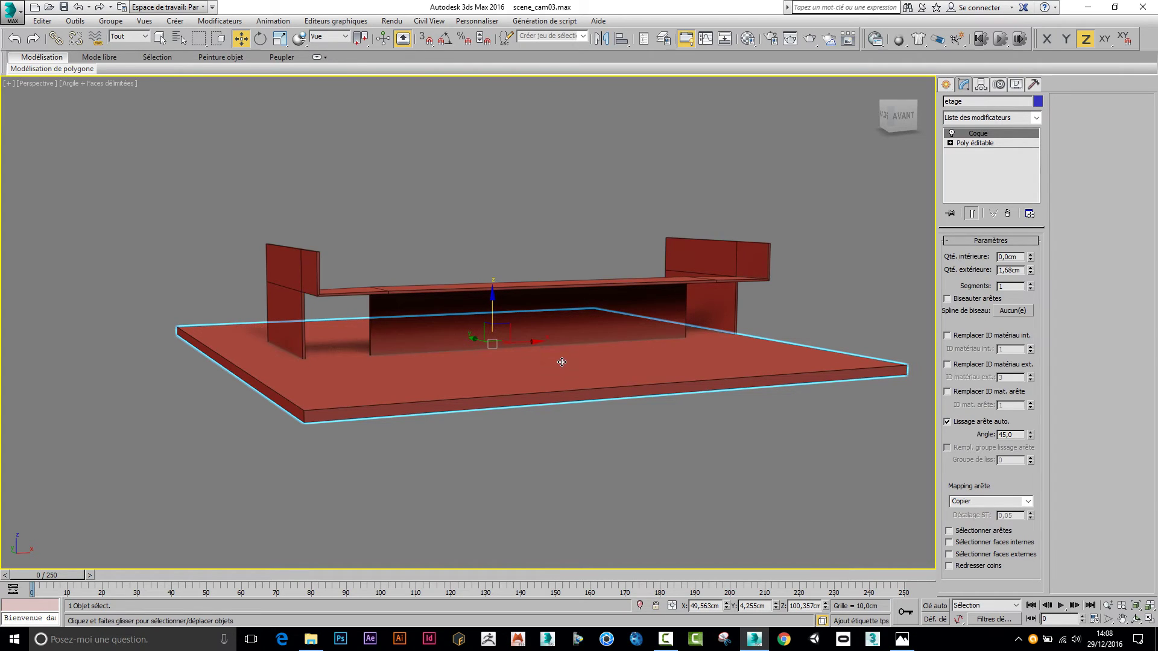
pyautogui.moveTo(545, 369); pyautogui.dragTo(521, 388, button='middle')
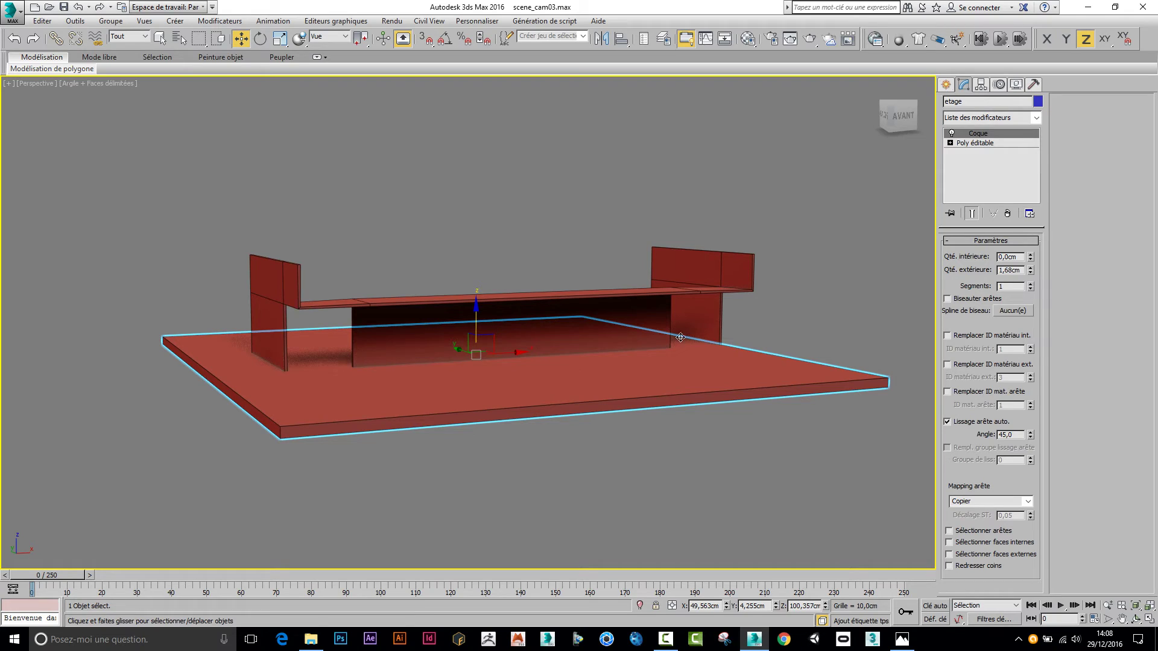
pyautogui.click(669, 315)
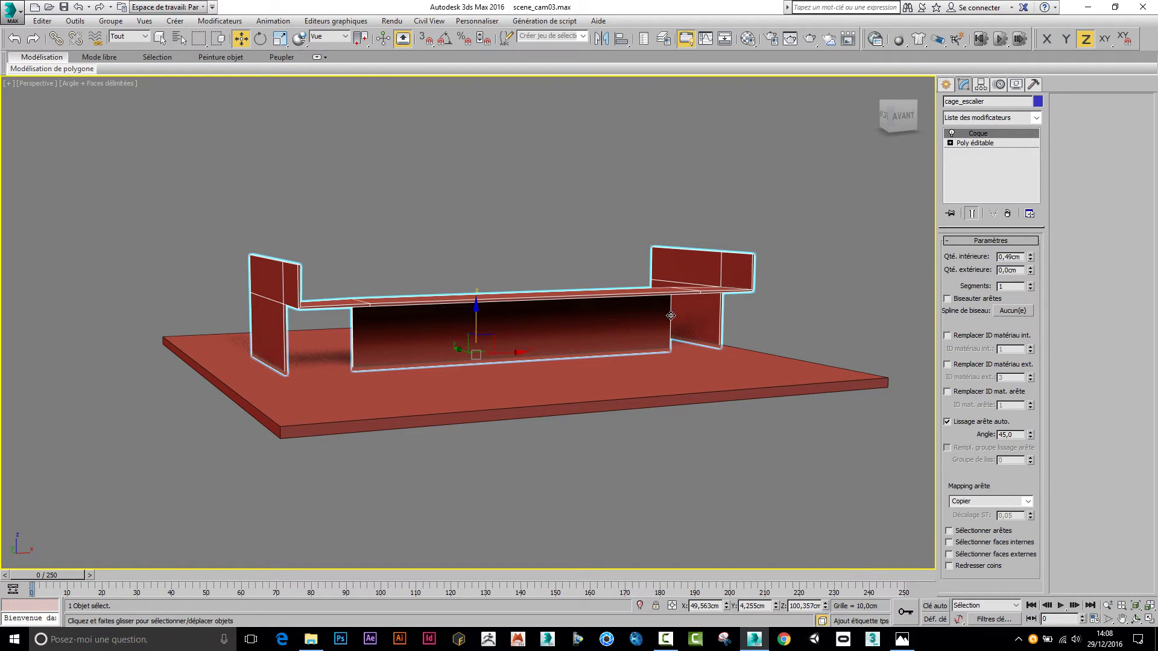
# Turn off automatic edge smoothing on the stairwell's shell and check its shading from several sides
pyautogui.click(947, 421)
pyautogui.click(948, 421)
pyautogui.click(947, 421)
pyautogui.keyDown('alt'); pyautogui.moveTo(608, 416); pyautogui.dragTo(656, 421, button='middle'); pyautogui.keyUp('alt')
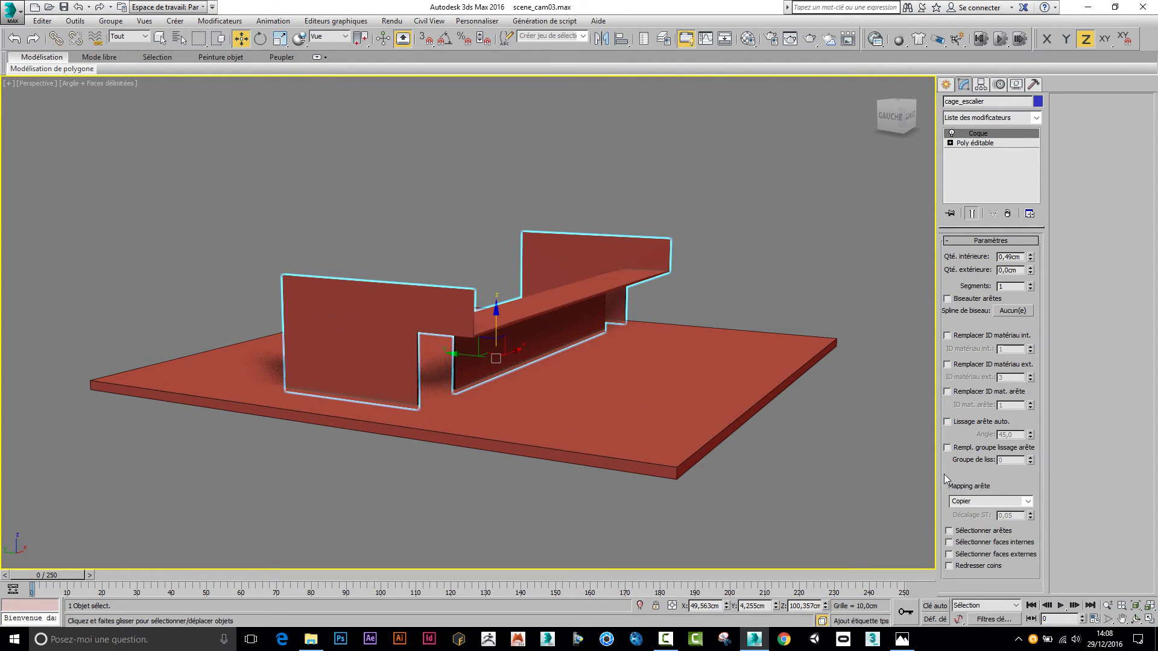
pyautogui.keyDown('alt'); pyautogui.moveTo(842, 413); pyautogui.dragTo(621, 396, button='middle'); pyautogui.keyUp('alt')
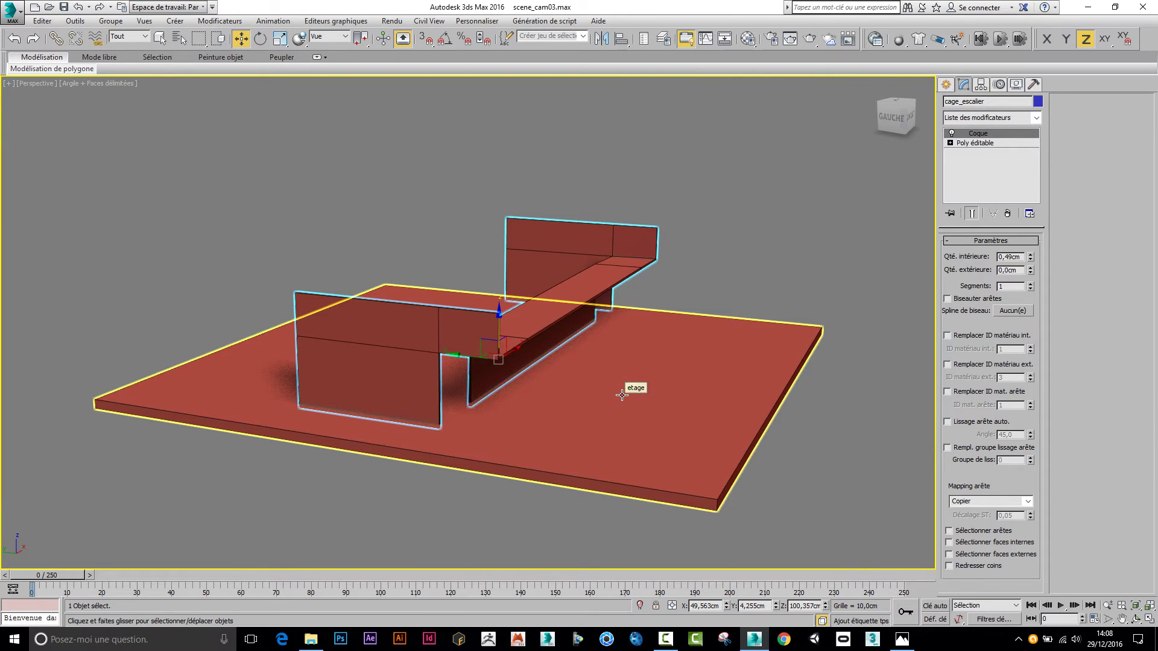
# Clone the floor slab etage as an independent copy named cloisons
pyautogui.click(776, 478)
pyautogui.click(742, 465)
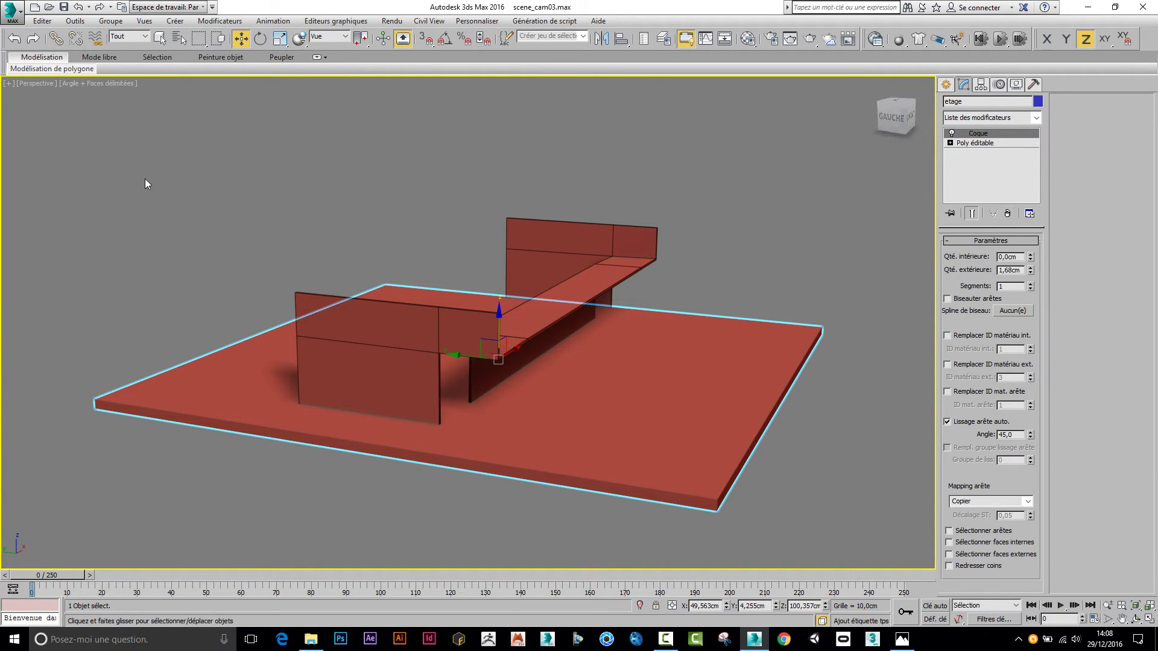
pyautogui.click(47, 24)
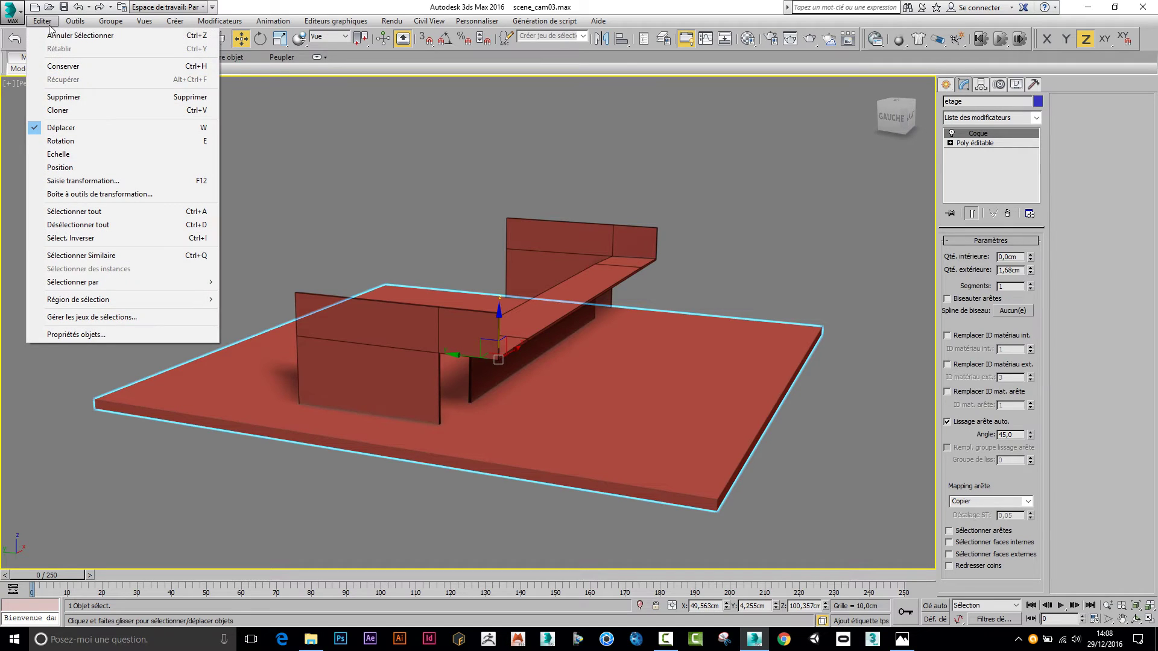
pyautogui.click(71, 112)
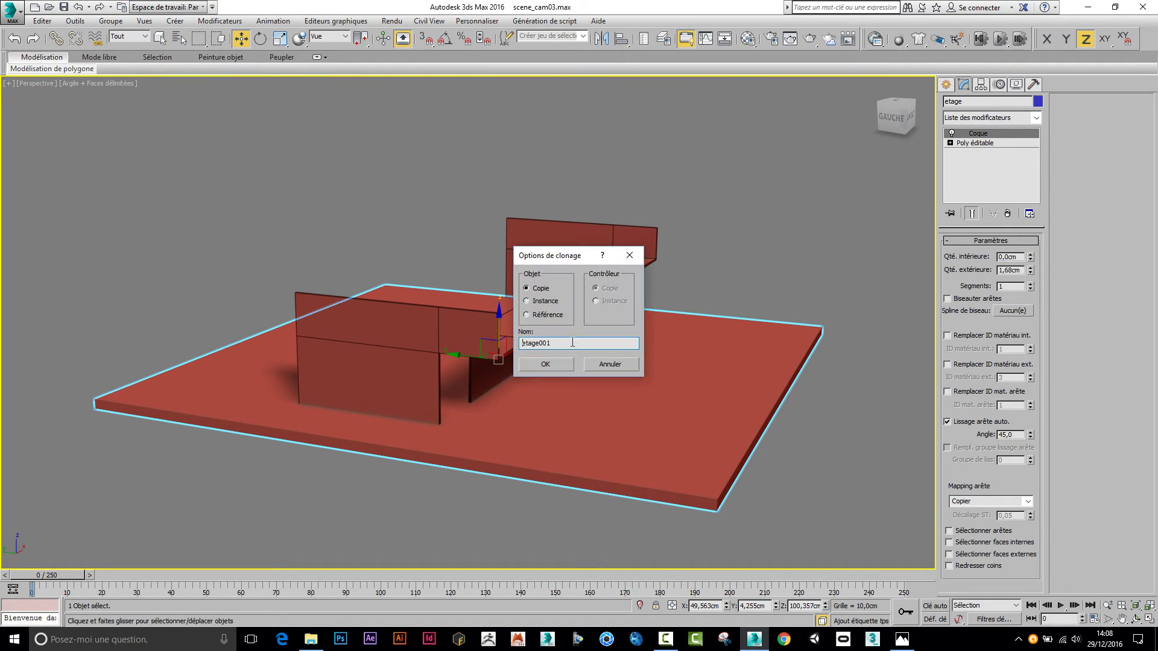
pyautogui.moveTo(572, 341); pyautogui.dragTo(474, 340)
pyautogui.write('cloisons')
pyautogui.click(550, 364)
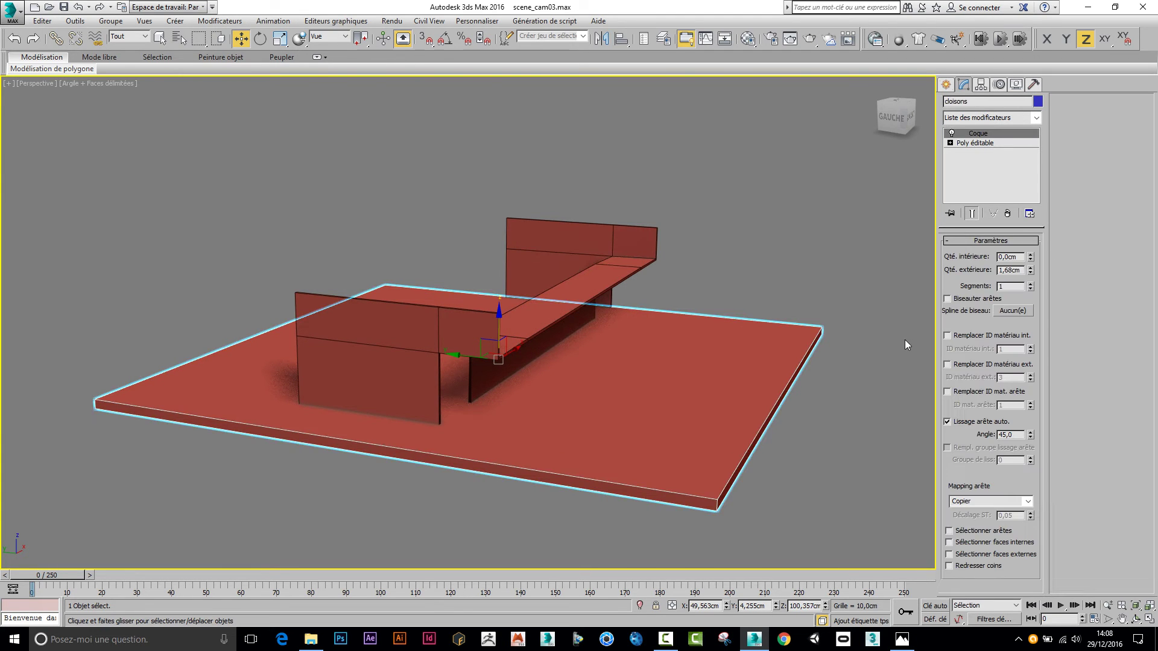
# Rotate the cloisons panel by -90° about the X axis with angle snap on, standing it upright
pyautogui.rightClick(552, 409)
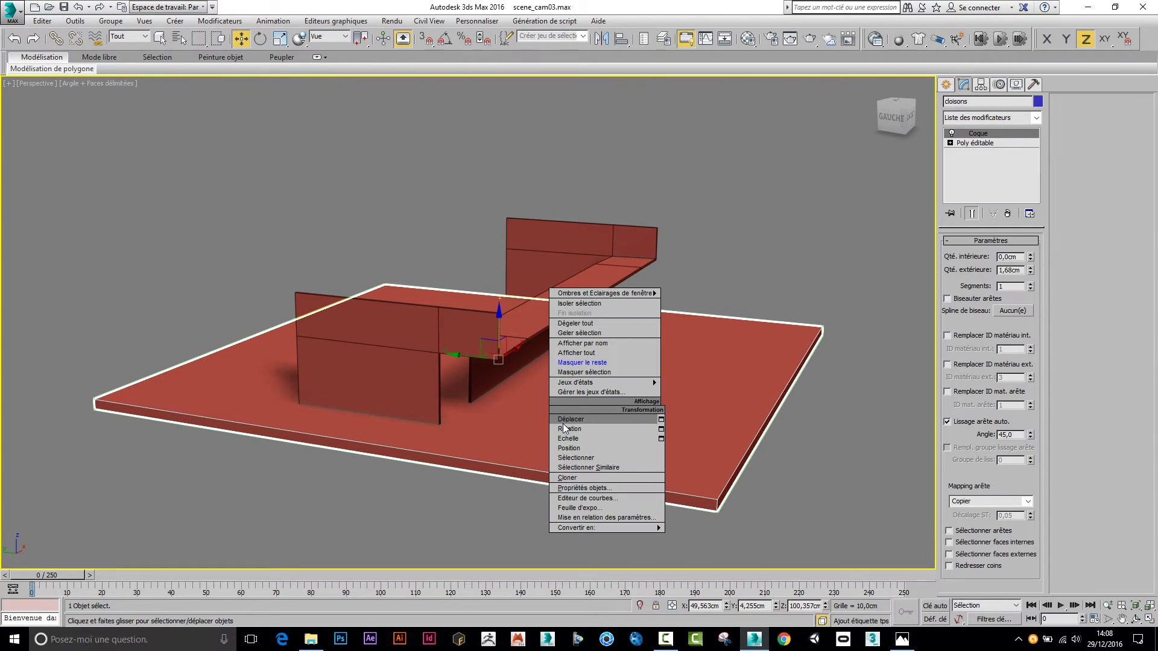
pyautogui.click(566, 431)
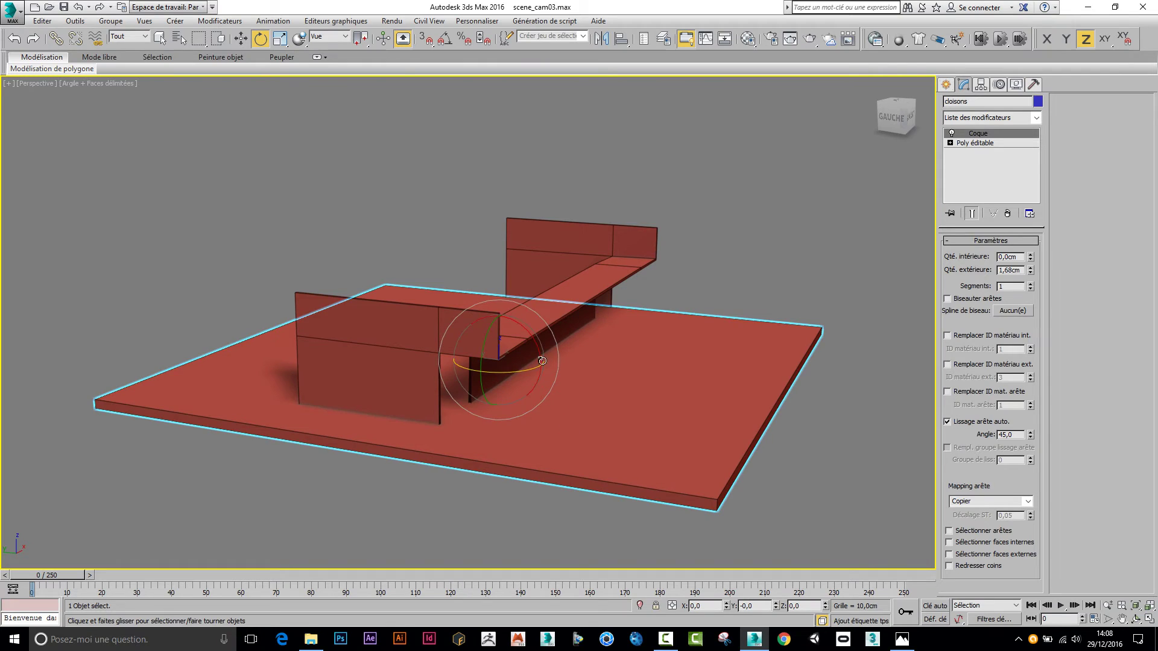
pyautogui.click(445, 38)
pyautogui.moveTo(536, 346); pyautogui.dragTo(531, 292)
# Move the upright cloisons panel along Y towards the landing's outer edge, to about -13.64 cm
pyautogui.rightClick(642, 330)
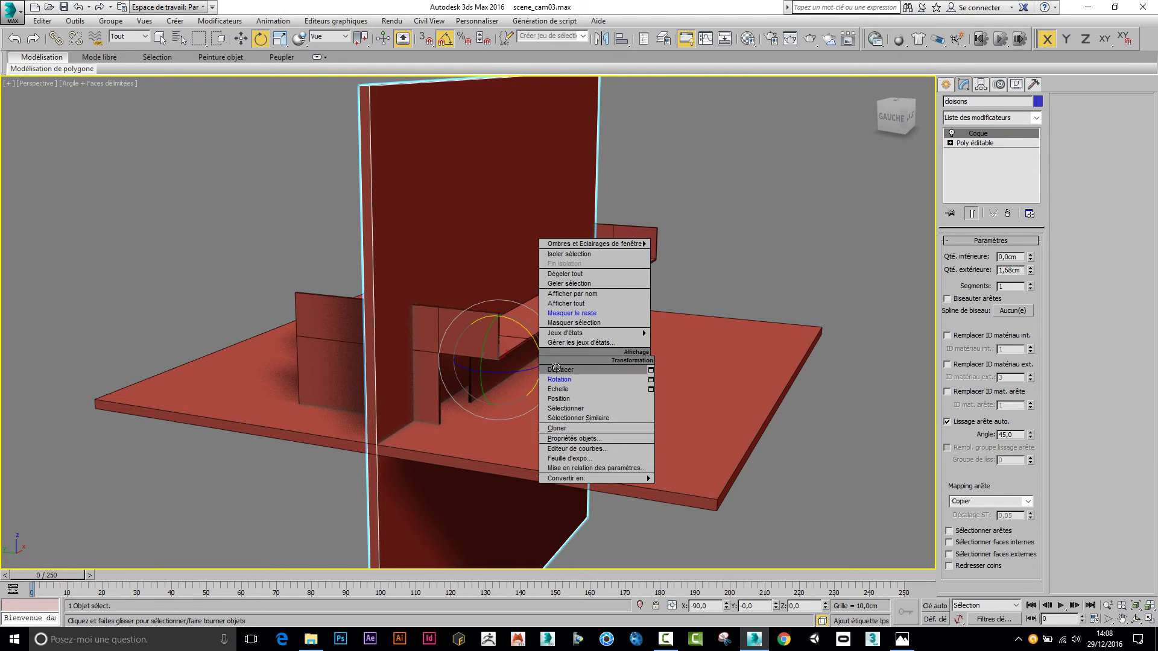
pyautogui.click(603, 345)
pyautogui.moveTo(466, 357); pyautogui.dragTo(555, 375)
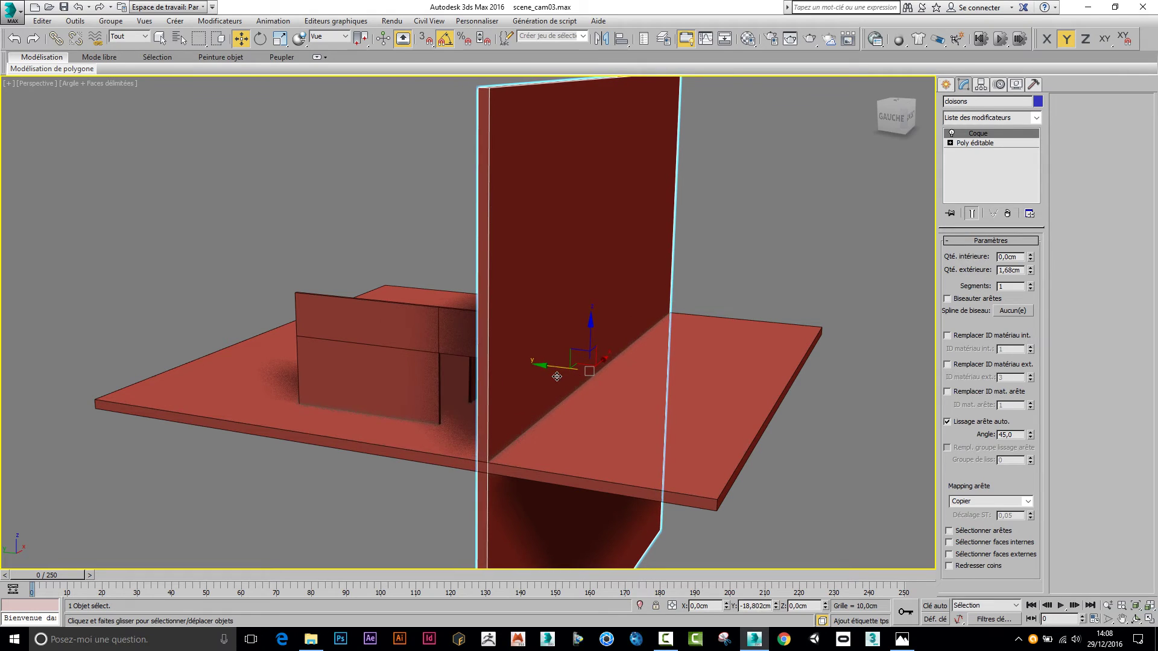
pyautogui.moveTo(555, 375)
pyautogui.keyDown('alt'); pyautogui.mouseDown(button='middle')
pyautogui.moveTo(551, 413)
pyautogui.moveTo(551, 377)
pyautogui.mouseUp(button='middle'); pyautogui.keyUp('alt')
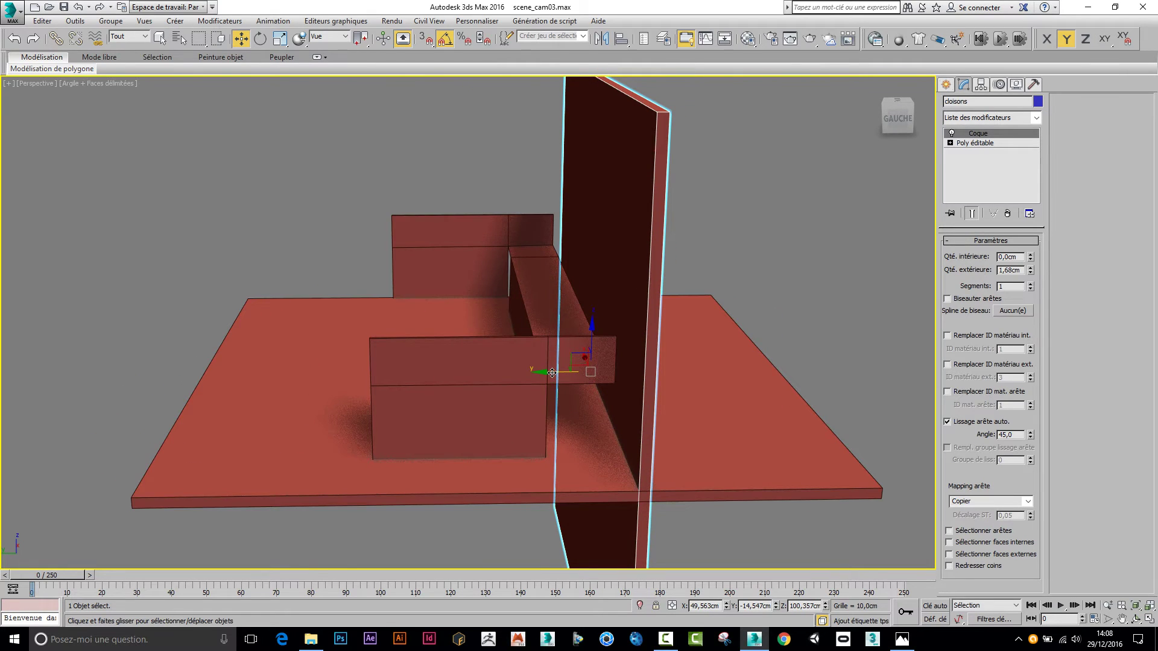
pyautogui.moveTo(552, 374); pyautogui.dragTo(547, 375)
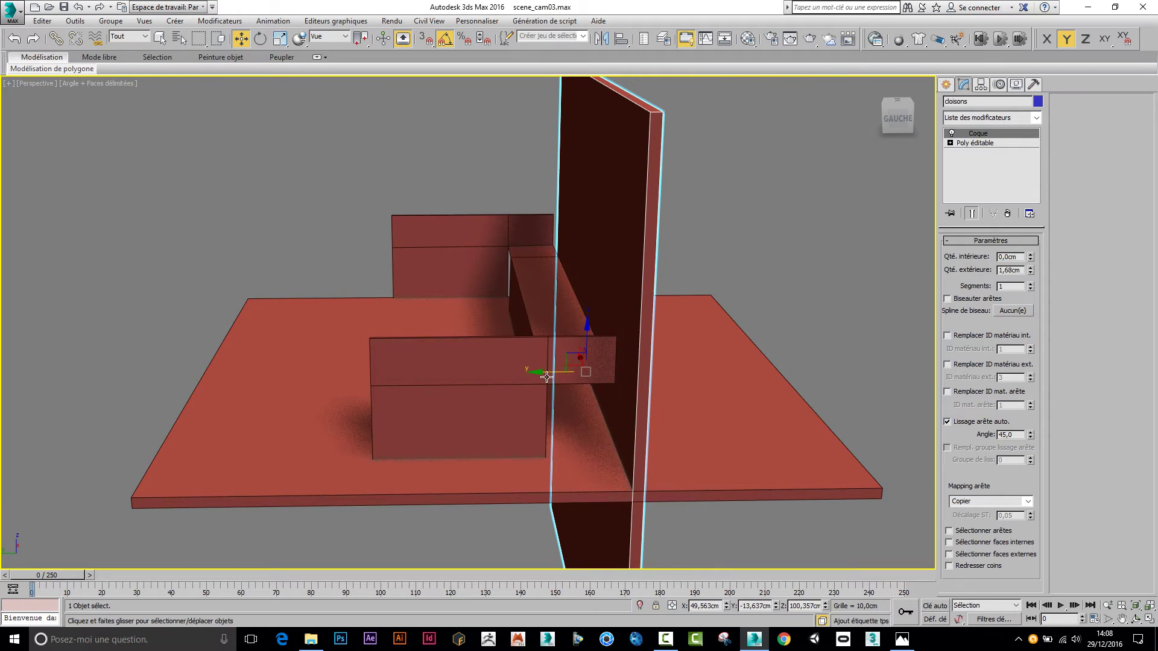
# In a wireframe left view, shift the cloisons panel flush against the stairwell's outer edge, at Y about -12.60 cm
pyautogui.click(35, 84)
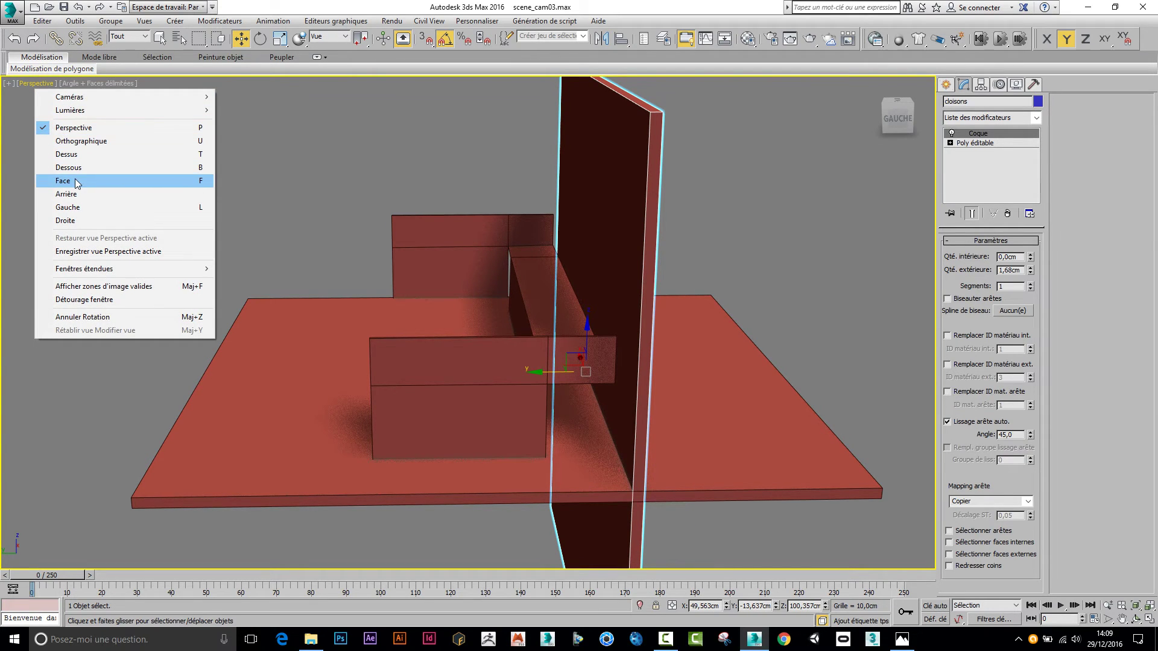
pyautogui.click(70, 206)
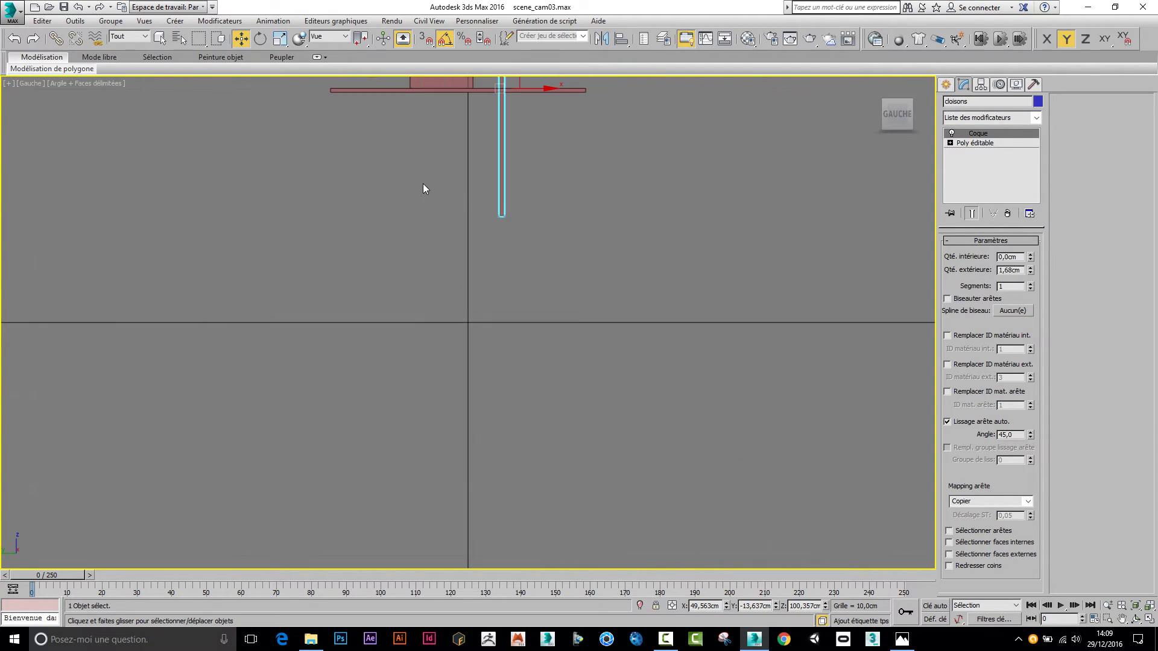
pyautogui.moveTo(422, 183); pyautogui.dragTo(405, 382, button='middle')
pyautogui.scroll(6, 504, 260)
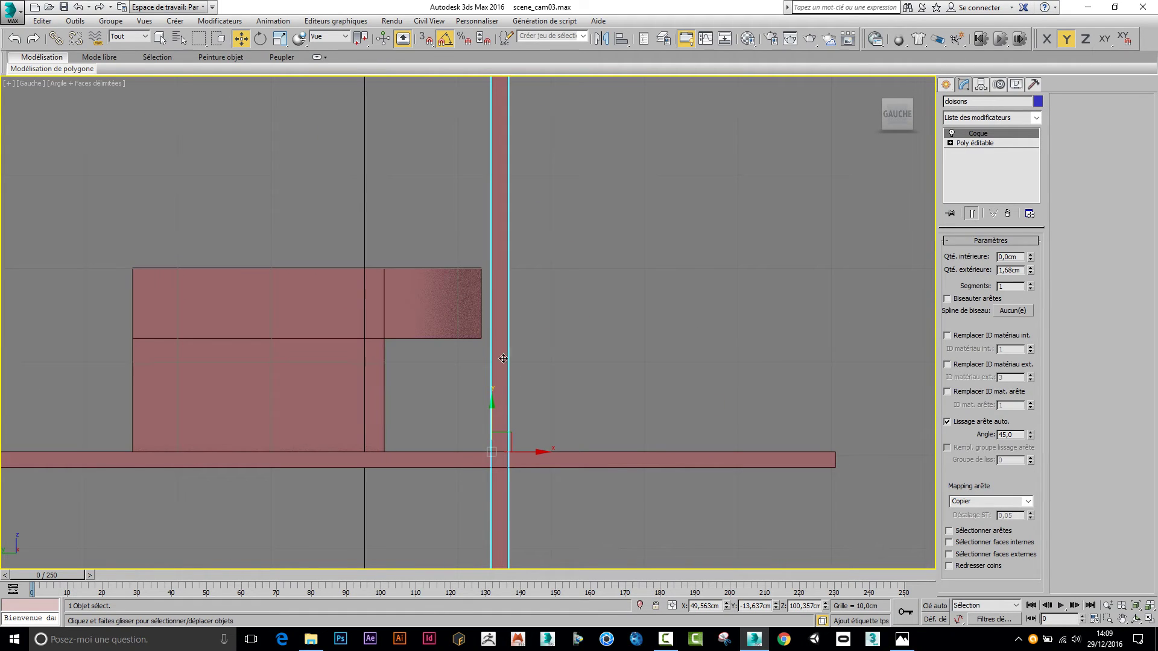
pyautogui.press('F3')
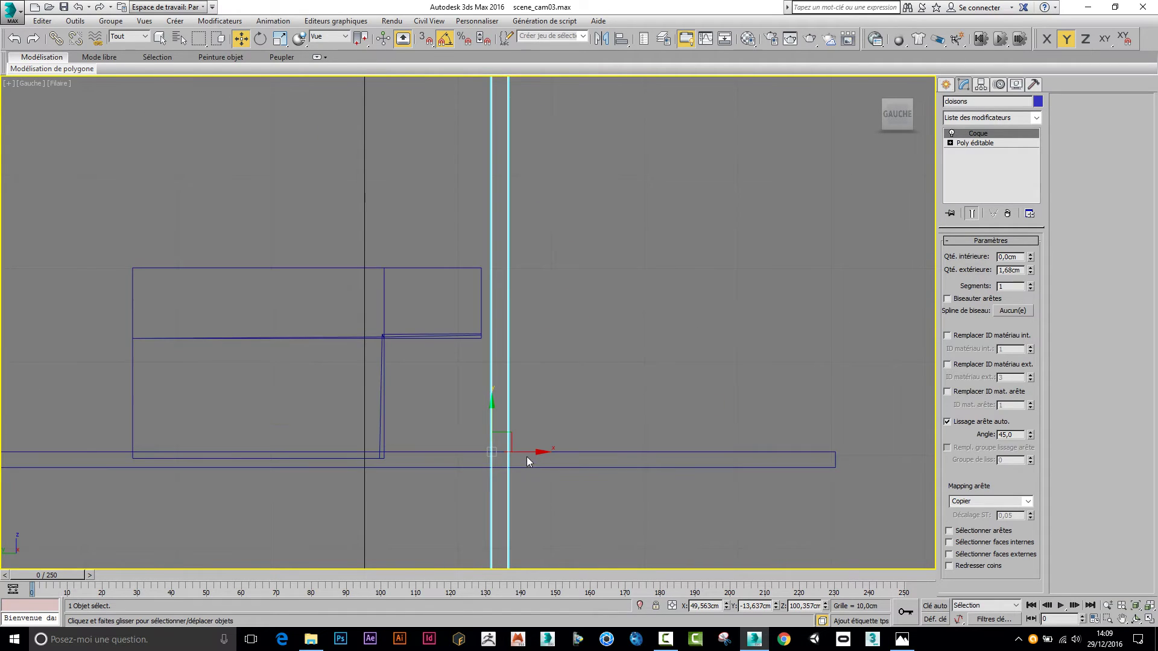
pyautogui.moveTo(525, 452); pyautogui.dragTo(515, 455)
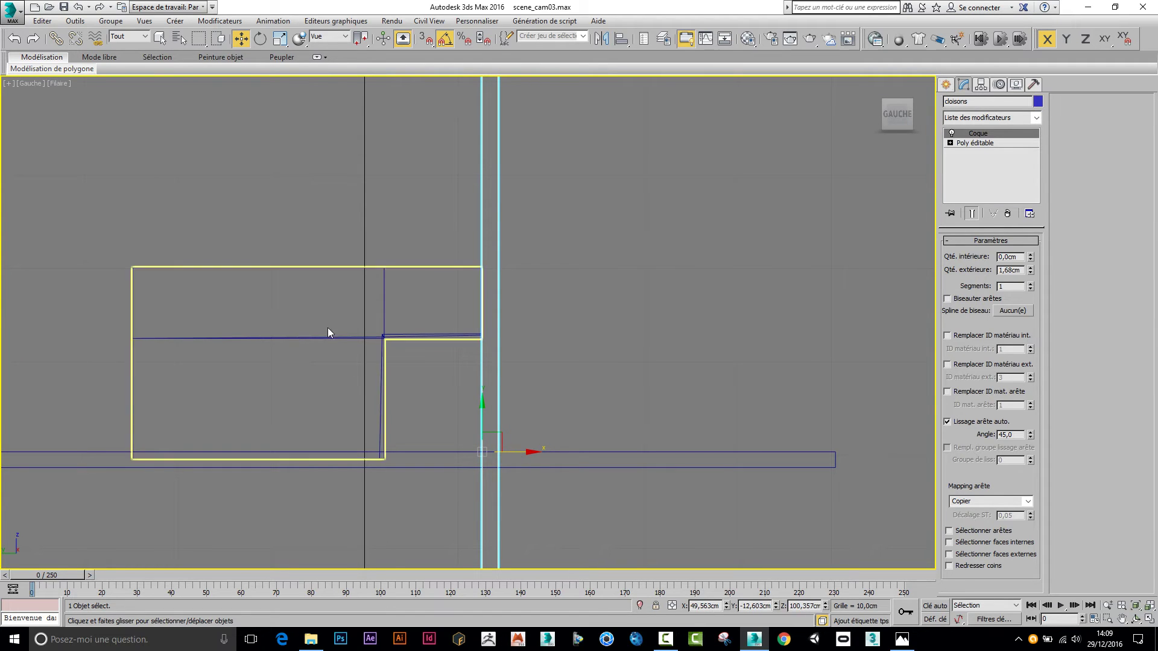
# Convert cage_escalier to an editable poly, collapsing its shell modifier
pyautogui.scroll(3, 327, 327)
pyautogui.scroll(2, 420, 373)
pyautogui.moveTo(491, 393); pyautogui.dragTo(414, 285, button='middle')
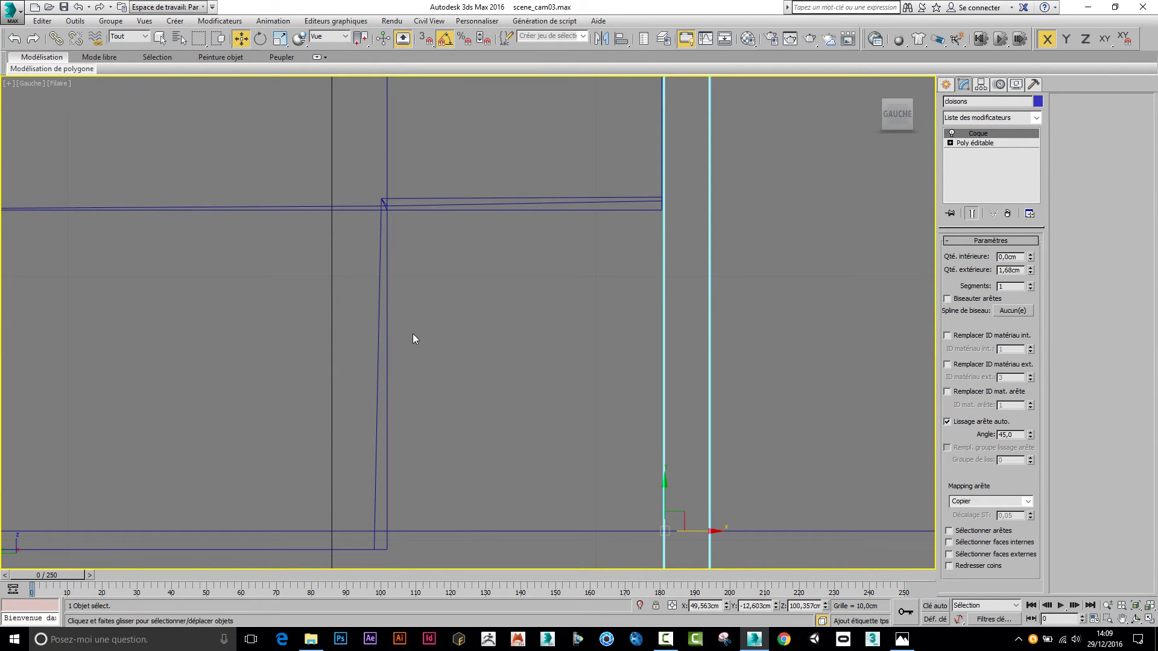
pyautogui.click(385, 322)
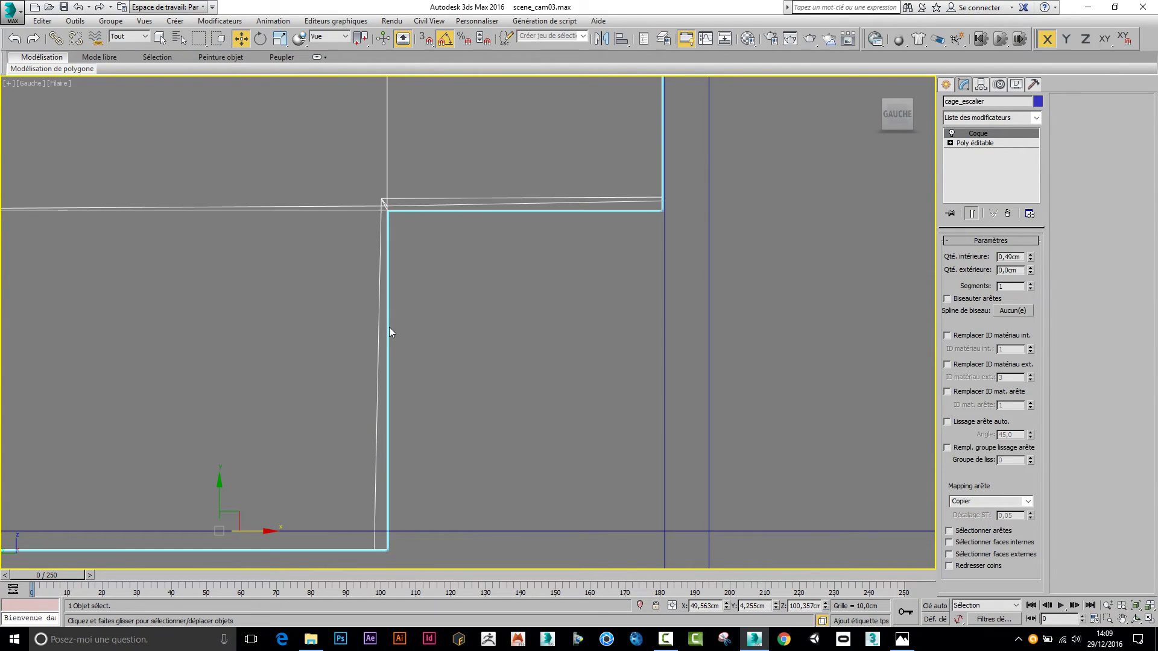
pyautogui.rightClick(971, 134)
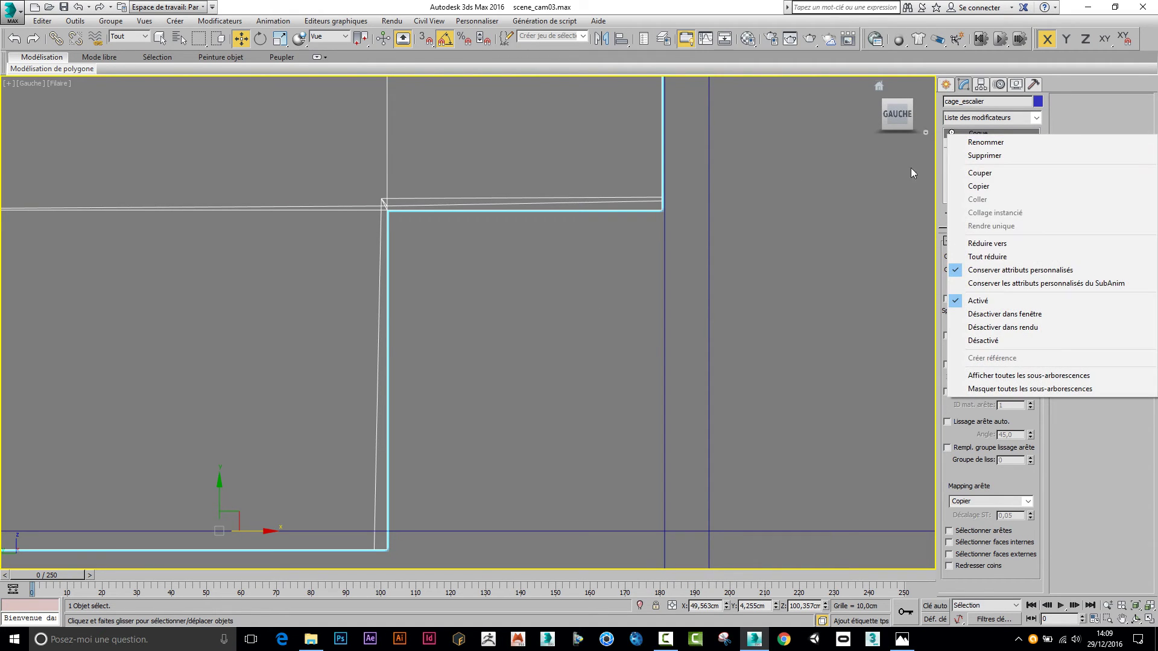
pyautogui.click(448, 215)
pyautogui.rightClick(448, 215)
pyautogui.moveTo(517, 330)
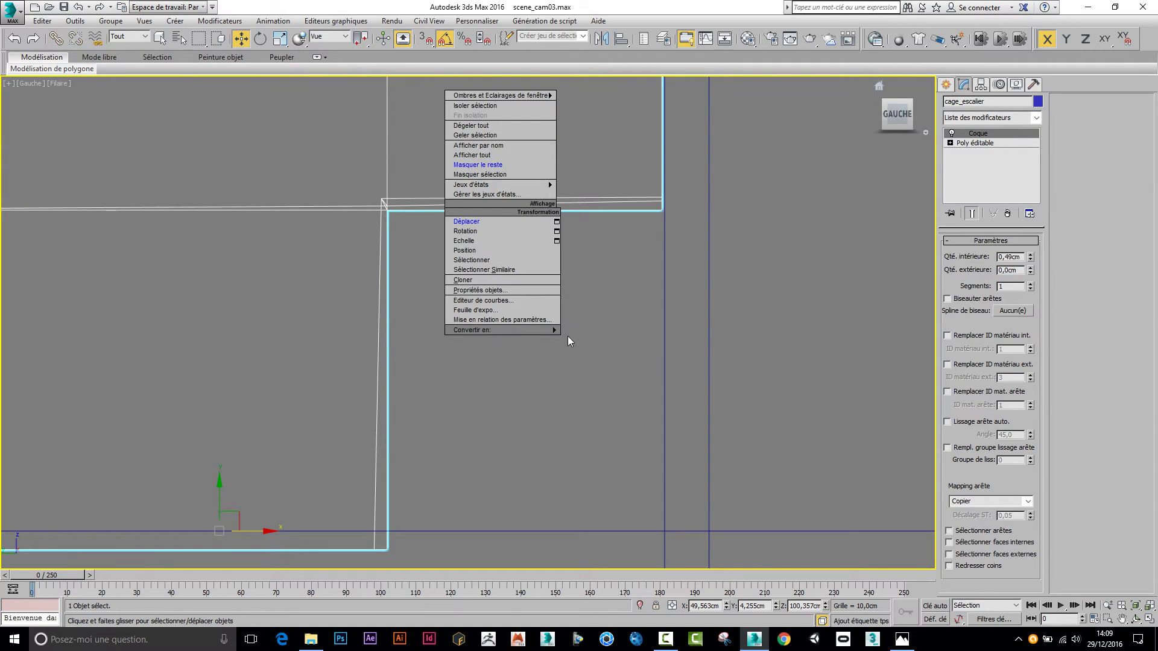
pyautogui.click(611, 339)
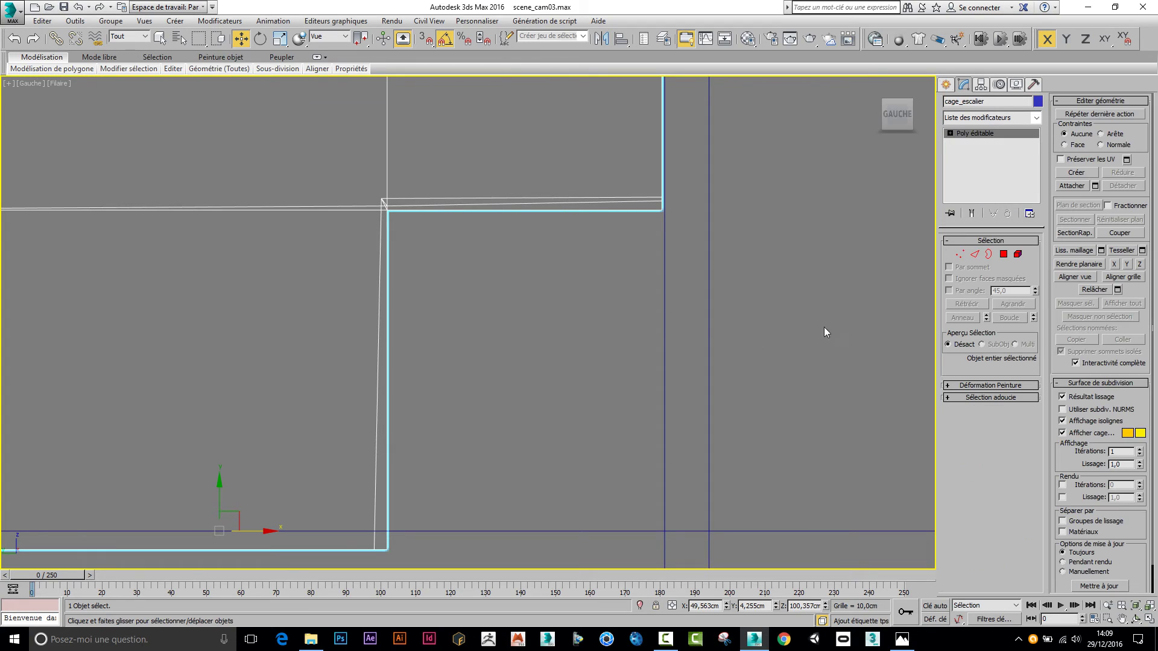
# Move the stairwell's two inner corner vertices to Y about -1.67 cm so the wall's inner edge runs vertical
pyautogui.click(959, 254)
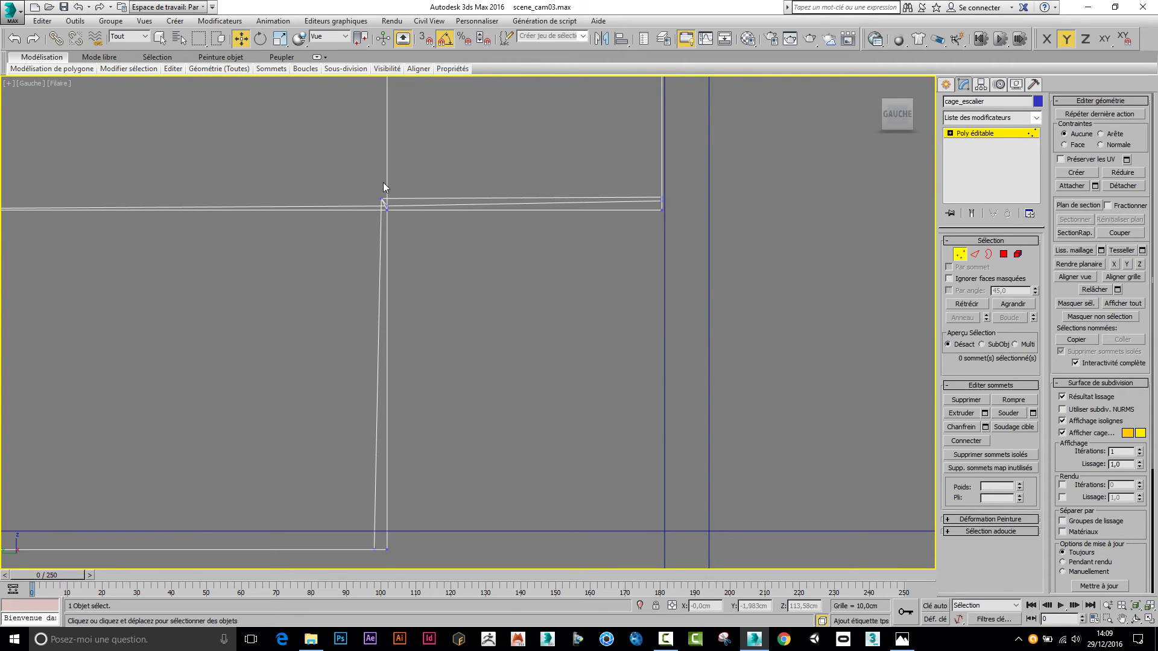
pyautogui.scroll(4, 384, 193)
pyautogui.scroll(2, 392, 209)
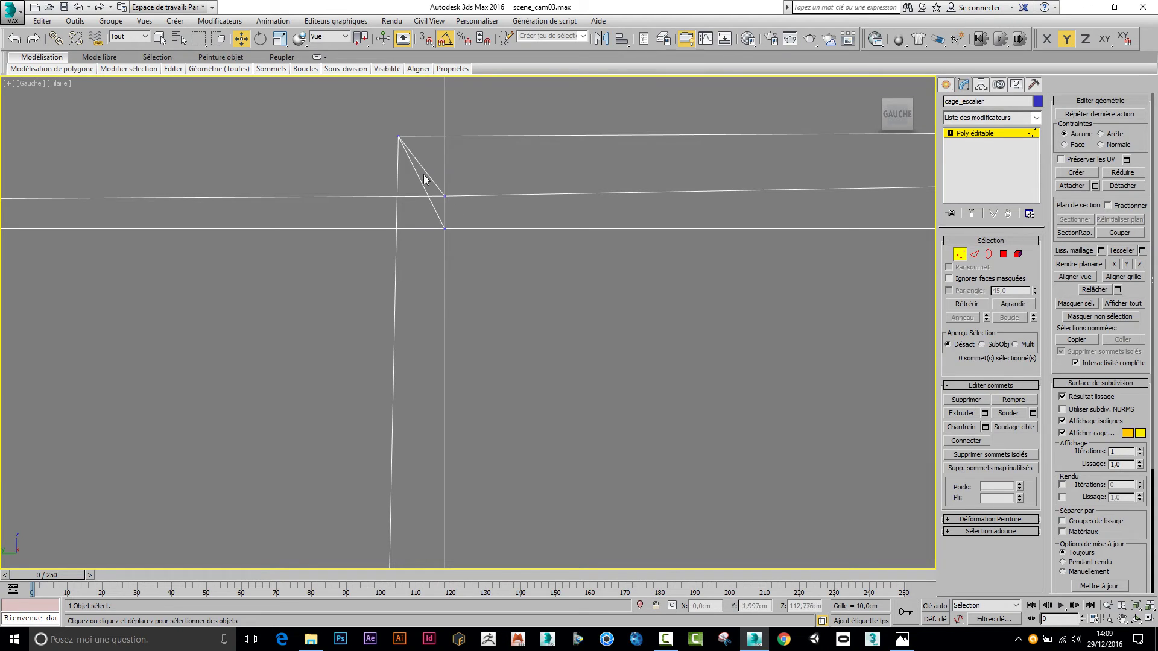
pyautogui.moveTo(369, 123); pyautogui.dragTo(451, 206)
pyautogui.scroll(-5, 423, 192)
pyautogui.scroll(-2, 451, 220)
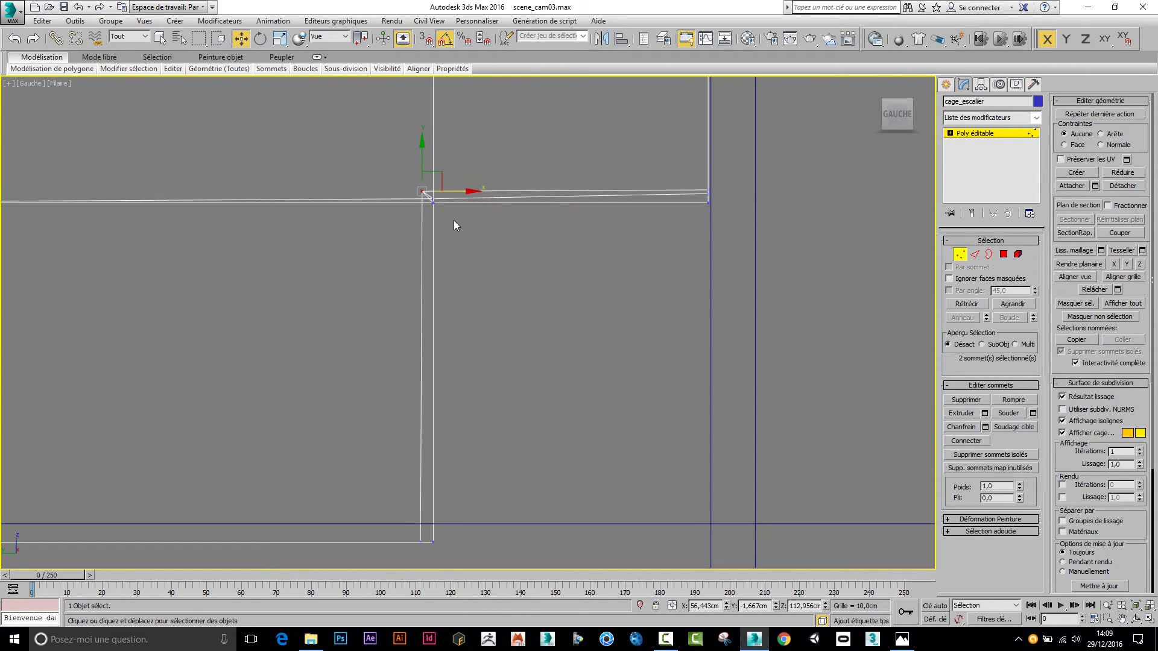
pyautogui.scroll(2, 454, 219)
pyautogui.scroll(3, 747, 233)
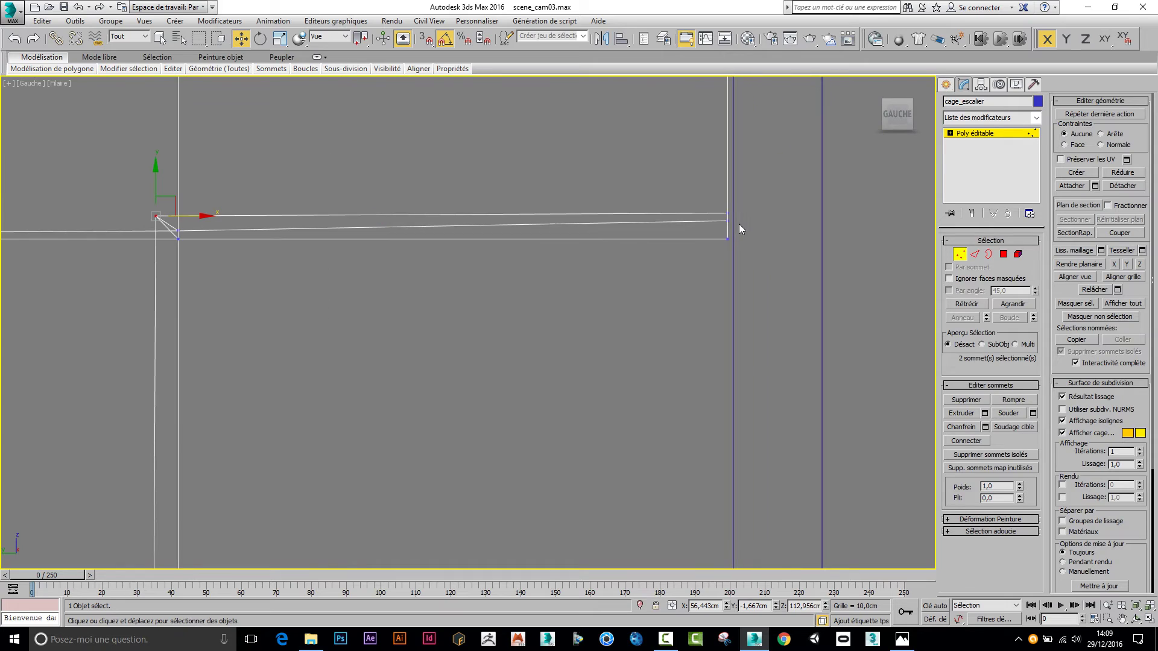
# Lower the intermediate vertices at the landing's outer end and inner corner to its underside, at Z about 112.53 cm
pyautogui.moveTo(729, 241)
pyautogui.mouseDown()
pyautogui.moveTo(737, 229)
pyautogui.moveTo(726, 233)
pyautogui.mouseUp()
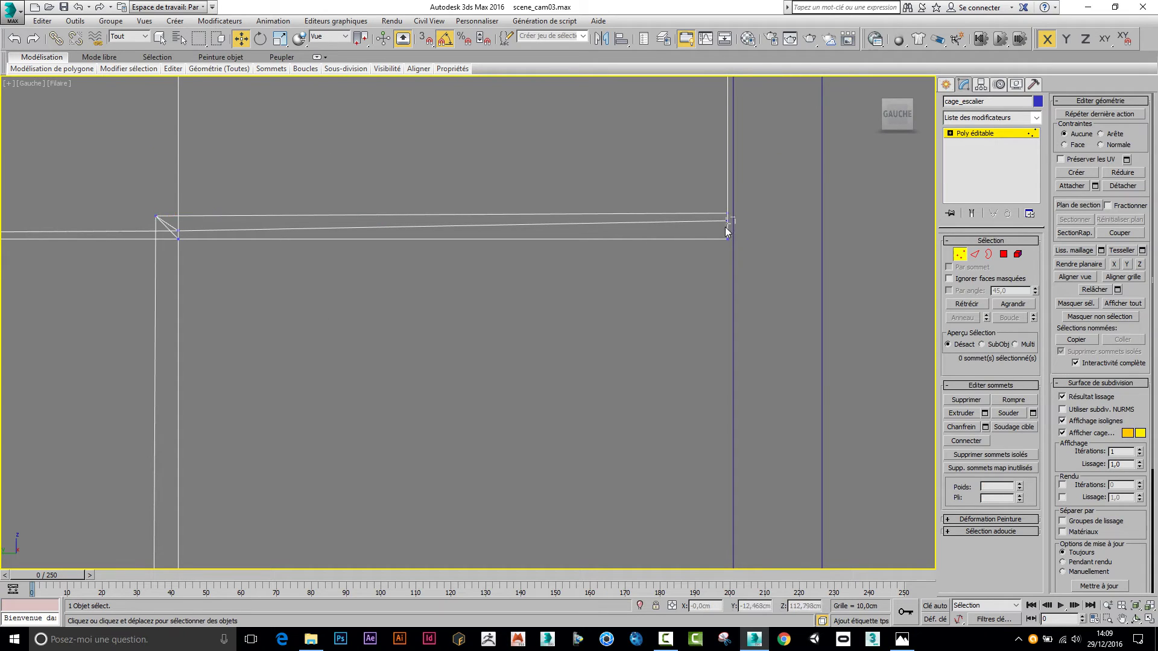
pyautogui.moveTo(727, 183); pyautogui.dragTo(713, 206)
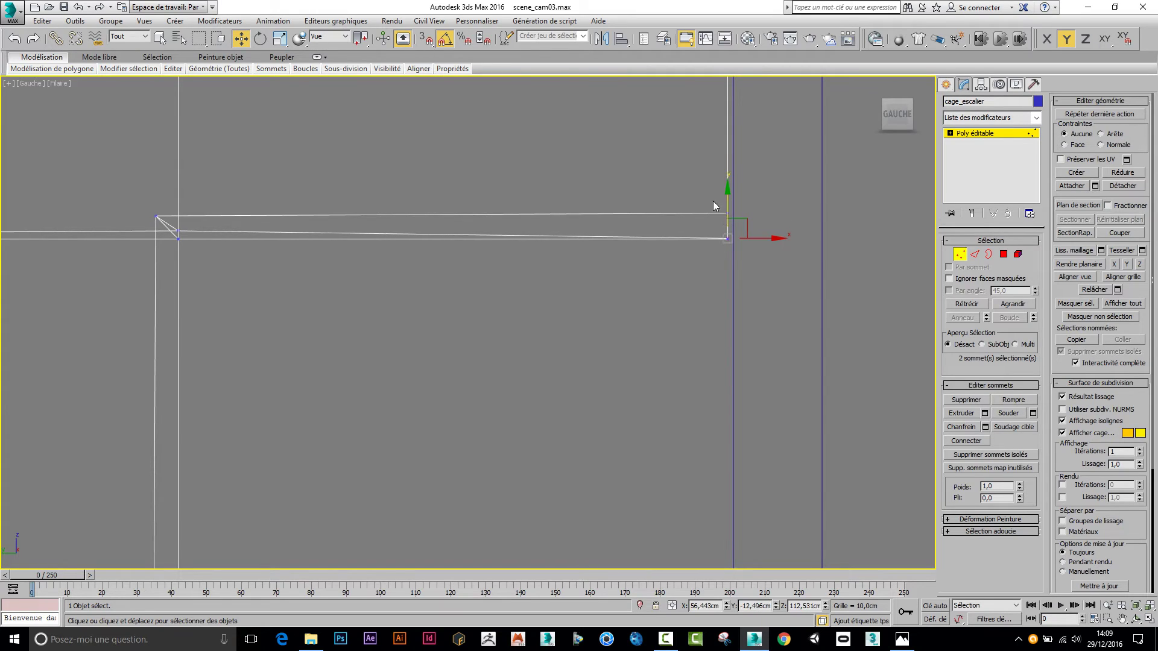
pyautogui.click(176, 233)
pyautogui.moveTo(181, 206); pyautogui.dragTo(179, 207)
pyautogui.moveTo(179, 208); pyautogui.dragTo(277, 283, button='middle')
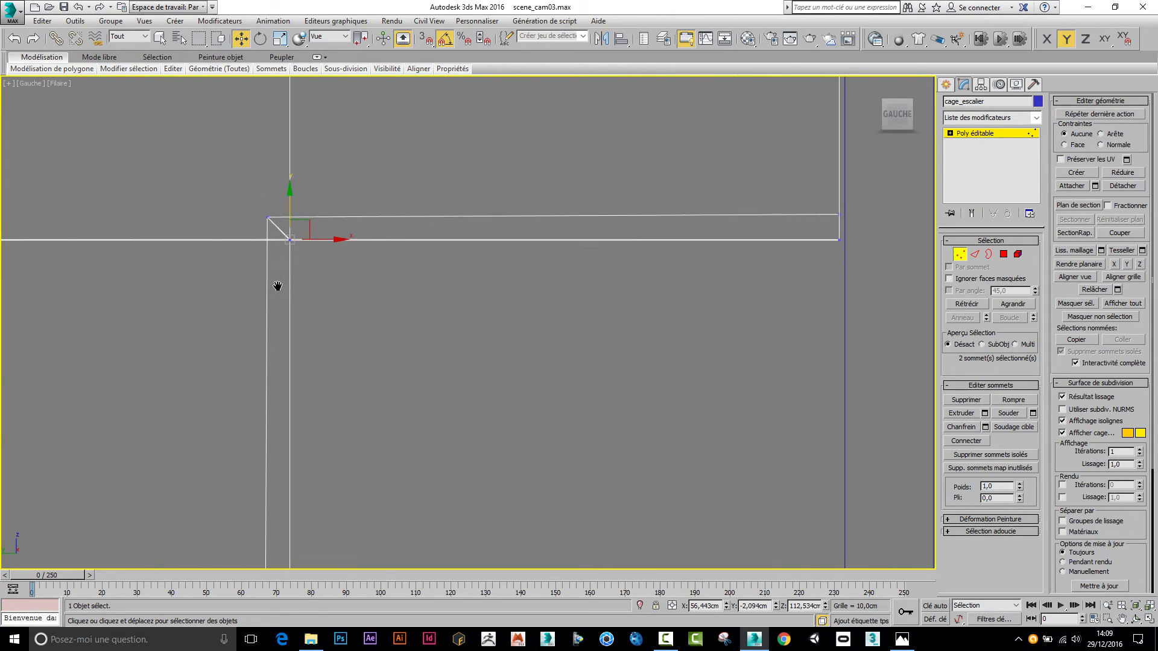
pyautogui.scroll(-4, 328, 290)
pyautogui.moveTo(109, 307); pyautogui.dragTo(236, 295, button='middle')
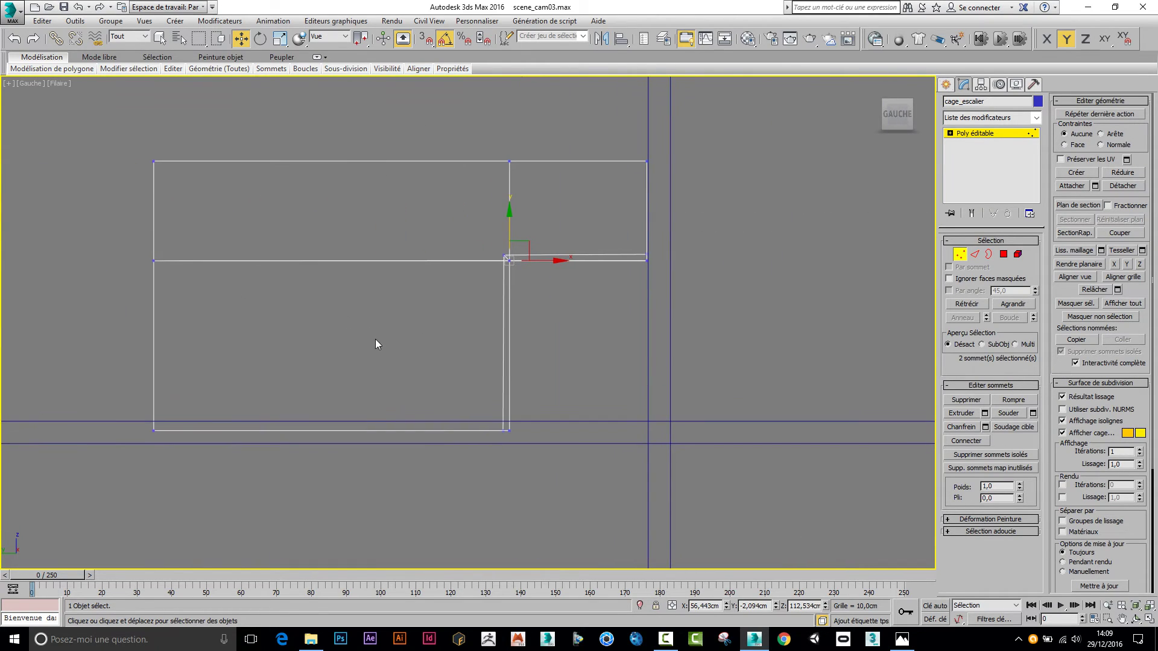
pyautogui.scroll(3, 478, 297)
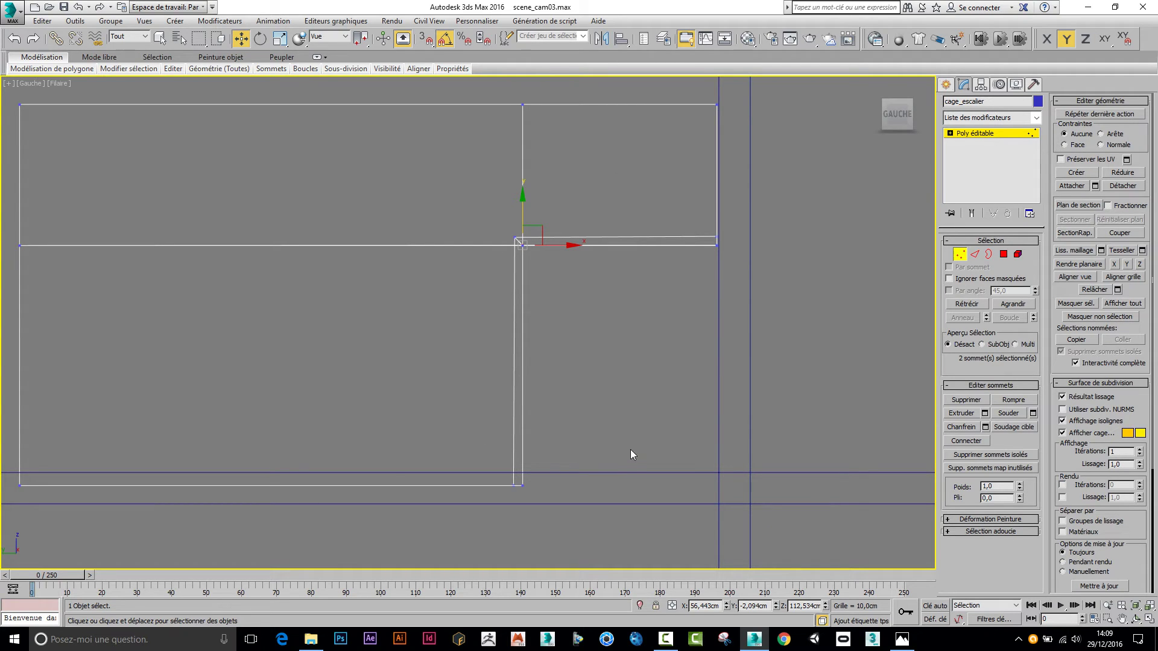
# Leave vertex editing and examine the corrected stairwell landing in a shaded perspective view
pyautogui.click(961, 253)
pyautogui.press('p')
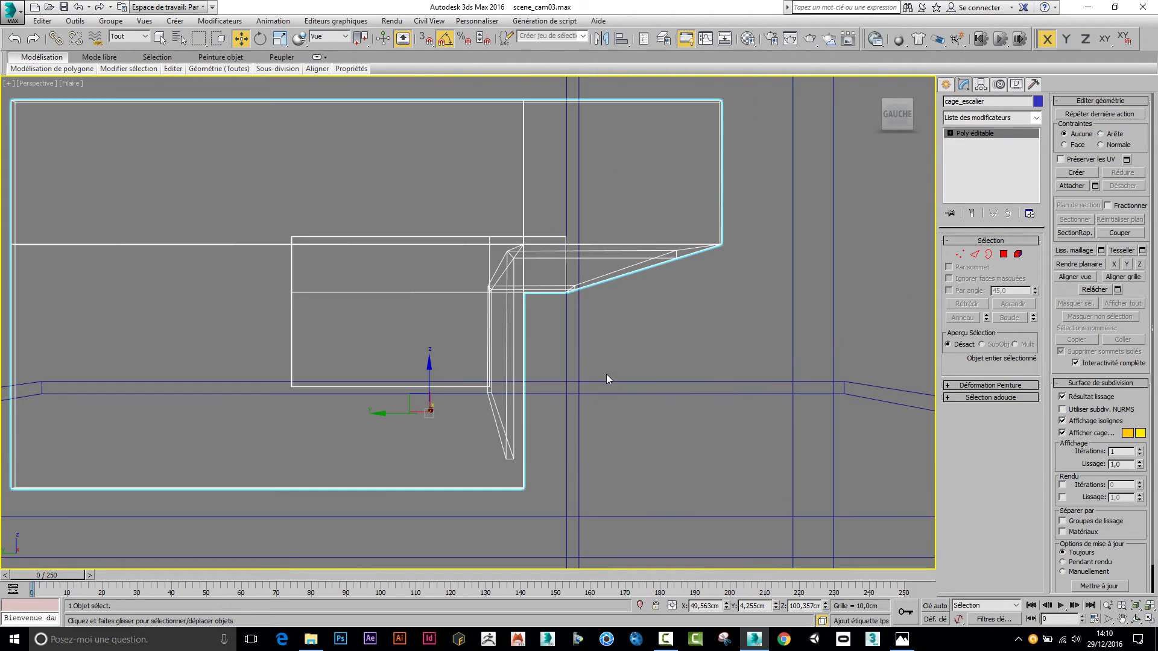
pyautogui.scroll(-2, 537, 377)
pyautogui.press('F3')
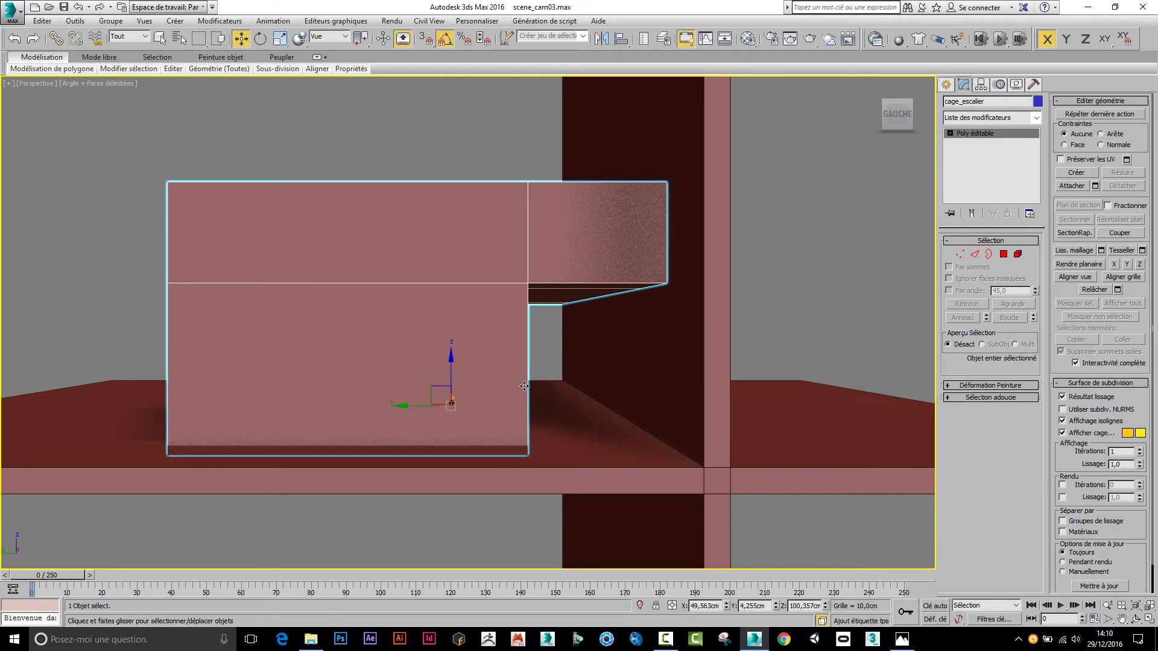
pyautogui.moveTo(536, 384)
pyautogui.keyDown('alt'); pyautogui.mouseDown(button='middle')
pyautogui.moveTo(530, 416)
pyautogui.moveTo(542, 424)
pyautogui.moveTo(526, 401)
pyautogui.mouseUp(button='middle'); pyautogui.keyUp('alt')
pyautogui.scroll(6, 723, 323)
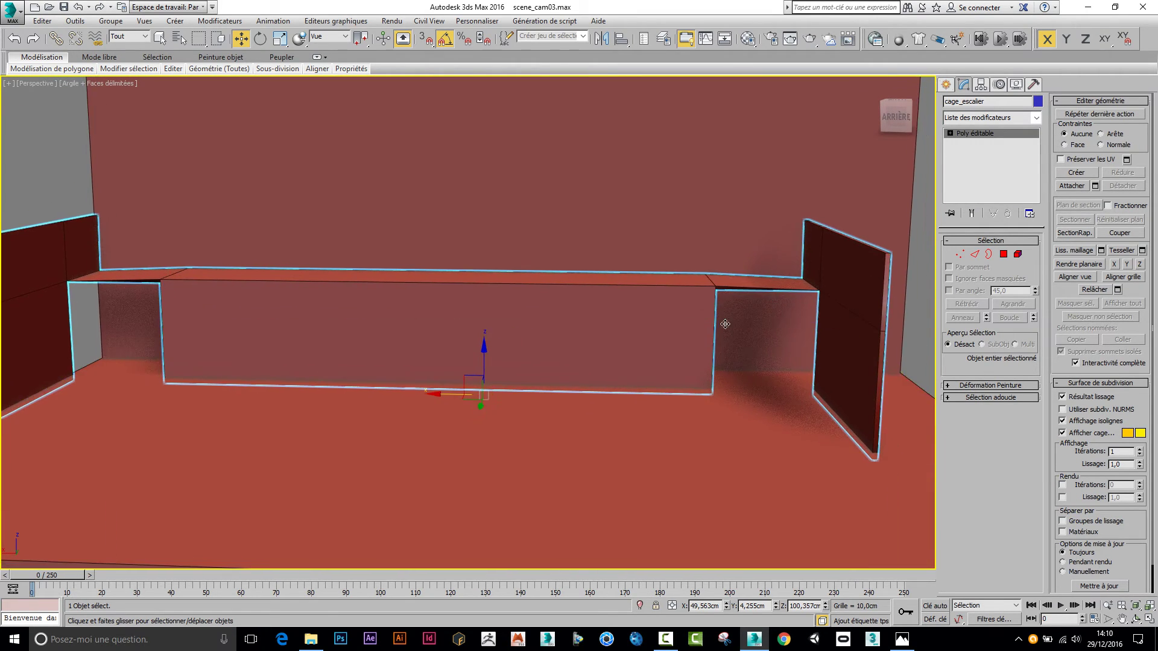
pyautogui.scroll(2, 765, 299)
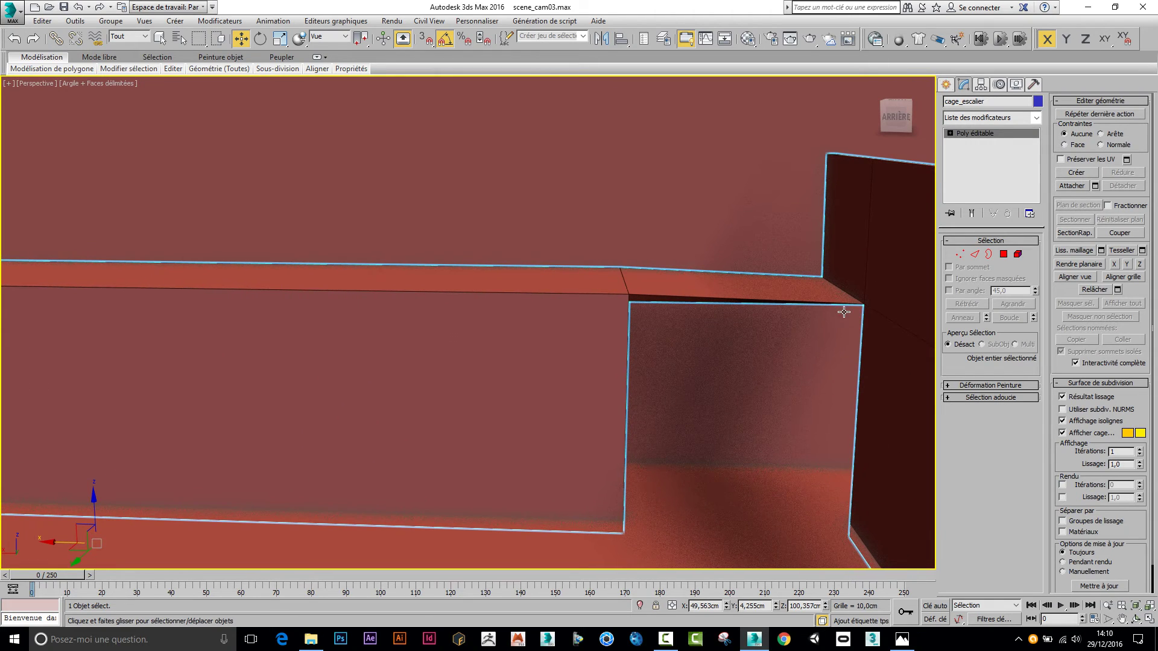
# Raise the sagging landing edges at both ends of the stairwell, bringing the far end's edge up to Z about 112.96 cm
pyautogui.click(974, 254)
pyautogui.click(844, 288)
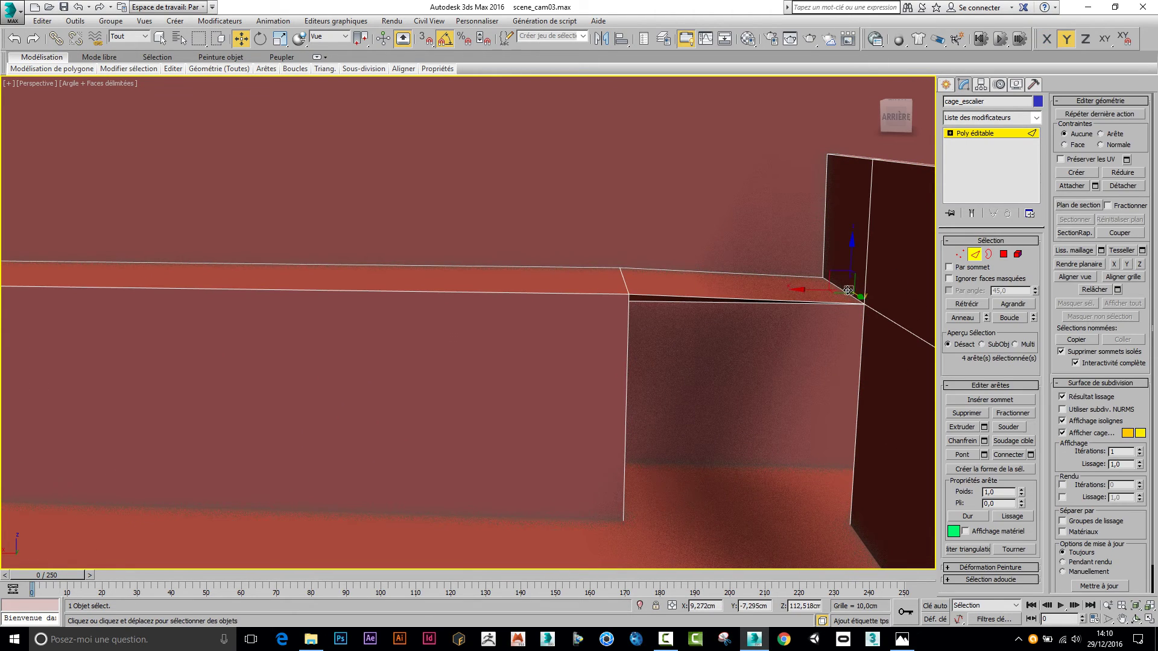
pyautogui.moveTo(853, 249)
pyautogui.mouseDown()
pyautogui.moveTo(857, 262)
pyautogui.moveTo(848, 254)
pyautogui.mouseUp()
pyautogui.click(842, 291)
pyautogui.scroll(3, 538, 323)
pyautogui.moveTo(684, 323); pyautogui.dragTo(168, 284, button='middle')
pyautogui.click(149, 282)
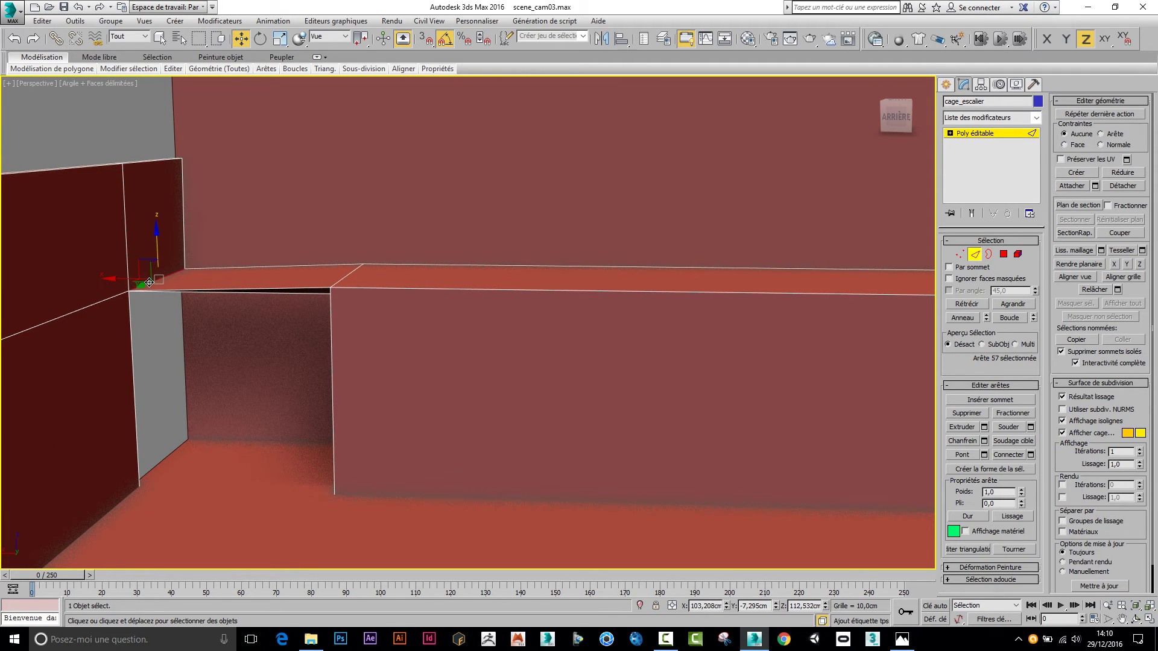
pyautogui.moveTo(156, 249); pyautogui.dragTo(156, 242)
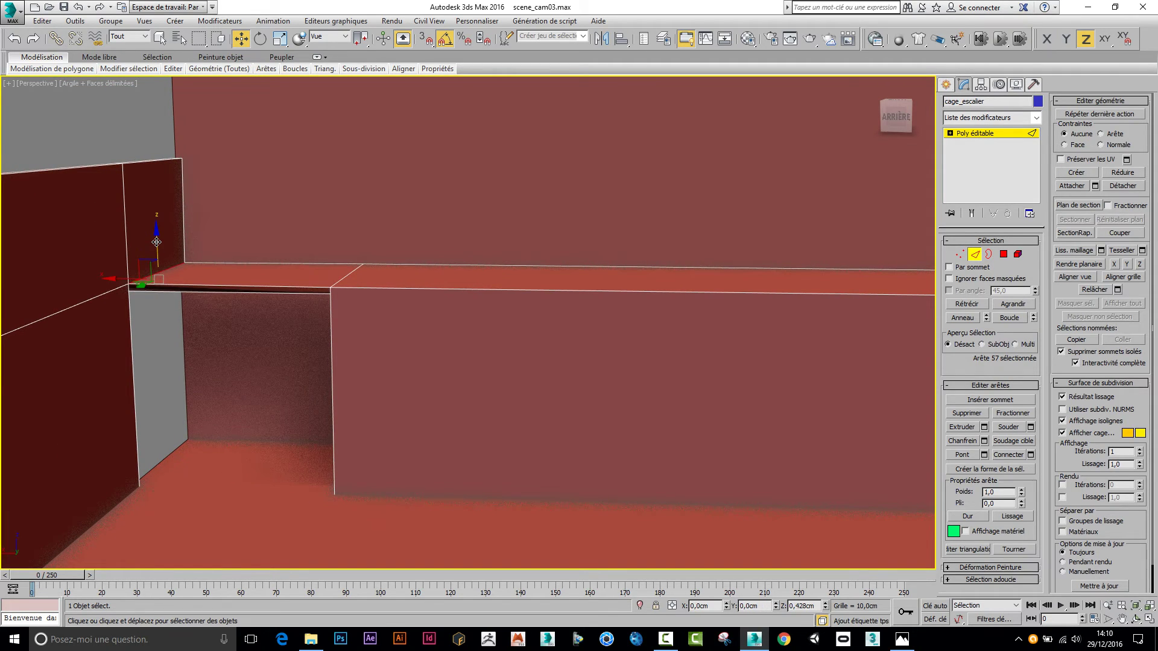
pyautogui.scroll(-8, 363, 331)
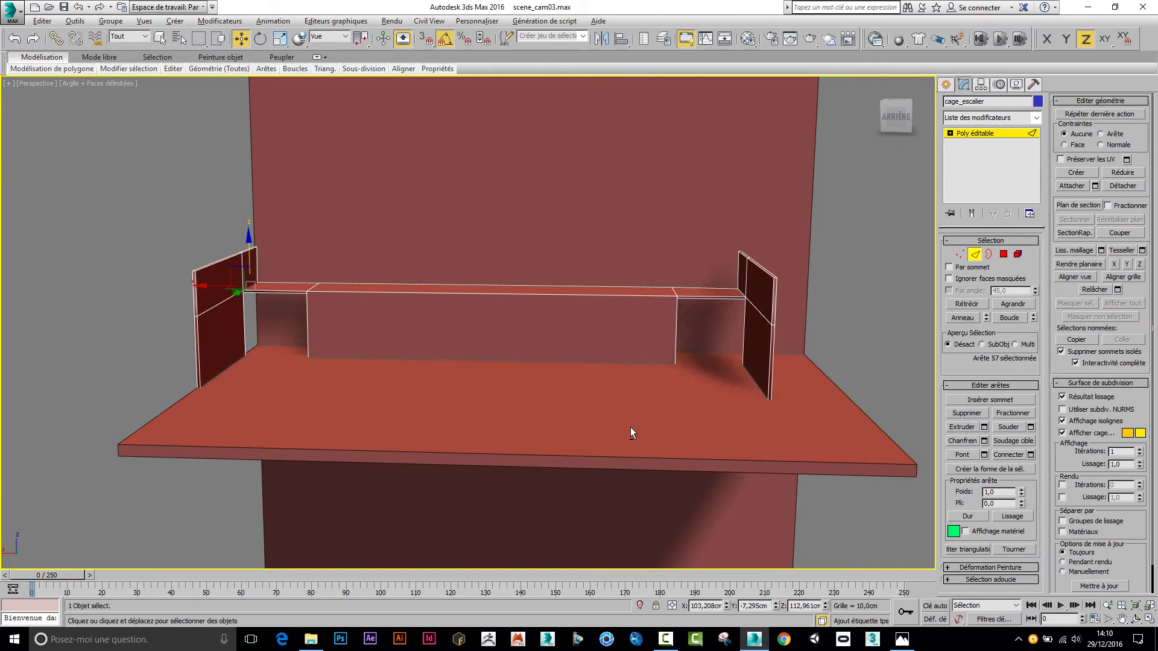
pyautogui.keyDown('alt'); pyautogui.moveTo(630, 427); pyautogui.dragTo(580, 386, button='middle'); pyautogui.keyUp('alt')
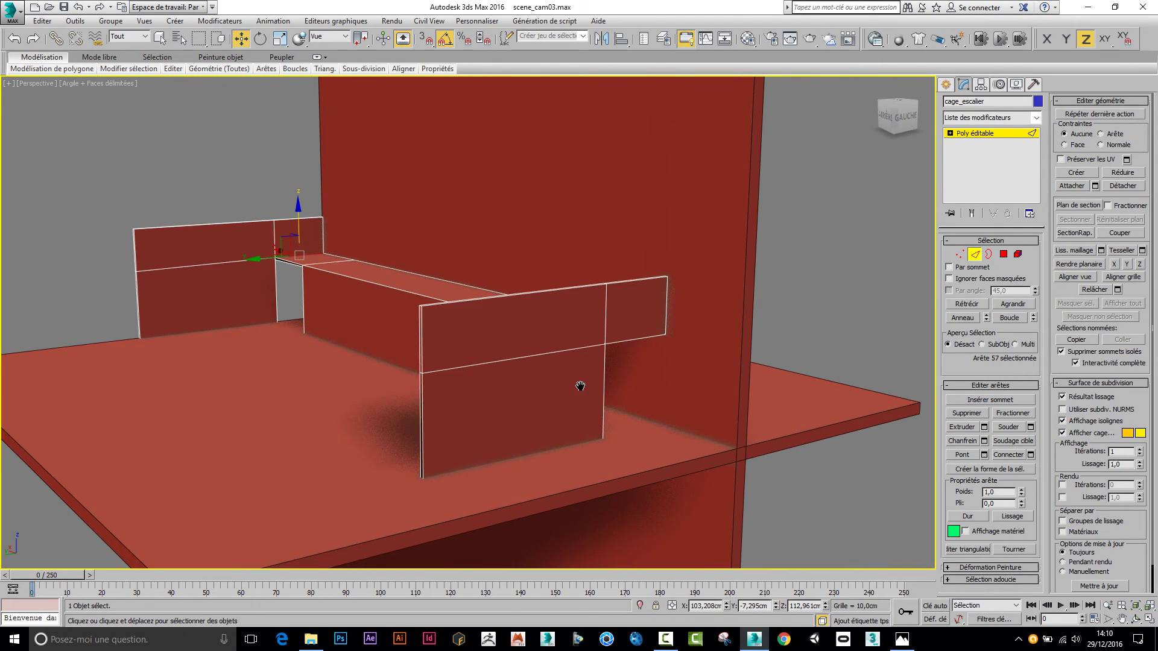
pyautogui.click(975, 254)
# Set the outer shell thickness of the cloisons partition wall to 0.7 cm
pyautogui.scroll(-3, 663, 325)
pyautogui.keyDown('alt'); pyautogui.moveTo(576, 331); pyautogui.dragTo(545, 183, button='middle'); pyautogui.keyUp('alt')
pyautogui.click(545, 182)
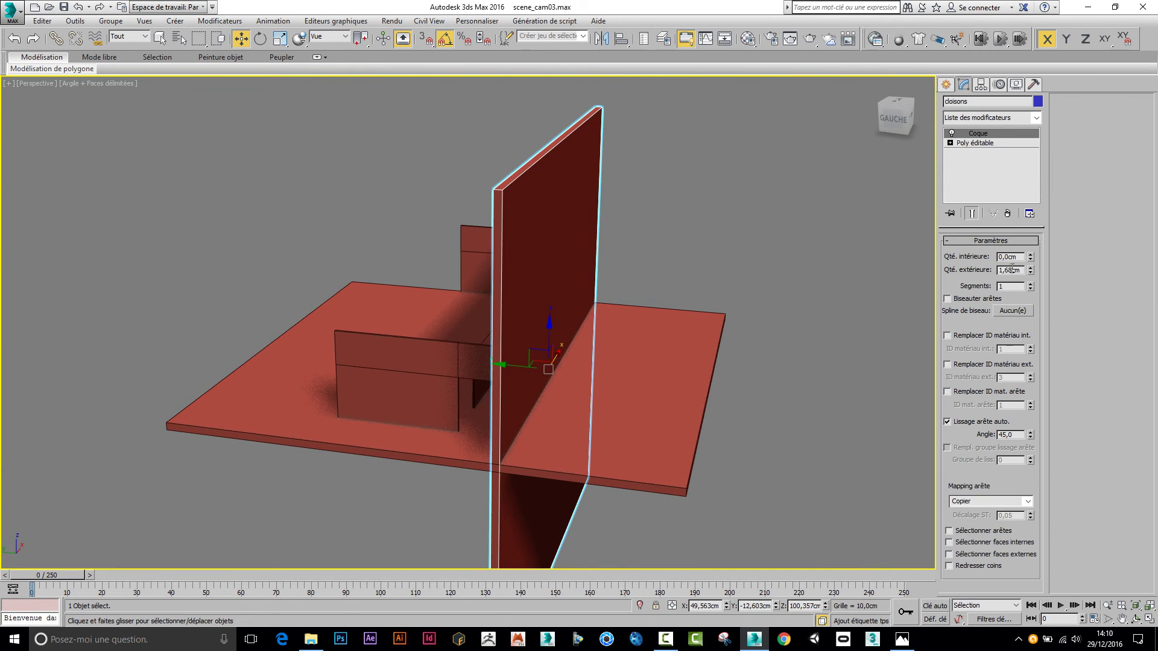
pyautogui.moveTo(1032, 274); pyautogui.dragTo(1018, 326)
pyautogui.keyDown('alt'); pyautogui.moveTo(525, 320); pyautogui.dragTo(552, 350, button='middle'); pyautogui.keyUp('alt')
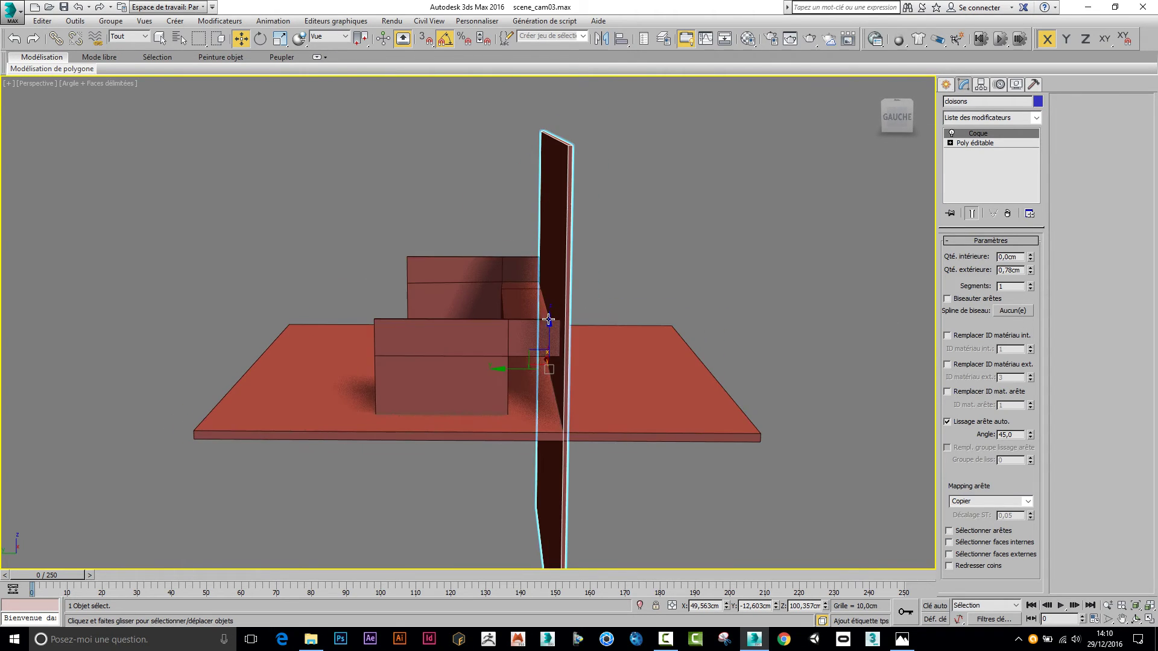
pyautogui.scroll(4, 556, 355)
pyautogui.scroll(2, 555, 355)
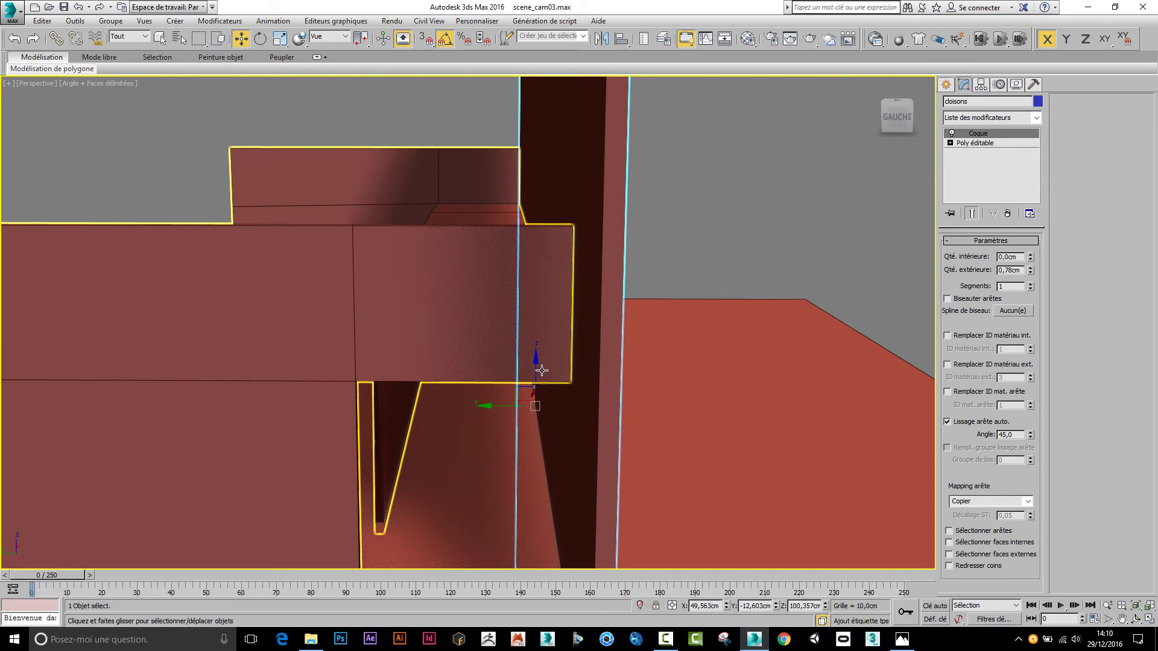
pyautogui.press('l')
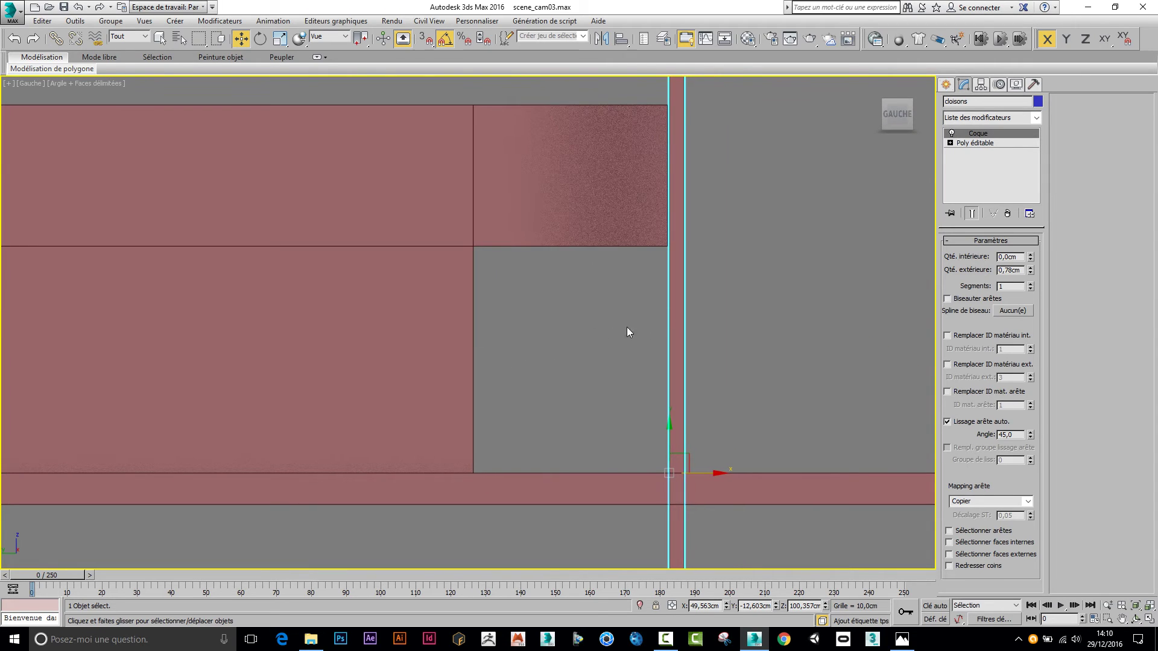
pyautogui.moveTo(1033, 274); pyautogui.dragTo(1030, 281)
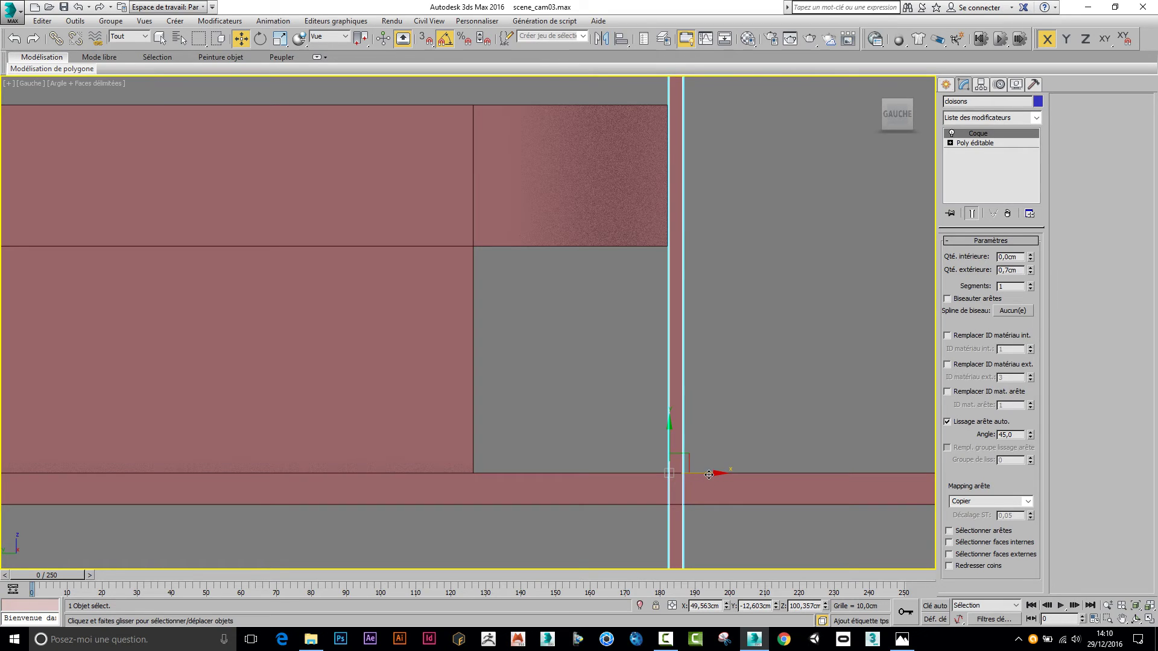
# Move the partition wall to Y about -12.44 cm so it sits flush against the stairwell
pyautogui.moveTo(709, 474); pyautogui.dragTo(706, 476)
pyautogui.click(722, 405)
pyautogui.scroll(-5, 722, 399)
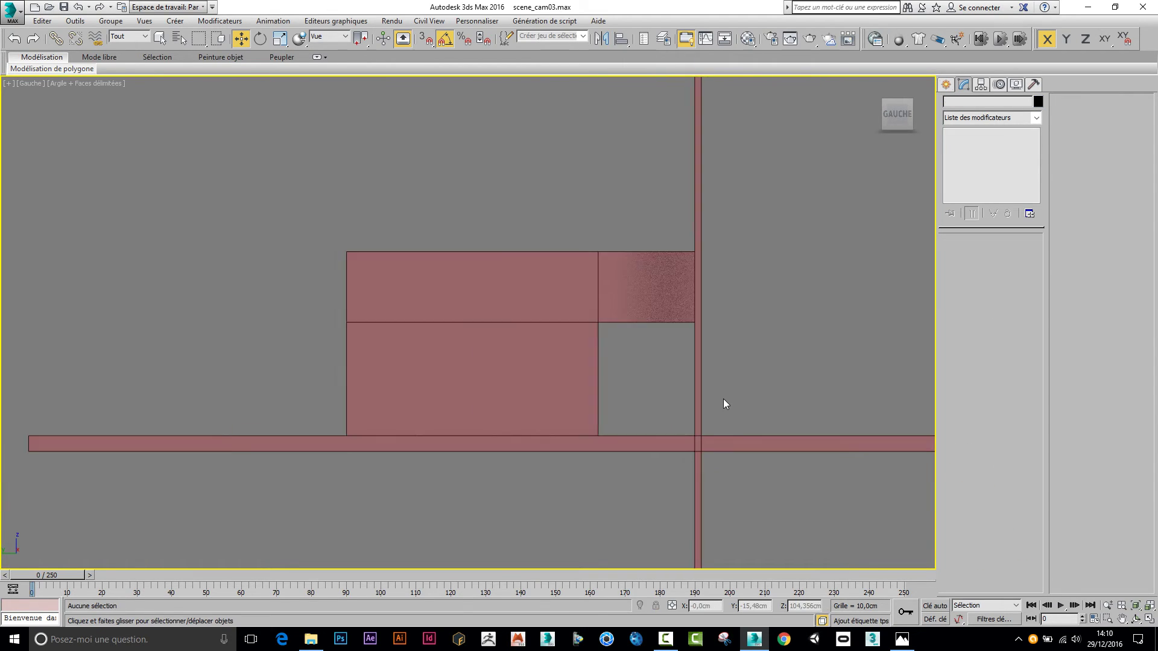
# Lower the partition's two top vertices to the stairwell's upper edge, at Z about 120.13 cm
pyautogui.moveTo(707, 345); pyautogui.dragTo(623, 266, button='middle')
pyautogui.click(618, 280)
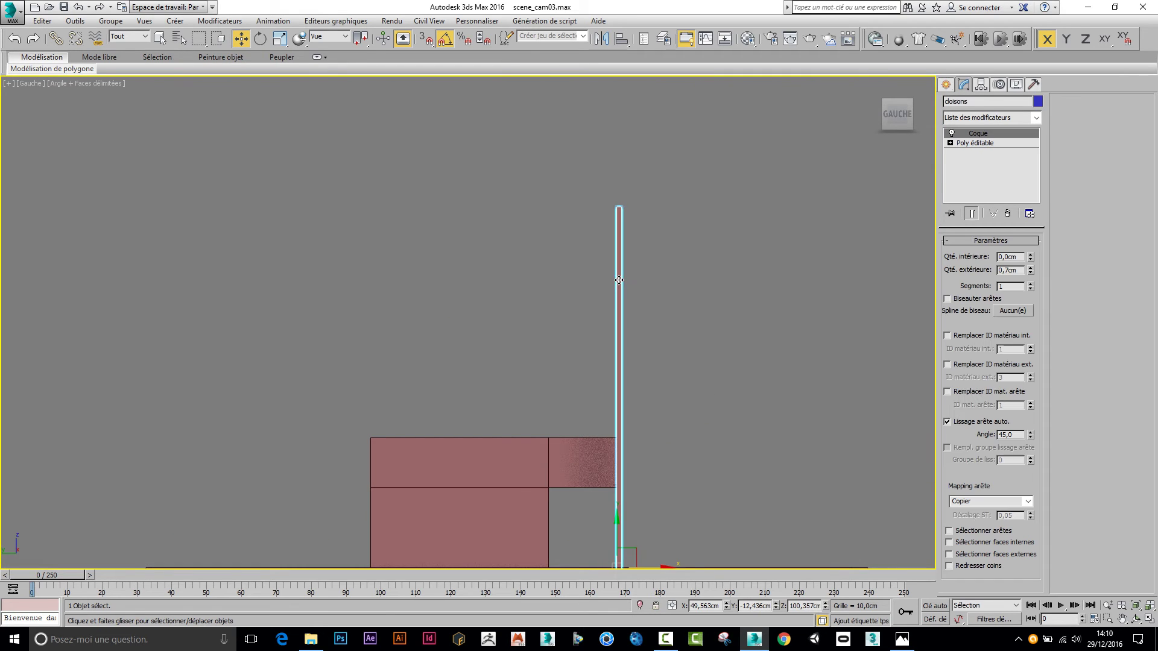
pyautogui.click(972, 142)
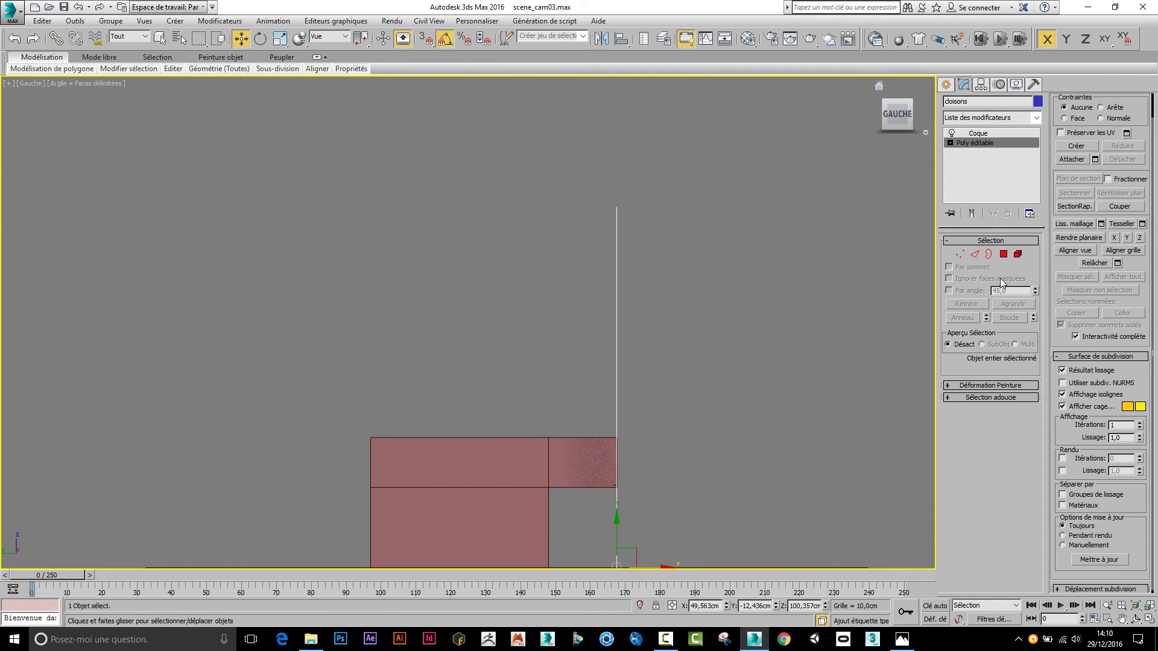
pyautogui.click(962, 258)
pyautogui.moveTo(566, 150); pyautogui.dragTo(714, 250)
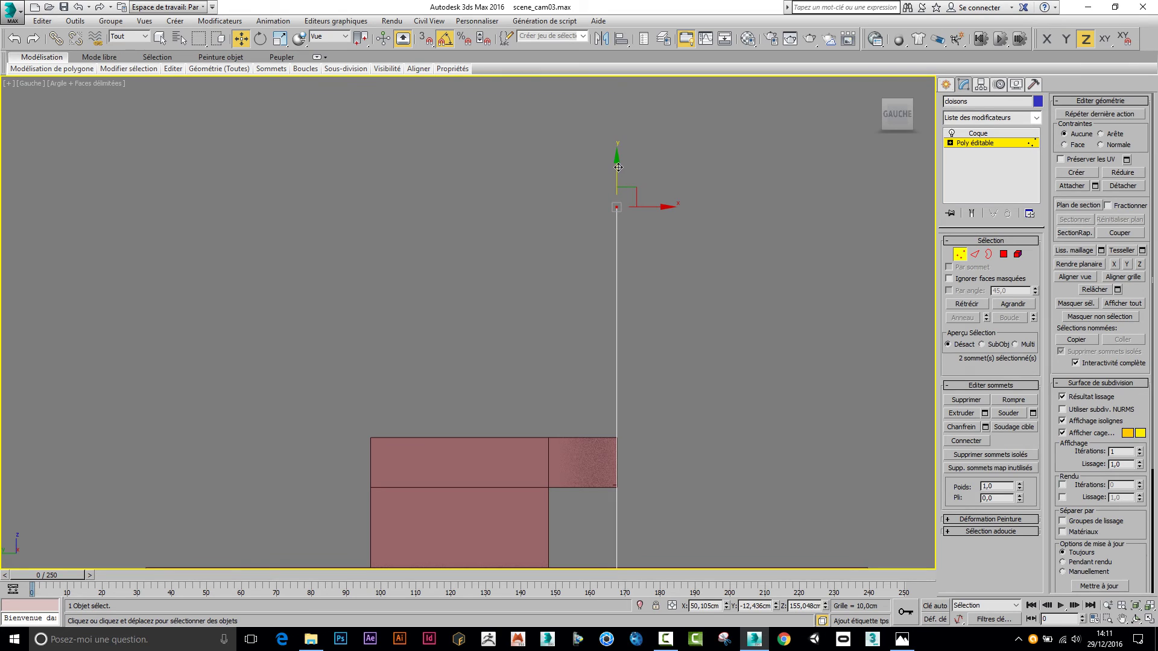
pyautogui.moveTo(617, 182); pyautogui.dragTo(622, 475)
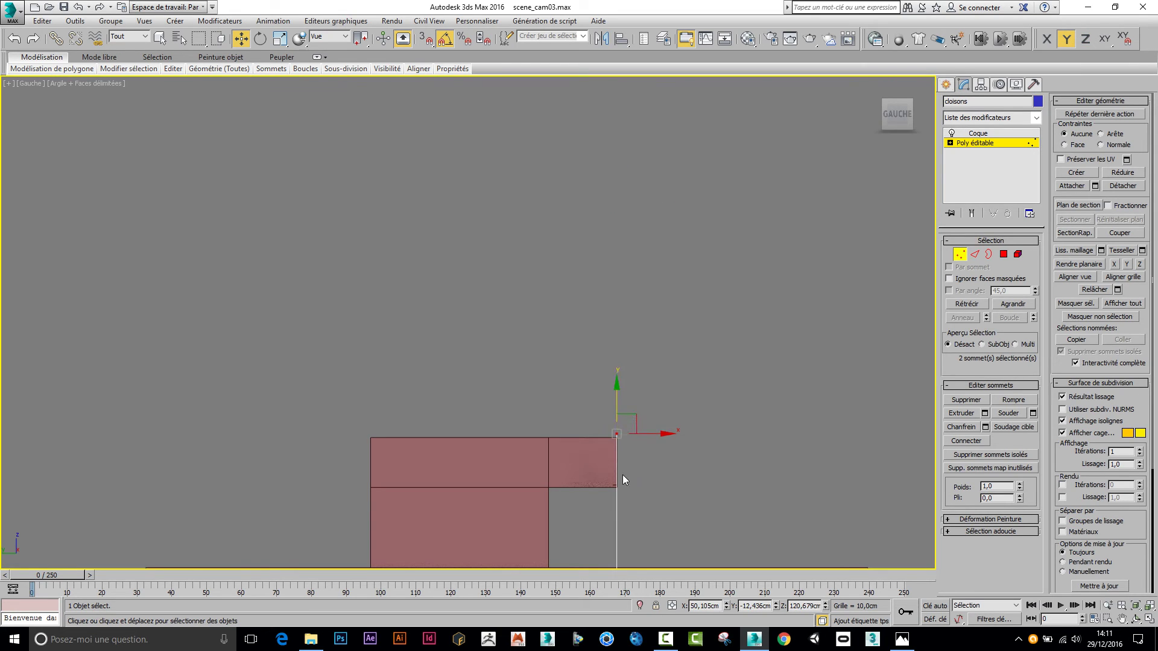
pyautogui.moveTo(622, 475); pyautogui.dragTo(580, 318, button='middle')
pyautogui.scroll(5, 573, 291)
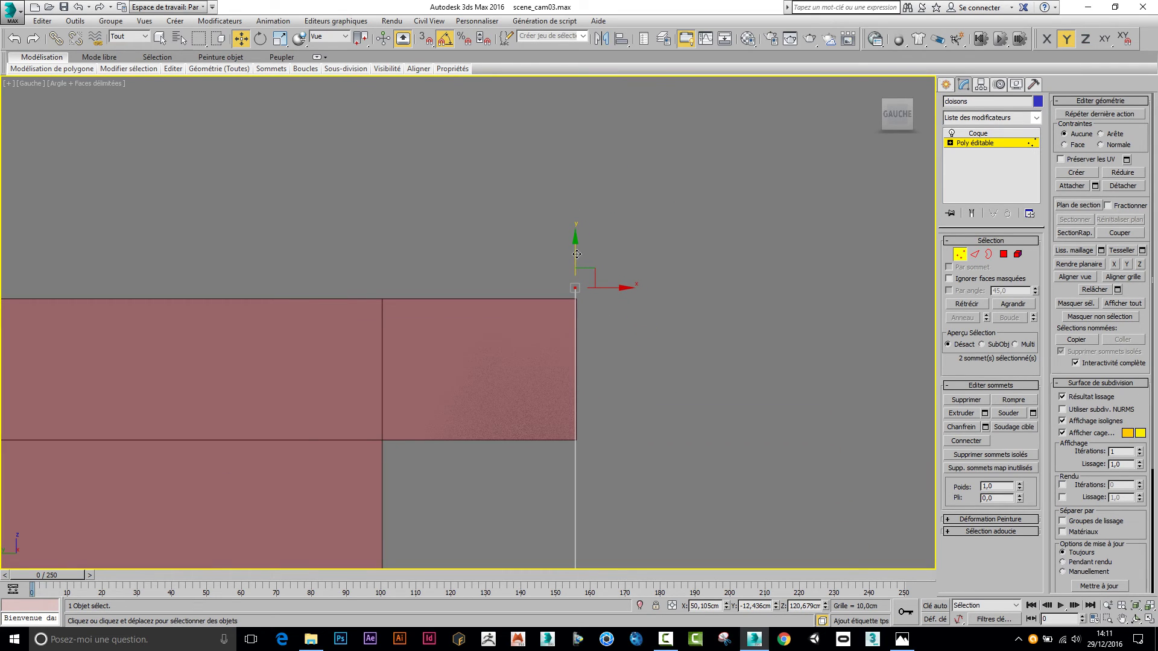
pyautogui.moveTo(576, 254); pyautogui.dragTo(577, 264)
# Raise the partition's two bottom vertices to the floor slab's top surface, at Z about 100.33 cm, and return to its shell modifier
pyautogui.moveTo(591, 310); pyautogui.dragTo(604, 237, button='middle')
pyautogui.scroll(-3, 612, 323)
pyautogui.moveTo(612, 323); pyautogui.dragTo(566, 372, button='middle')
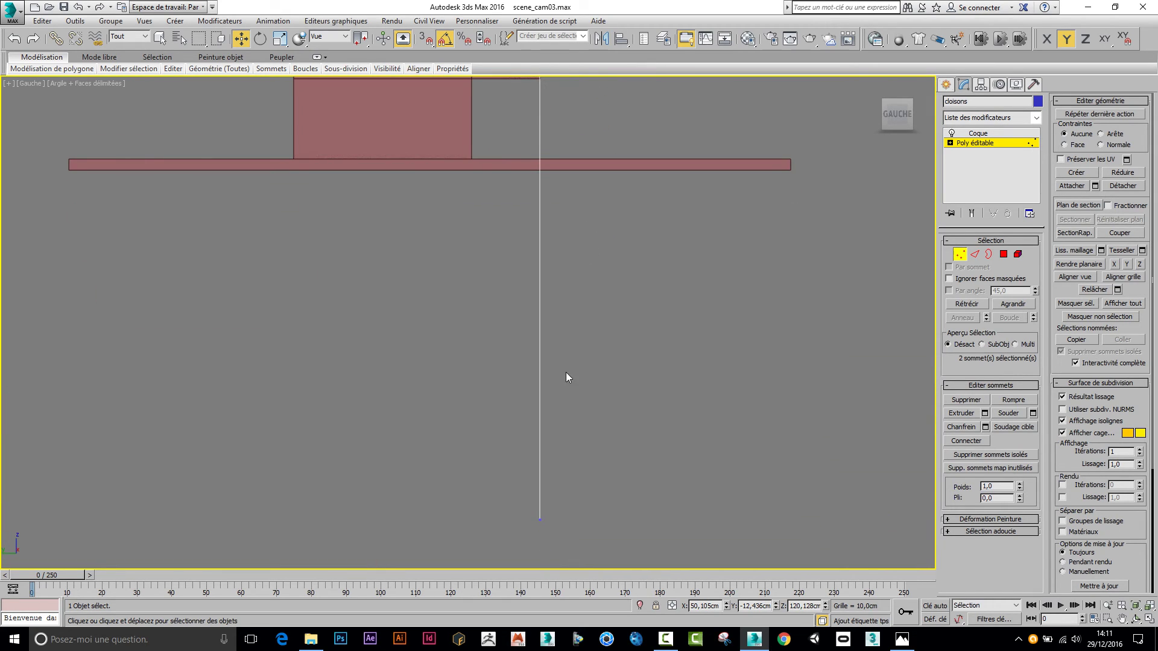
pyautogui.moveTo(570, 537); pyautogui.dragTo(551, 155)
pyautogui.scroll(8, 548, 154)
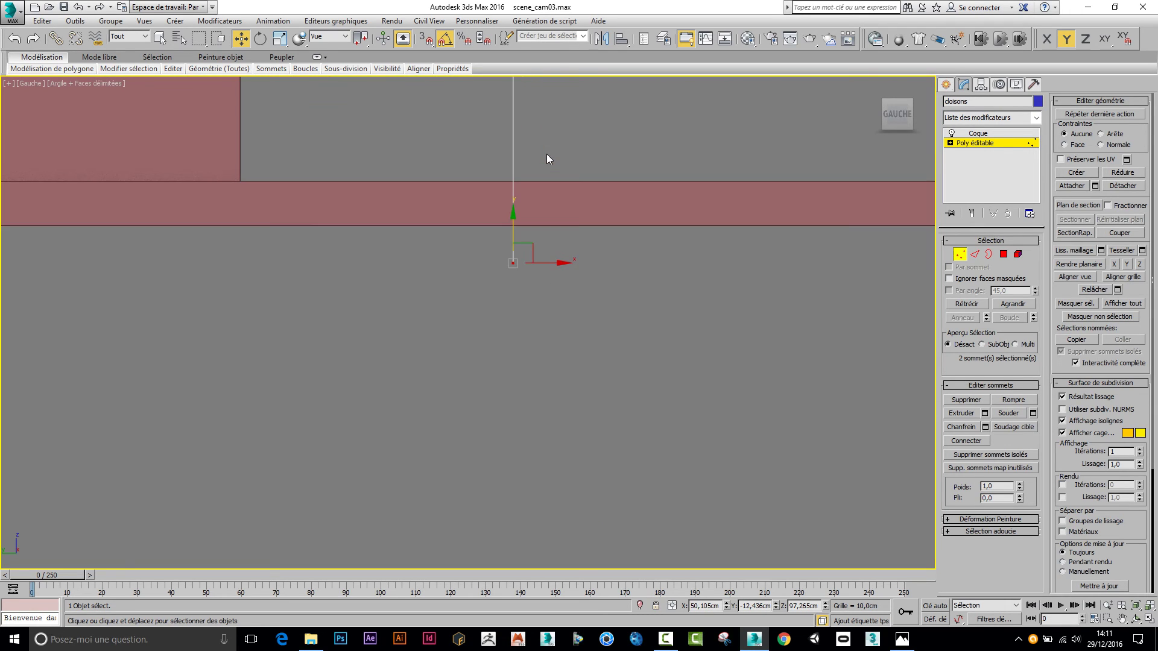
pyautogui.press('F3')
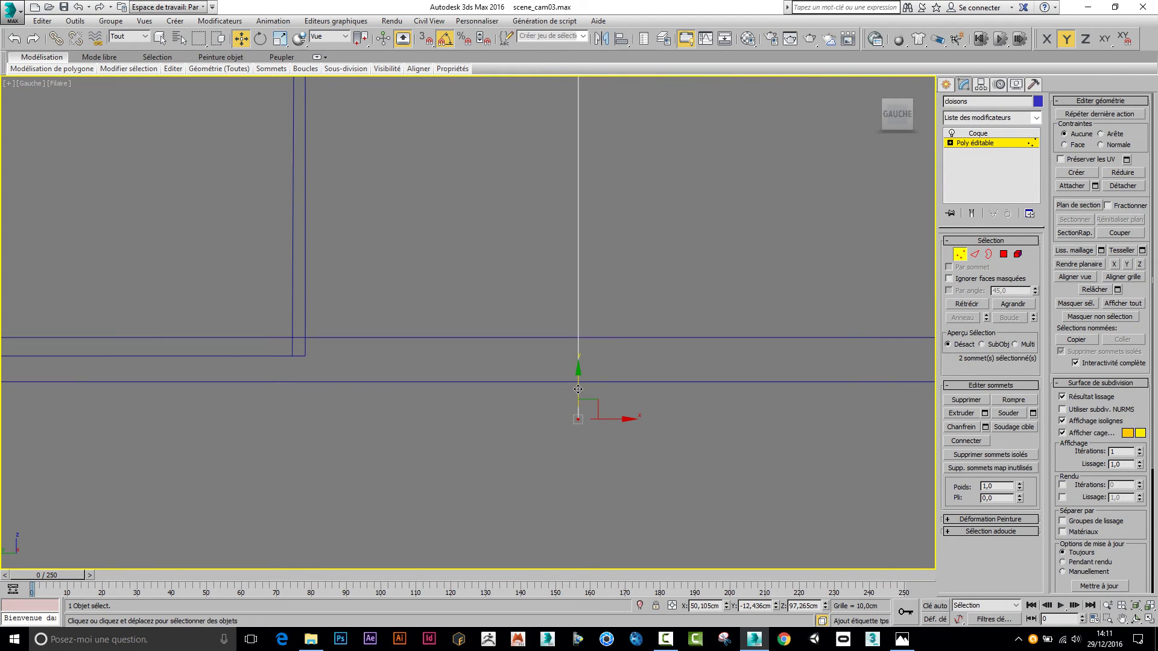
pyautogui.moveTo(578, 389); pyautogui.dragTo(587, 311)
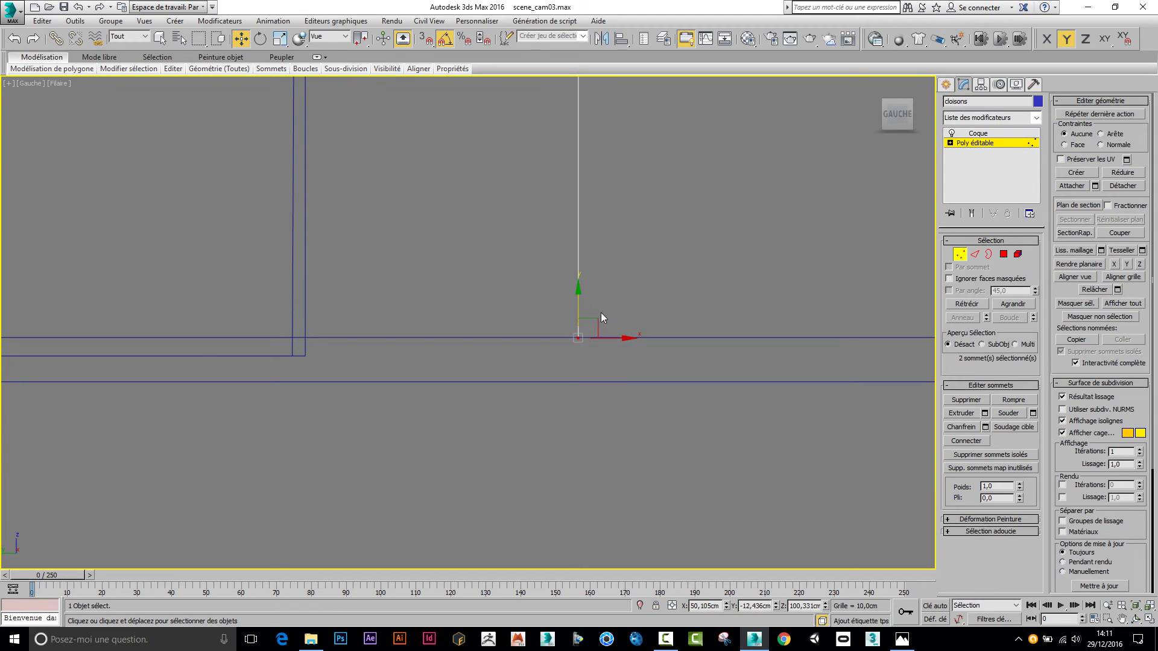
pyautogui.click(959, 254)
pyautogui.click(978, 133)
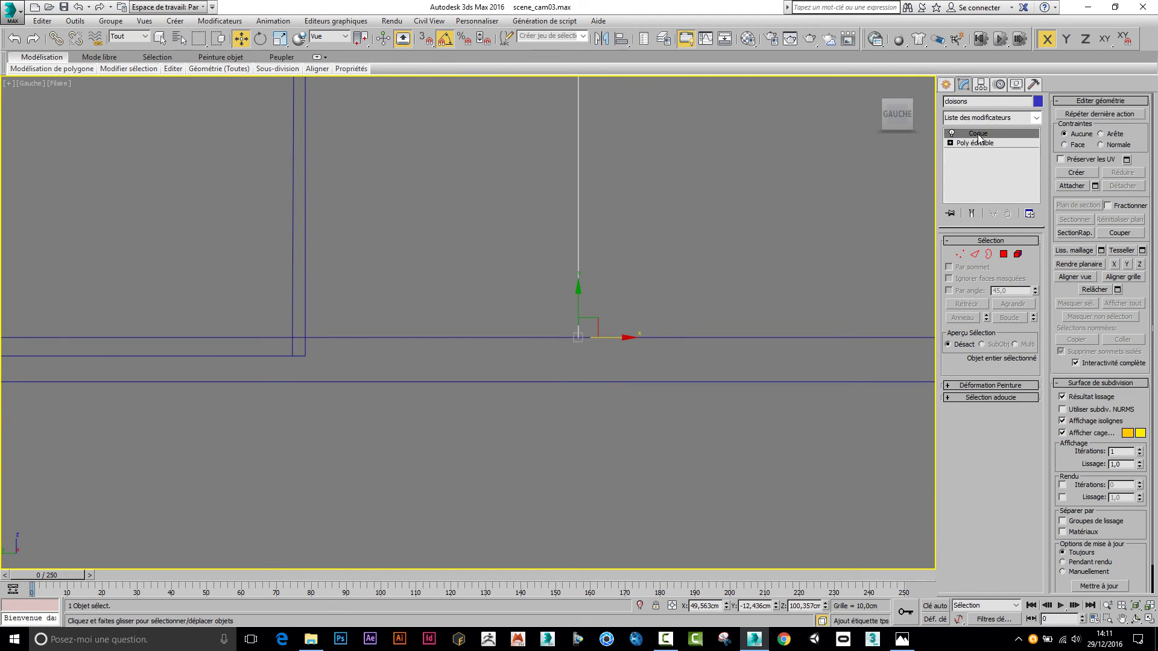
pyautogui.click(732, 235)
# Raise all bottom vertices of the stairwell to the floor slab's top surface, at Z about 100.34 cm, and leave vertex editing
pyautogui.moveTo(387, 383); pyautogui.dragTo(674, 424, button='middle')
pyautogui.scroll(-2, 674, 424)
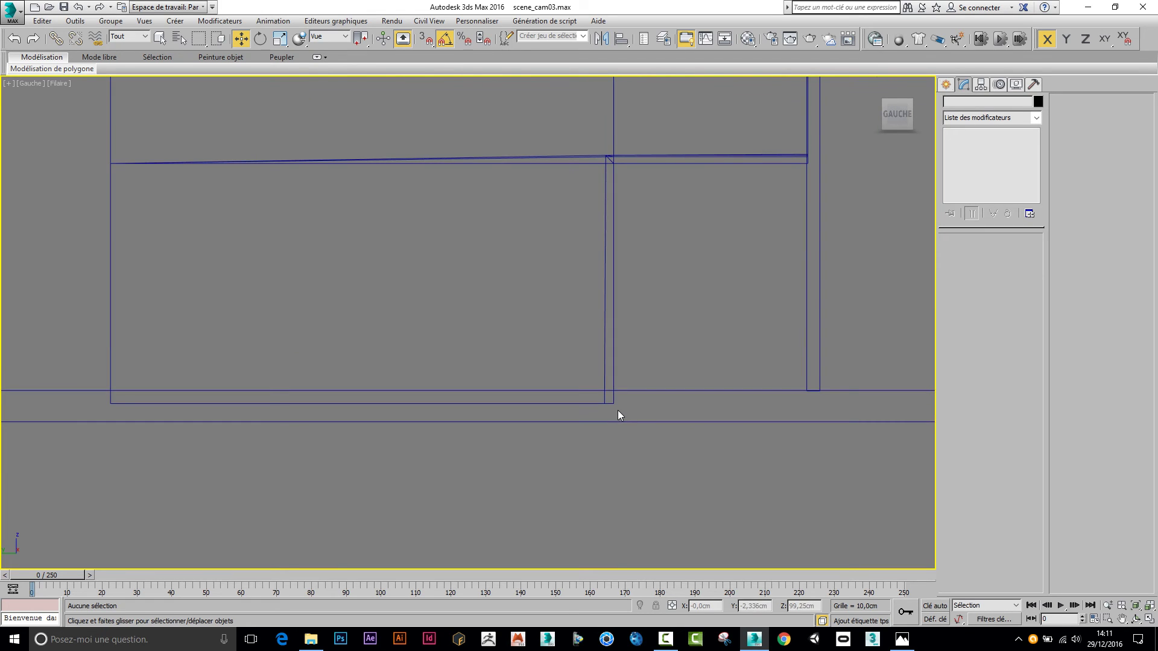
pyautogui.click(606, 401)
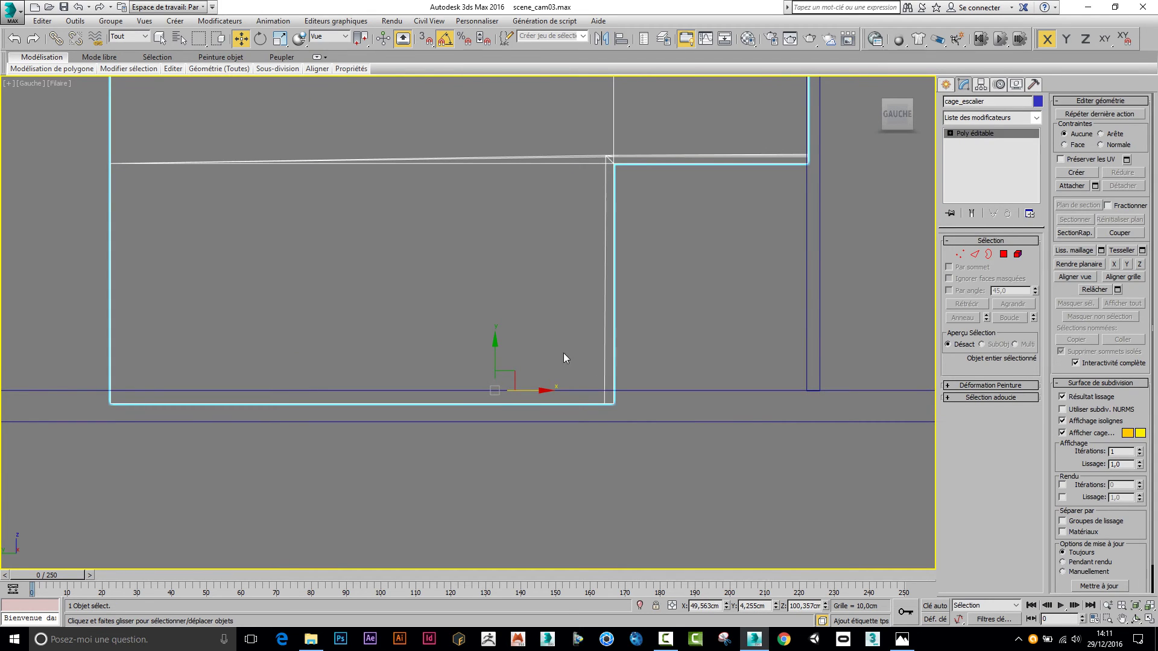
pyautogui.moveTo(563, 353); pyautogui.dragTo(596, 426, button='middle')
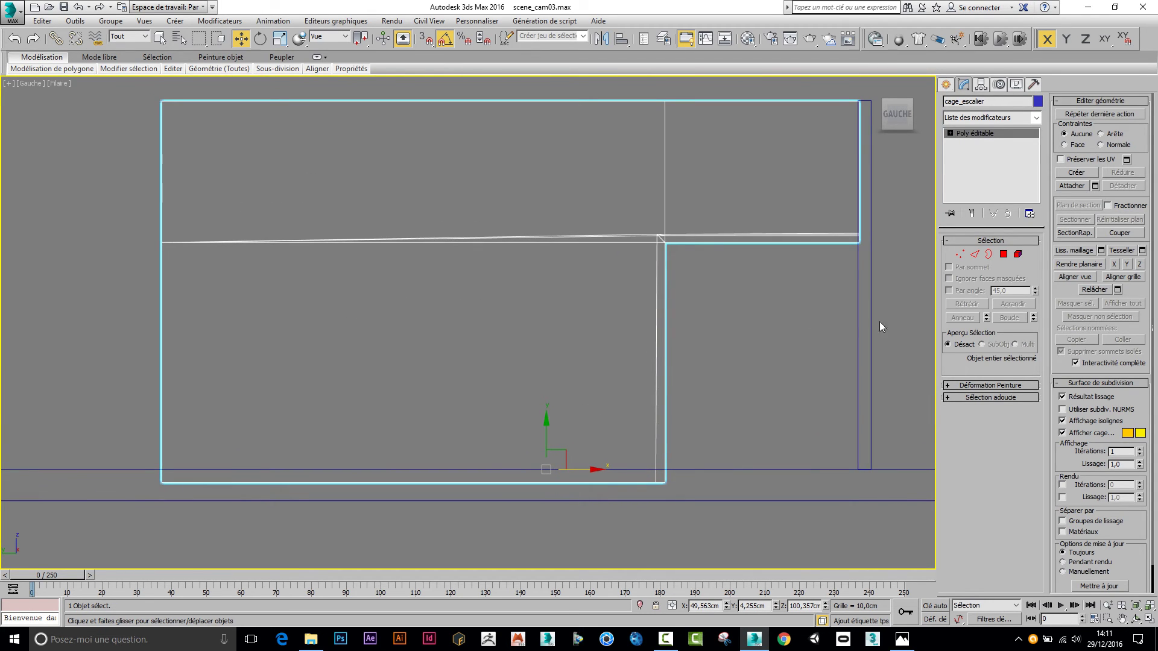
pyautogui.click(959, 256)
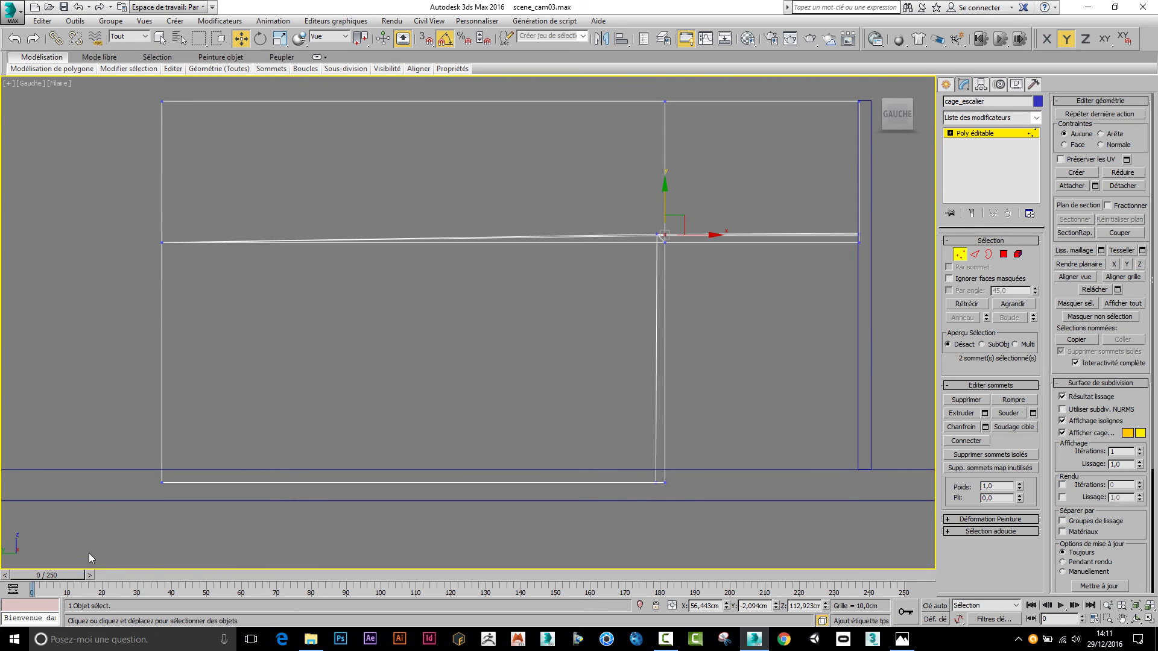
pyautogui.moveTo(618, 468); pyautogui.dragTo(701, 454)
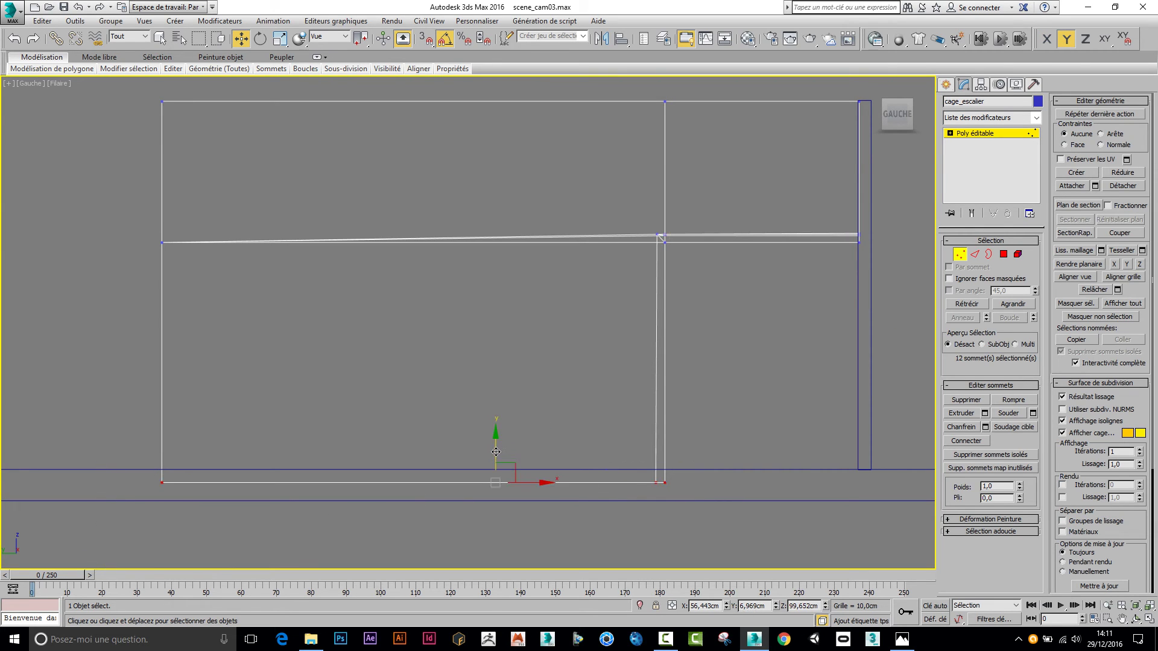
pyautogui.moveTo(496, 452); pyautogui.dragTo(501, 439)
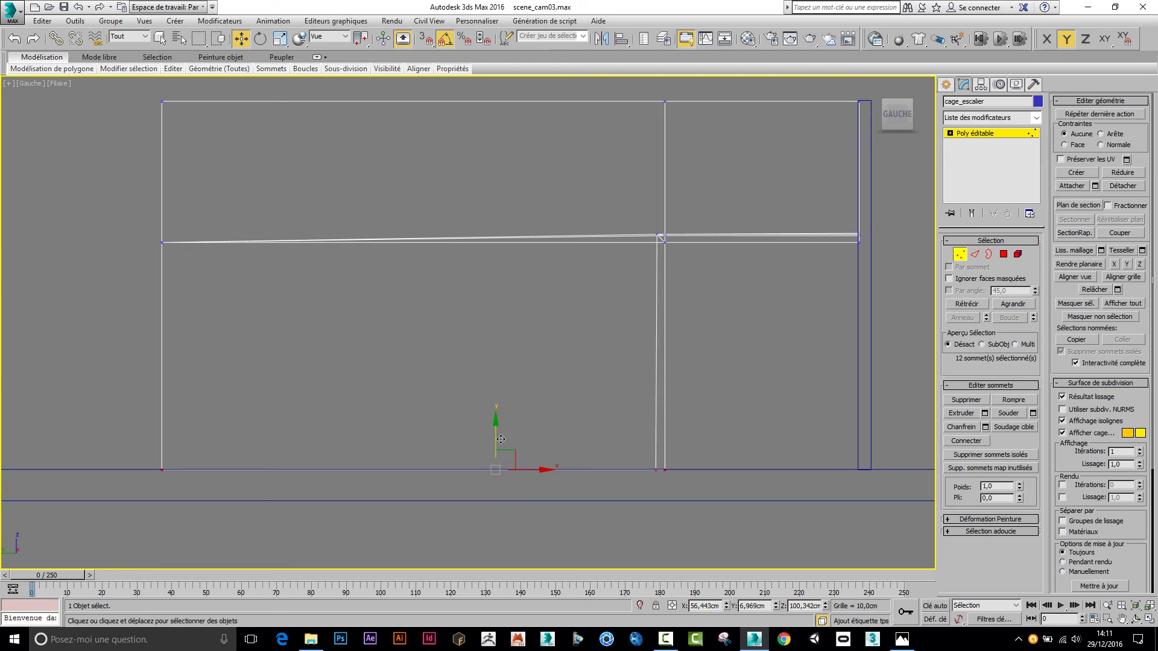
pyautogui.click(959, 255)
pyautogui.moveTo(901, 266); pyautogui.dragTo(787, 312, button='middle')
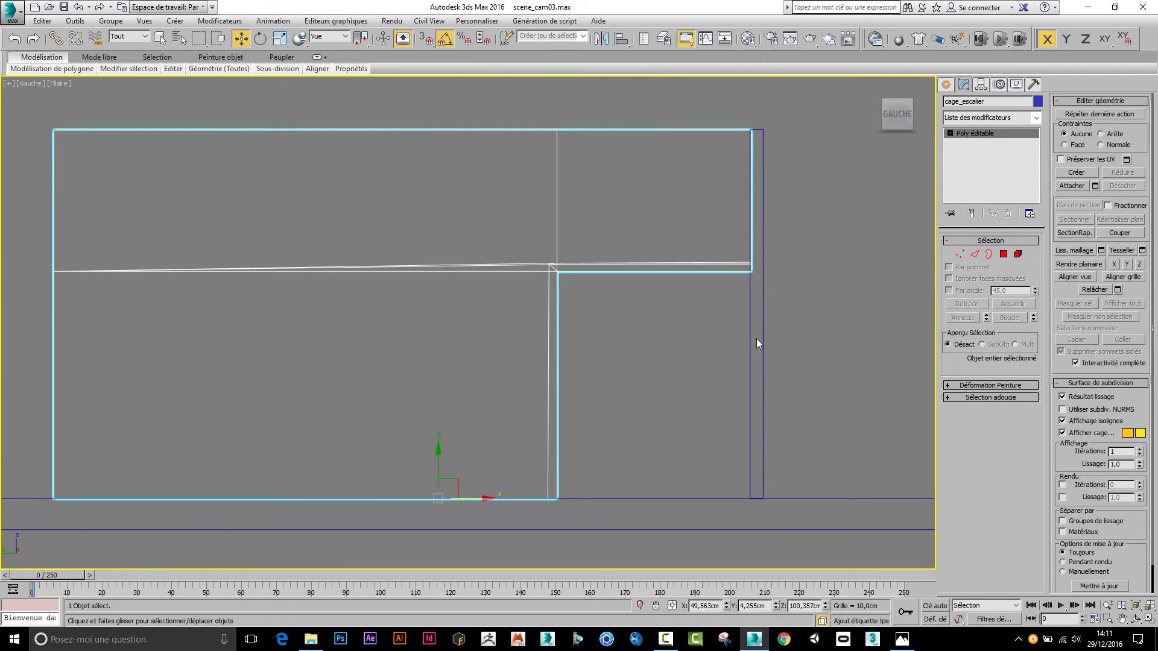
# Examine the stairwell, its landing and the shortened partition from several sides in a shaded perspective view
pyautogui.scroll(-2, 756, 344)
pyautogui.press('p')
pyautogui.press('F3')
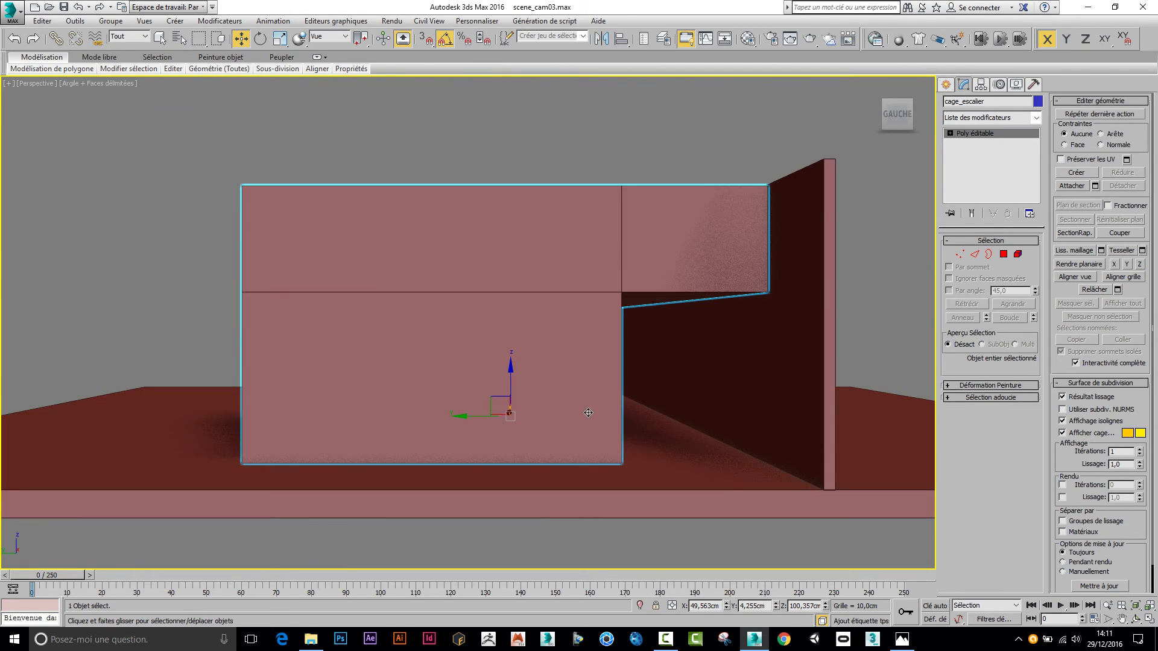
pyautogui.keyDown('alt'); pyautogui.moveTo(547, 422); pyautogui.dragTo(619, 432, button='middle'); pyautogui.keyUp('alt')
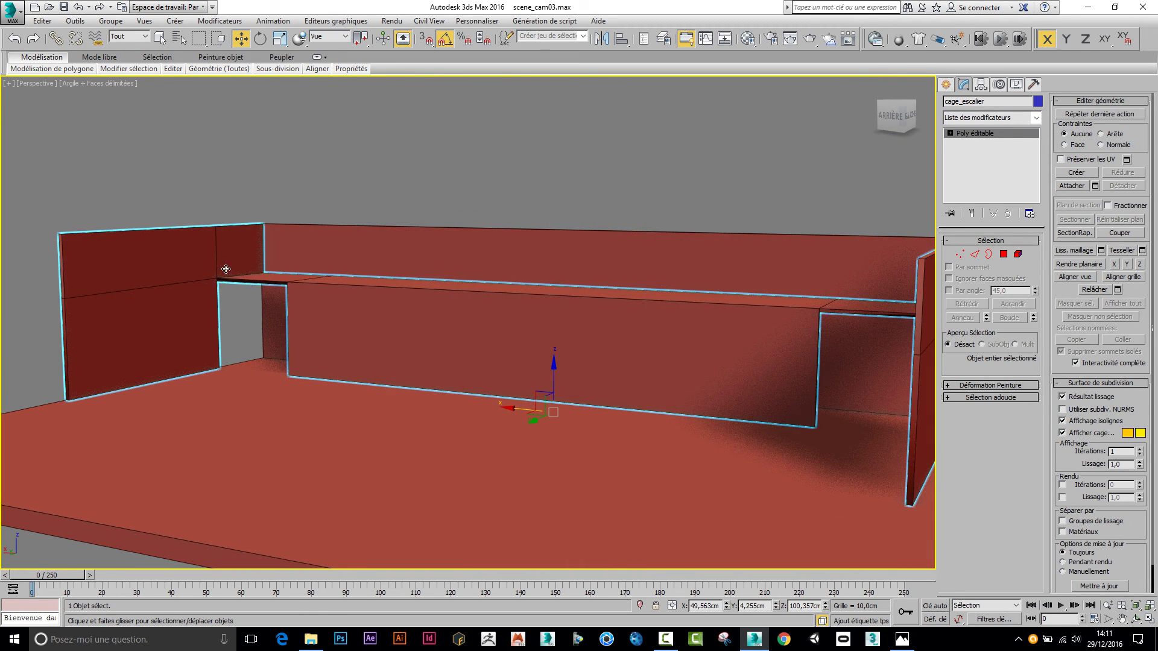
pyautogui.keyDown('alt'); pyautogui.moveTo(225, 269); pyautogui.dragTo(230, 281, button='middle'); pyautogui.keyUp('alt')
pyautogui.scroll(2, 277, 315)
pyautogui.scroll(2, 319, 313)
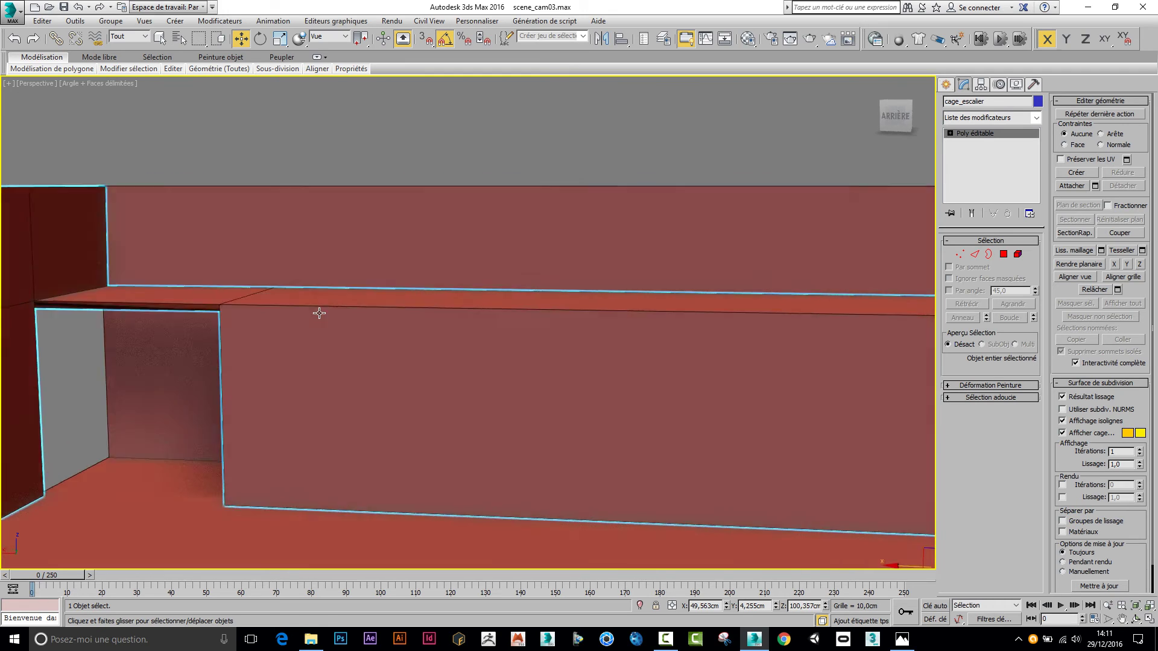
pyautogui.keyDown('alt'); pyautogui.moveTo(319, 313); pyautogui.dragTo(374, 324, button='middle'); pyautogui.keyUp('alt')
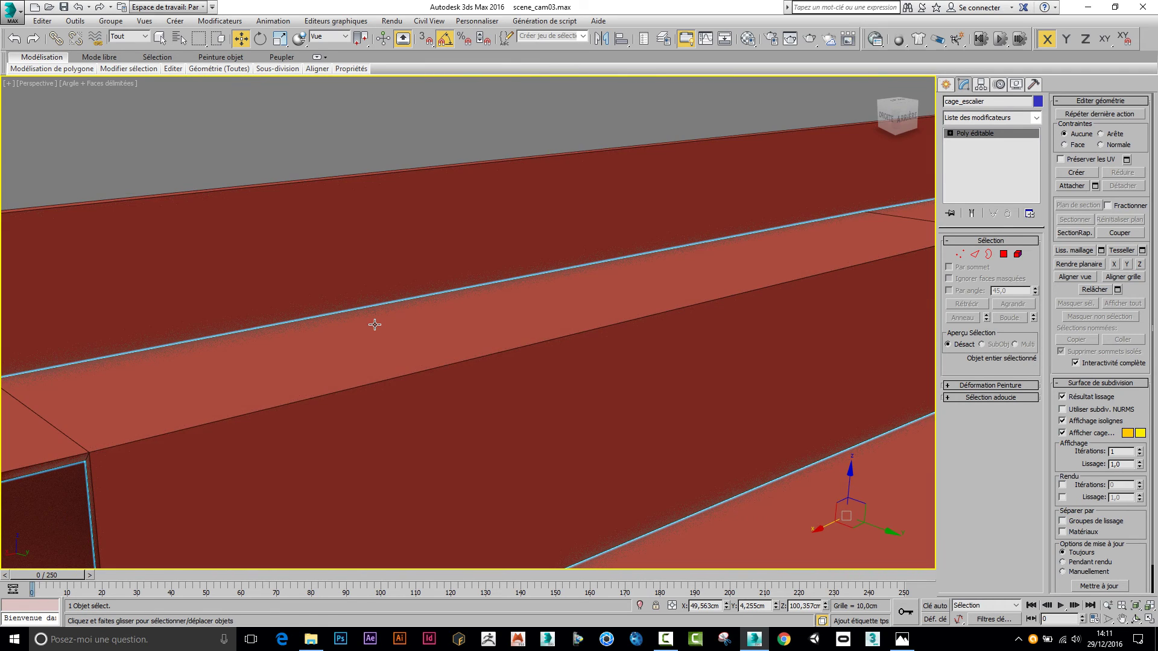
pyautogui.scroll(-5, 375, 325)
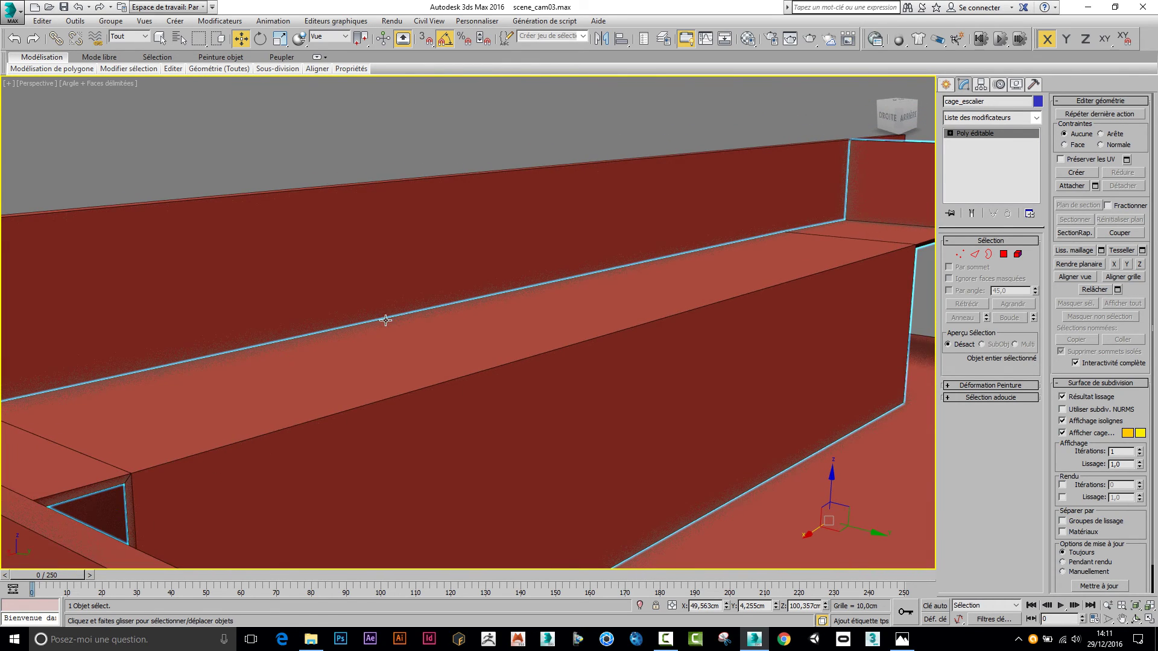
pyautogui.scroll(1, 385, 320)
pyautogui.scroll(-2, 382, 336)
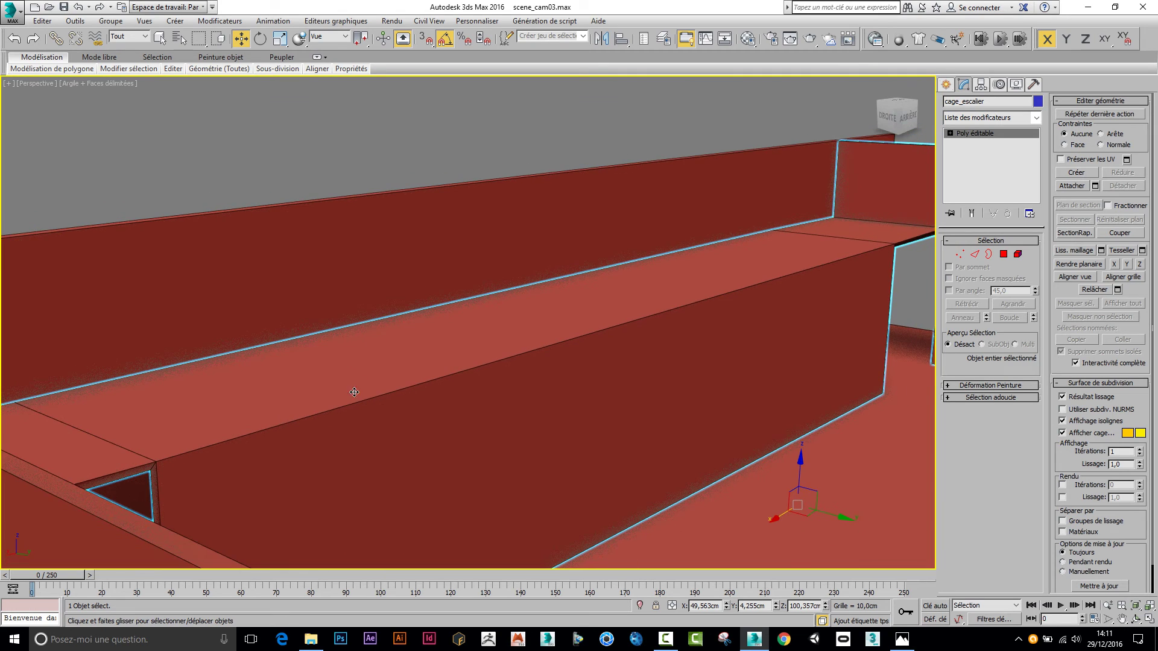
pyautogui.keyDown('alt'); pyautogui.moveTo(354, 391); pyautogui.dragTo(157, 365, button='middle'); pyautogui.keyUp('alt')
pyautogui.scroll(-8, 261, 350)
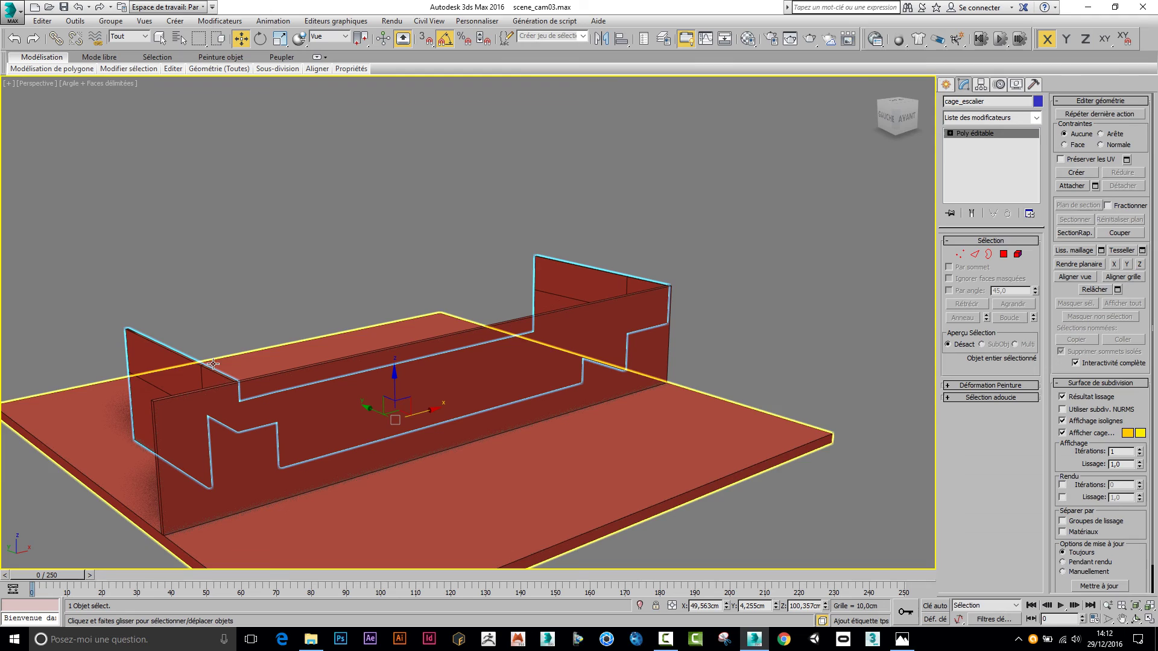
# Convert the long partition wall with its shell modifier into an editable polygon object
pyautogui.click(581, 233)
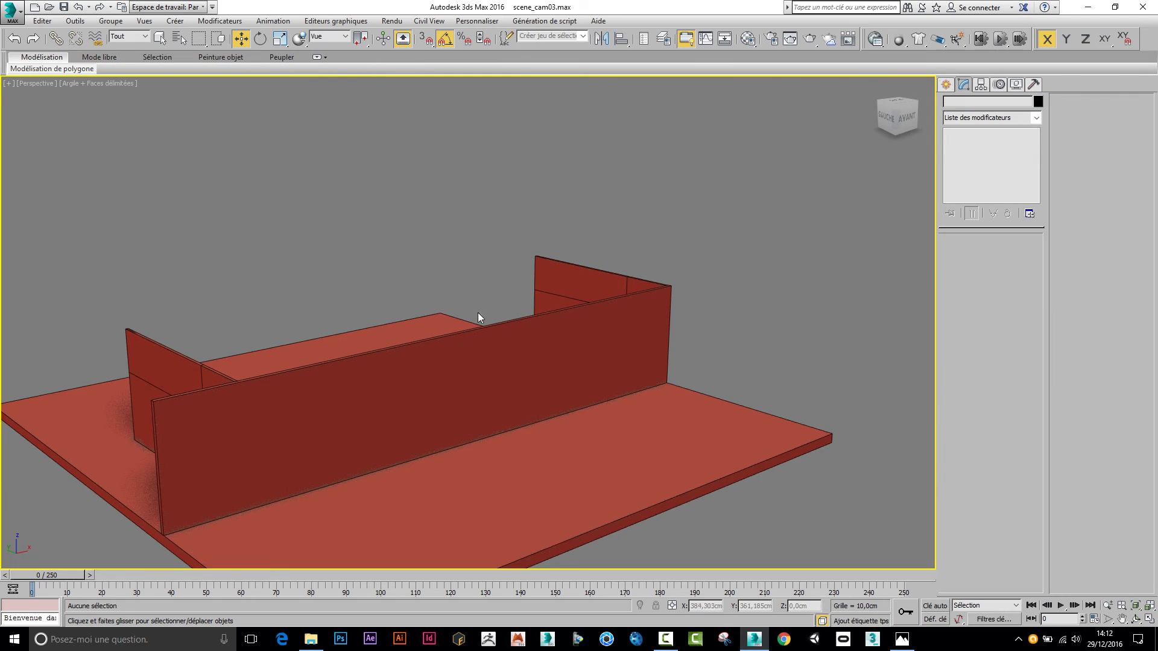
pyautogui.click(317, 367)
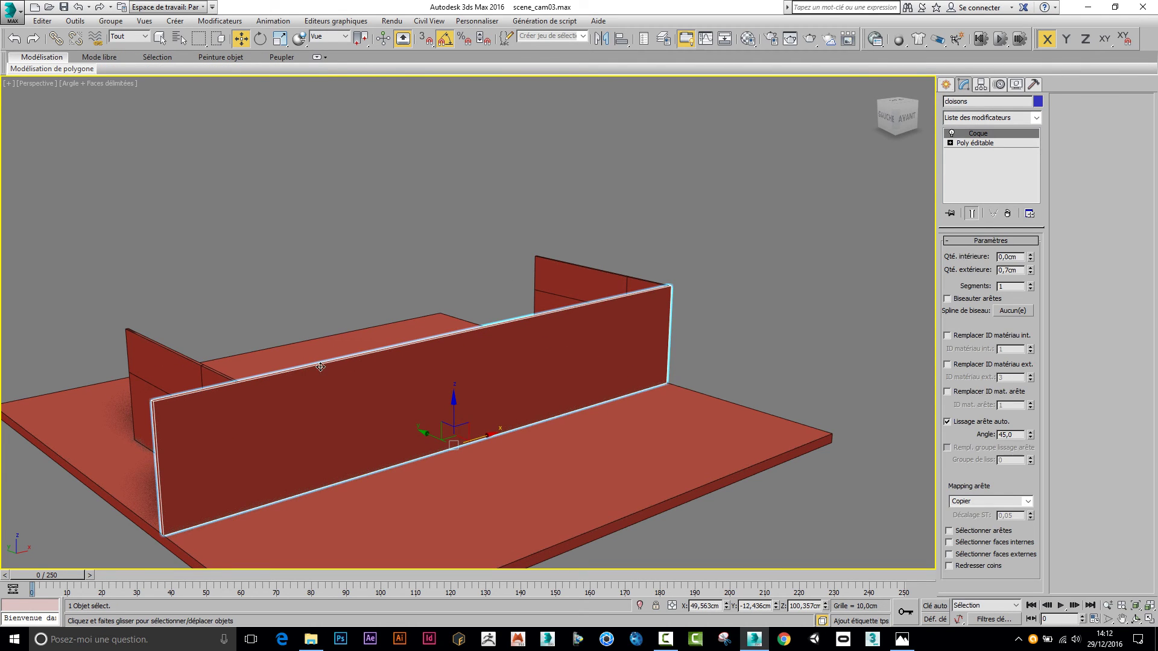
pyautogui.rightClick(971, 136)
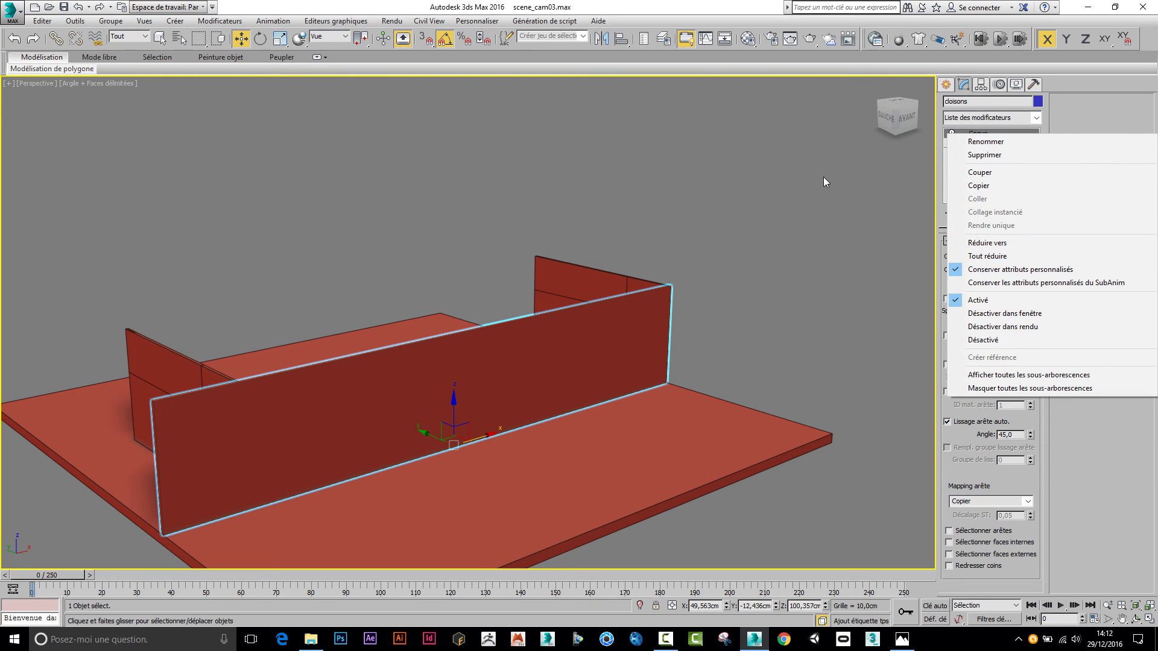
pyautogui.rightClick(767, 175)
pyautogui.moveTo(694, 295)
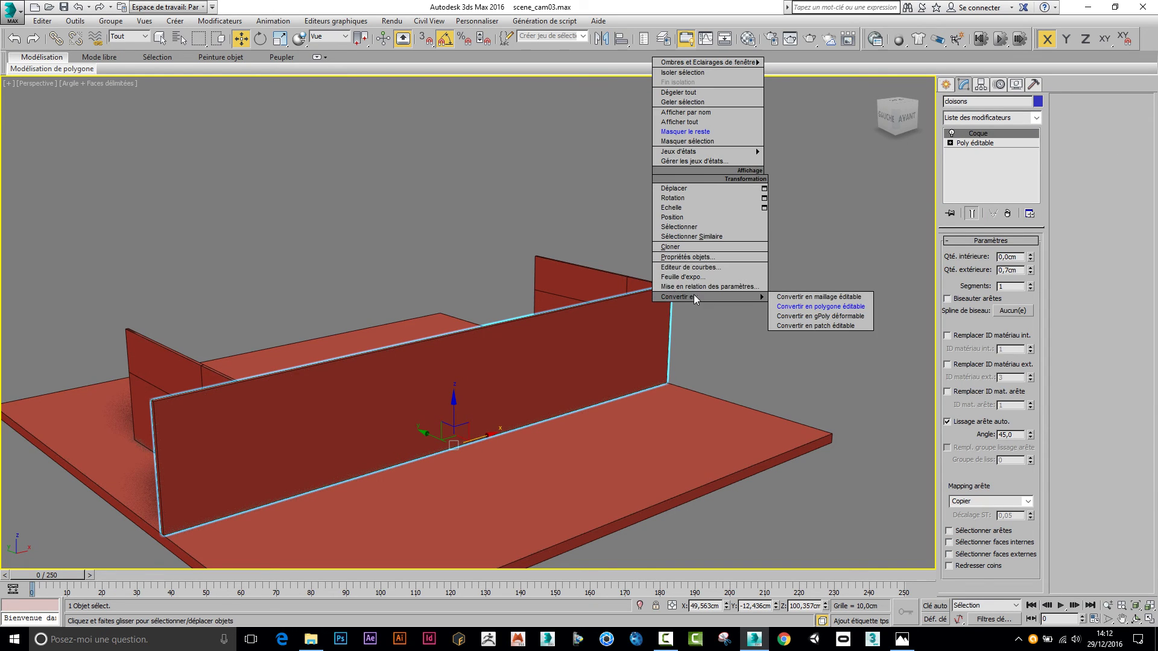
pyautogui.click(794, 306)
# Connect the partition's ring of vertical edges with one horizontal edge loop at mid-height
pyautogui.click(975, 254)
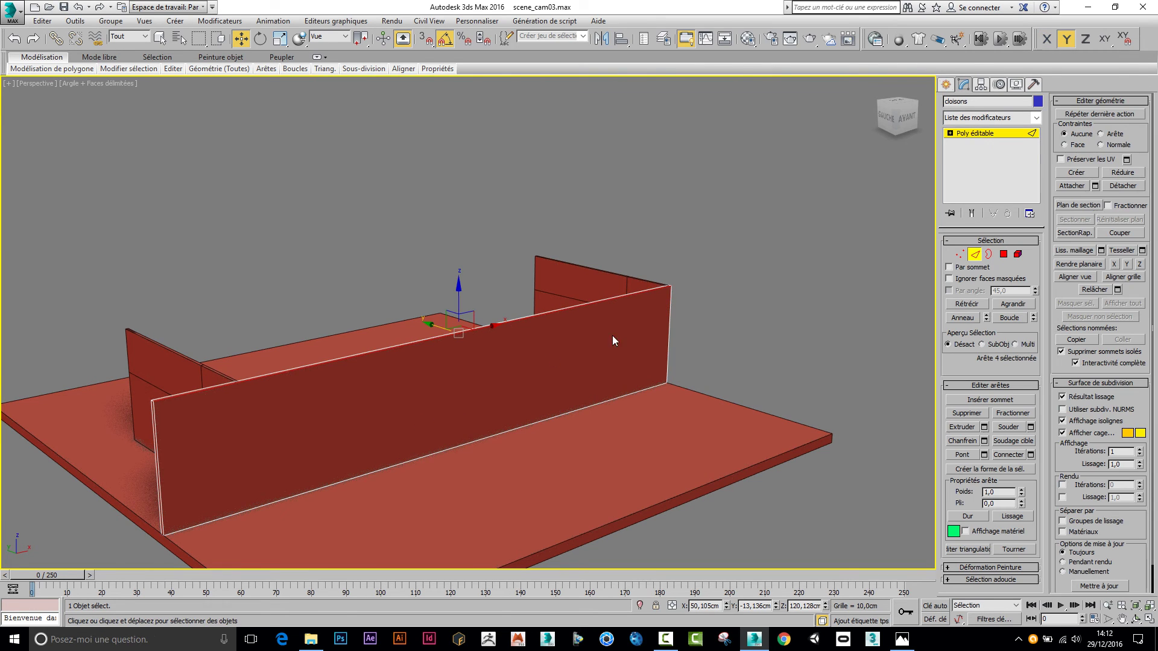
pyautogui.keyDown('alt'); pyautogui.moveTo(450, 397); pyautogui.dragTo(505, 336, button='middle'); pyautogui.keyUp('alt')
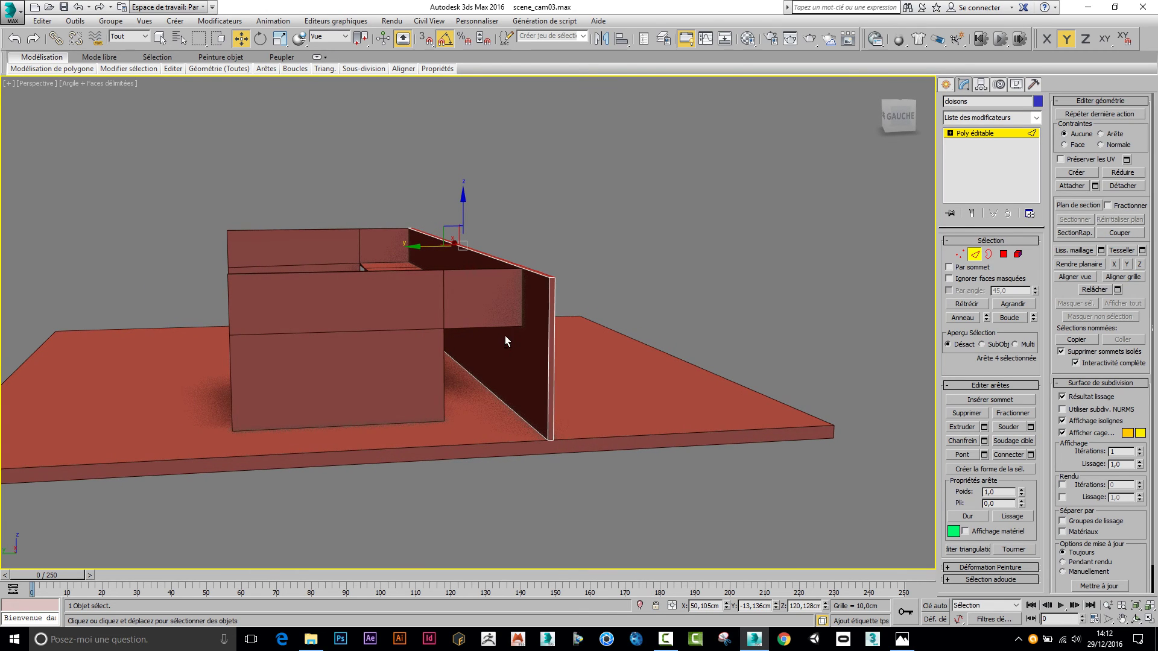
pyautogui.click(547, 360)
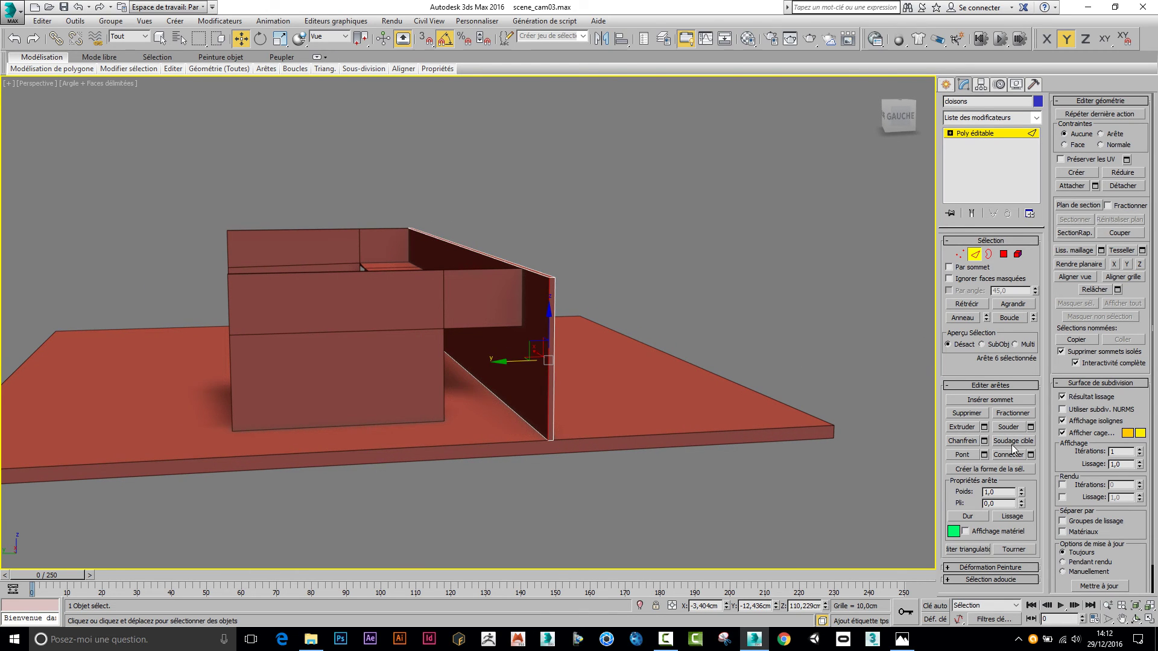
pyautogui.click(976, 319)
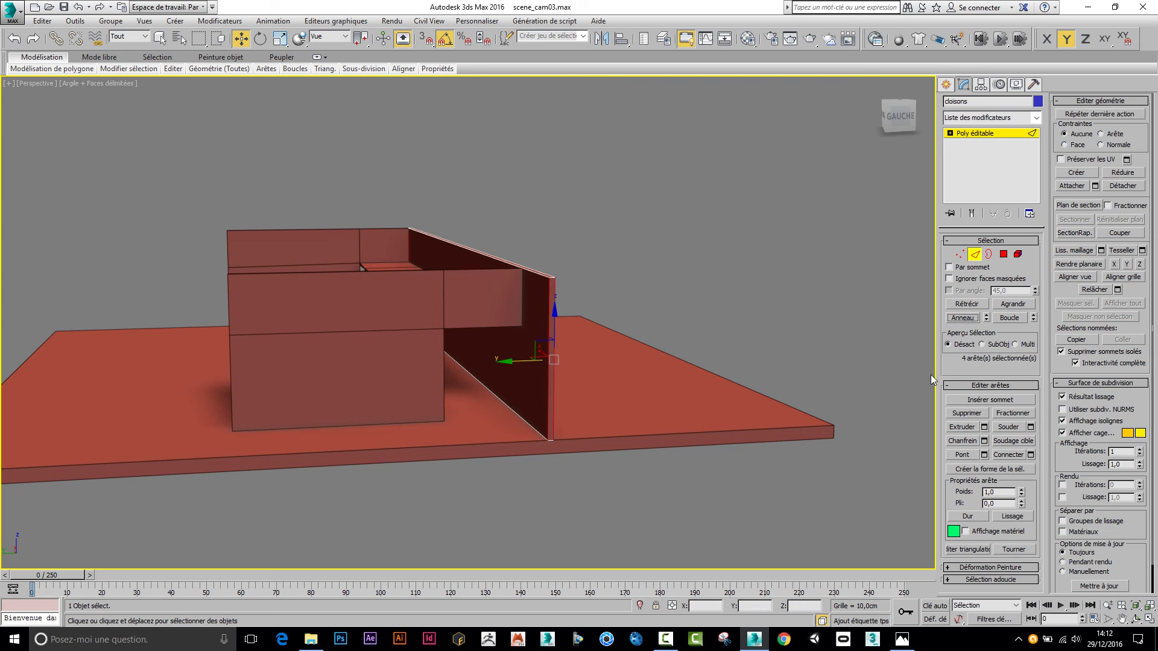
pyautogui.keyDown('alt'); pyautogui.moveTo(764, 457); pyautogui.dragTo(789, 457, button='middle'); pyautogui.keyUp('alt')
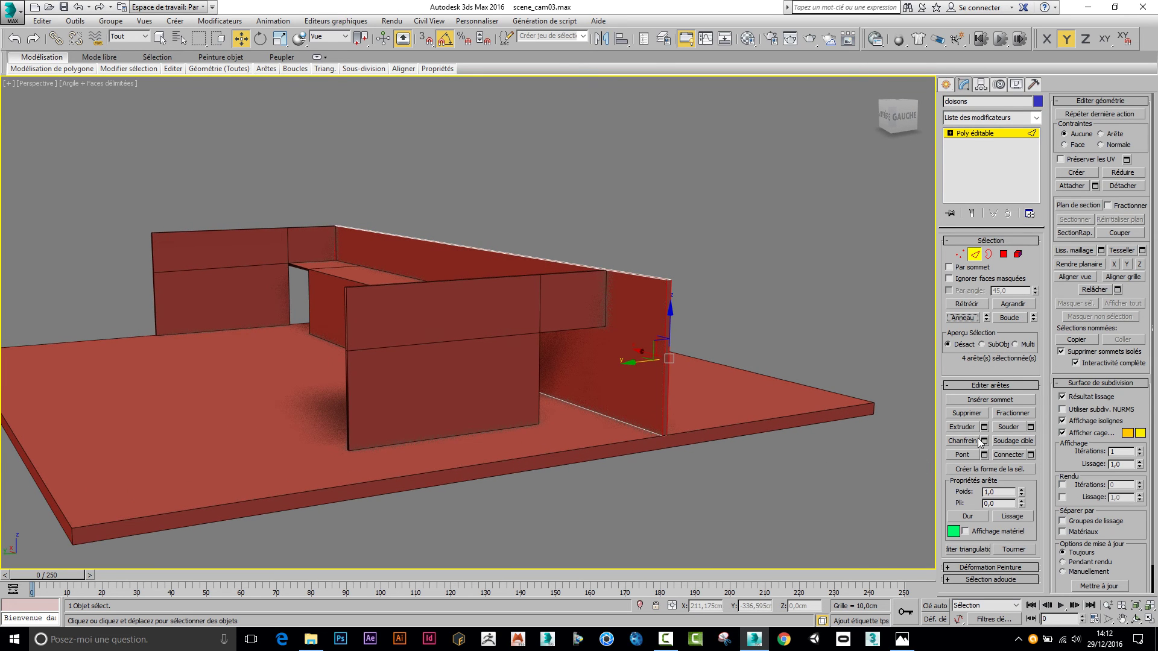
pyautogui.click(1030, 455)
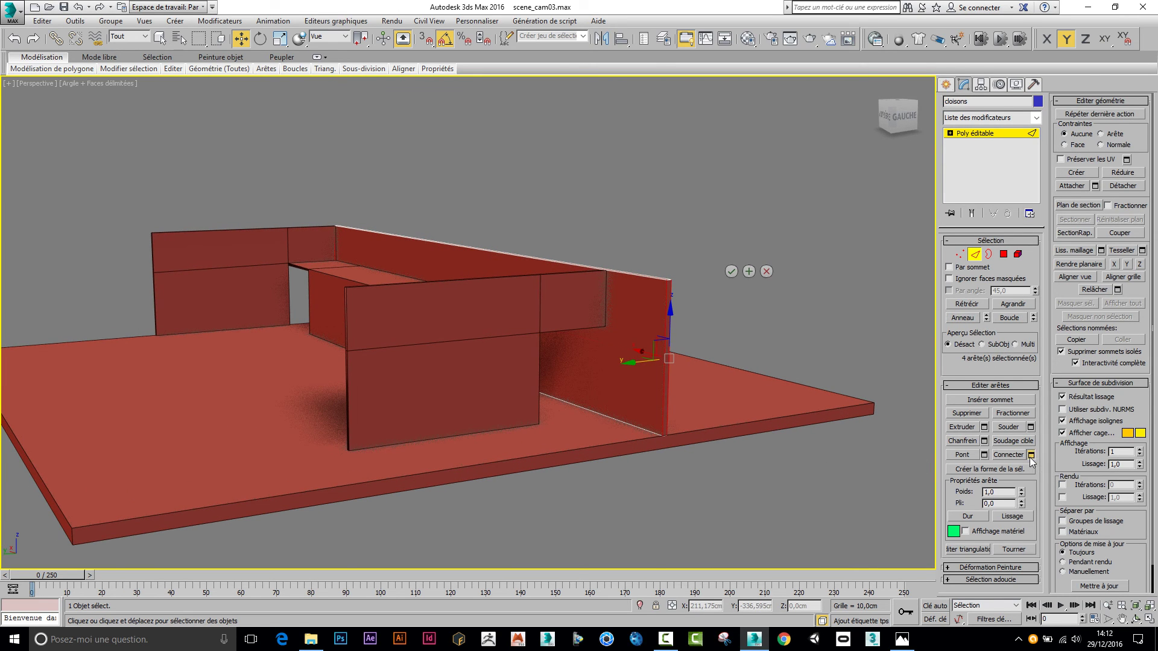
pyautogui.click(731, 273)
# Connect the ring of the partition's lengthwise edges with two vertical edge loops, using 2 segments, pinch 12 and slide 0
pyautogui.keyDown('alt'); pyautogui.moveTo(687, 312); pyautogui.dragTo(552, 375, button='middle'); pyautogui.keyUp('alt')
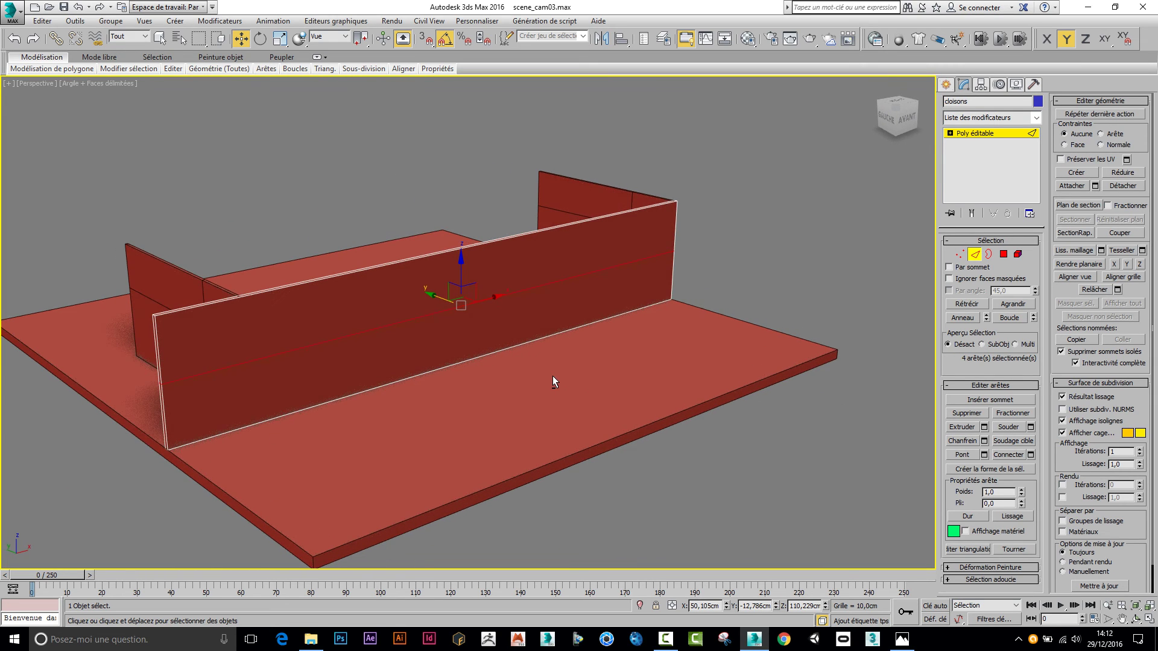
pyautogui.click(518, 292)
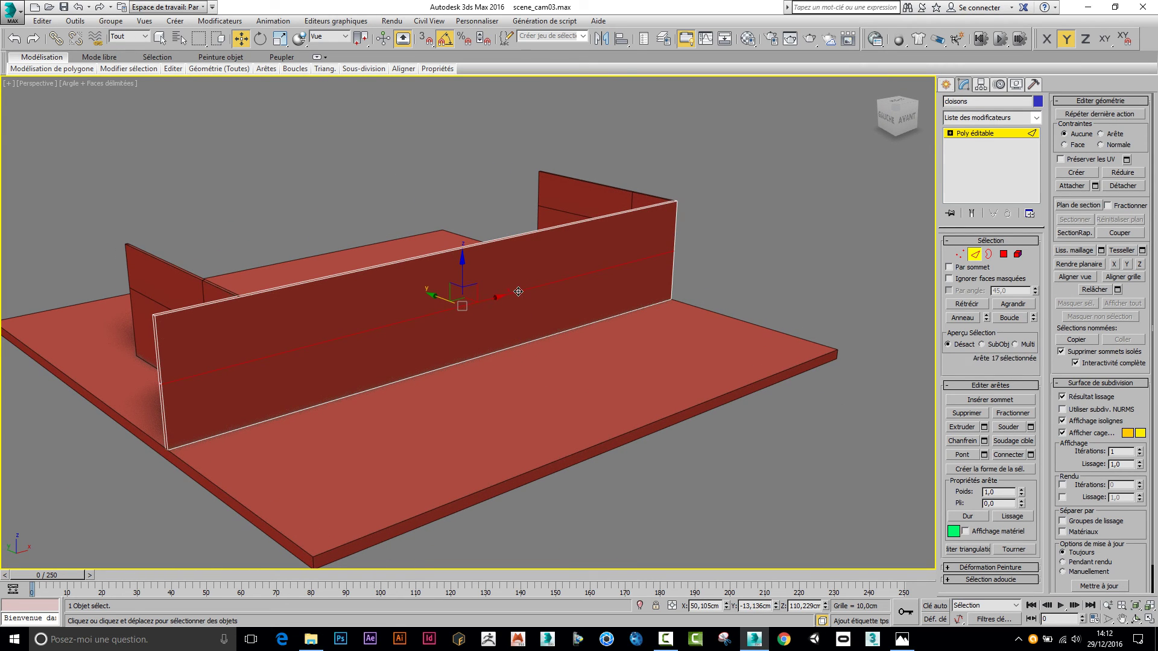
pyautogui.click(964, 317)
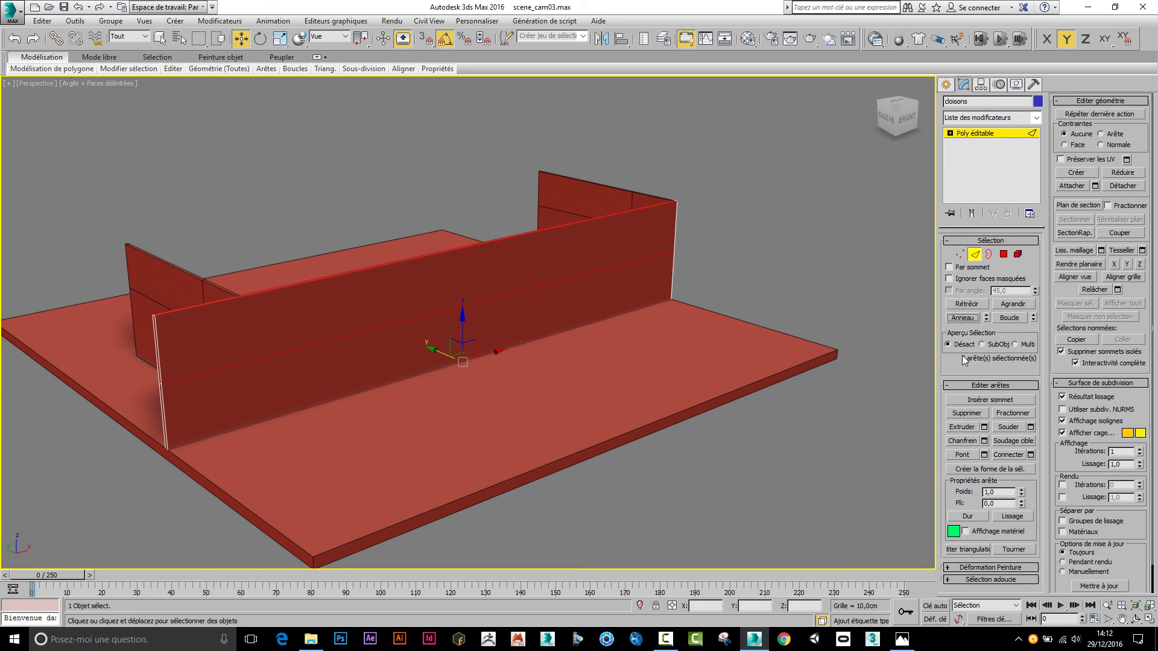
pyautogui.click(1030, 454)
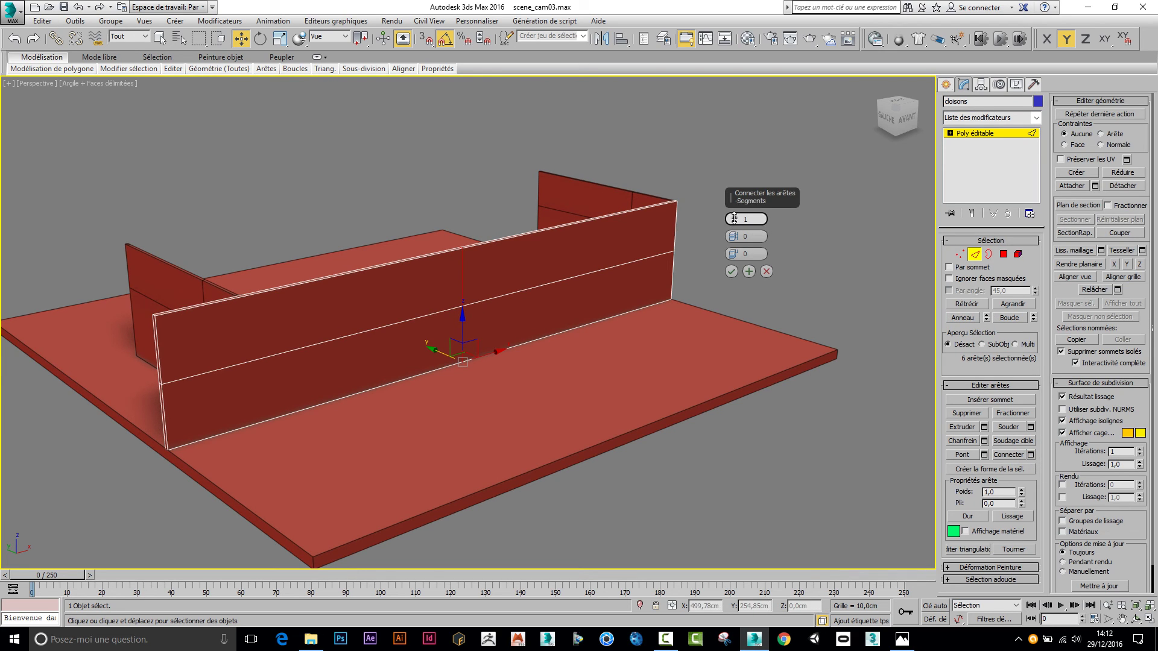
pyautogui.moveTo(734, 218); pyautogui.dragTo(733, 212)
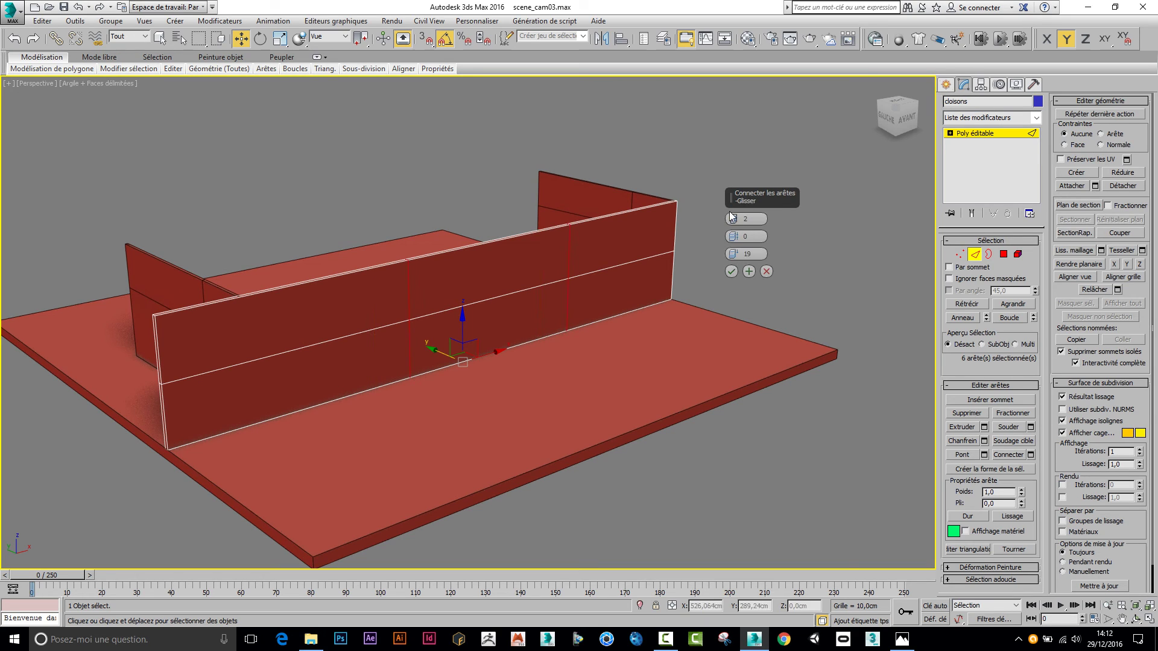
pyautogui.moveTo(735, 236); pyautogui.dragTo(729, 139)
pyautogui.moveTo(729, 182); pyautogui.dragTo(728, 210)
pyautogui.moveTo(493, 355); pyautogui.dragTo(412, 381)
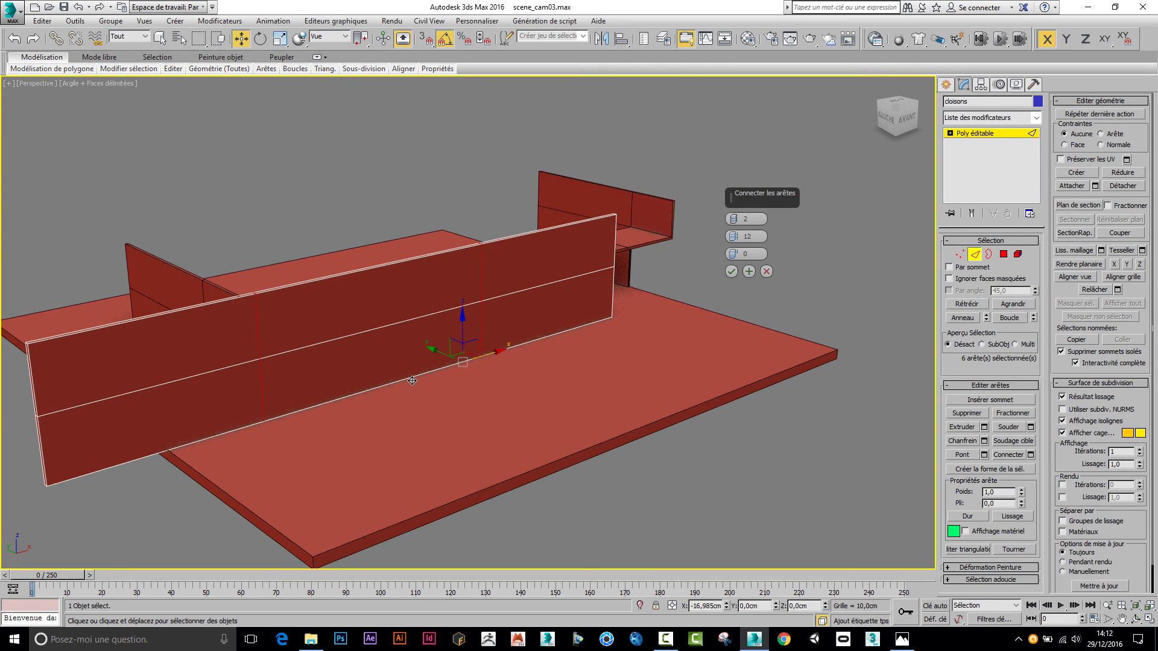
pyautogui.rightClick(412, 380)
pyautogui.click(730, 272)
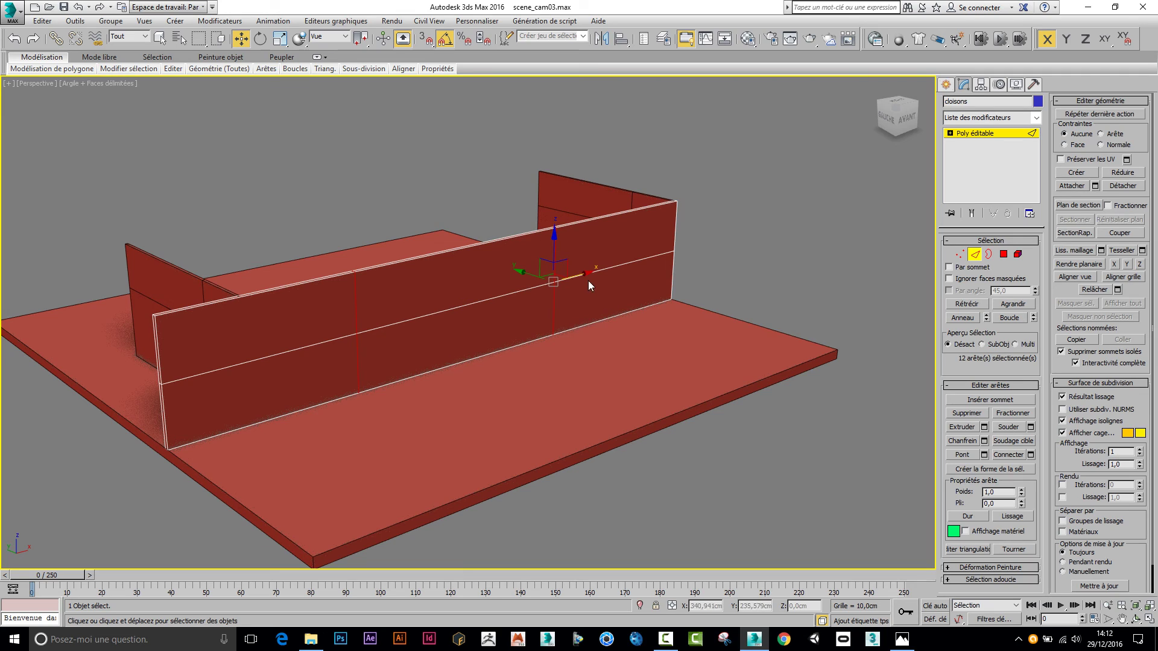
# Shift both vertical edge loops along negative X on the partition and chamfer each into a pair outlining a door-width strip
pyautogui.moveTo(587, 283); pyautogui.dragTo(475, 320)
pyautogui.moveTo(476, 324); pyautogui.dragTo(476, 324)
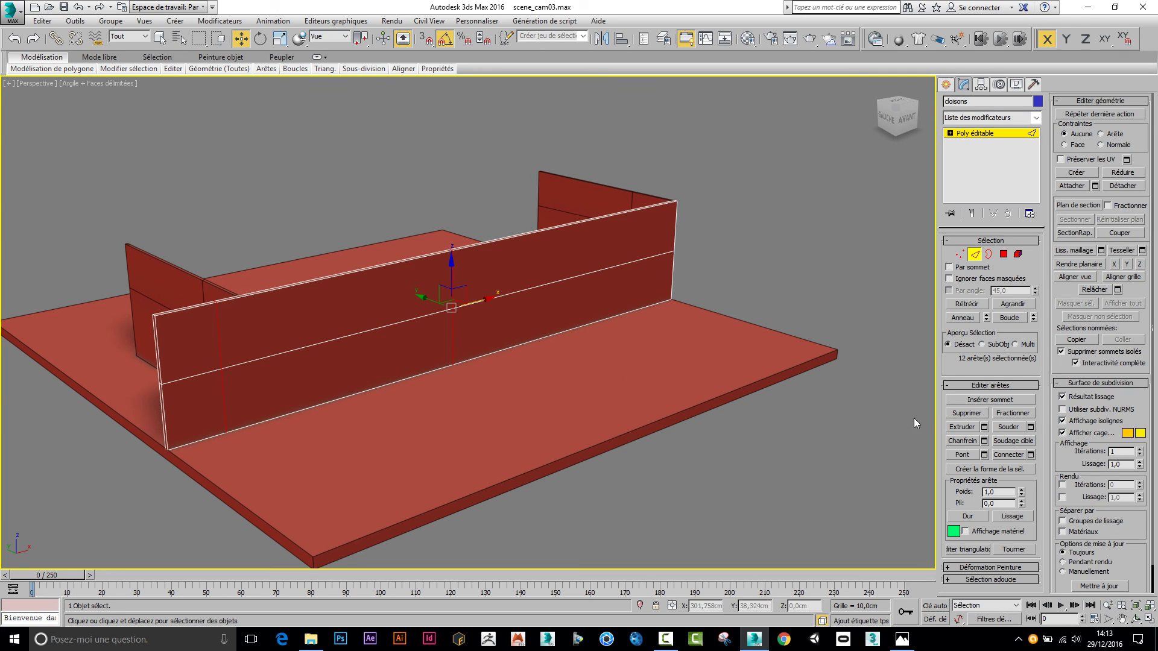
pyautogui.click(983, 441)
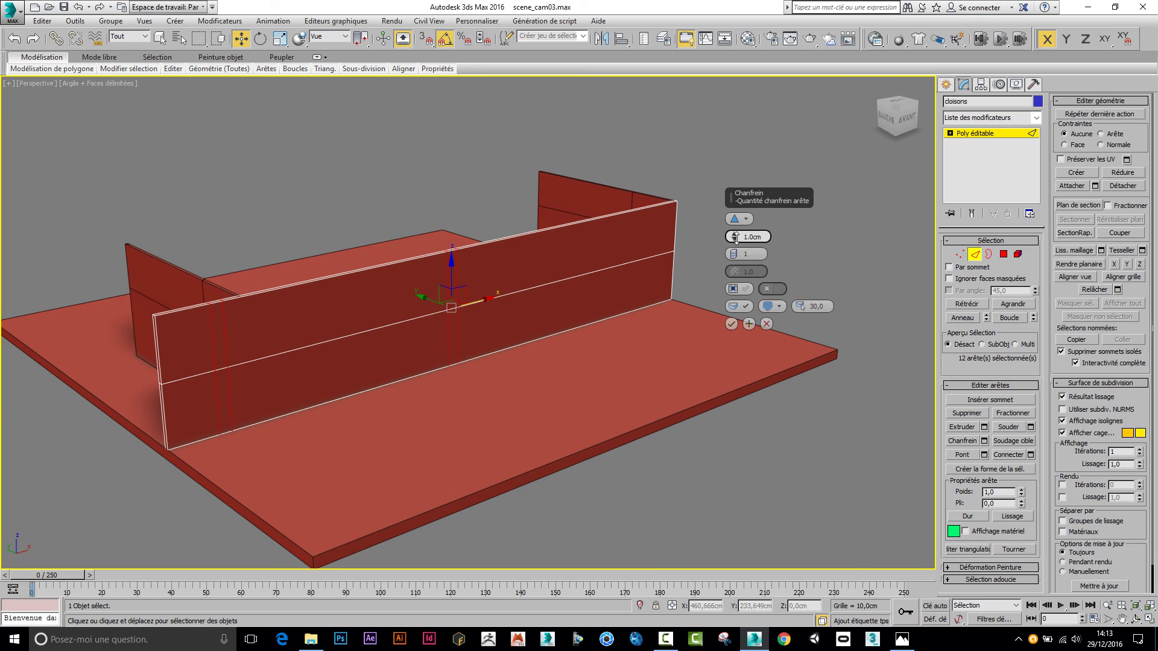
pyautogui.moveTo(736, 237); pyautogui.dragTo(739, 228)
pyautogui.click(731, 324)
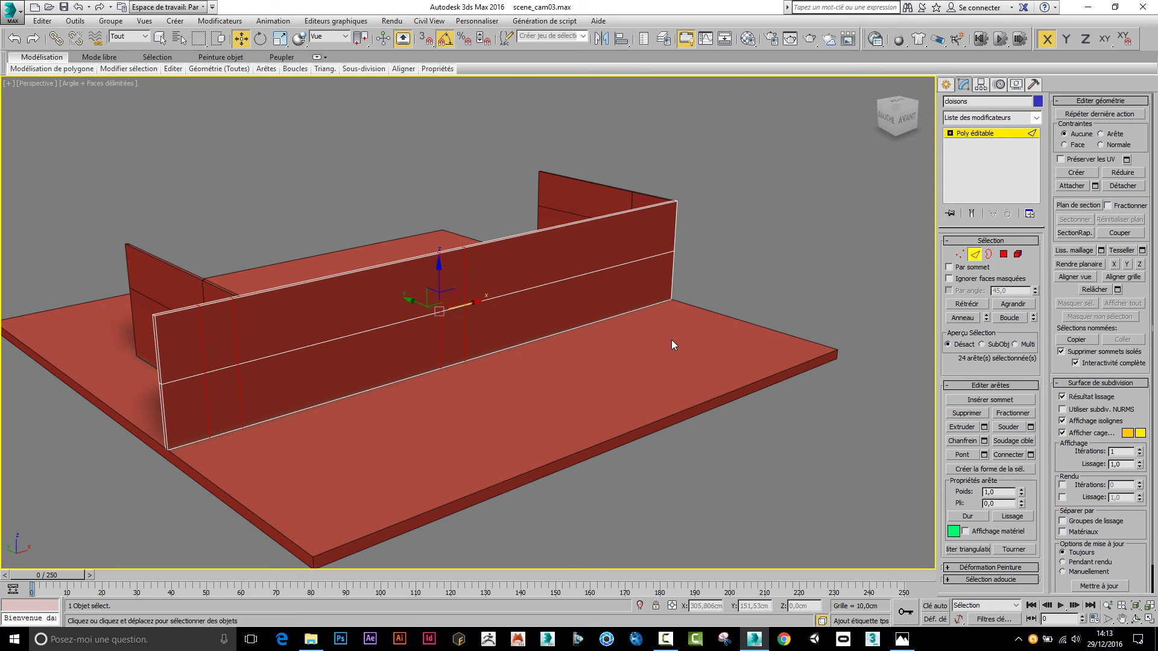
# Bridge the lower front and back polygons of the partition's two narrow strips to cut two door openings through the wall
pyautogui.scroll(2, 714, 341)
pyautogui.click(1004, 254)
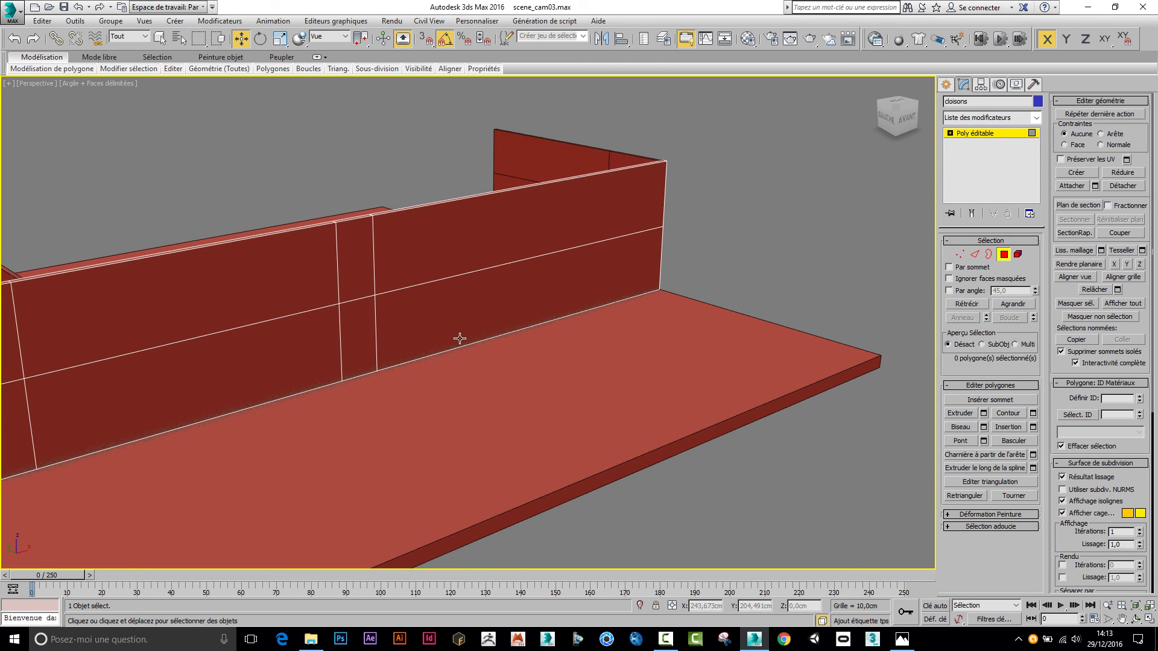
pyautogui.keyDown('alt'); pyautogui.moveTo(460, 338); pyautogui.dragTo(640, 229, button='middle'); pyautogui.keyUp('alt')
pyautogui.click(541, 254)
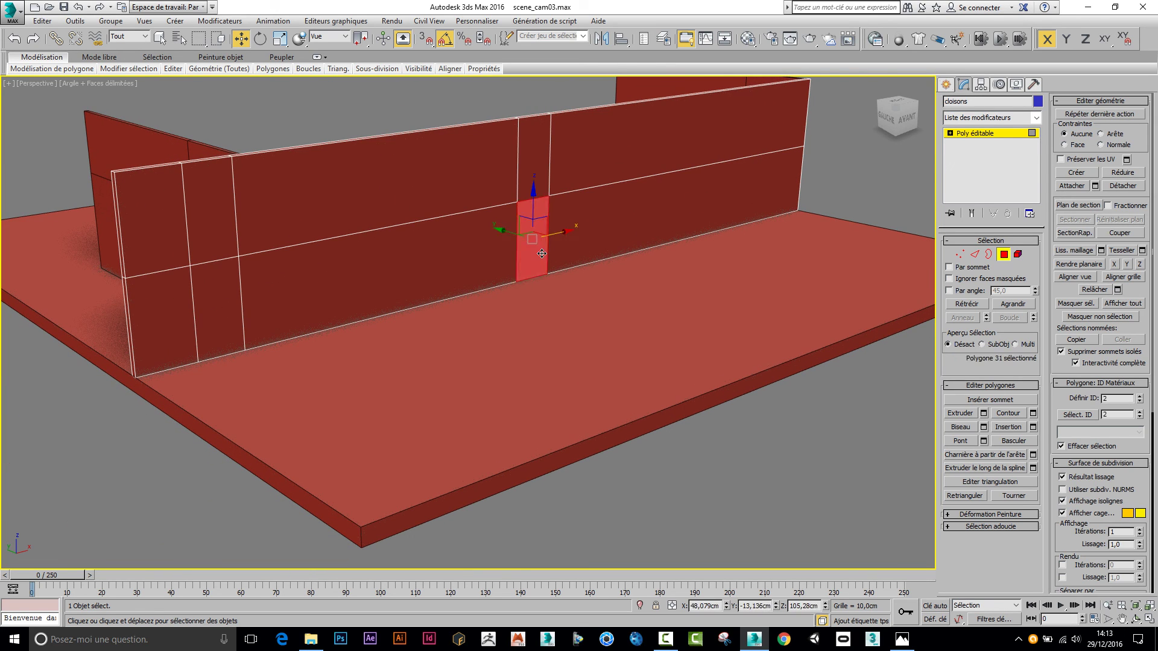
pyautogui.keyDown('ctrl'); pyautogui.click(222, 336); pyautogui.keyUp('ctrl')
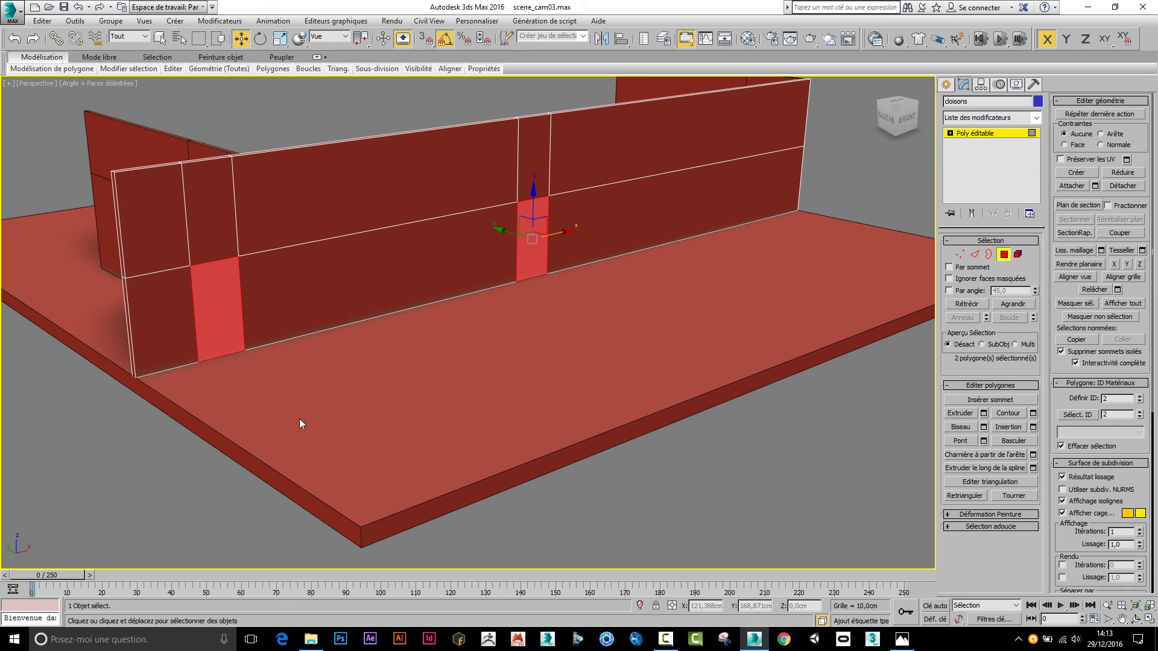
pyautogui.keyDown('alt'); pyautogui.moveTo(300, 418); pyautogui.dragTo(429, 425, button='middle'); pyautogui.keyUp('alt')
pyautogui.keyDown('ctrl'); pyautogui.click(502, 348); pyautogui.keyUp('ctrl')
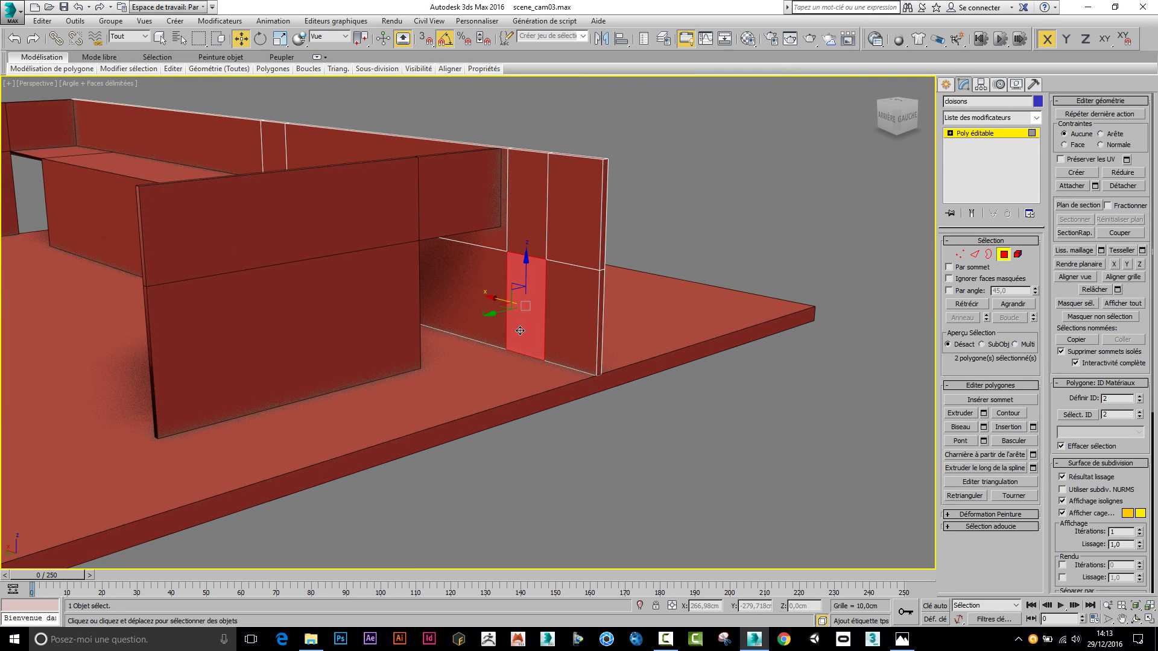
pyautogui.keyDown('alt'); pyautogui.moveTo(421, 349); pyautogui.dragTo(393, 313, button='middle'); pyautogui.keyUp('alt')
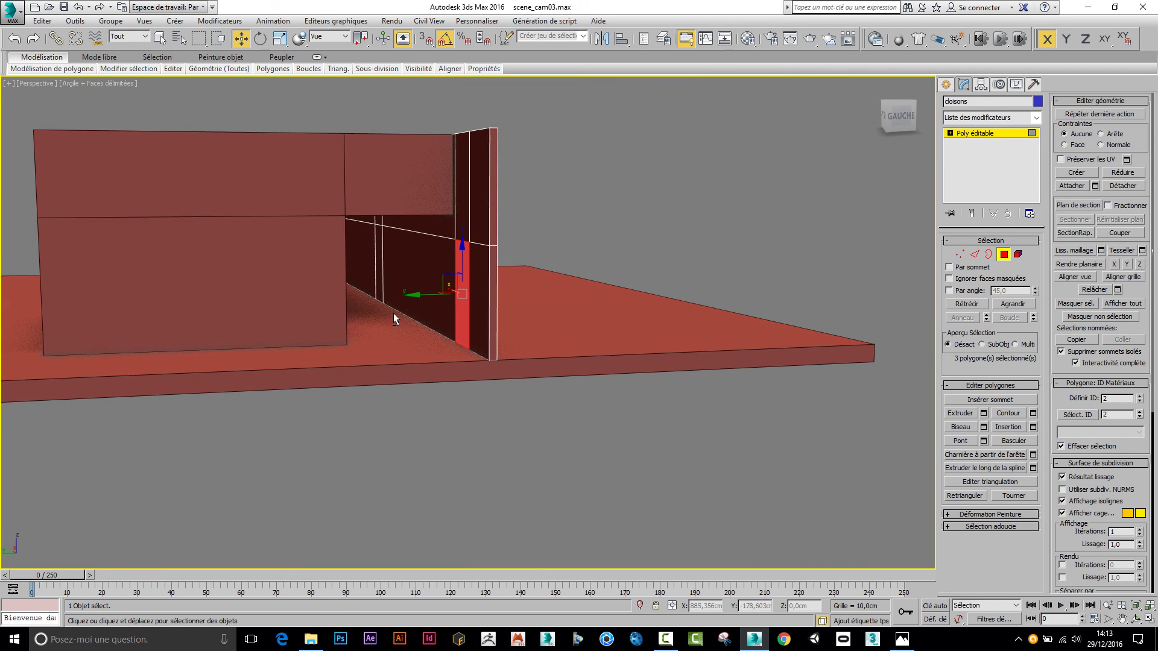
pyautogui.keyDown('ctrl'); pyautogui.click(379, 288); pyautogui.keyUp('ctrl')
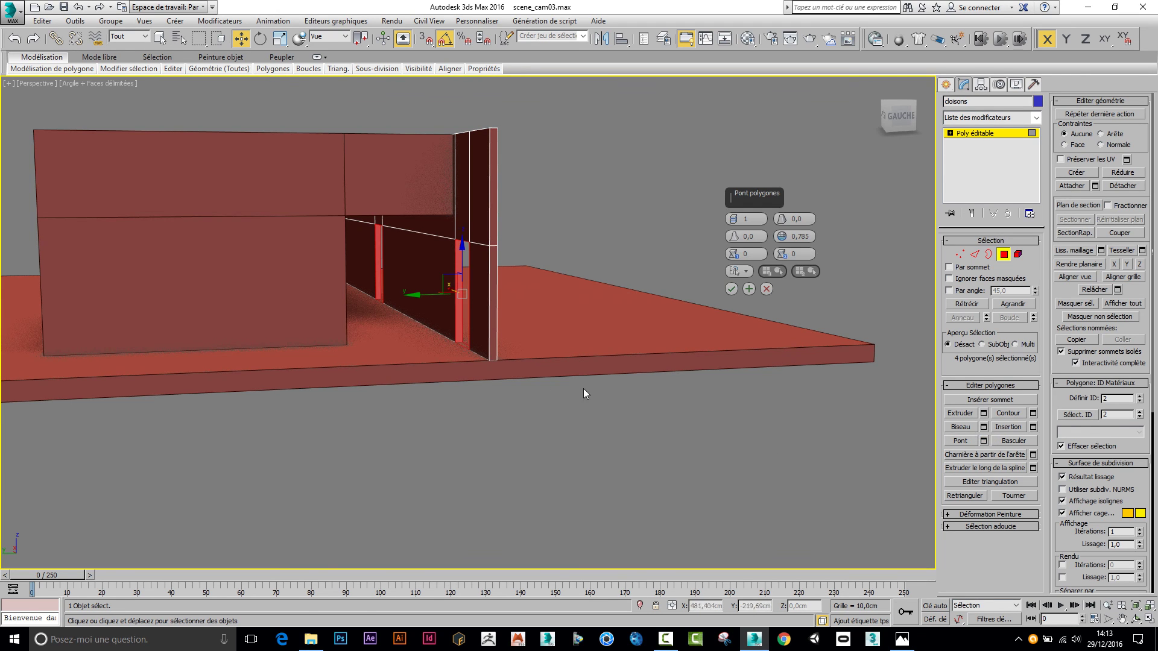
pyautogui.scroll(3, 584, 388)
pyautogui.moveTo(545, 379)
pyautogui.keyDown('alt'); pyautogui.mouseDown(button='middle')
pyautogui.moveTo(689, 305)
pyautogui.moveTo(551, 388)
pyautogui.mouseUp(button='middle'); pyautogui.keyUp('alt')
pyautogui.click(731, 289)
# In wireframe display, delete the overlapping bottom polygons at the threshold of the door opening nearest the partition's end
pyautogui.scroll(4, 530, 401)
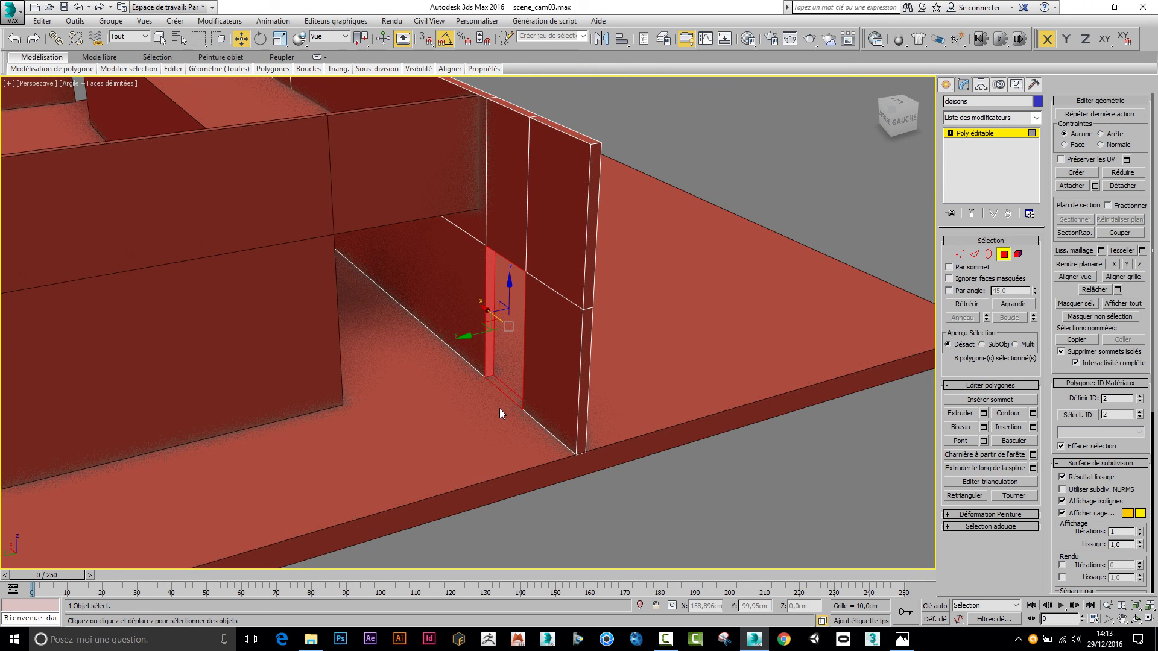
pyautogui.press('F3')
pyautogui.click(507, 388)
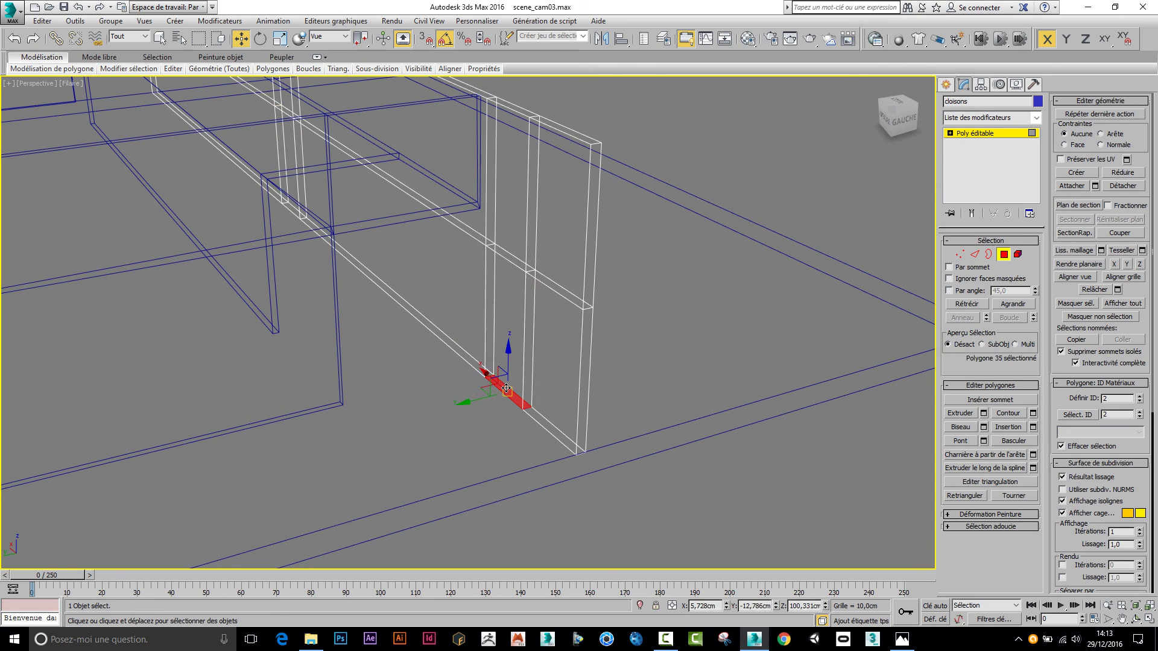
pyautogui.click(42, 21)
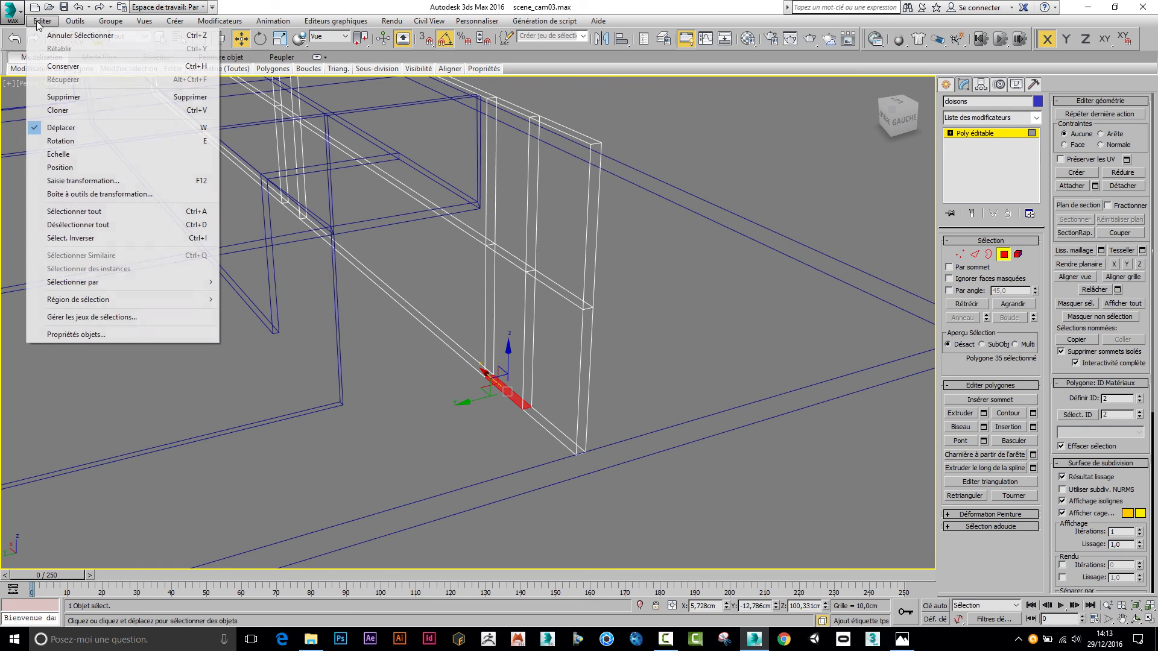
pyautogui.click(69, 98)
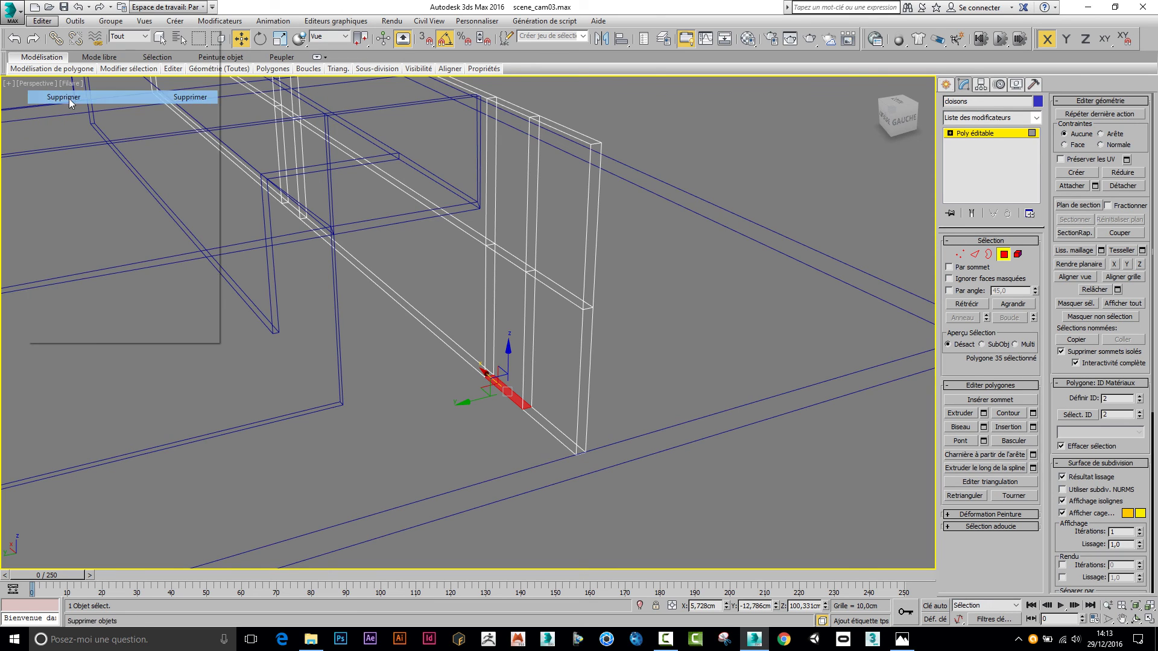
pyautogui.hotkey('ctrl', 'z')
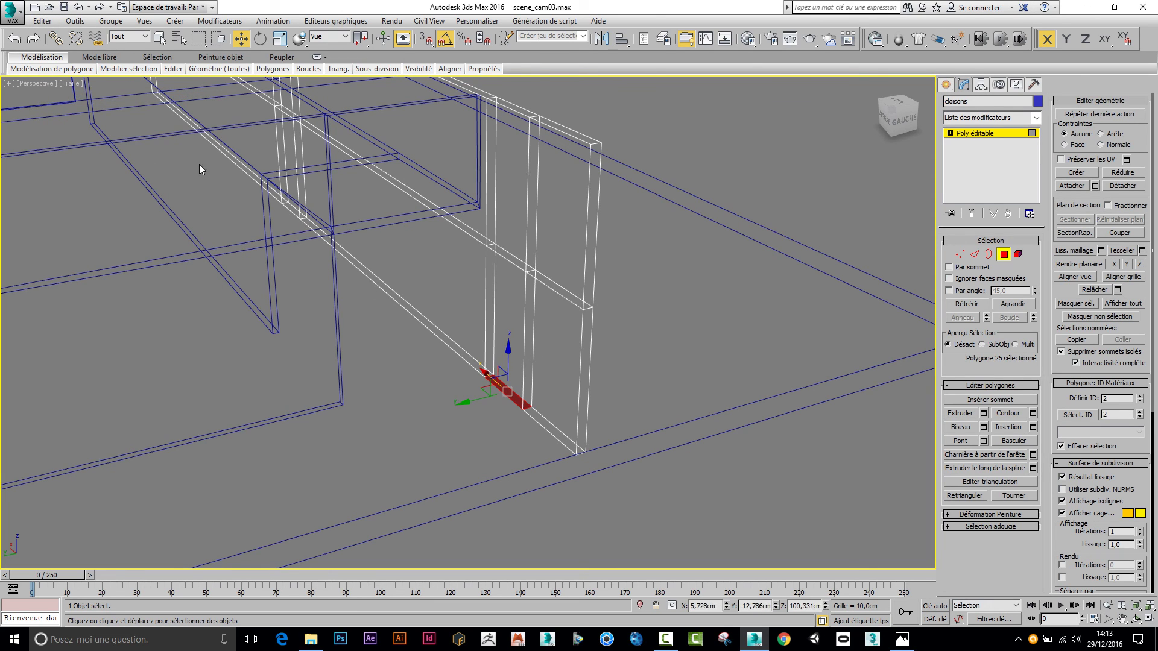
pyautogui.click(43, 22)
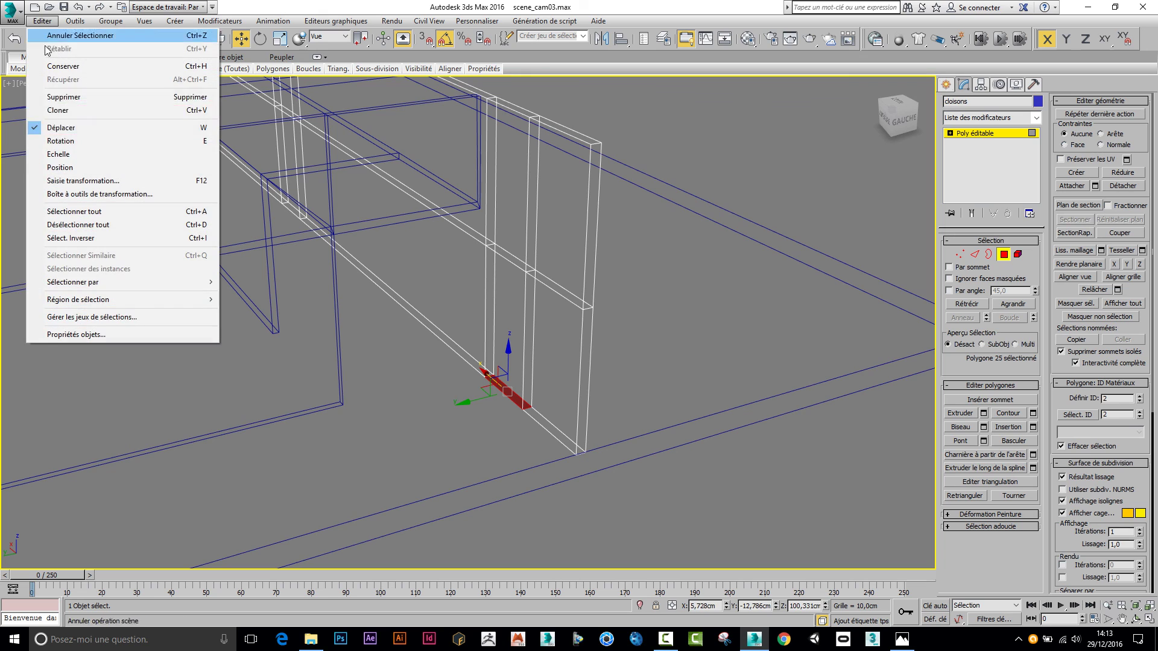
pyautogui.click(75, 100)
# Delete the overlapping bottom polygons at the threshold of the partition's other door opening, near the middle of the wall
pyautogui.moveTo(299, 211); pyautogui.dragTo(320, 243, button='middle')
pyautogui.scroll(4, 319, 243)
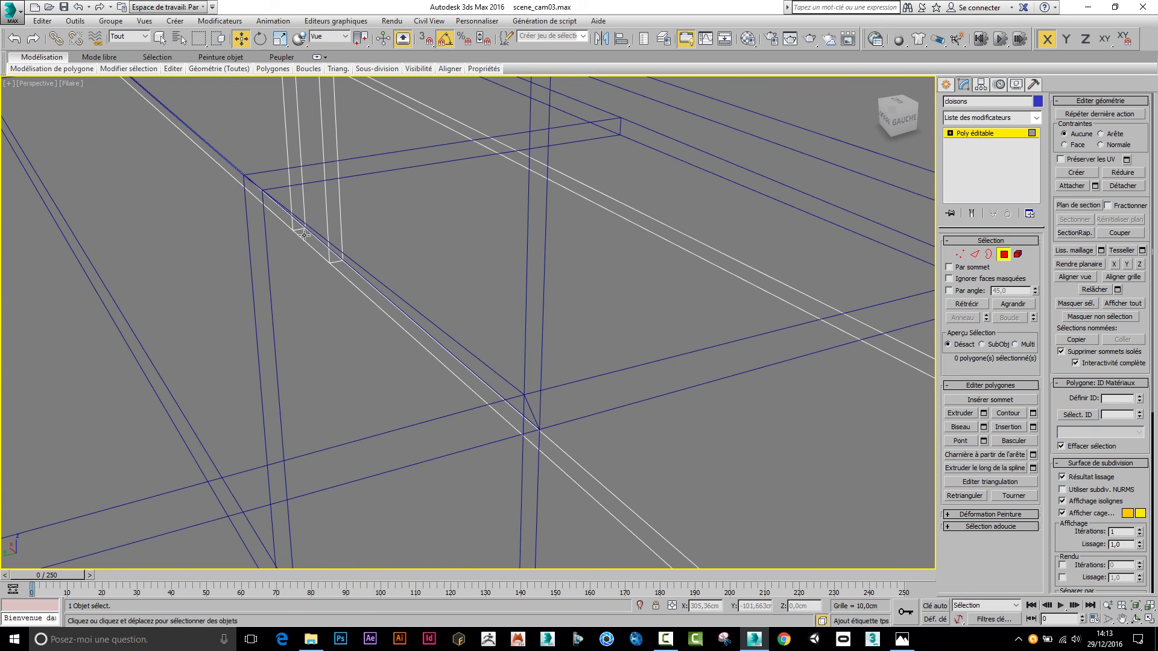
pyautogui.click(315, 248)
pyautogui.press('Delete')
pyautogui.hotkey('ctrl', 'z')
pyautogui.press('Delete')
pyautogui.scroll(-6, 318, 251)
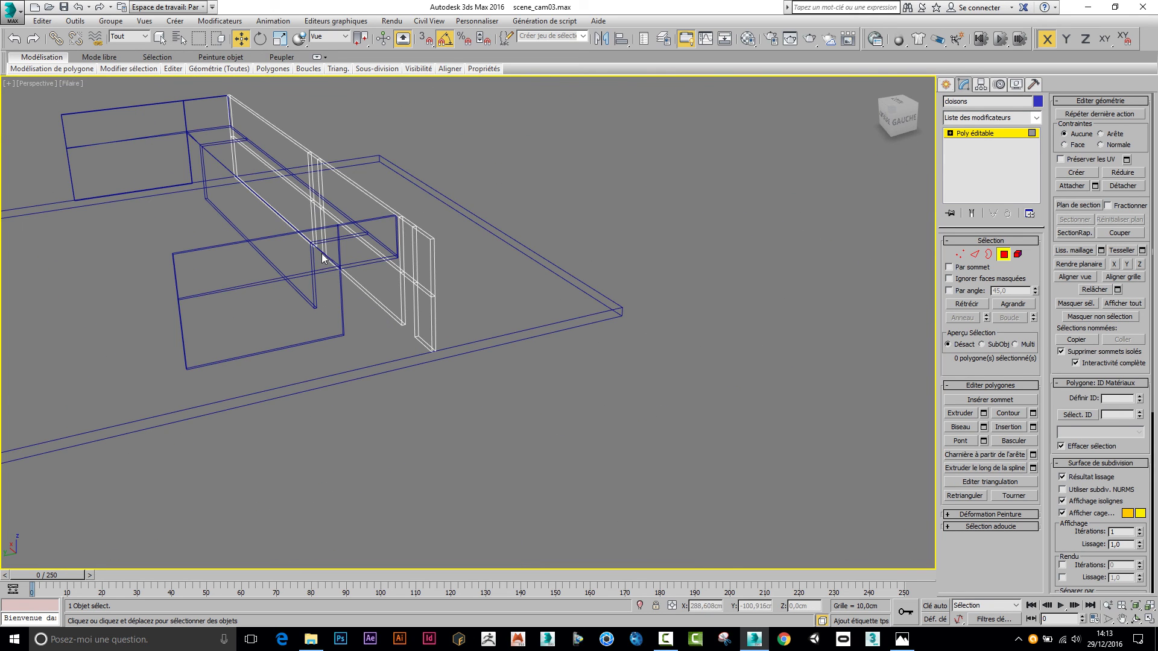